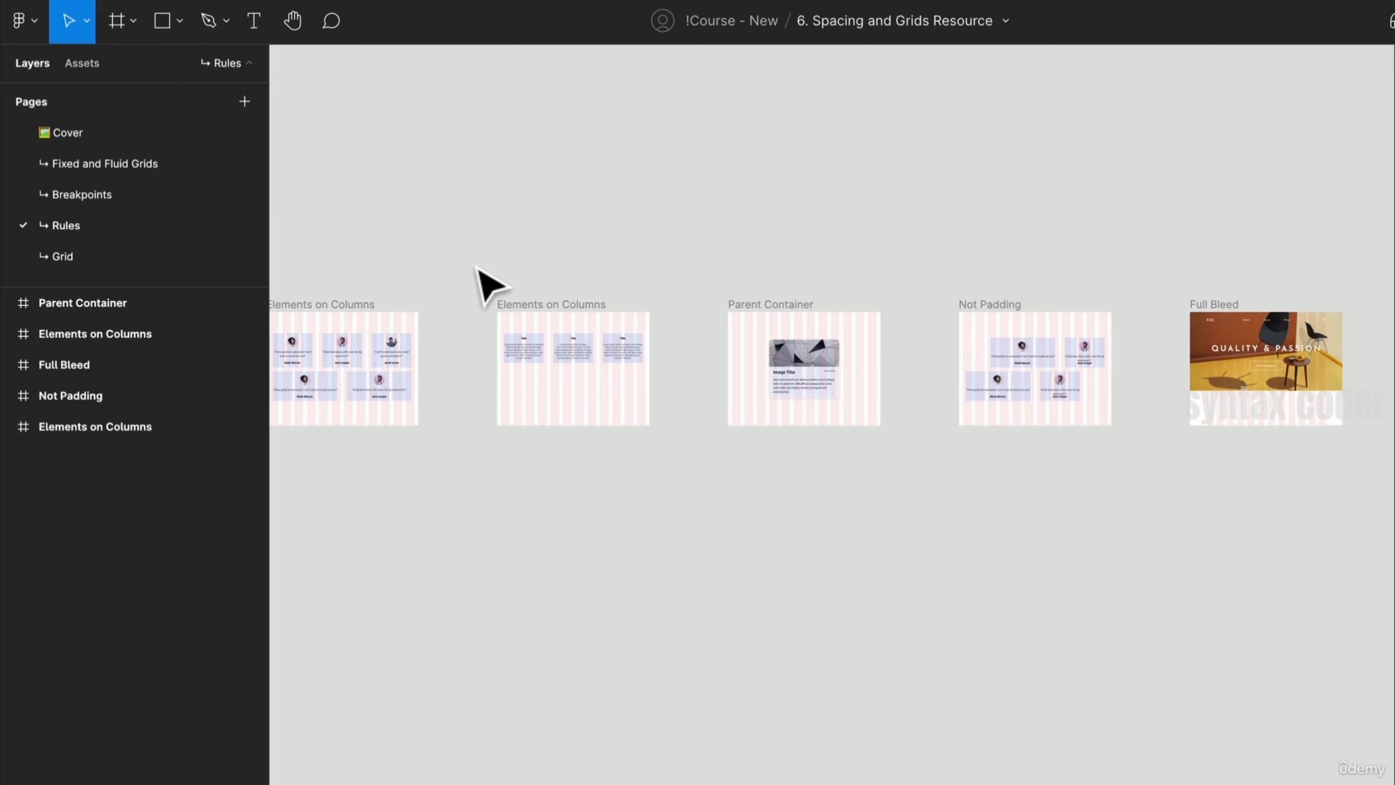
# - Open the Fixed and Fluid Grids page
pyautogui.click(225, 256)
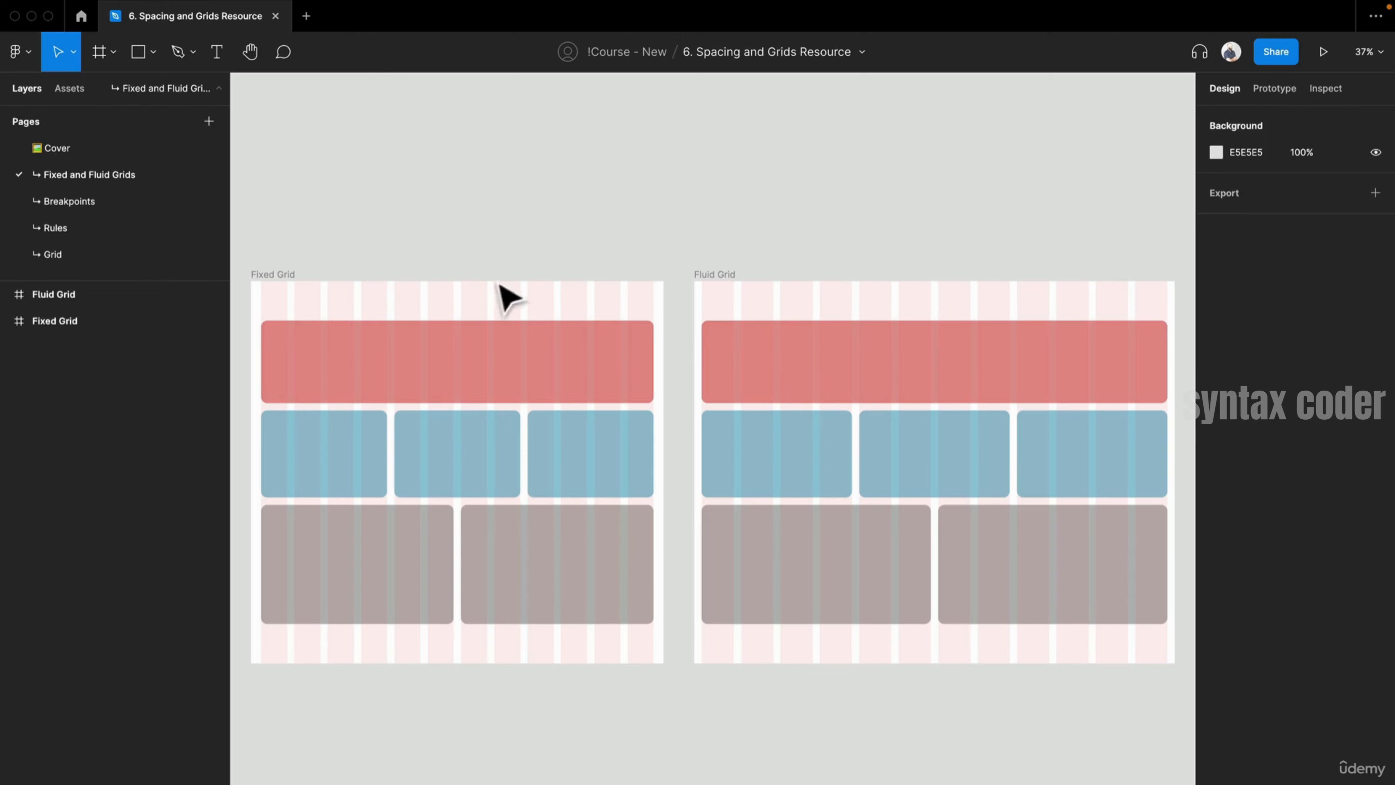
pyautogui.scroll(8, 448, 286)
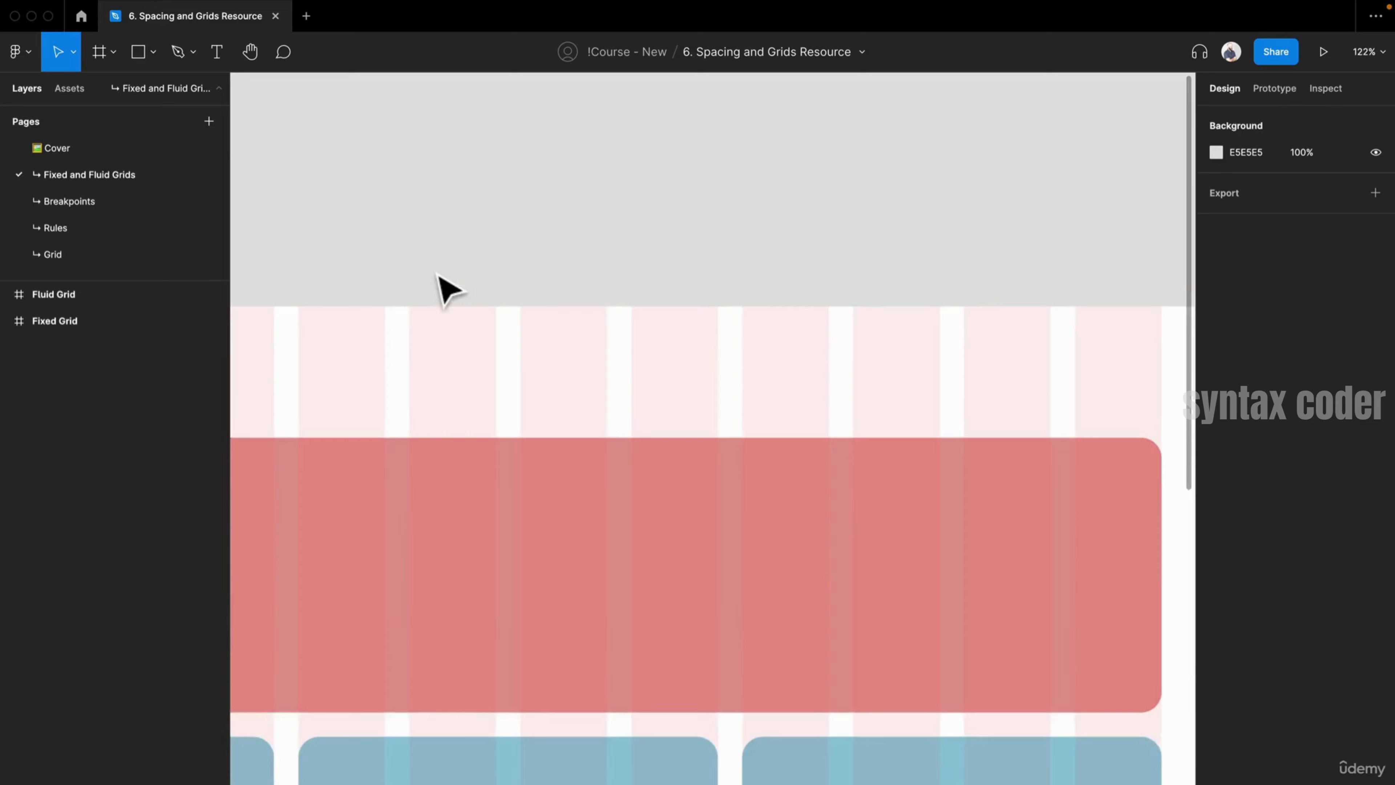
pyautogui.scroll(-5, 676, 258)
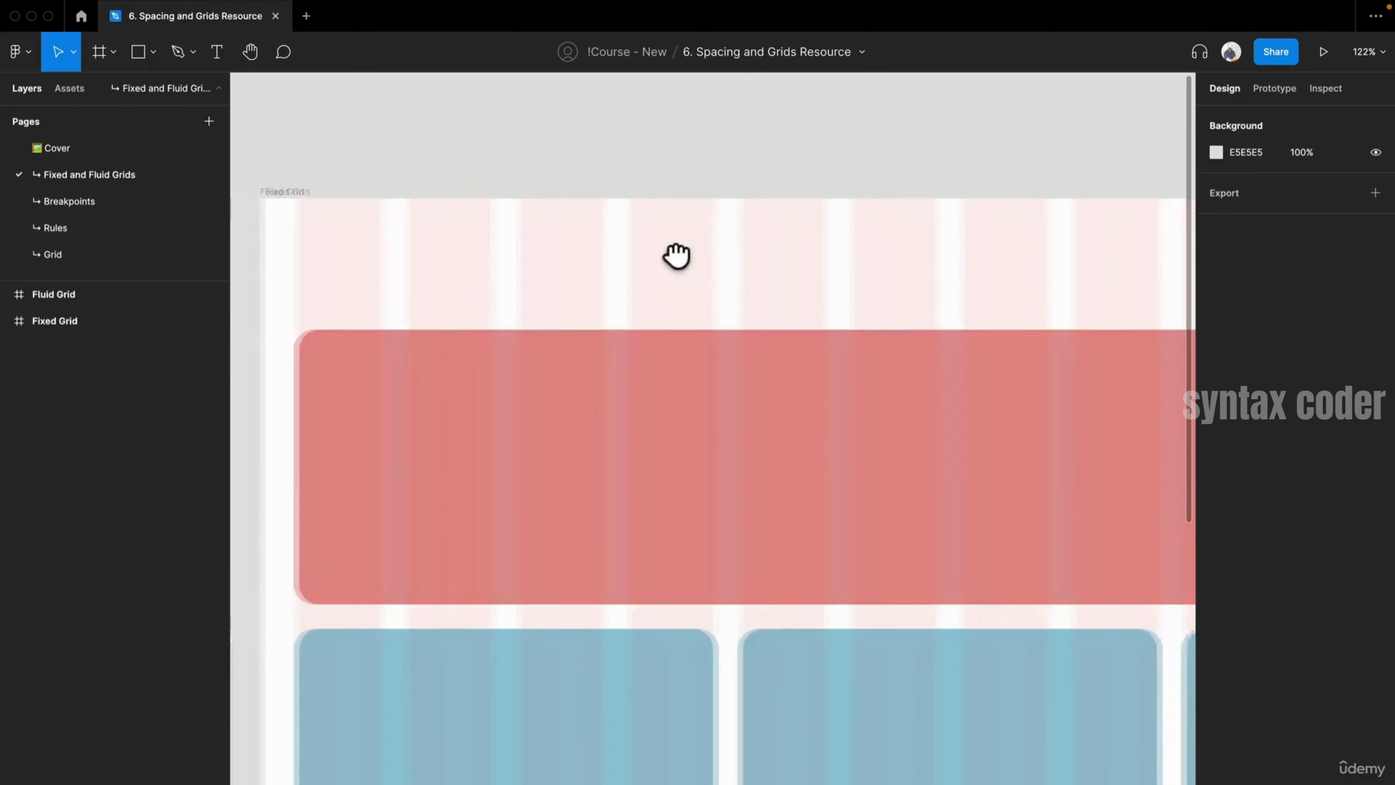
# - Select the Fixed Grid frame and open its layout grid column settings
pyautogui.click(408, 206)
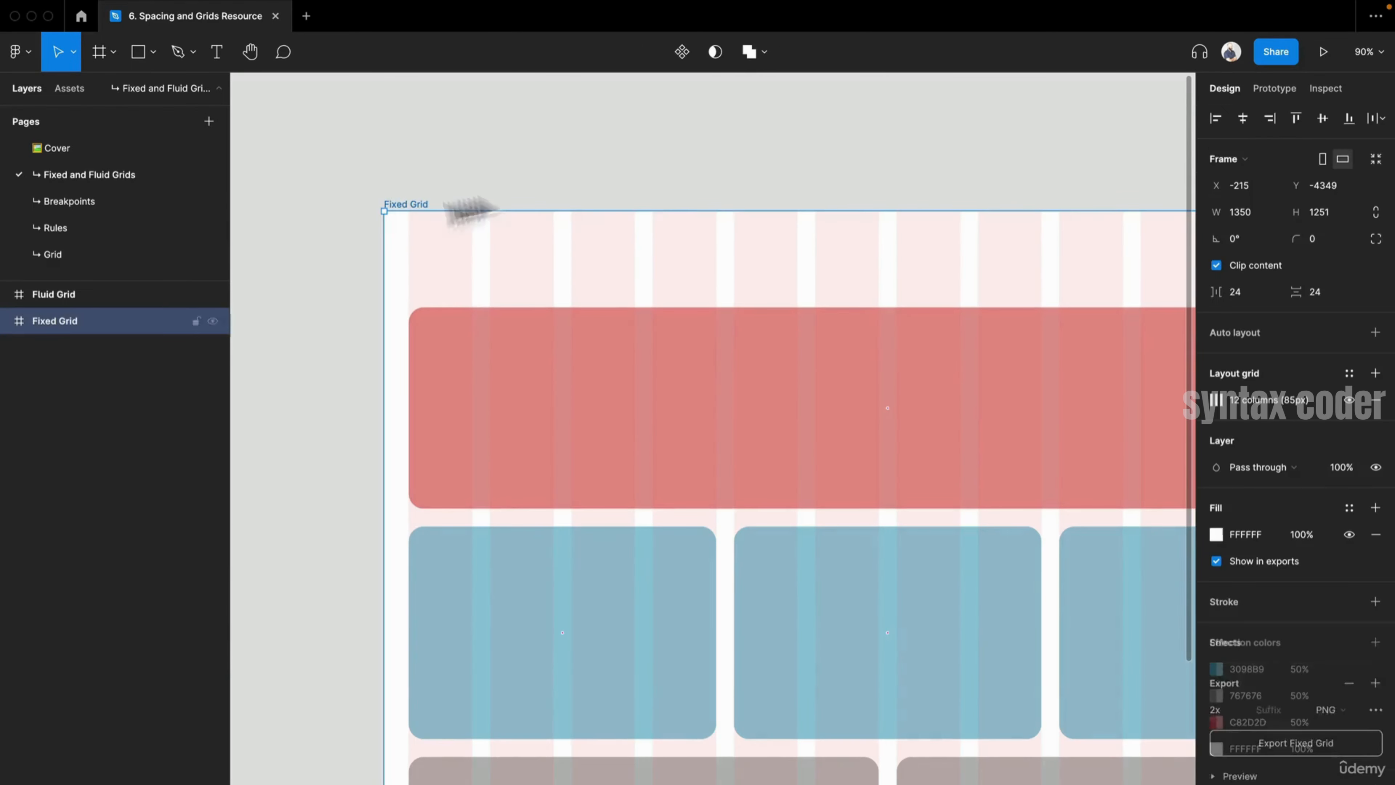
pyautogui.moveTo(654, 190); pyautogui.dragTo(330, 143)
pyautogui.scroll(-3, 473, 165)
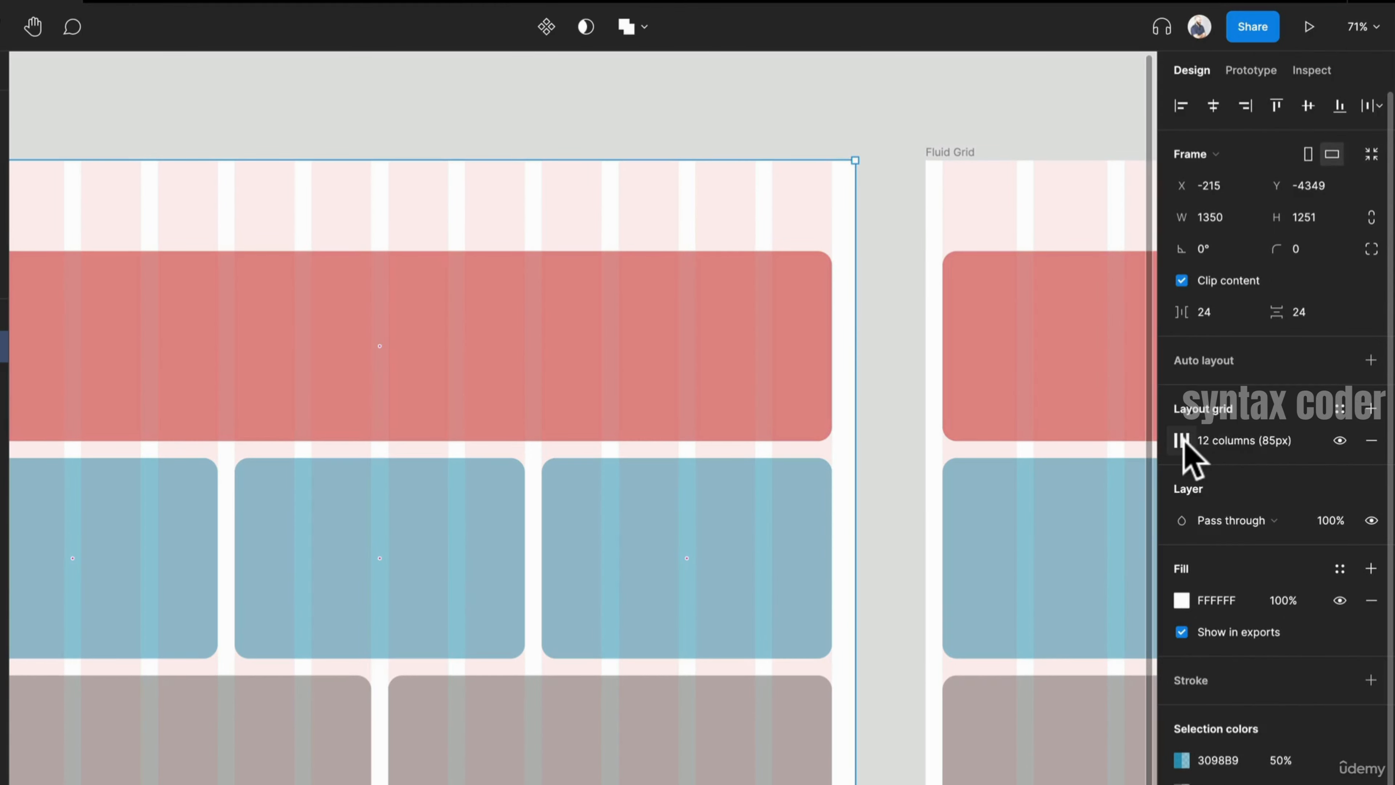
pyautogui.click(1181, 440)
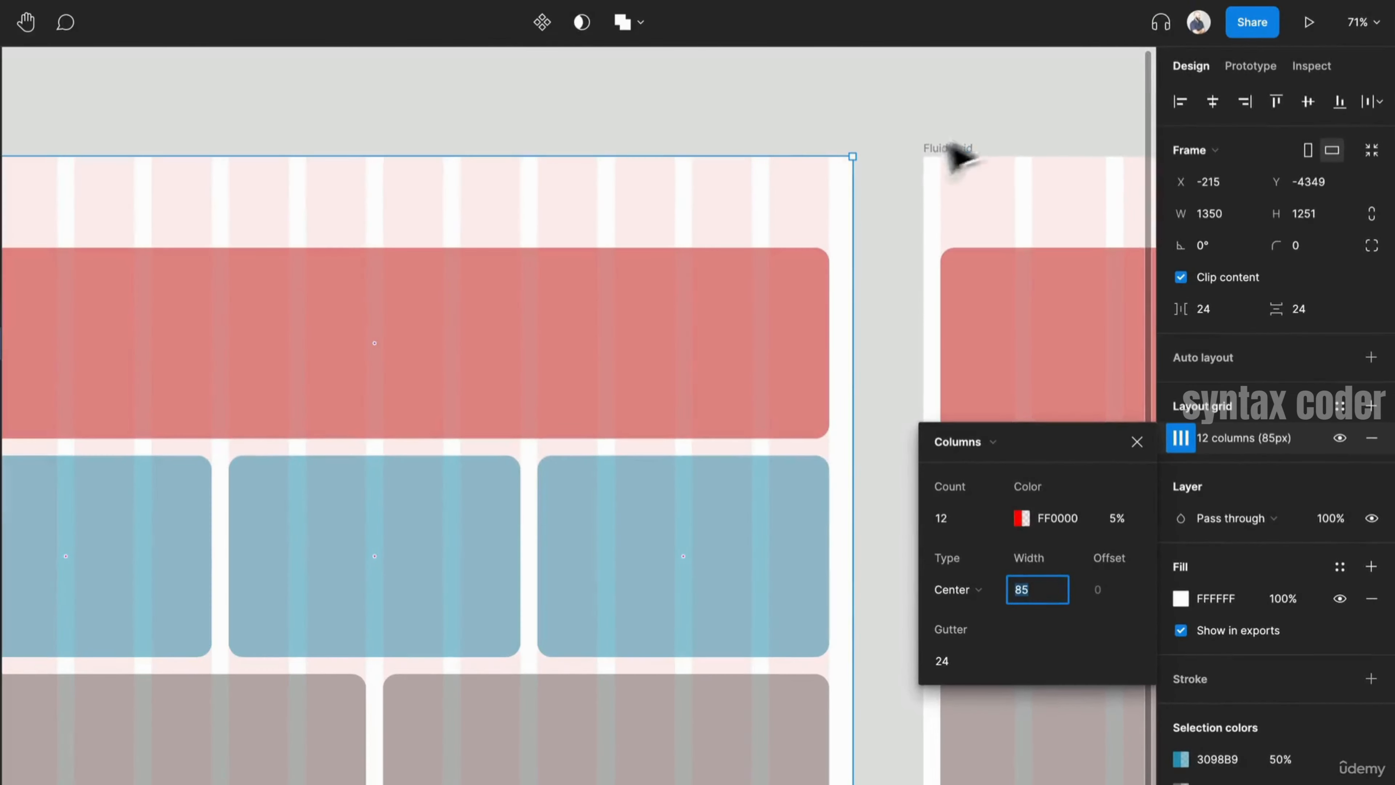
pyautogui.click(662, 142)
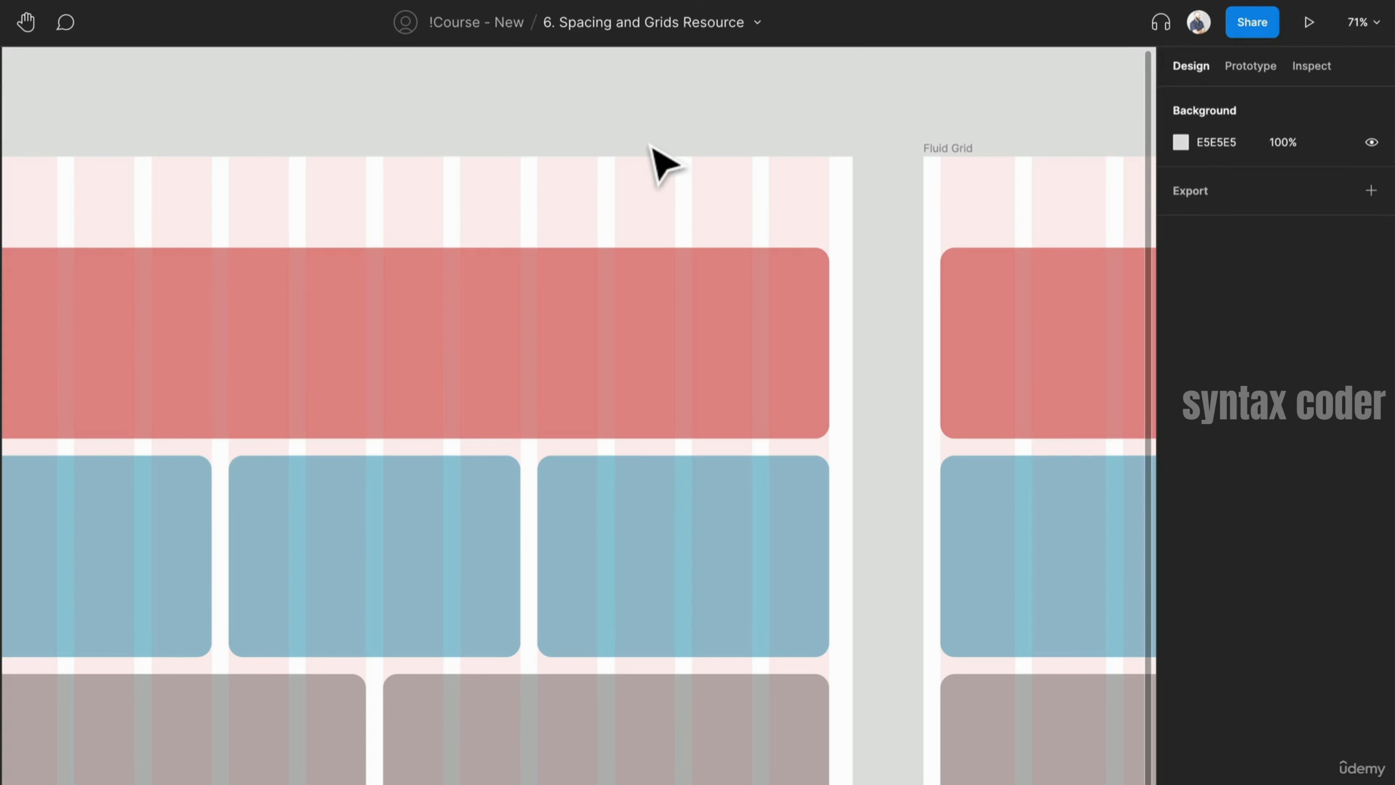
# - Toggle the layout grids off and back on, and check the view options menu
pyautogui.hotkey('ctrl', 'g')
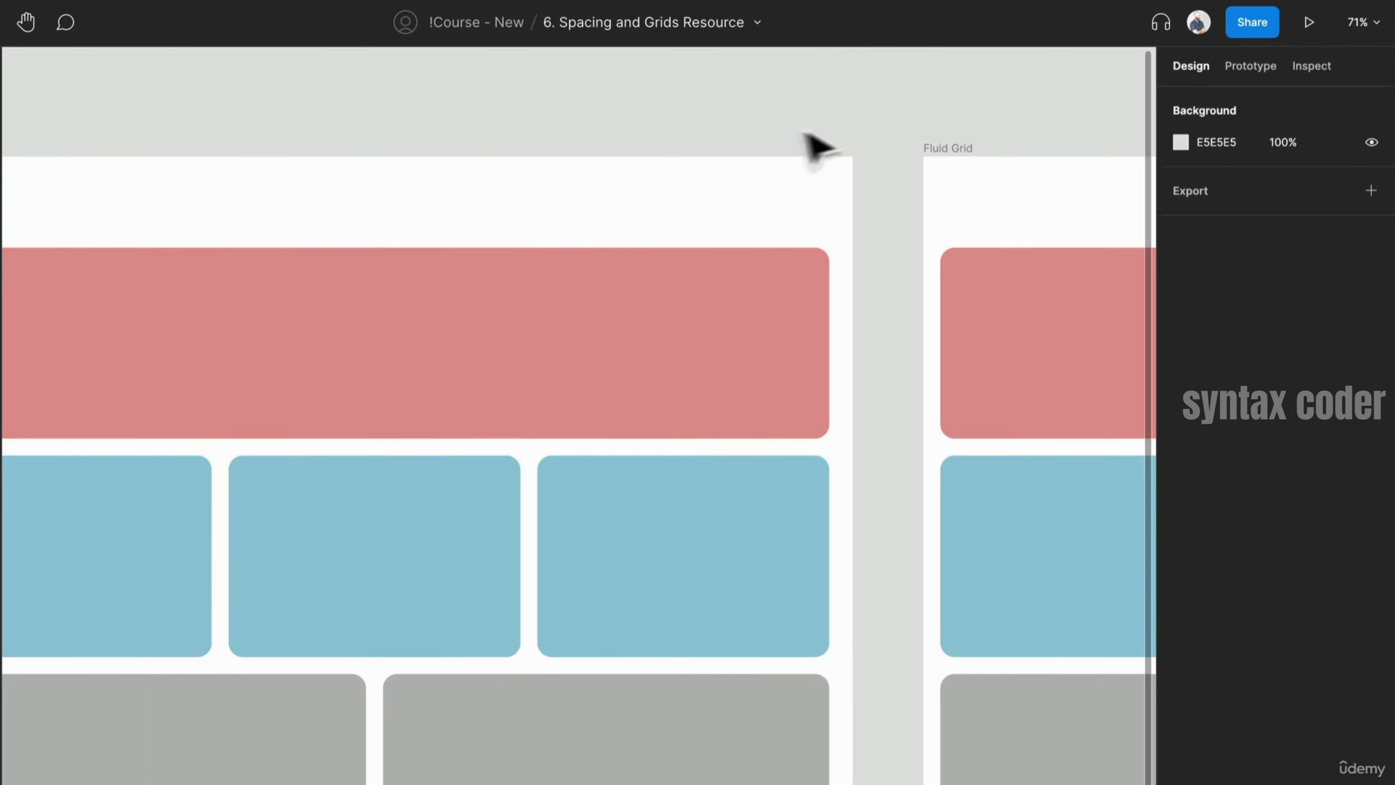
pyautogui.hotkey('ctrl', 'g')
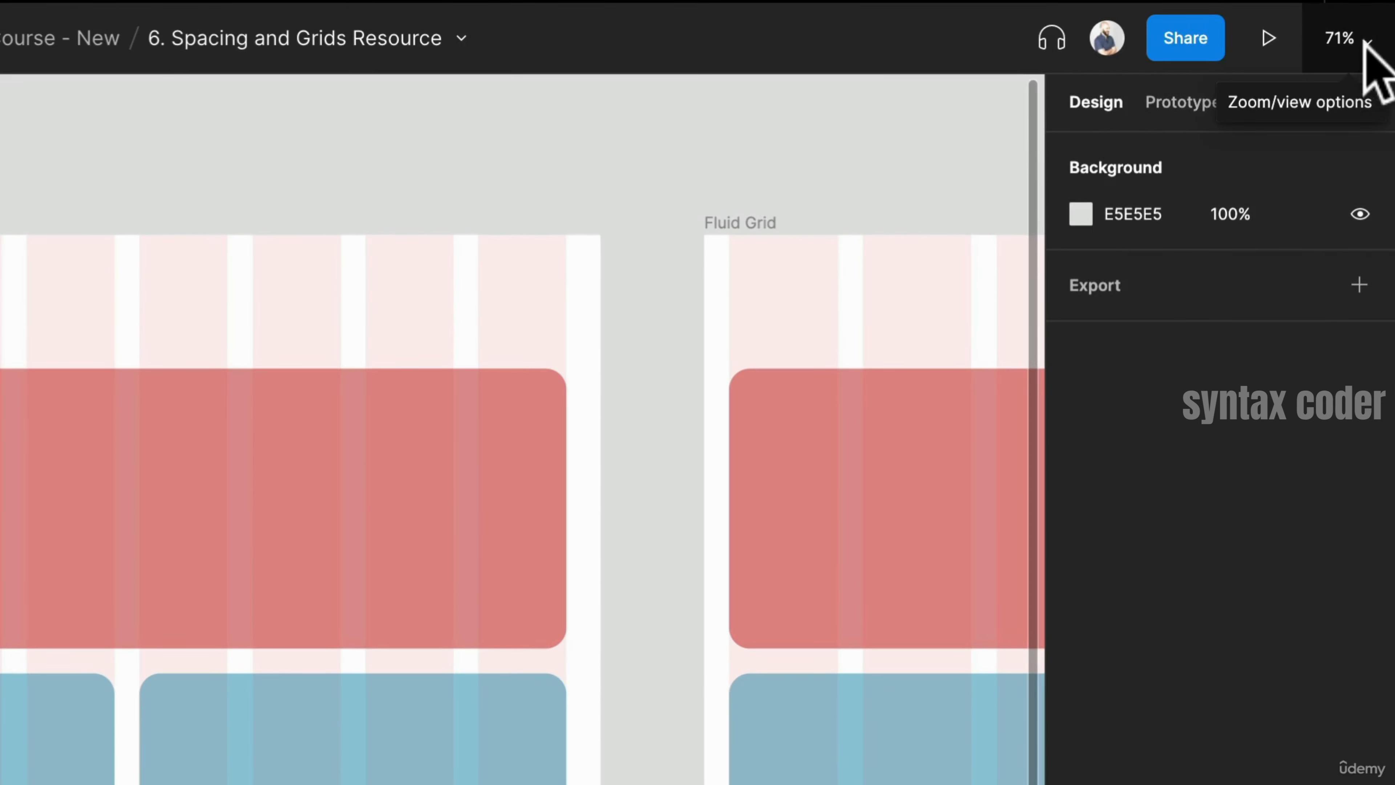
pyautogui.click(1364, 43)
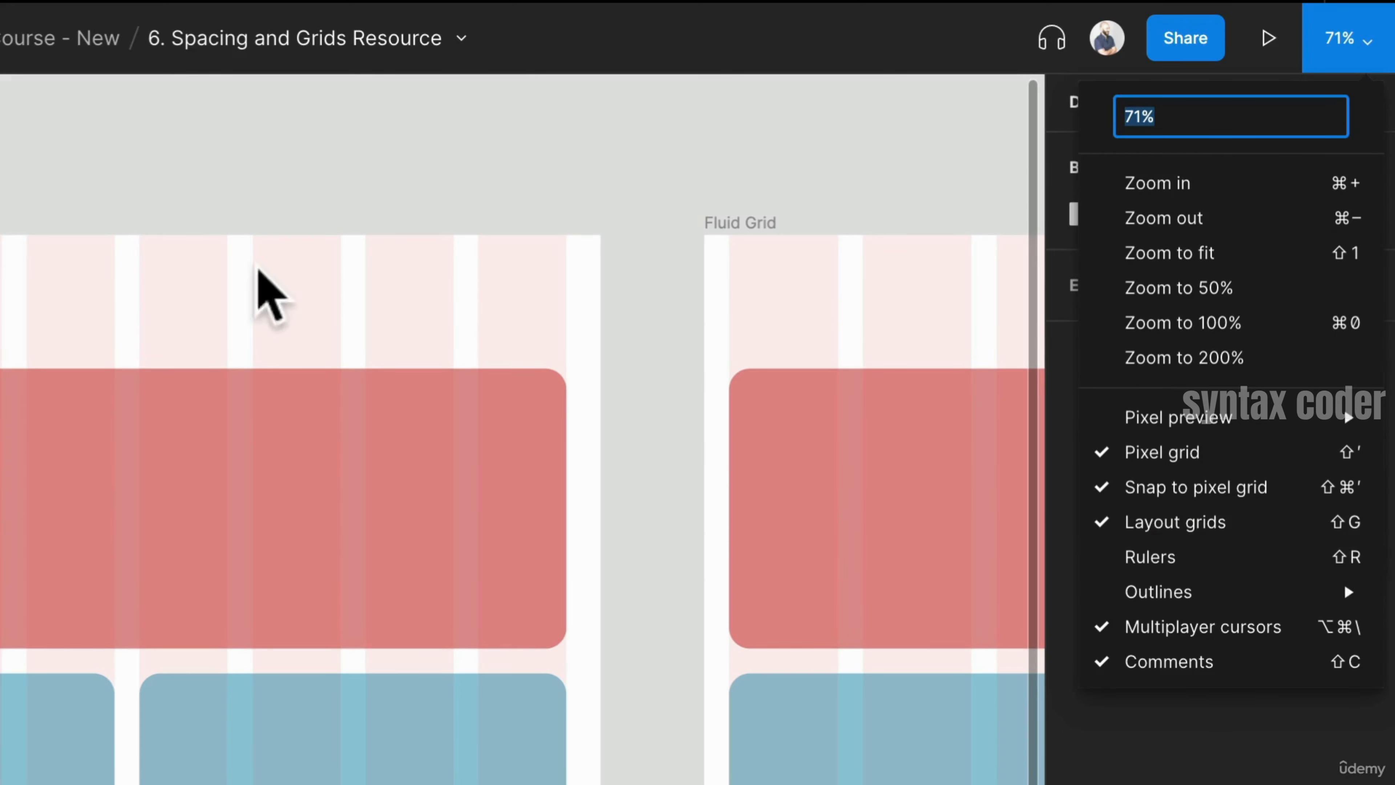
pyautogui.click(287, 228)
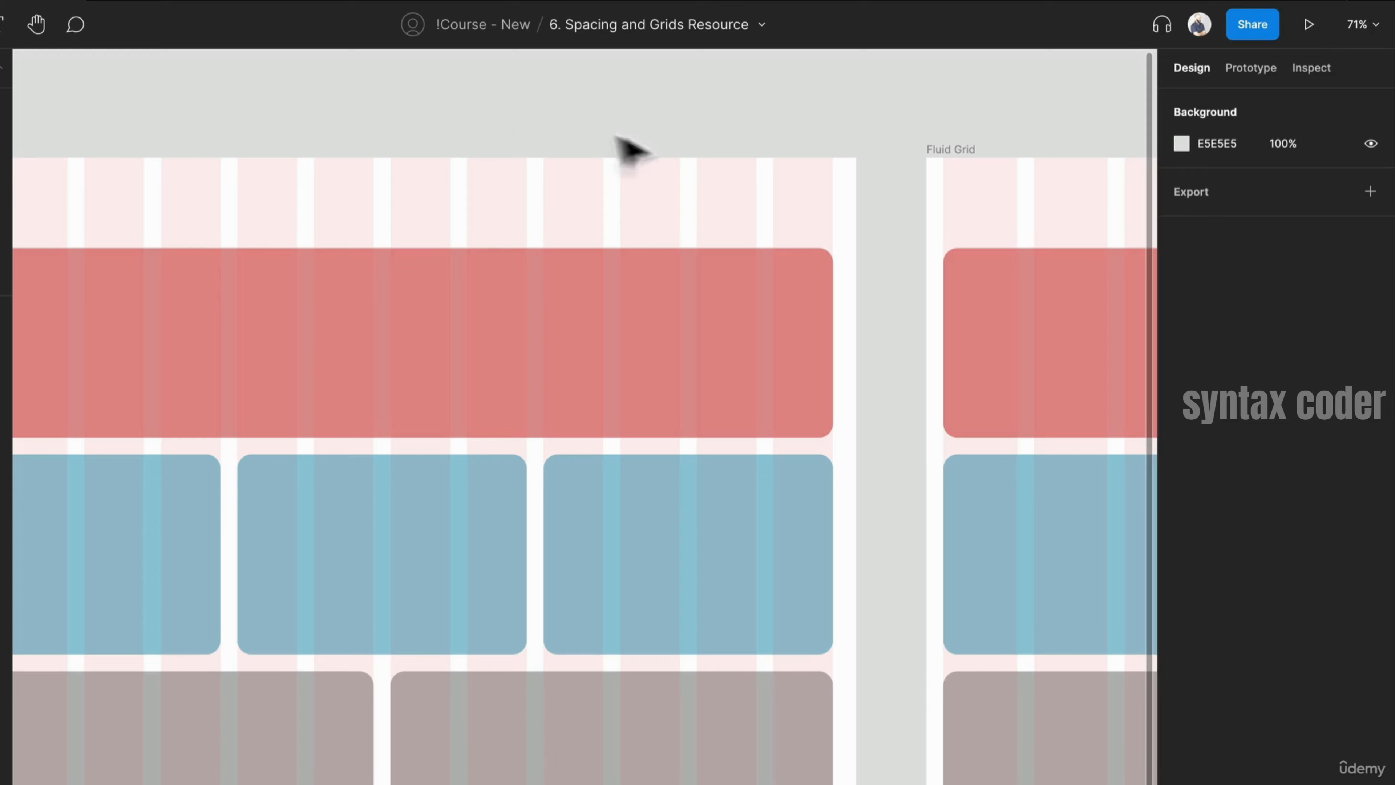
# - Widen the Fixed Grid frame by dragging its left edge outward
pyautogui.scroll(-2, 243, 119)
pyautogui.moveTo(255, 137); pyautogui.dragTo(407, 98)
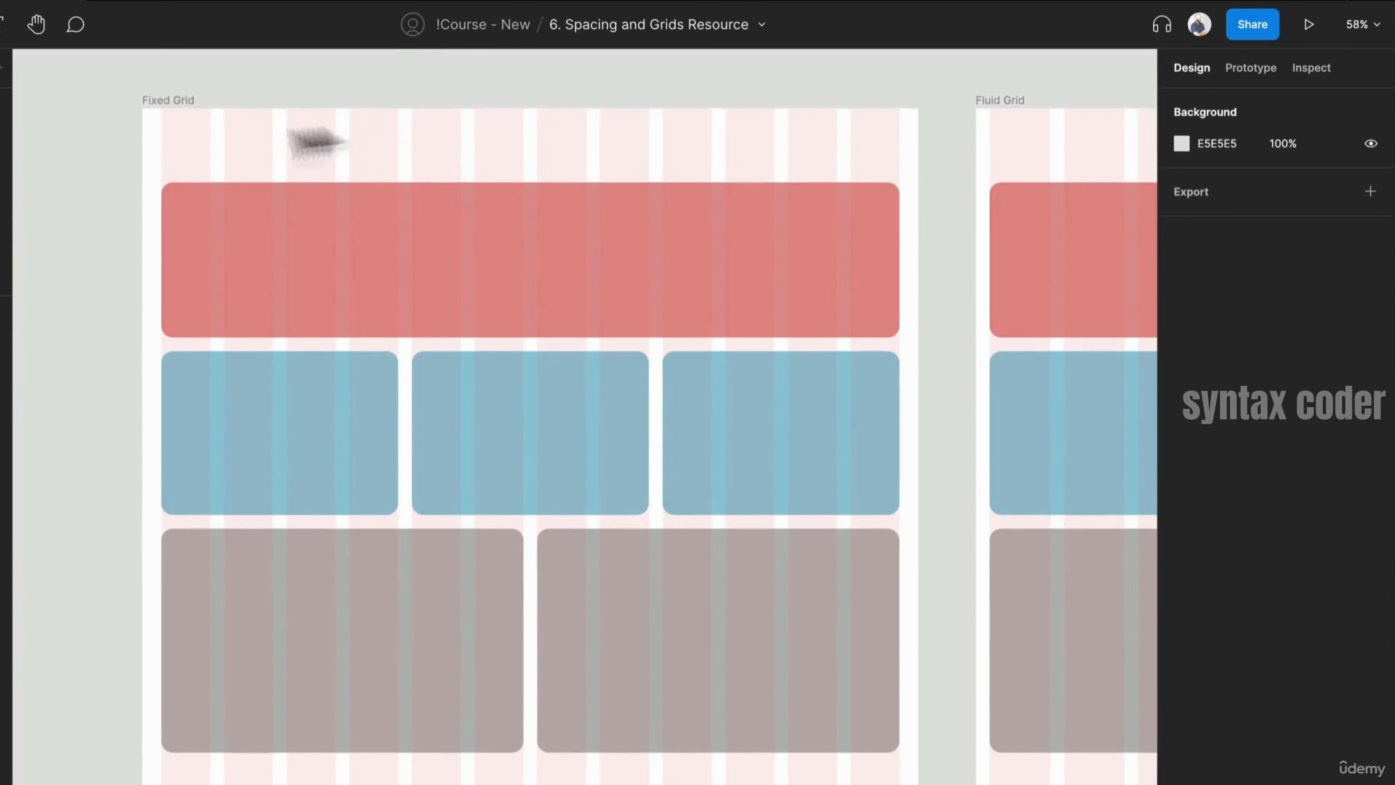
pyautogui.click(172, 98)
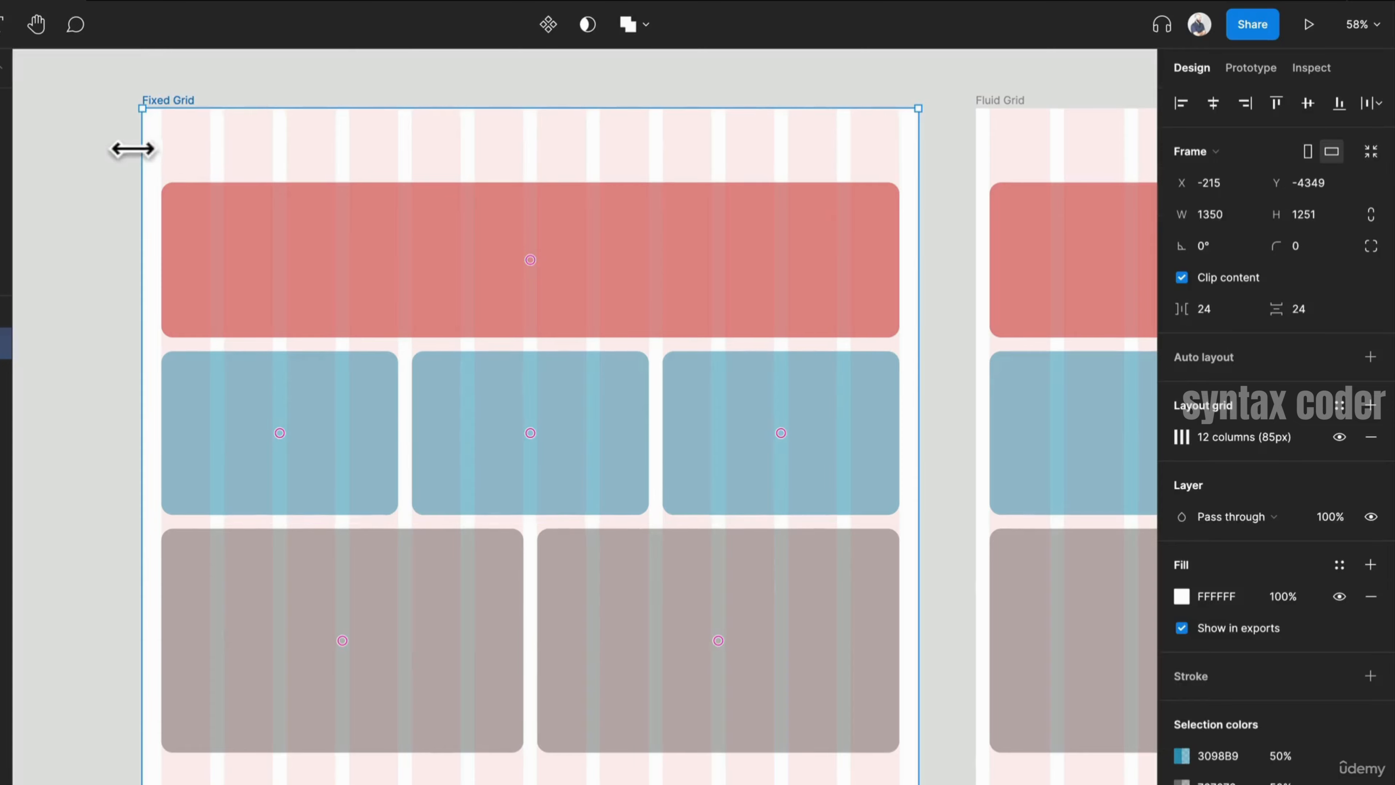
pyautogui.moveTo(131, 148); pyautogui.dragTo(244, 168)
pyautogui.moveTo(371, 187); pyautogui.dragTo(177, 221)
pyautogui.scroll(-2, 176, 221)
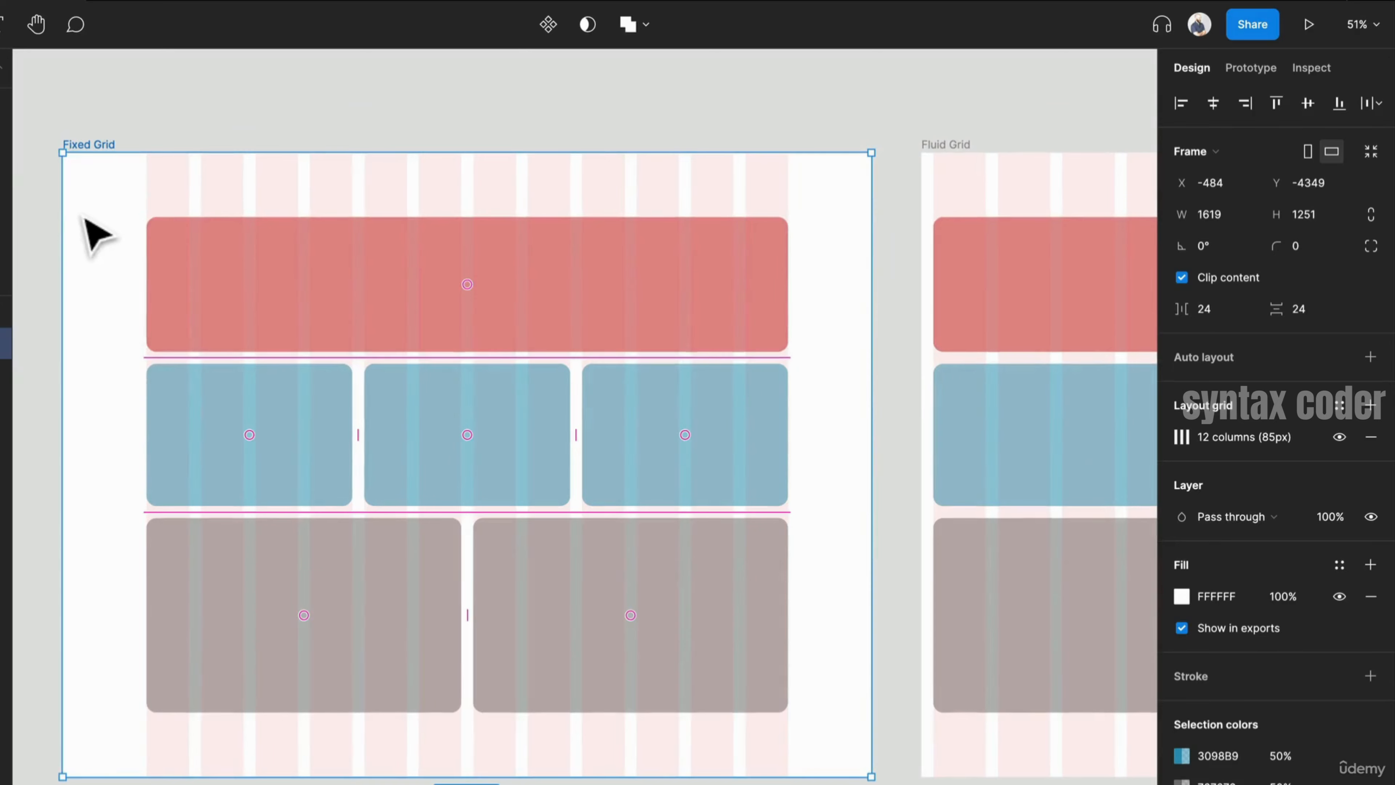
pyautogui.moveTo(55, 214); pyautogui.dragTo(128, 218)
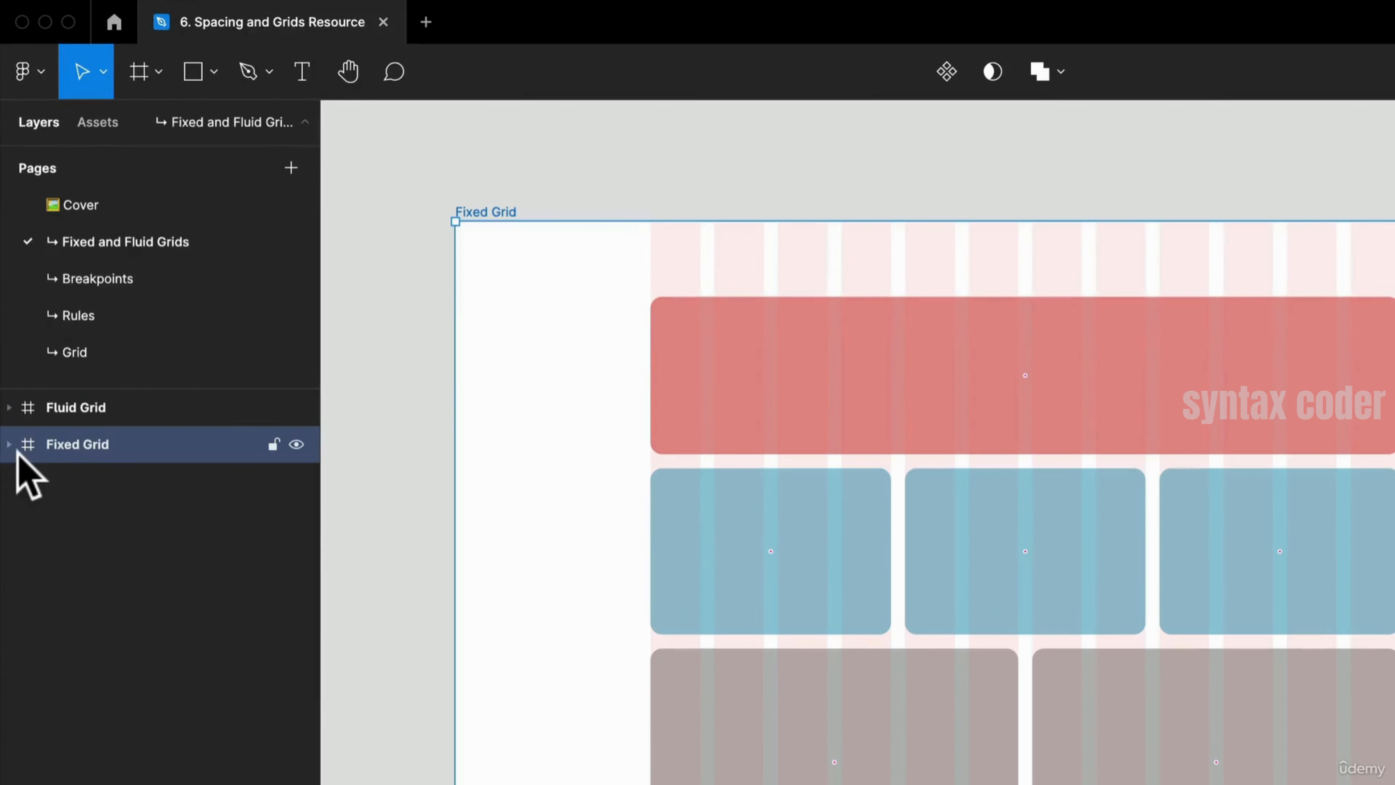
# - Expand the Fixed Grid layers and select each Grid Container to inspect its size
pyautogui.click(10, 445)
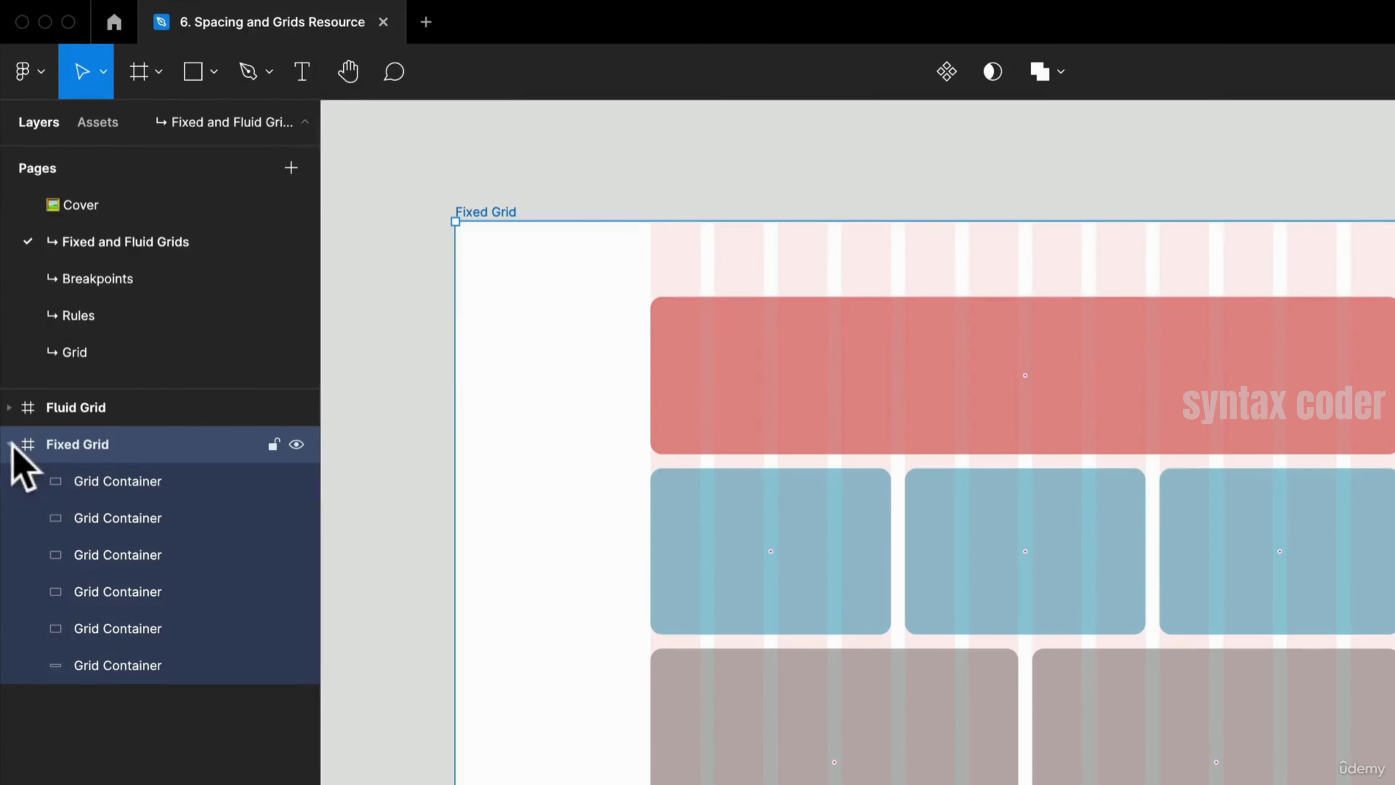
pyautogui.click(137, 481)
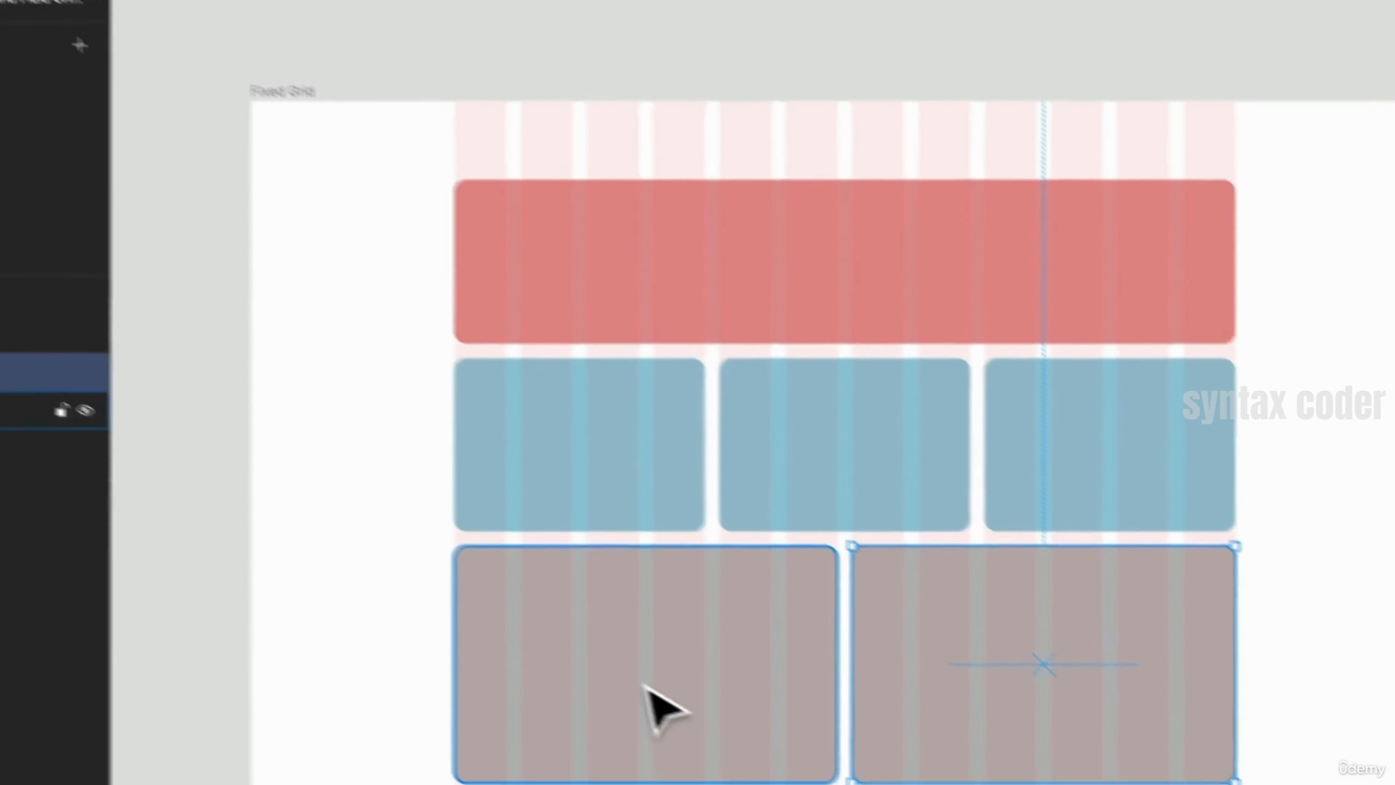
pyautogui.click(839, 731)
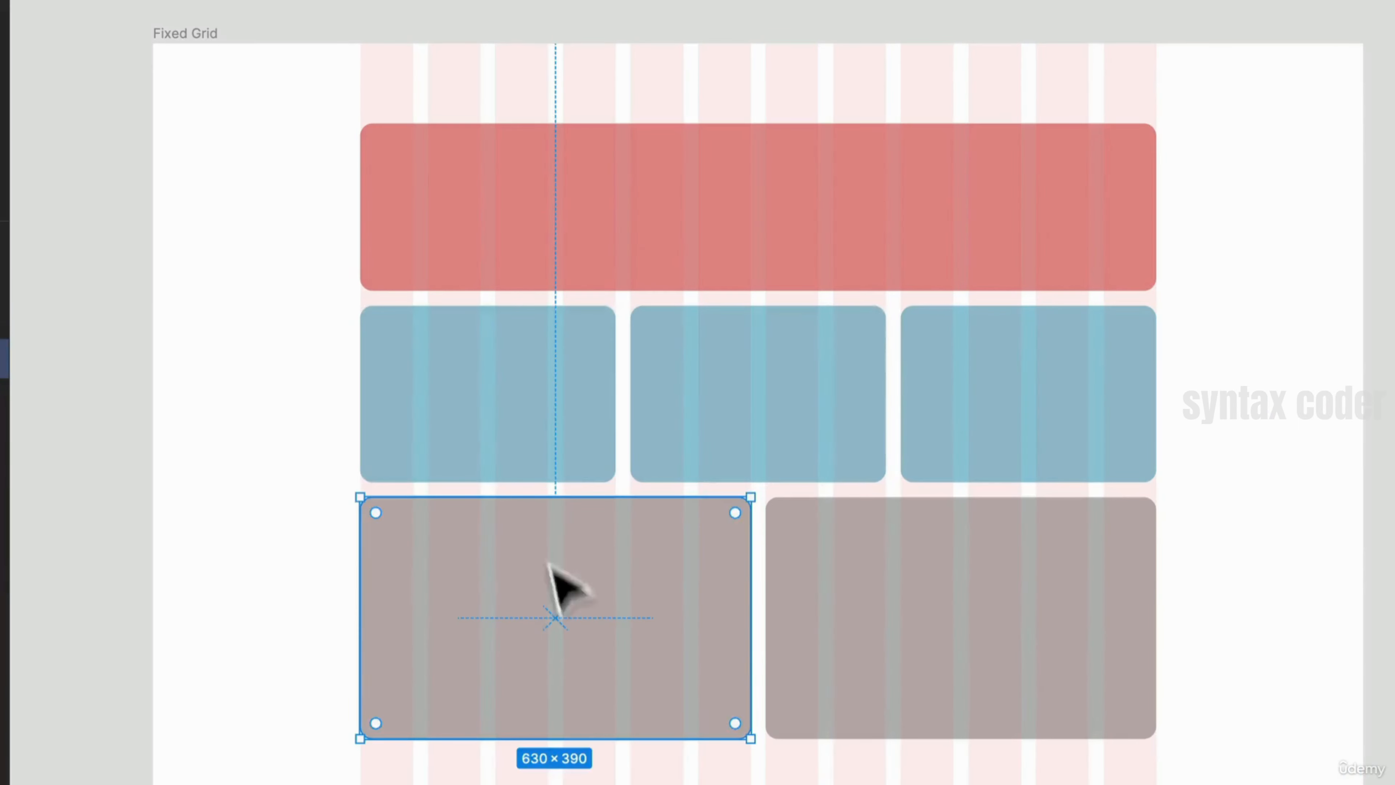
pyautogui.click(875, 589)
pyautogui.click(825, 436)
pyautogui.click(983, 436)
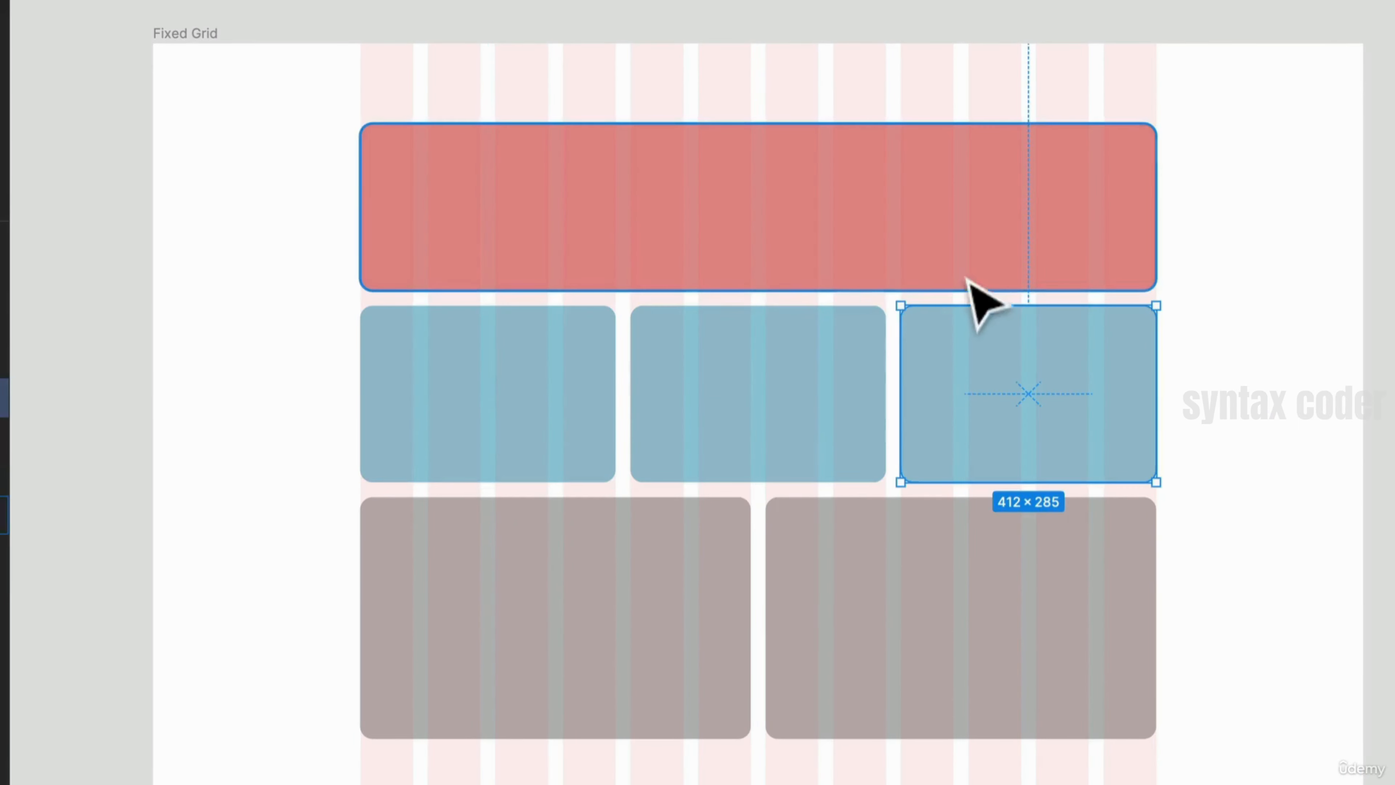
pyautogui.click(879, 230)
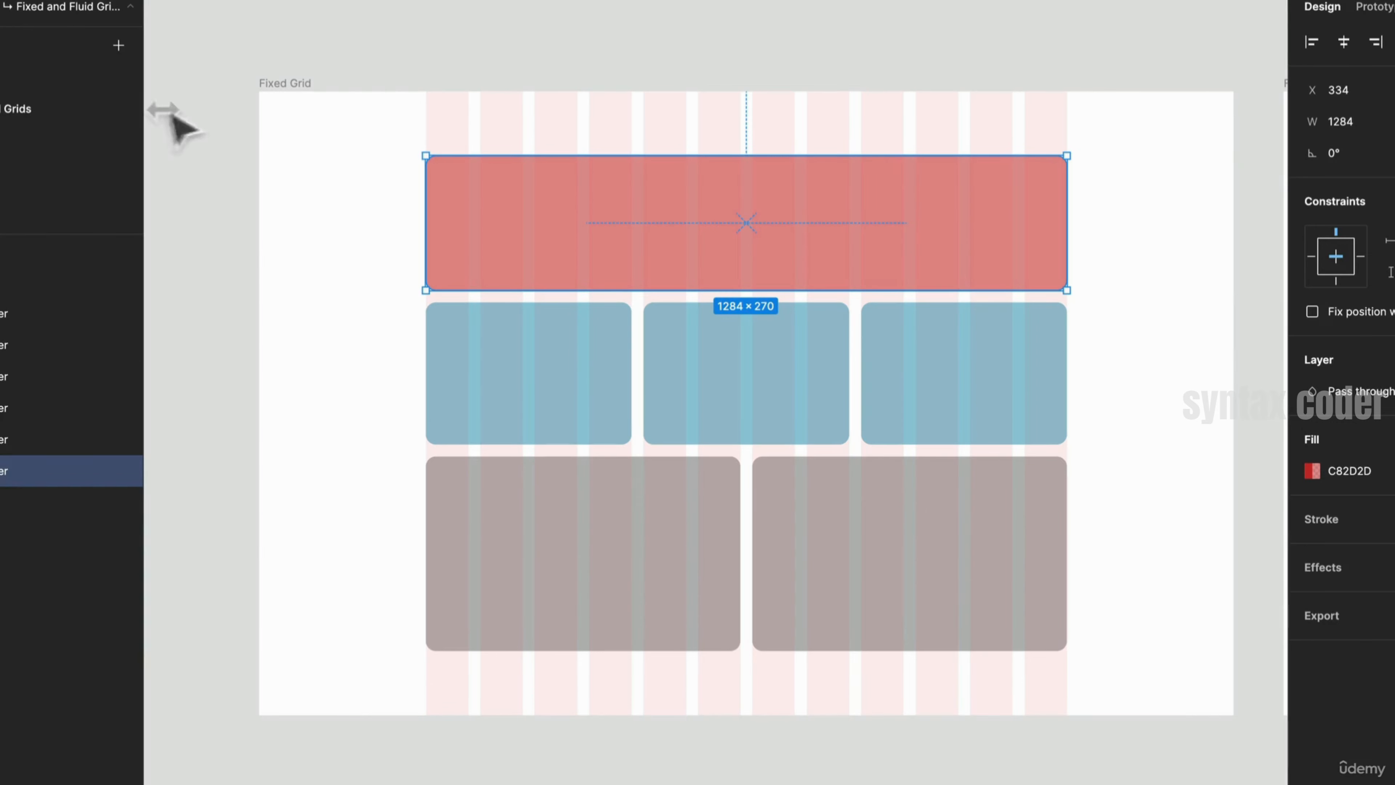
# - Widen the Fixed Grid frame again, then undo all the frame resizing
pyautogui.click(292, 84)
pyautogui.moveTo(260, 126); pyautogui.dragTo(467, 209)
pyautogui.press('super+z')
pyautogui.press('super+z')
pyautogui.press('super+z')
pyautogui.press('super+z')
pyautogui.press('super+z')
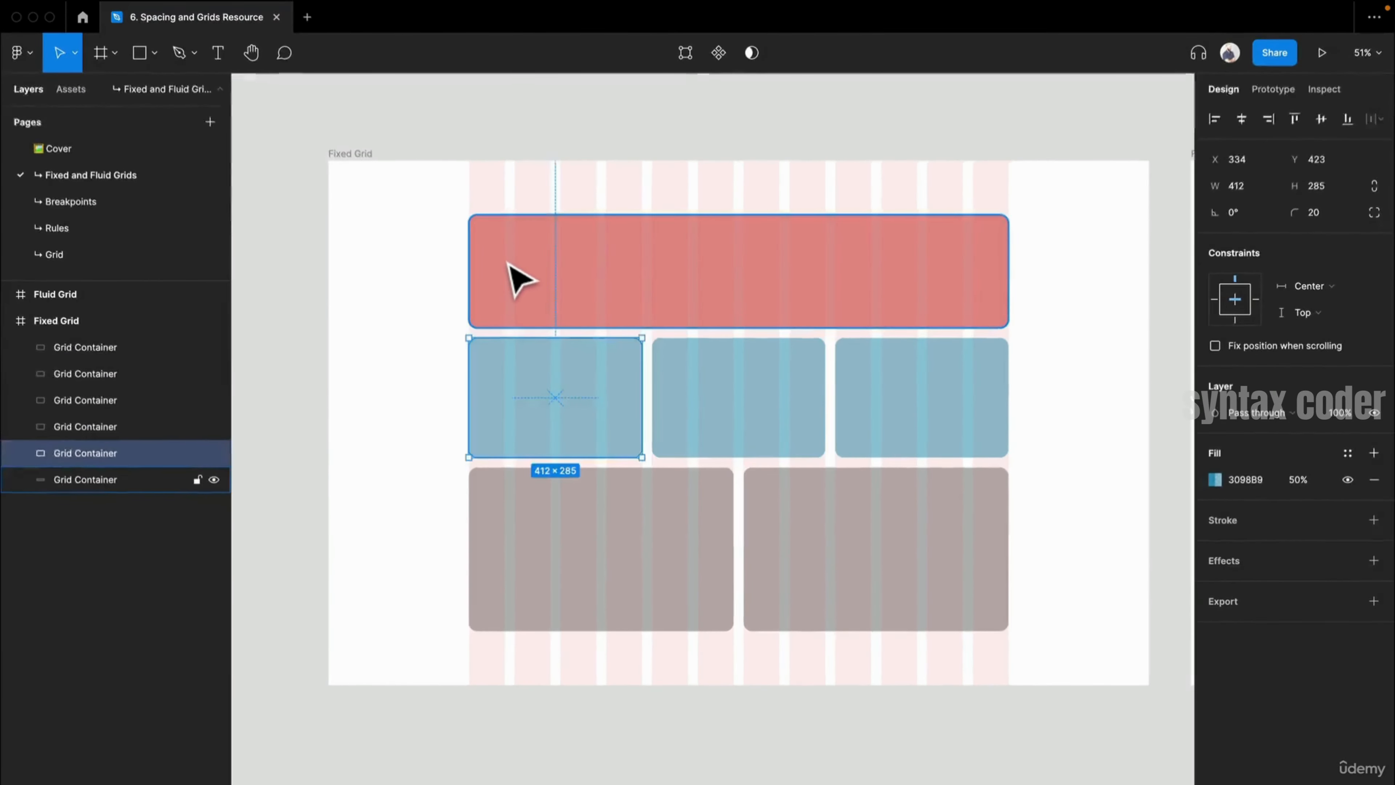
pyautogui.press('super+z')
pyautogui.press('super+z')
pyautogui.press('super+z')
pyautogui.press('super+z')
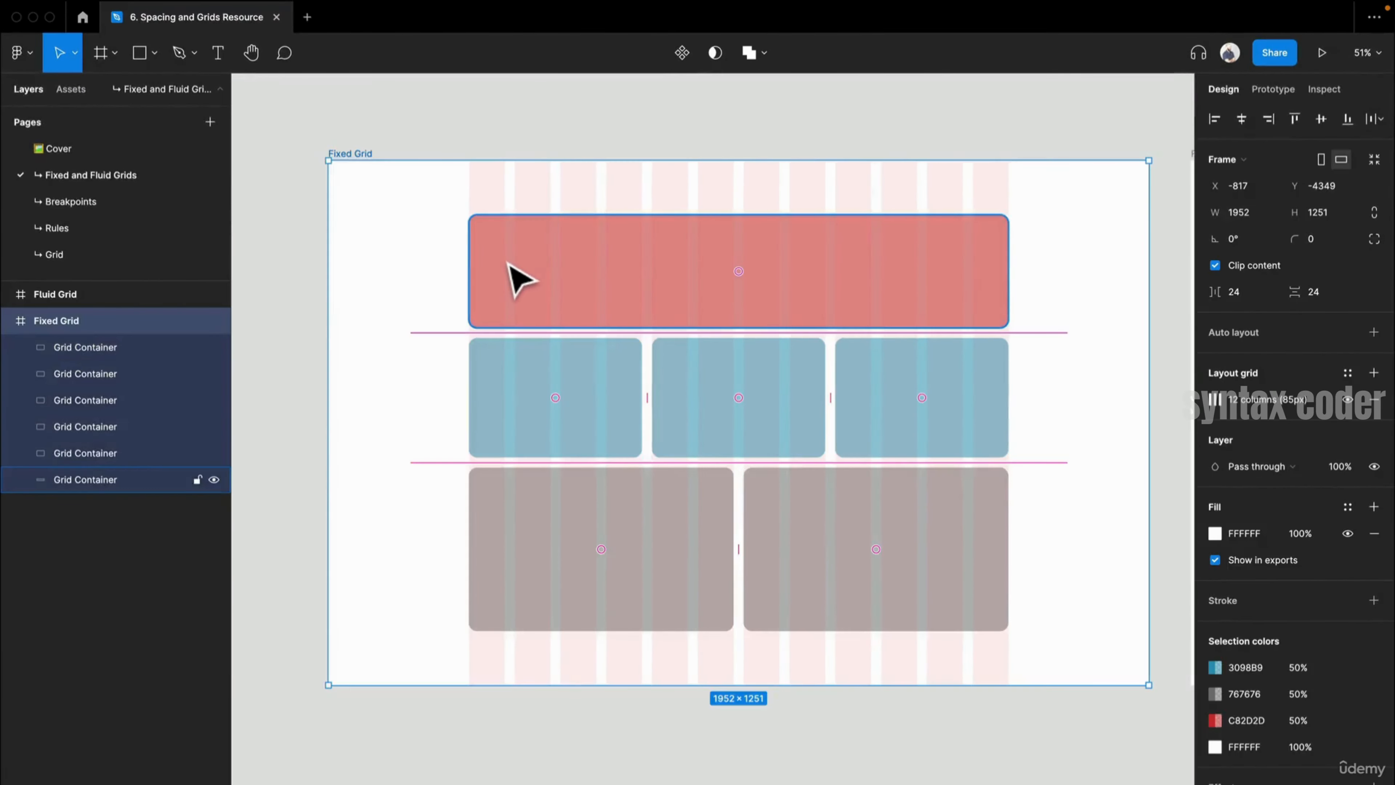
pyautogui.press('super+z')
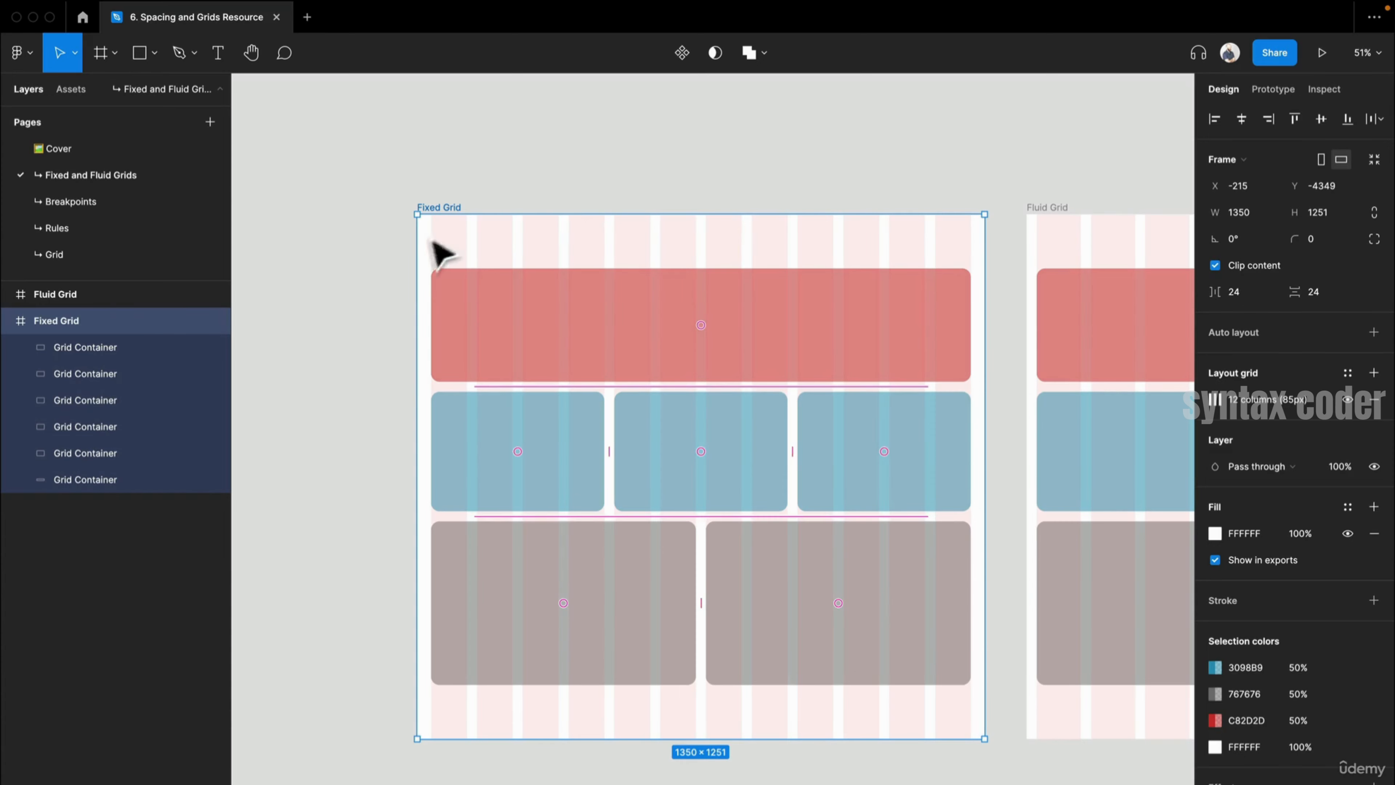
# - Stretch the Fixed Grid frame leftward and undo the stretch
pyautogui.moveTo(417, 258); pyautogui.dragTo(299, 265)
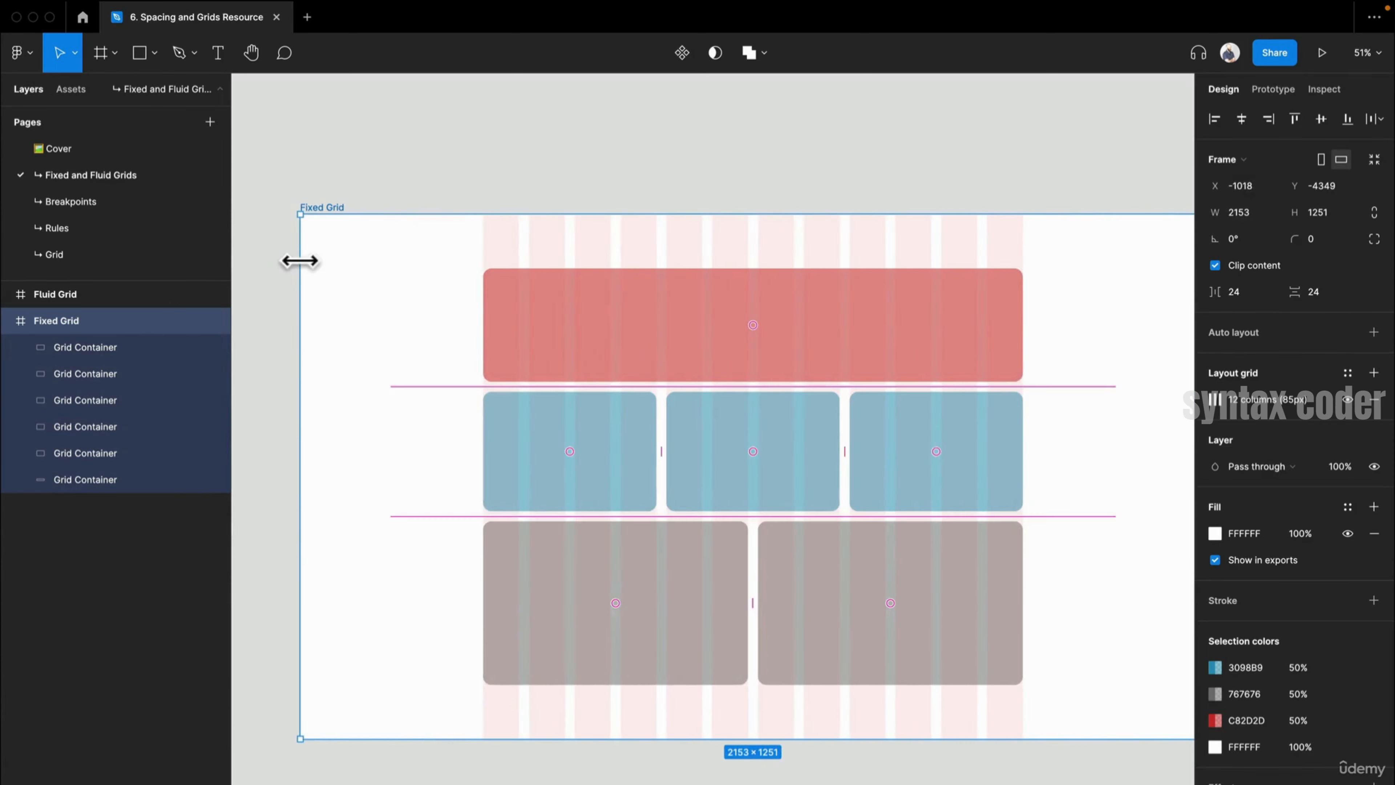
pyautogui.hotkey('ctrl', 'z')
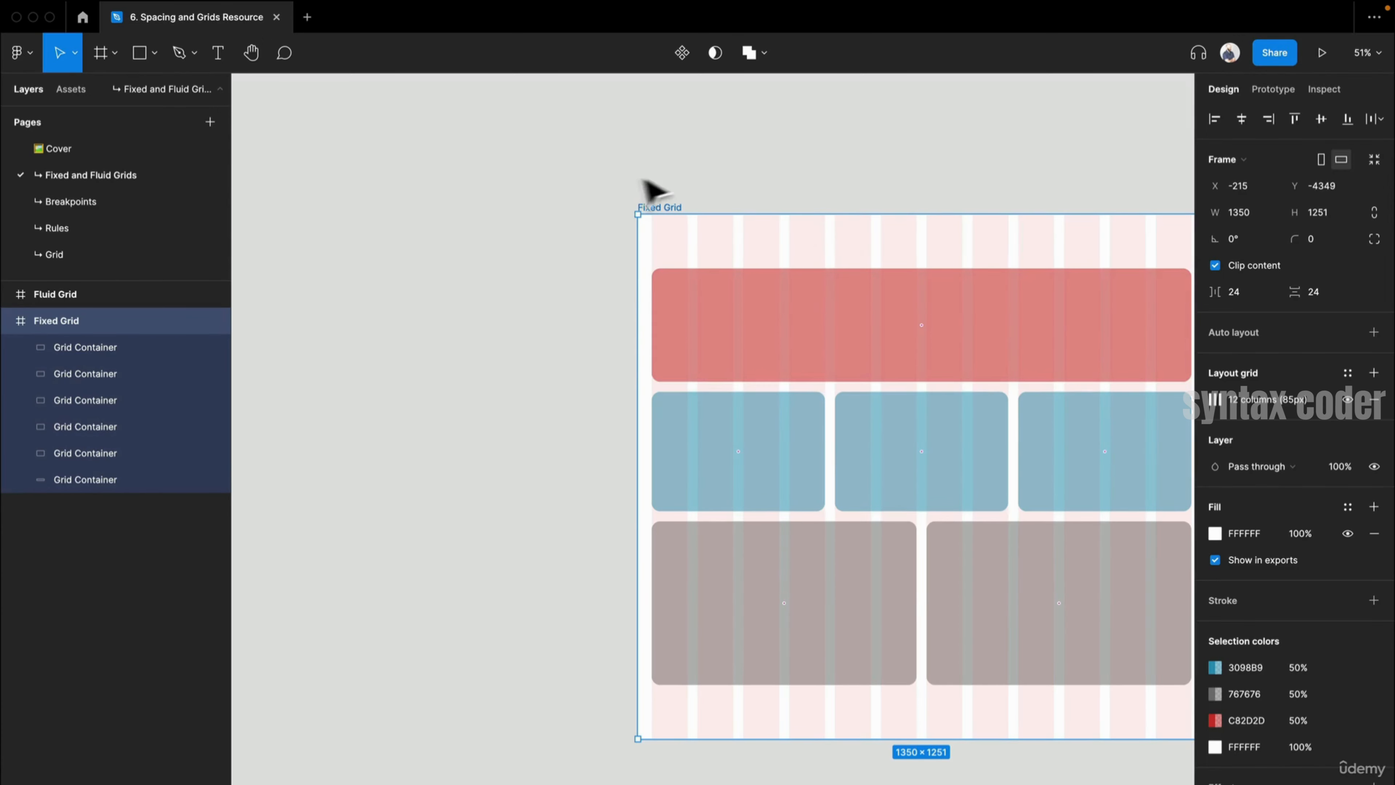
# - Select the Fluid Grid frame and its Grid Containers to inspect their constraints and sizes
pyautogui.moveTo(756, 212); pyautogui.dragTo(334, 203)
pyautogui.moveTo(1049, 358); pyautogui.dragTo(592, 321)
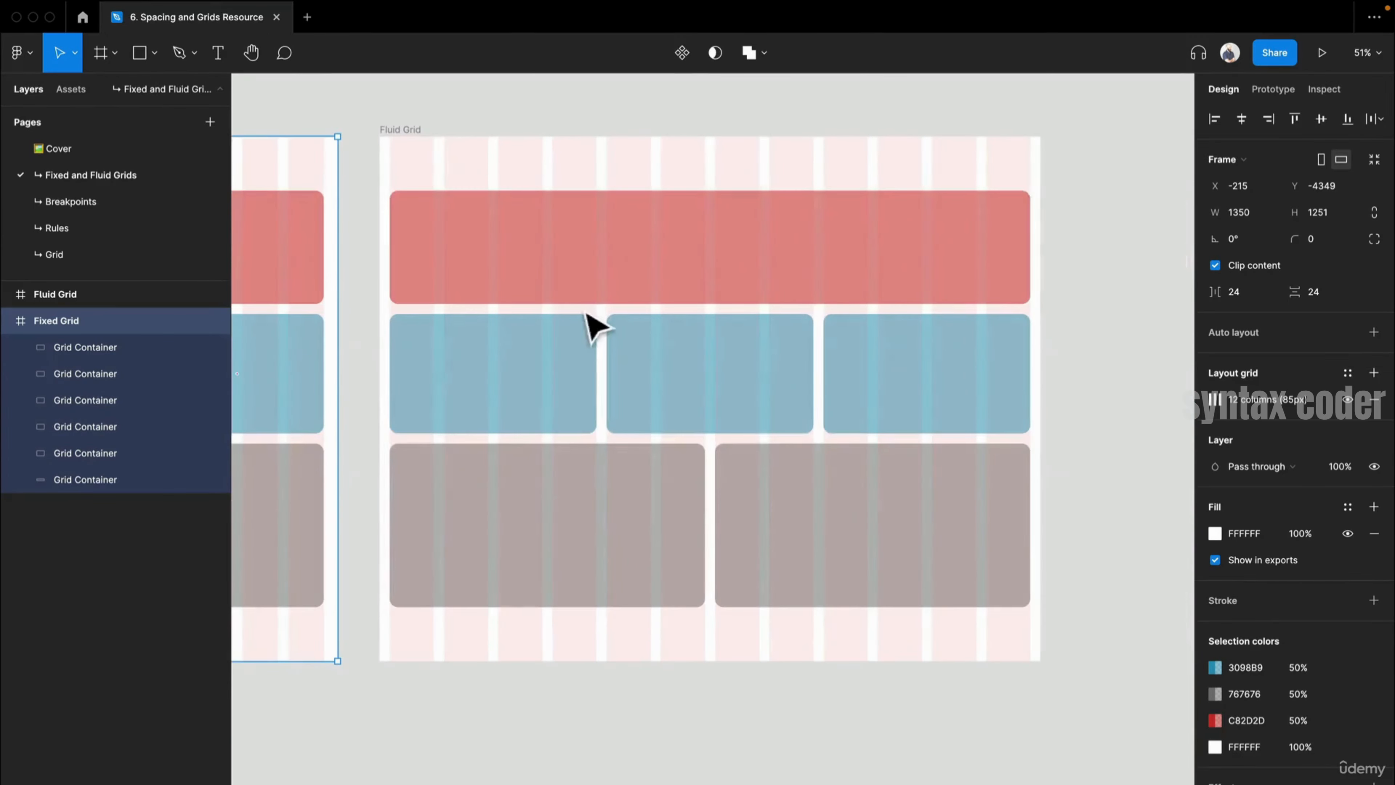
pyautogui.click(421, 138)
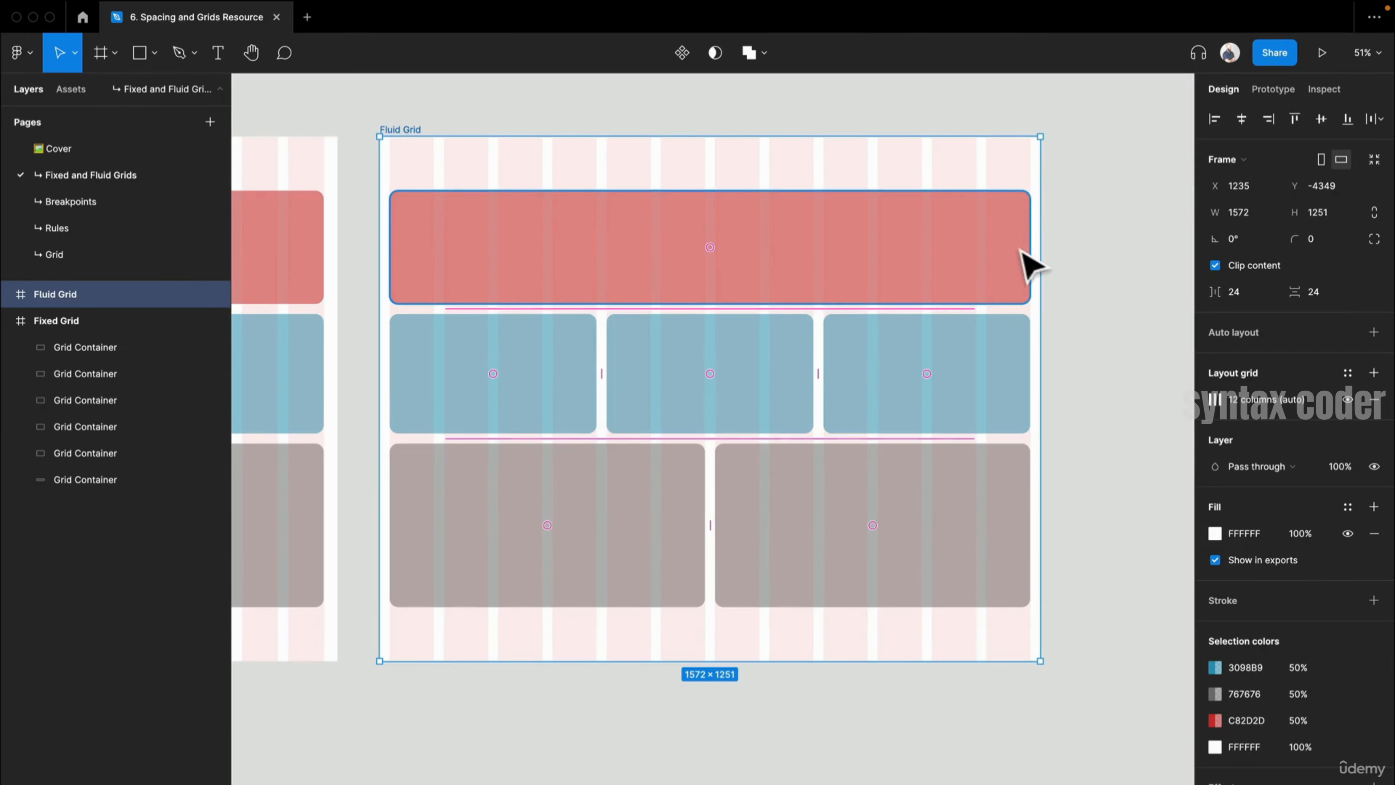
pyautogui.moveTo(1039, 270); pyautogui.dragTo(986, 313)
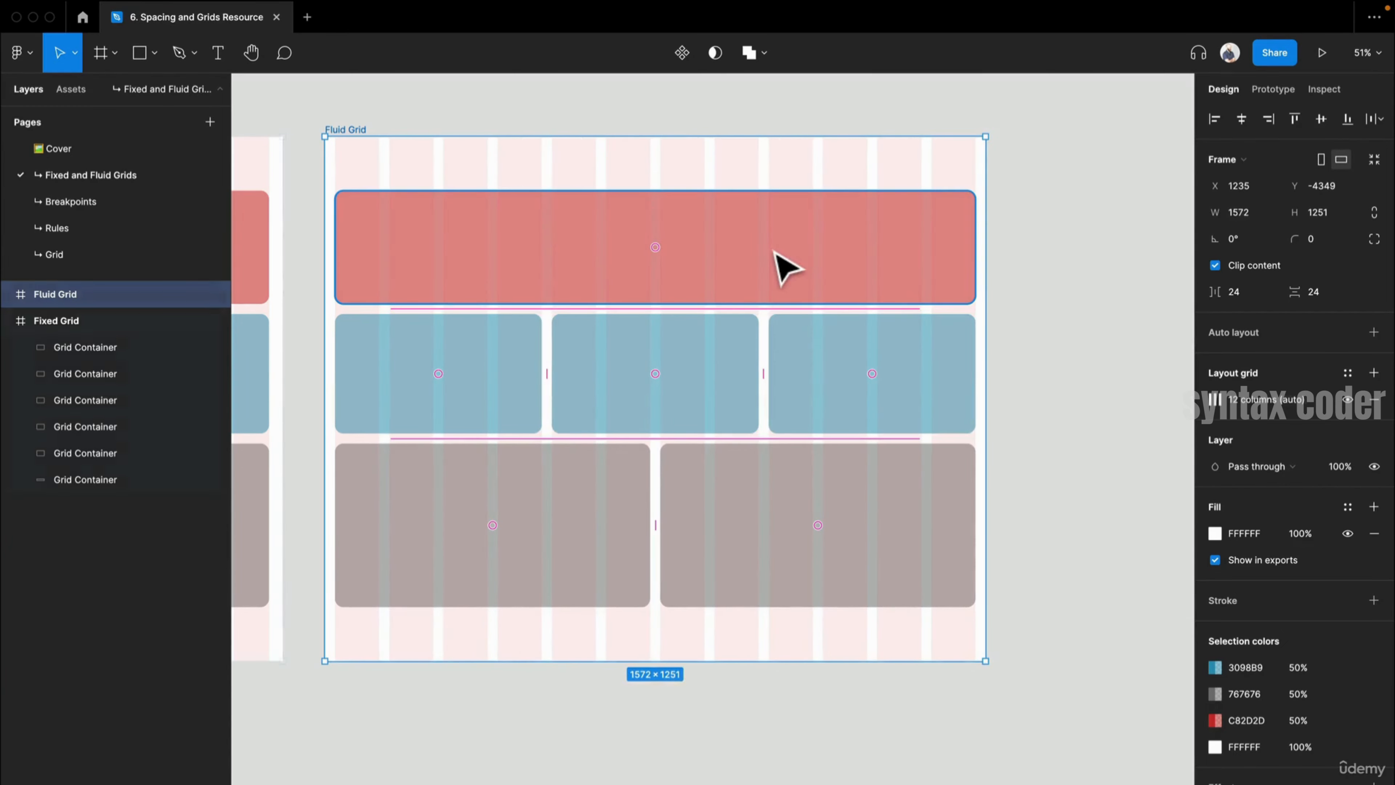
pyautogui.press('Tab')
pyautogui.click(759, 240)
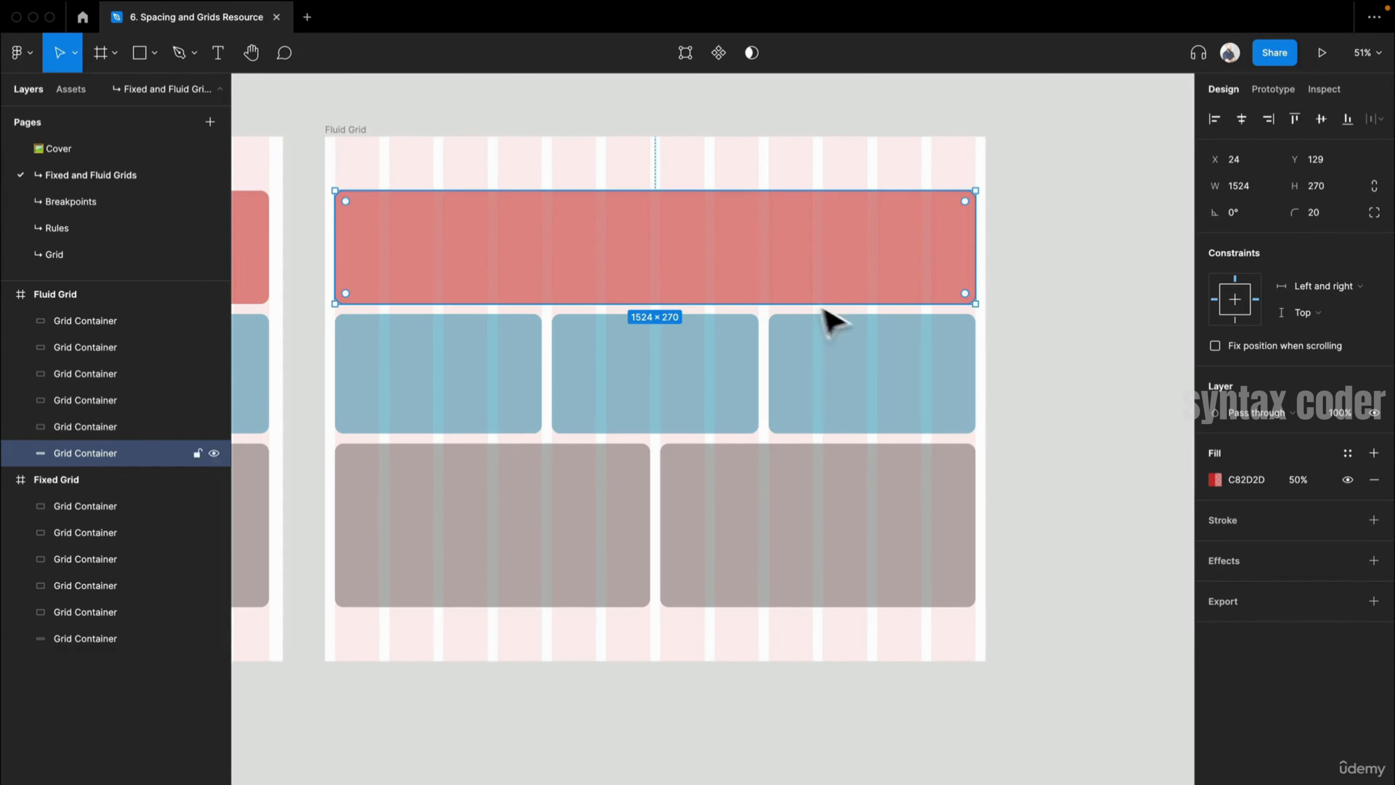
pyautogui.moveTo(733, 238); pyautogui.dragTo(975, 269)
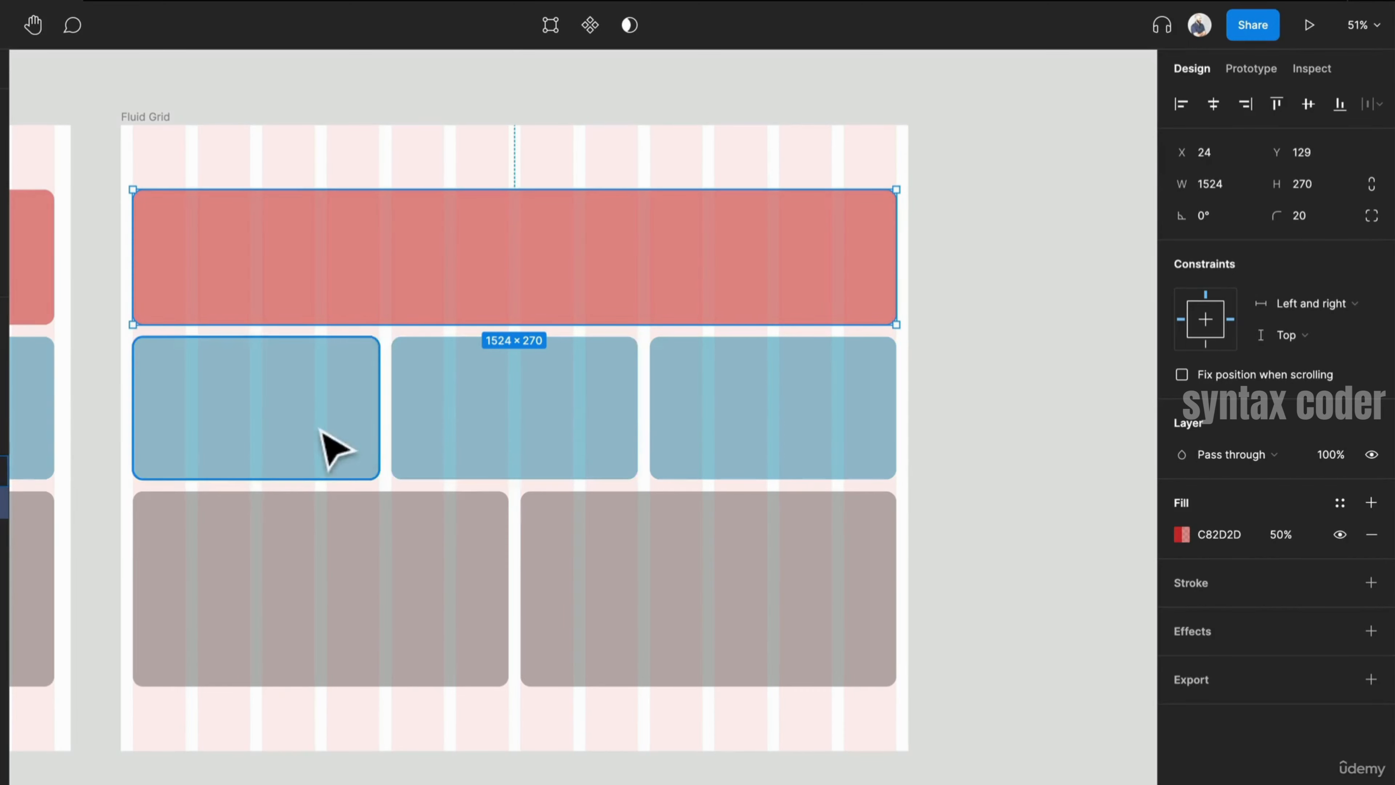
pyautogui.click(769, 462)
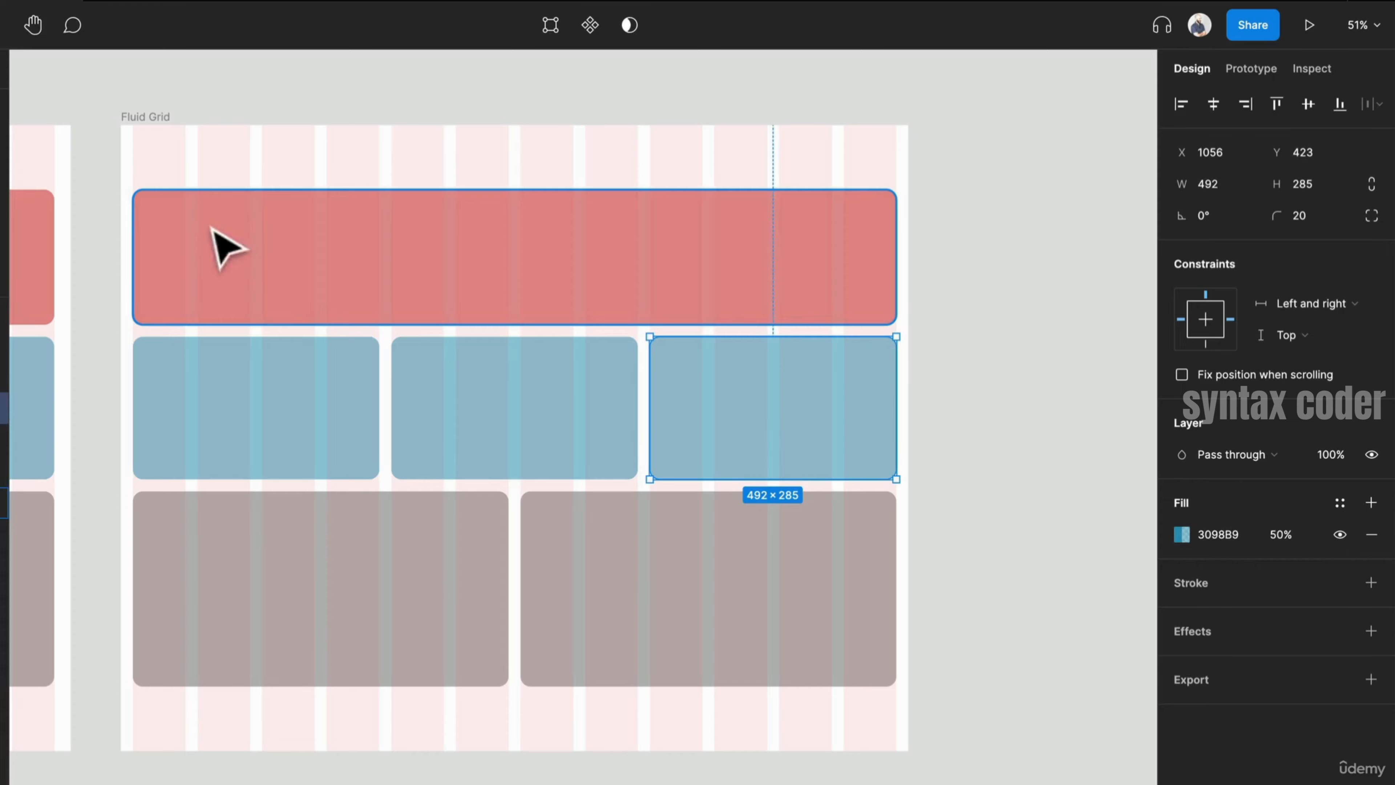
# - Open the Fluid Grid frame's layout grid column settings
pyautogui.click(147, 117)
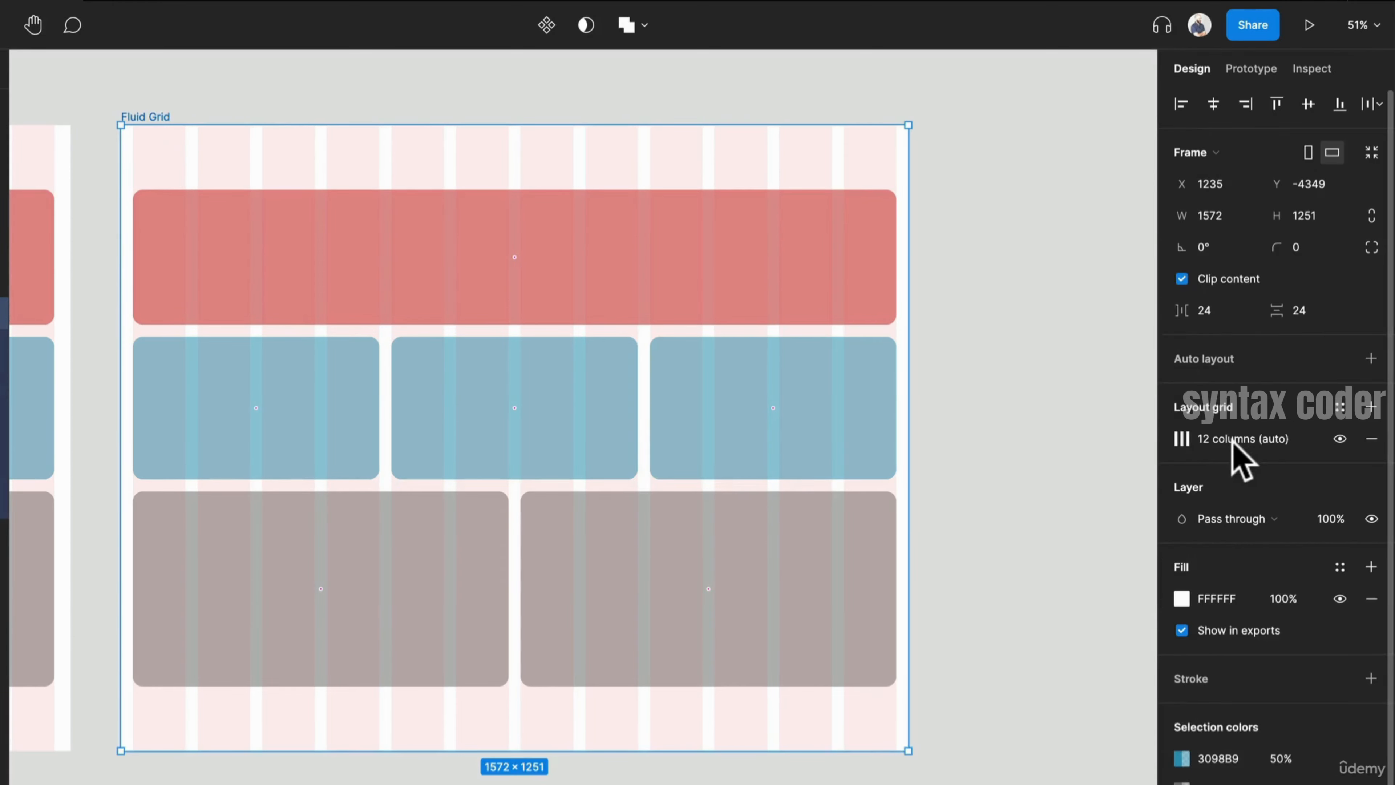
pyautogui.click(1181, 438)
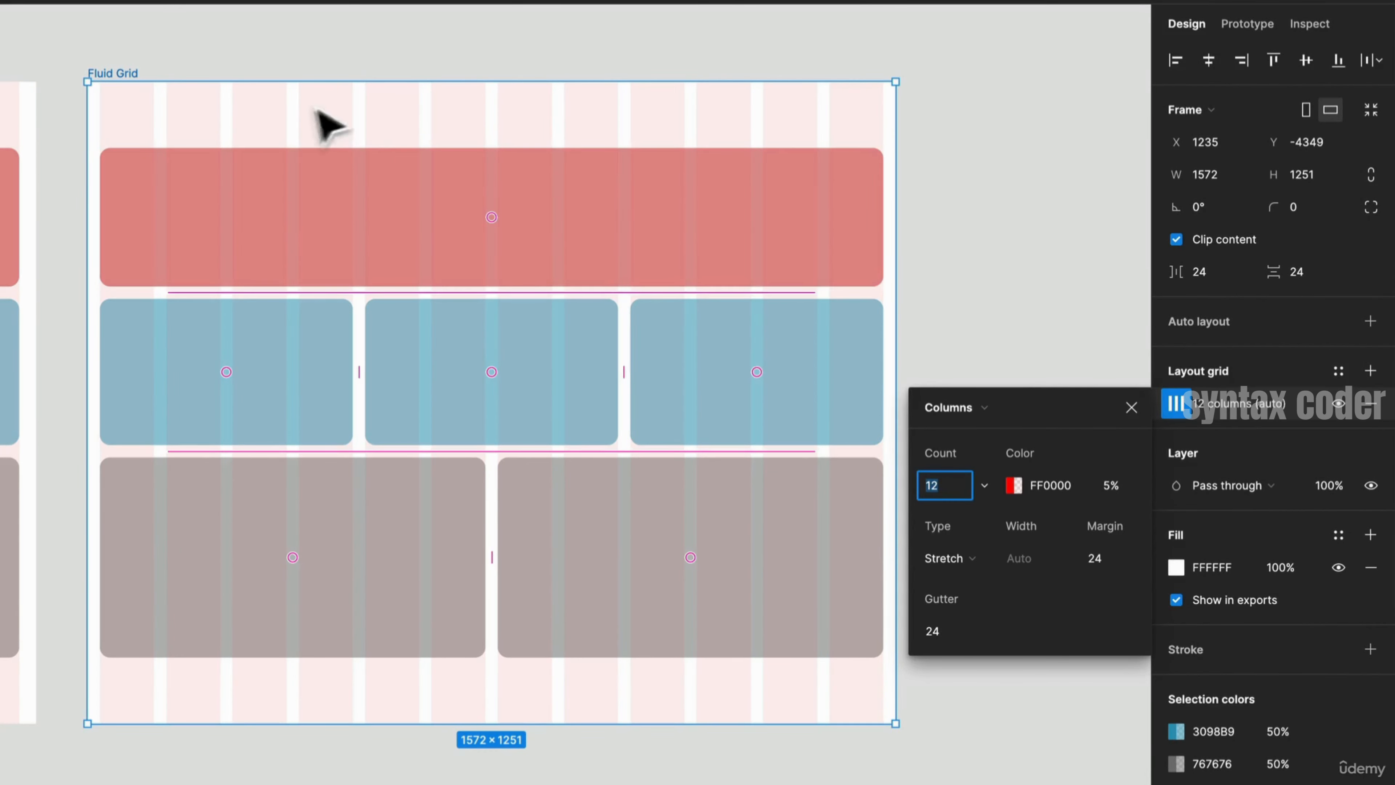
pyautogui.moveTo(217, 115); pyautogui.dragTo(825, 186)
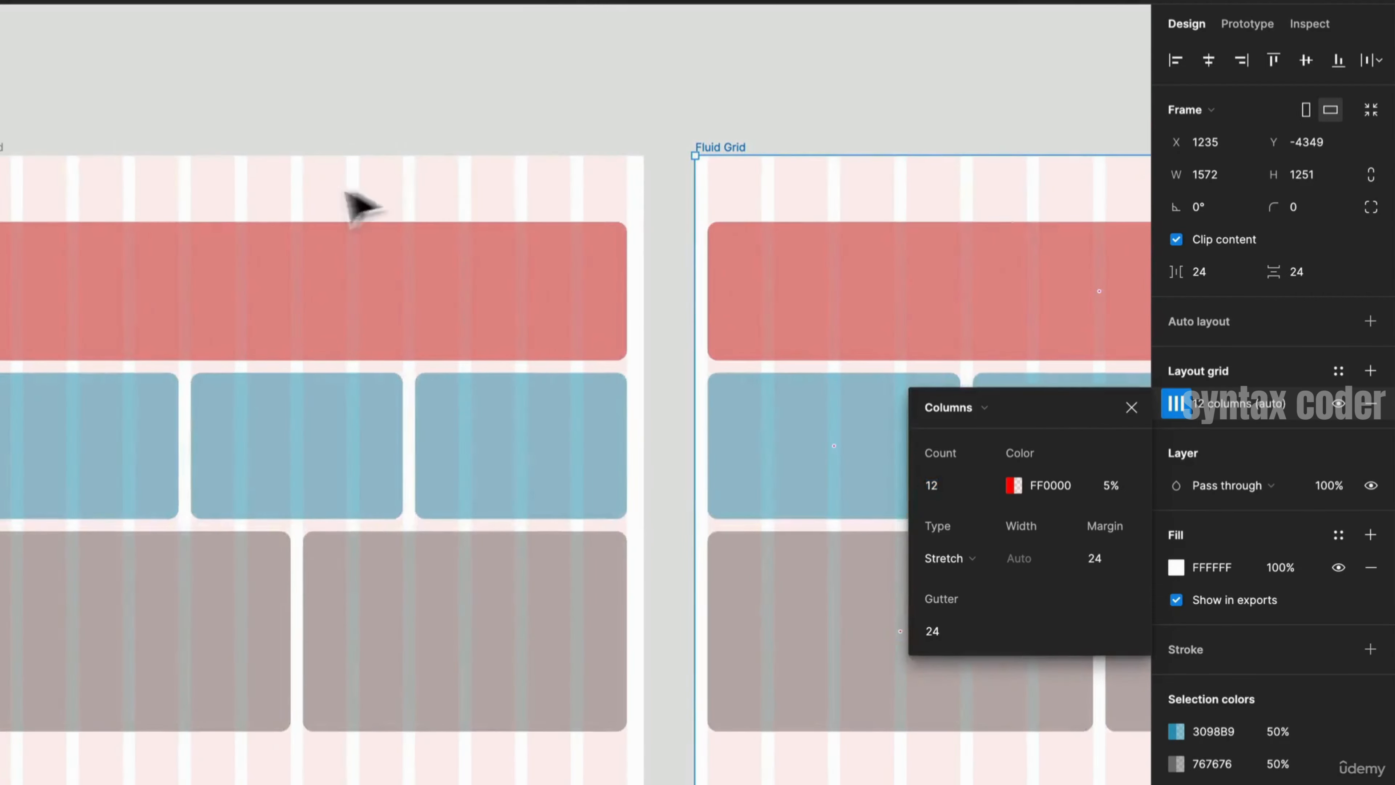
pyautogui.moveTo(364, 206); pyautogui.dragTo(670, 162)
# - Open the Fixed Grid frame's layout grid column settings for comparison
pyautogui.click(340, 120)
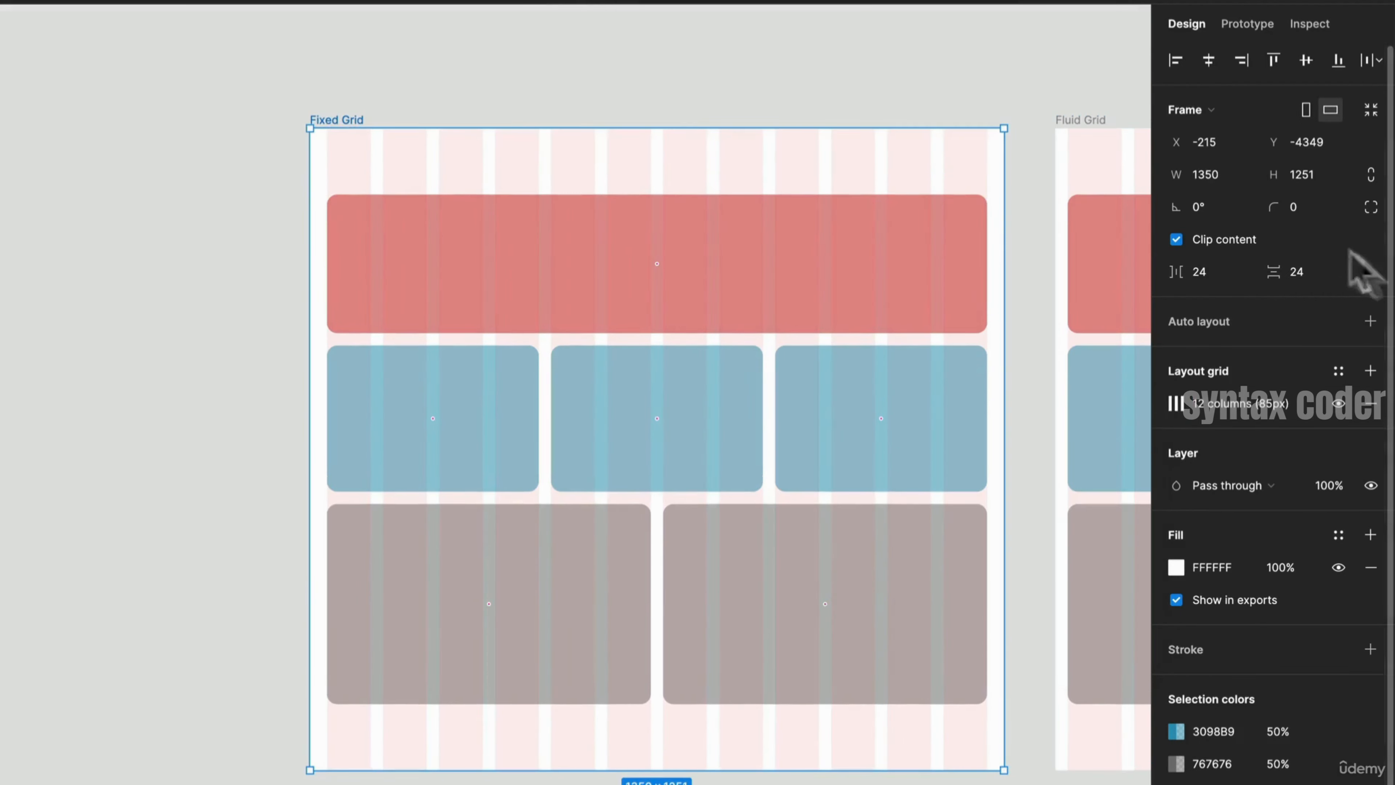
pyautogui.click(1175, 402)
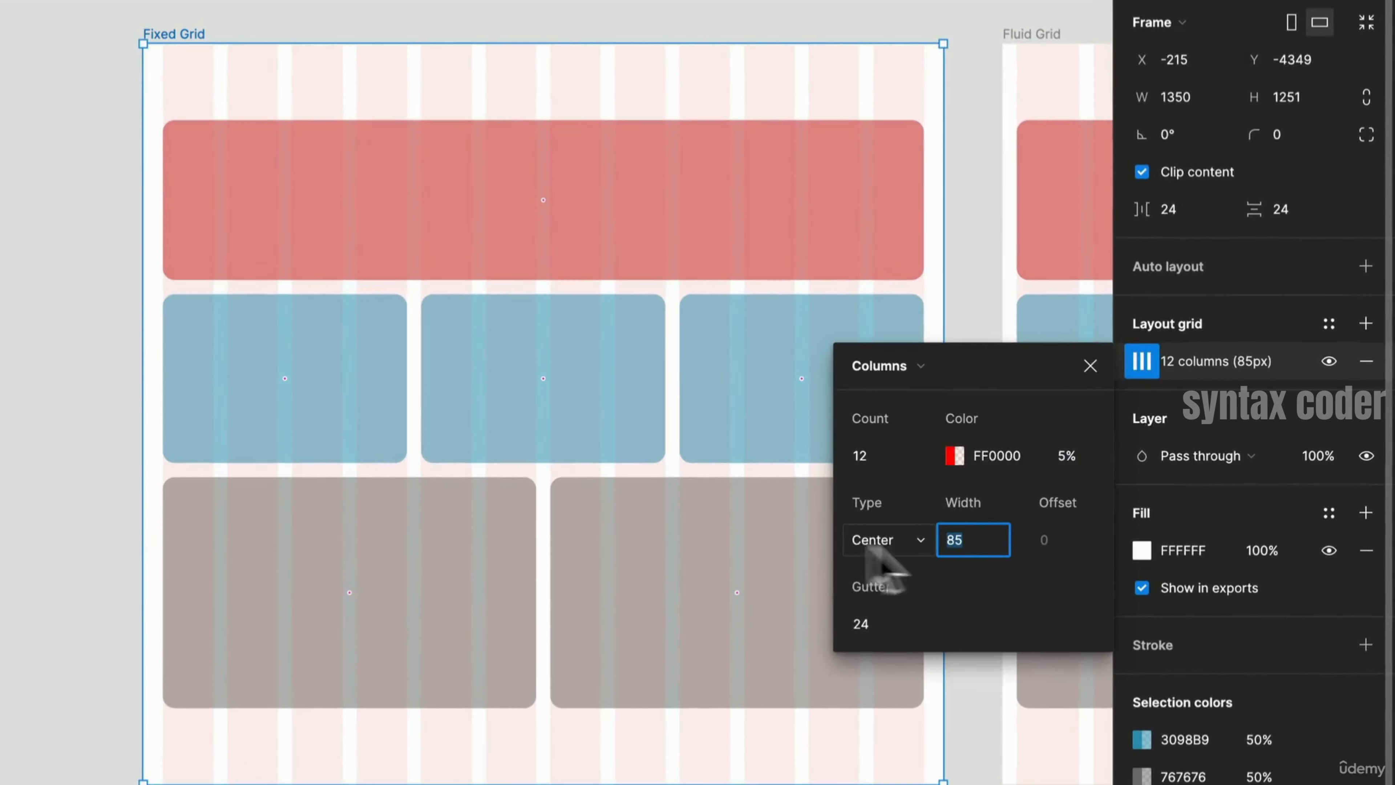
# - Inspect the column Type options in the Fixed Grid frame's layout grid settings
pyautogui.click(925, 549)
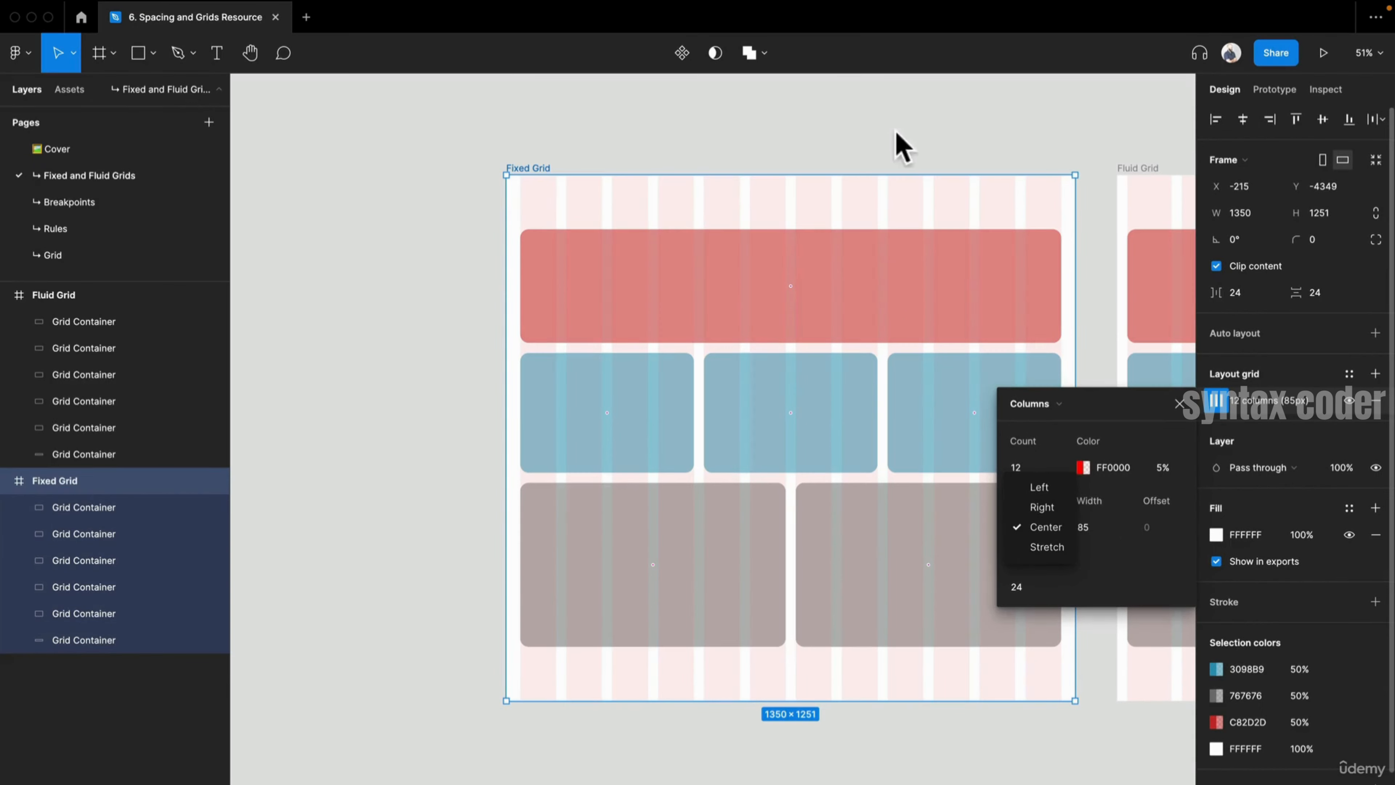
pyautogui.click(896, 132)
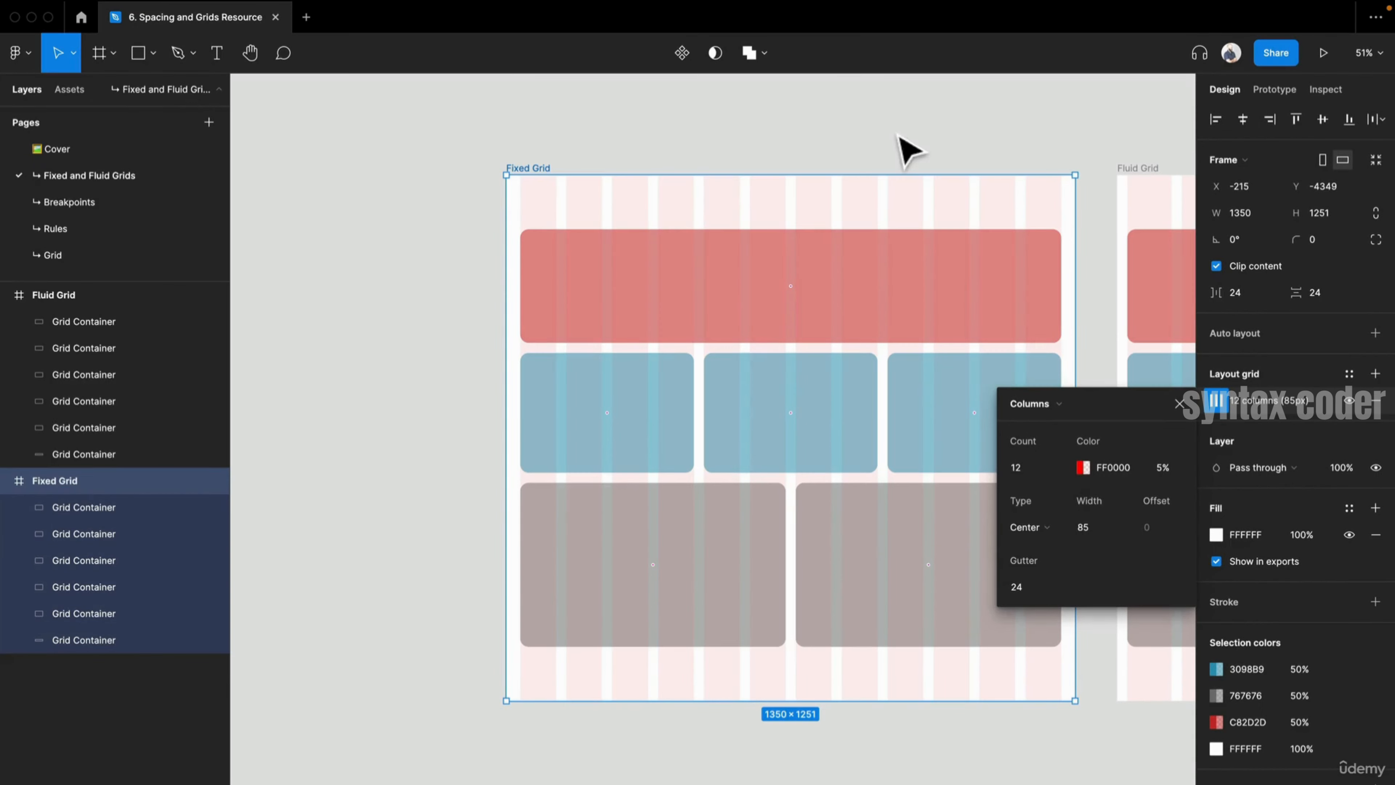
# - Select the Fluid Grid frame, stretch its right edge inward, and undo the stretch
pyautogui.moveTo(899, 377); pyautogui.dragTo(442, 352)
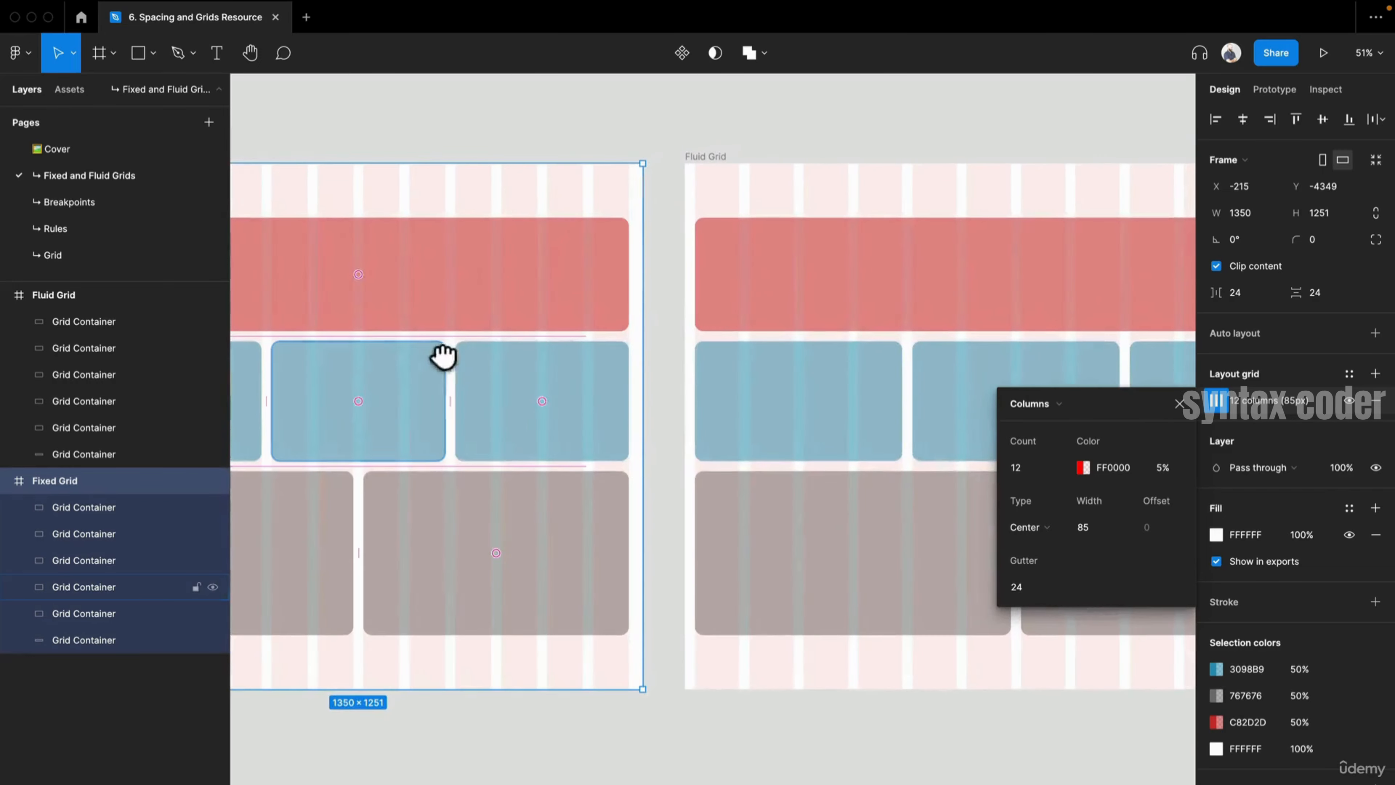
pyautogui.click(703, 157)
pyautogui.moveTo(811, 256); pyautogui.dragTo(582, 257)
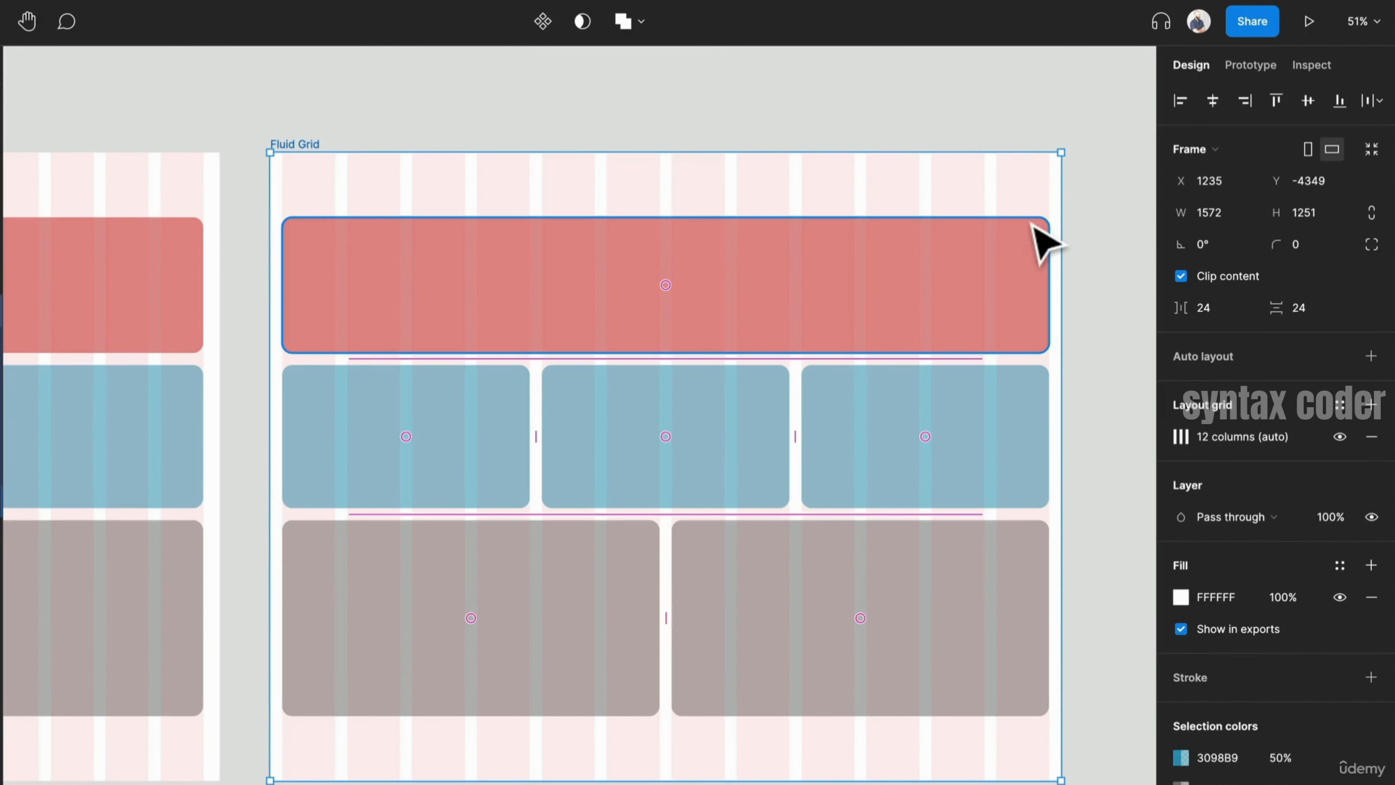
pyautogui.moveTo(1063, 220); pyautogui.dragTo(962, 247)
pyautogui.hotkey('ctrl', 'z')
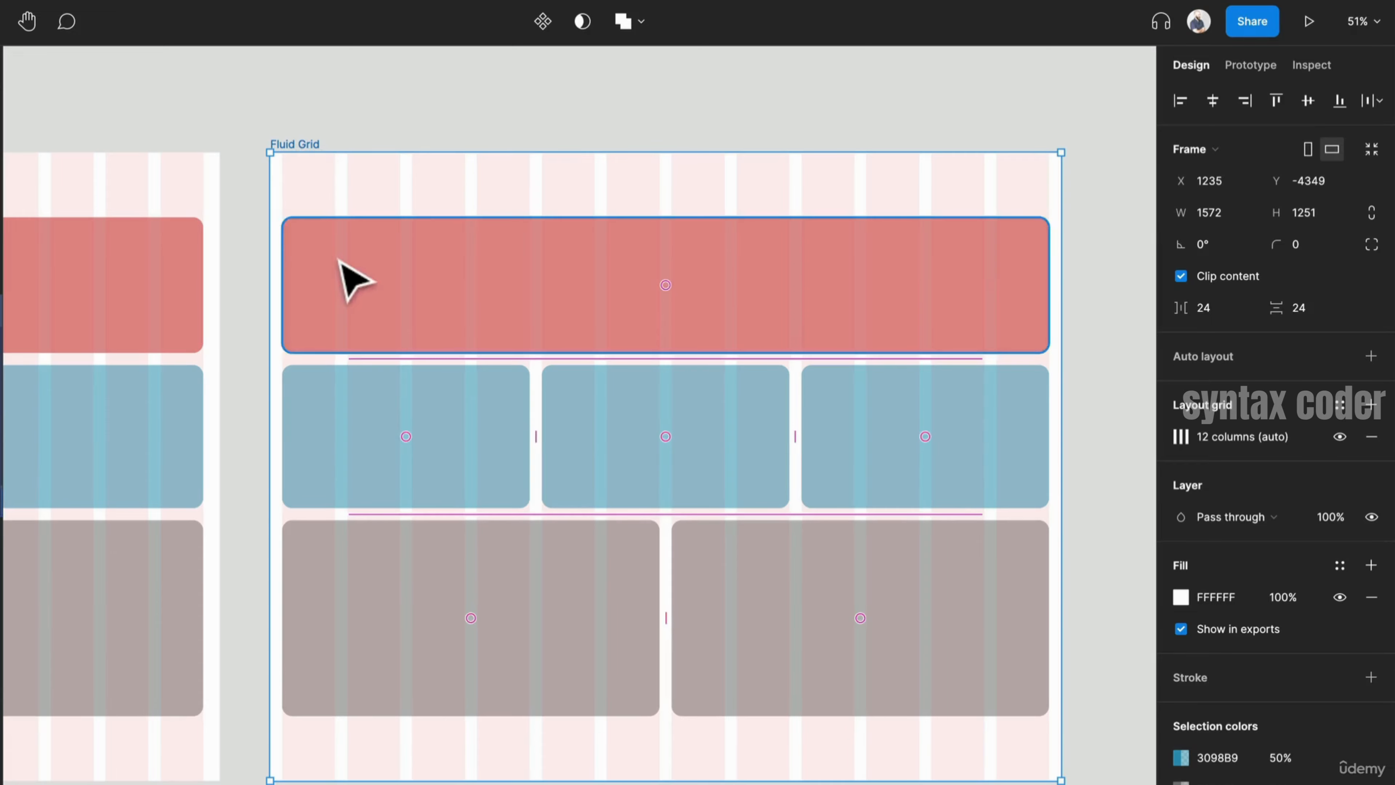
# - Widen the Fluid Grid frame to about 2289 px and compare it with the Fixed Grid frame before deselecting
pyautogui.scroll(-2, 346, 266)
pyautogui.scroll(-2, 362, 283)
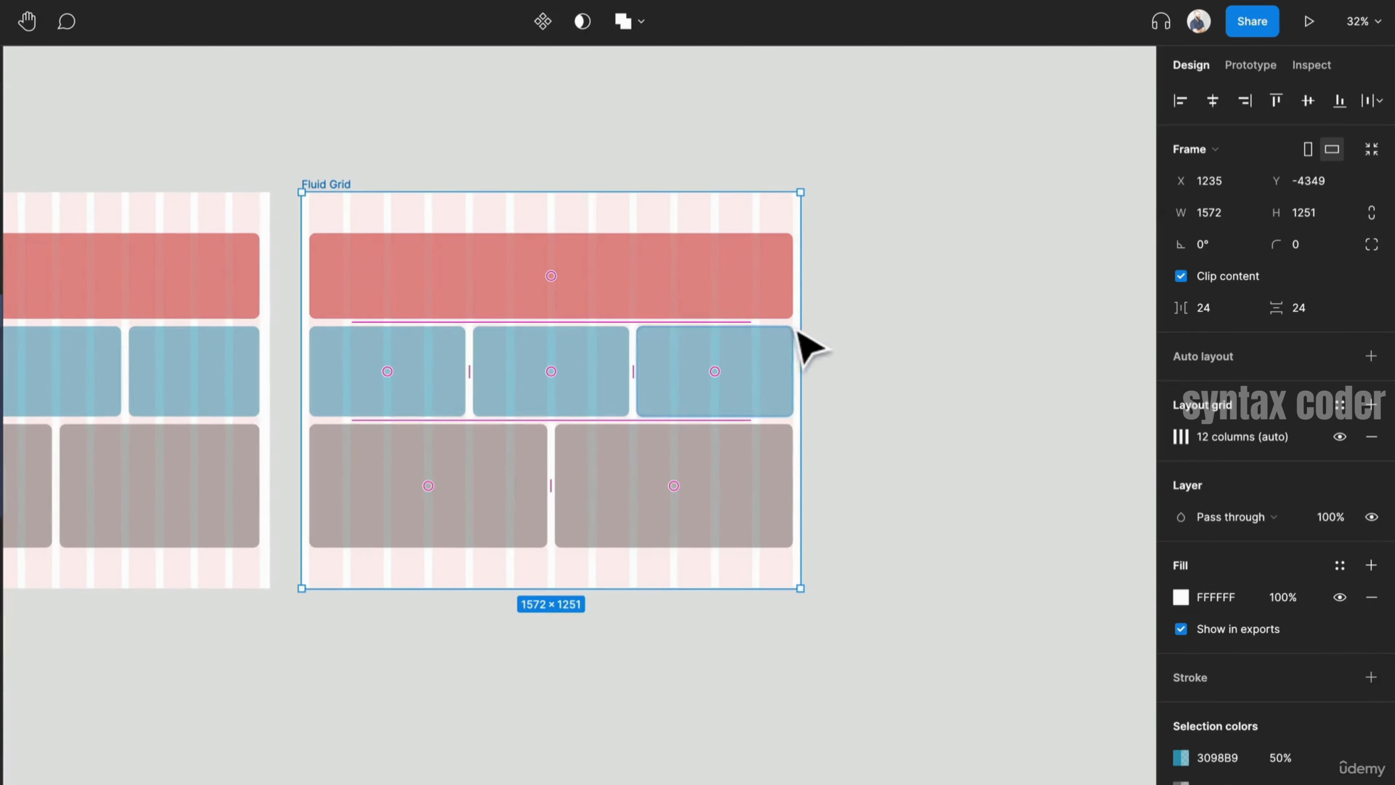
pyautogui.moveTo(805, 330); pyautogui.dragTo(1028, 333)
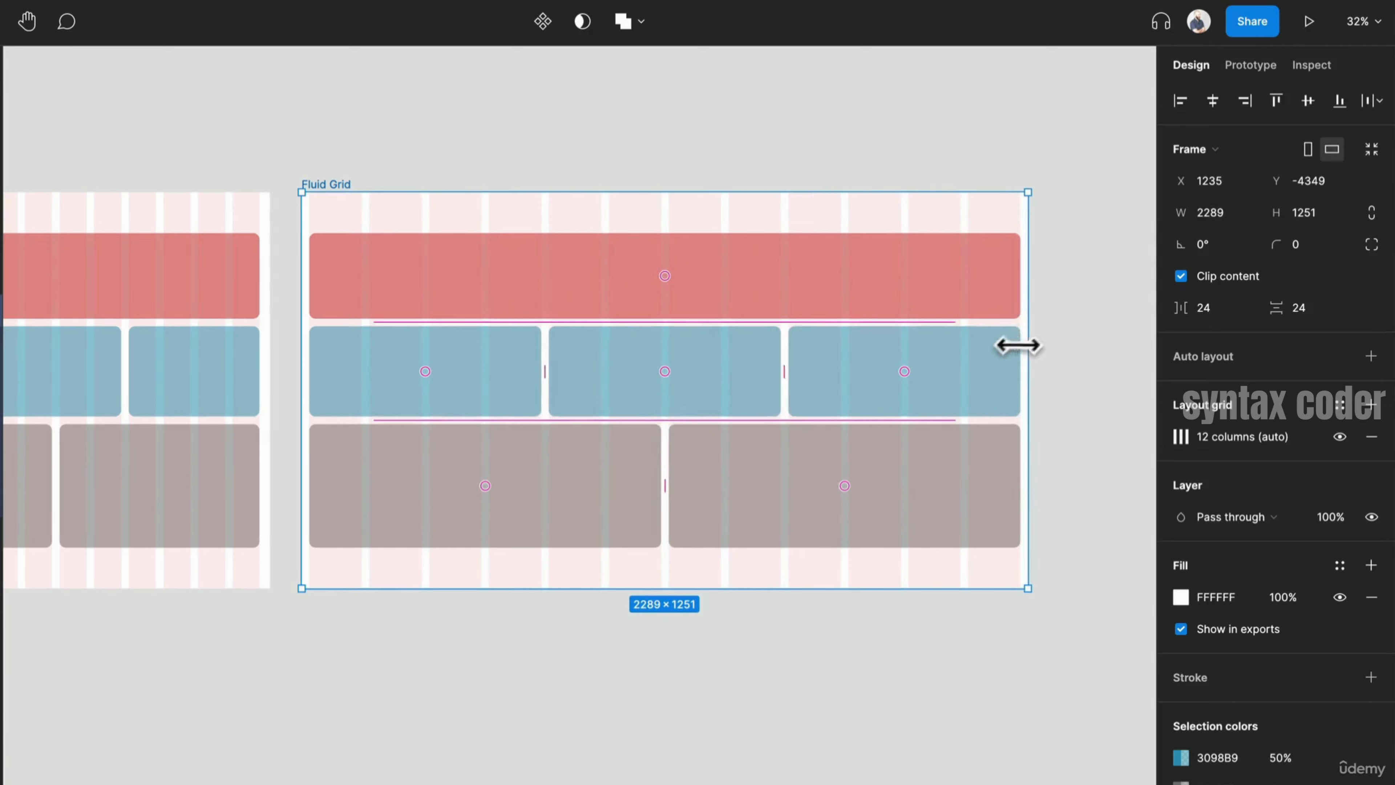
pyautogui.hscroll(-5, 310, 324)
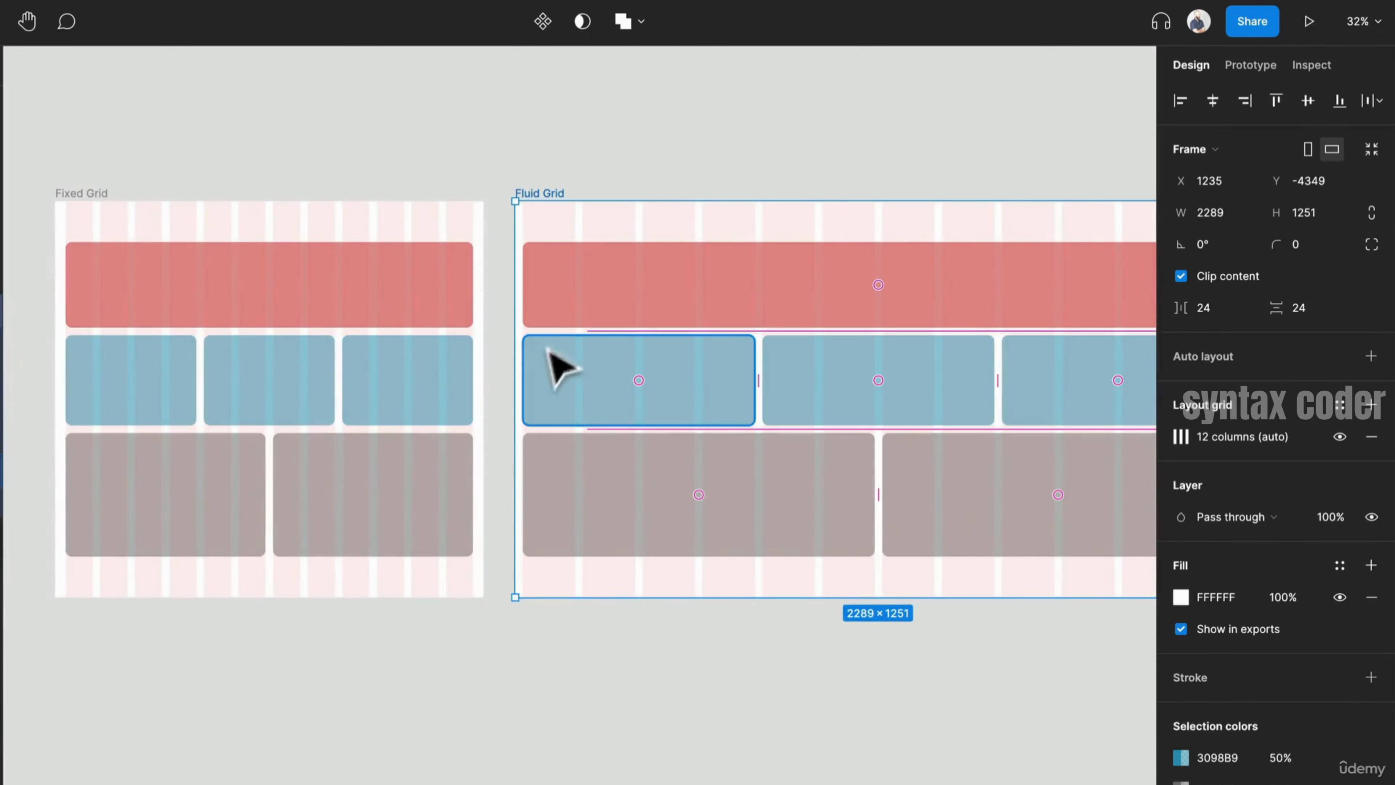
pyautogui.hscroll(7, 549, 406)
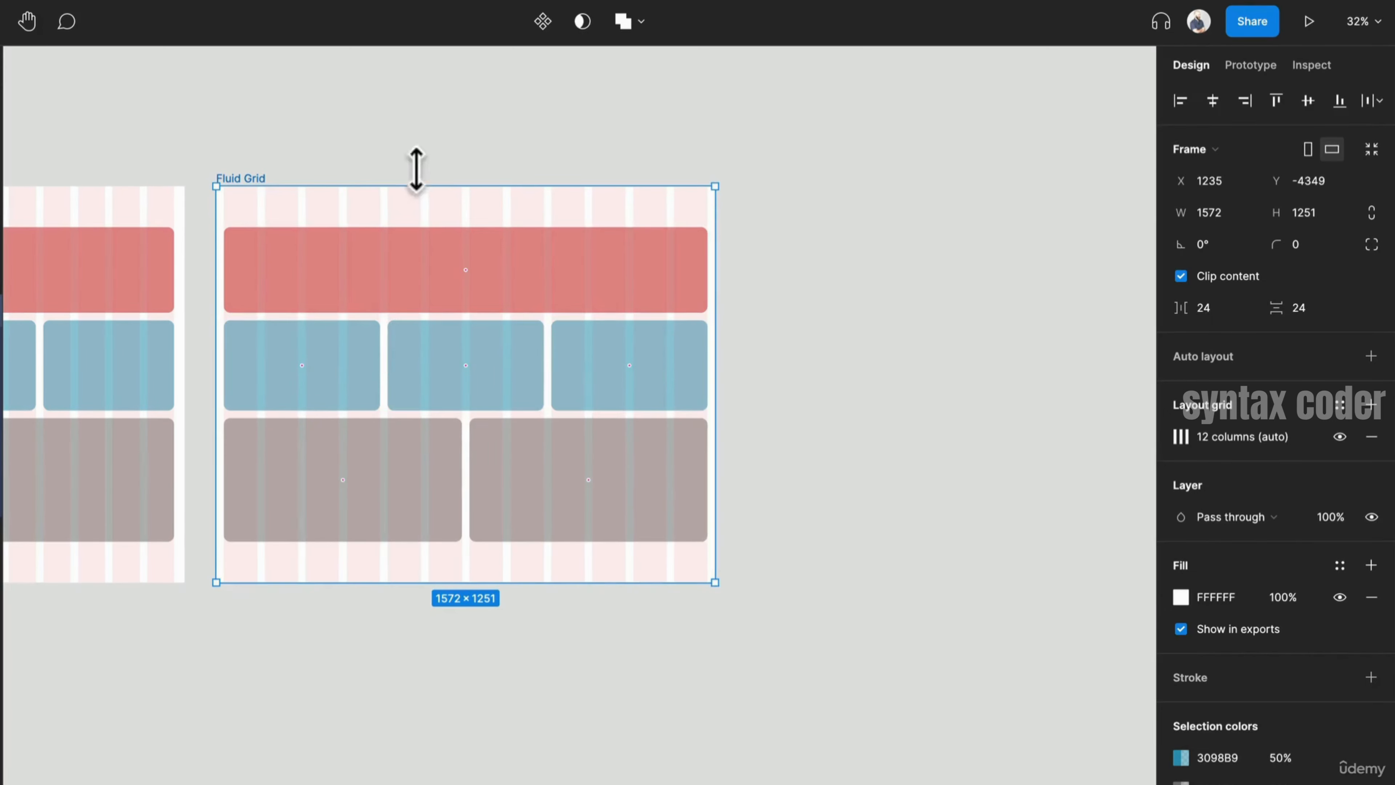
pyautogui.click(417, 177)
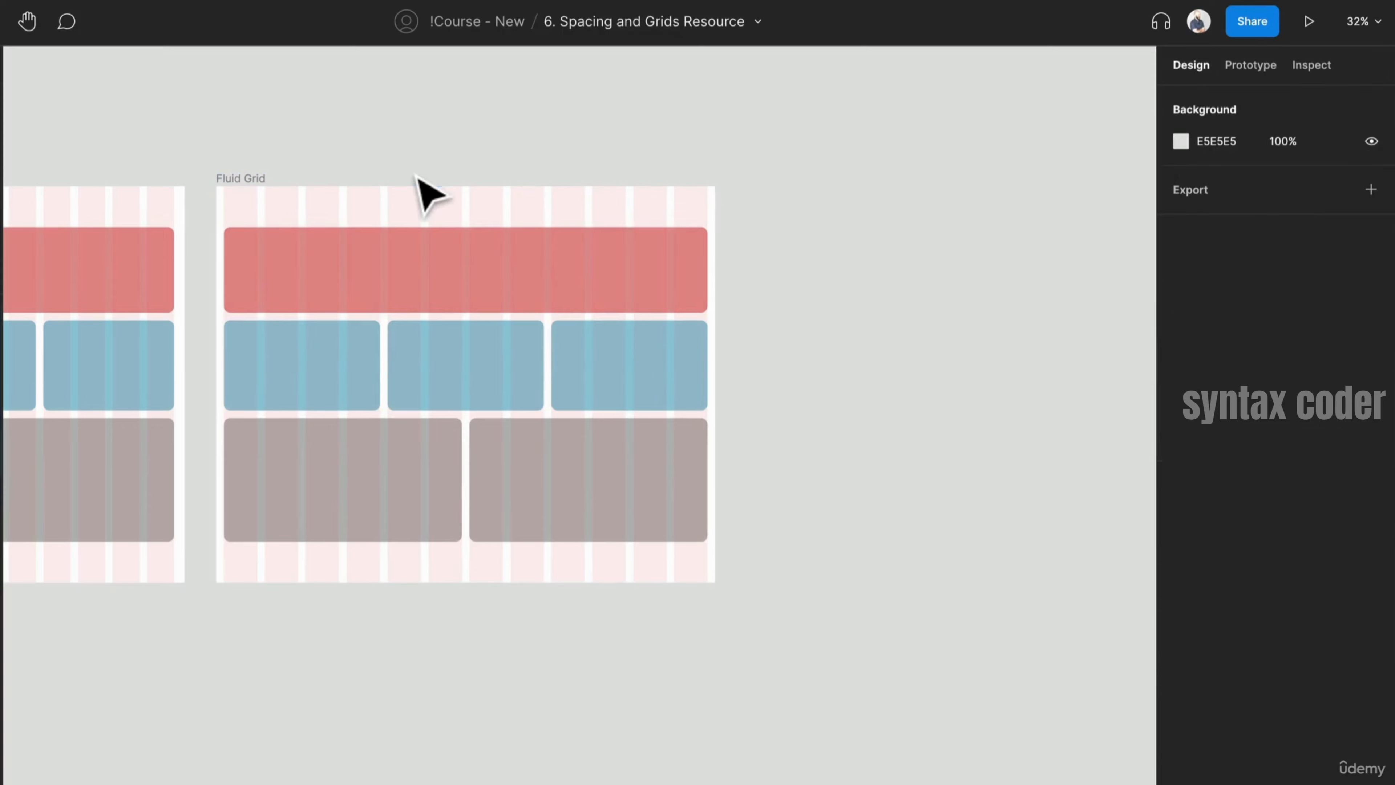
# - Examine the Small, Medium, Large and Extra Large breakpoint frames and their column grids
pyautogui.hscroll(-5, 143, 374)
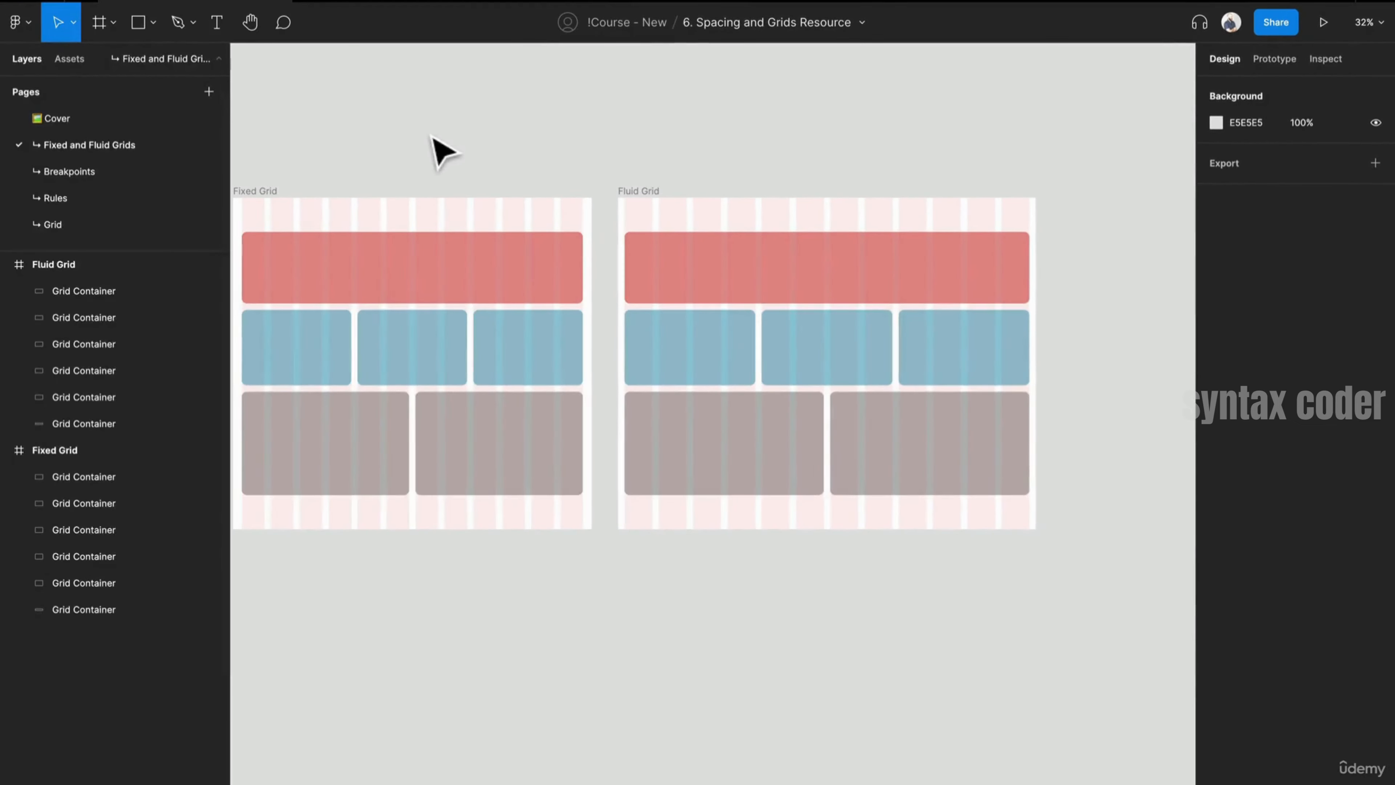
pyautogui.moveTo(433, 144); pyautogui.dragTo(516, 130)
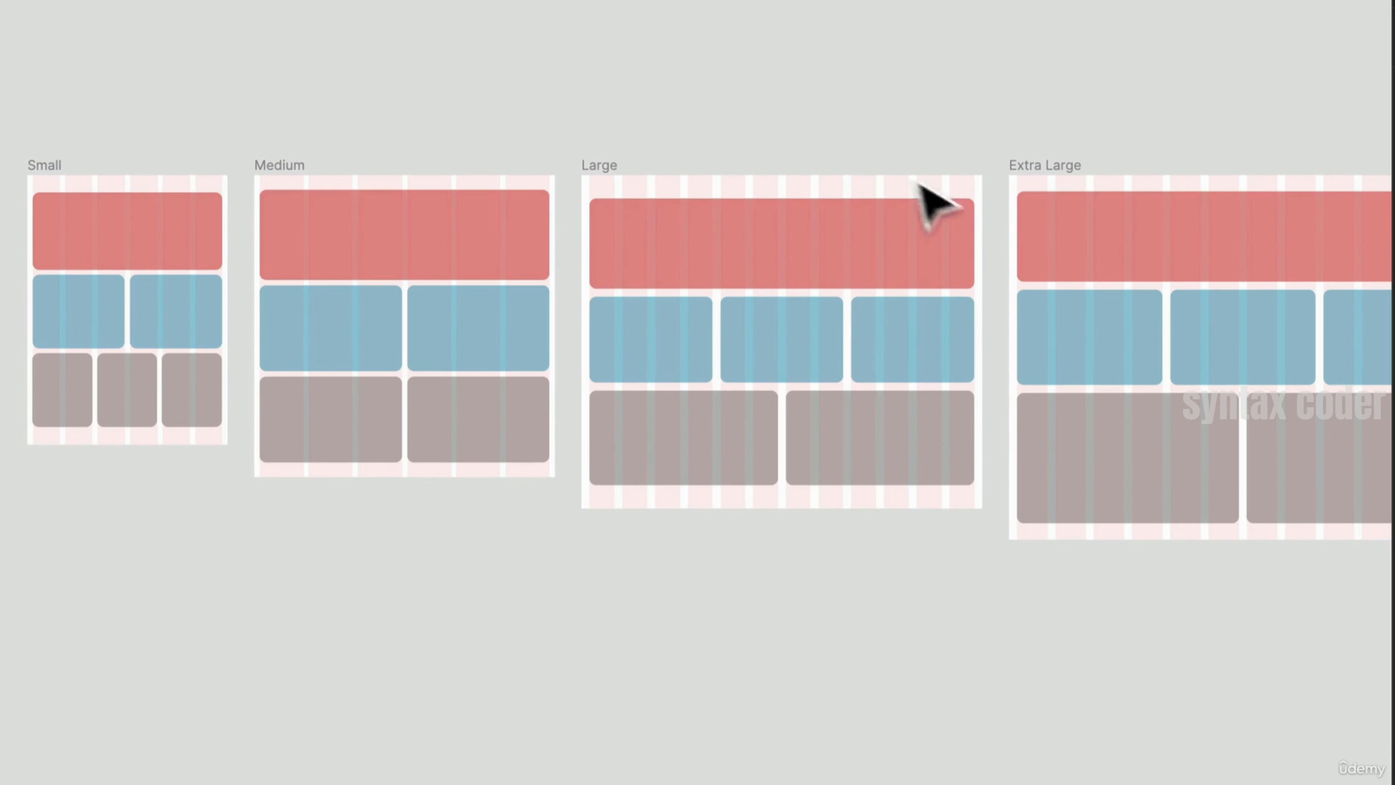
pyautogui.moveTo(1016, 184); pyautogui.dragTo(796, 99)
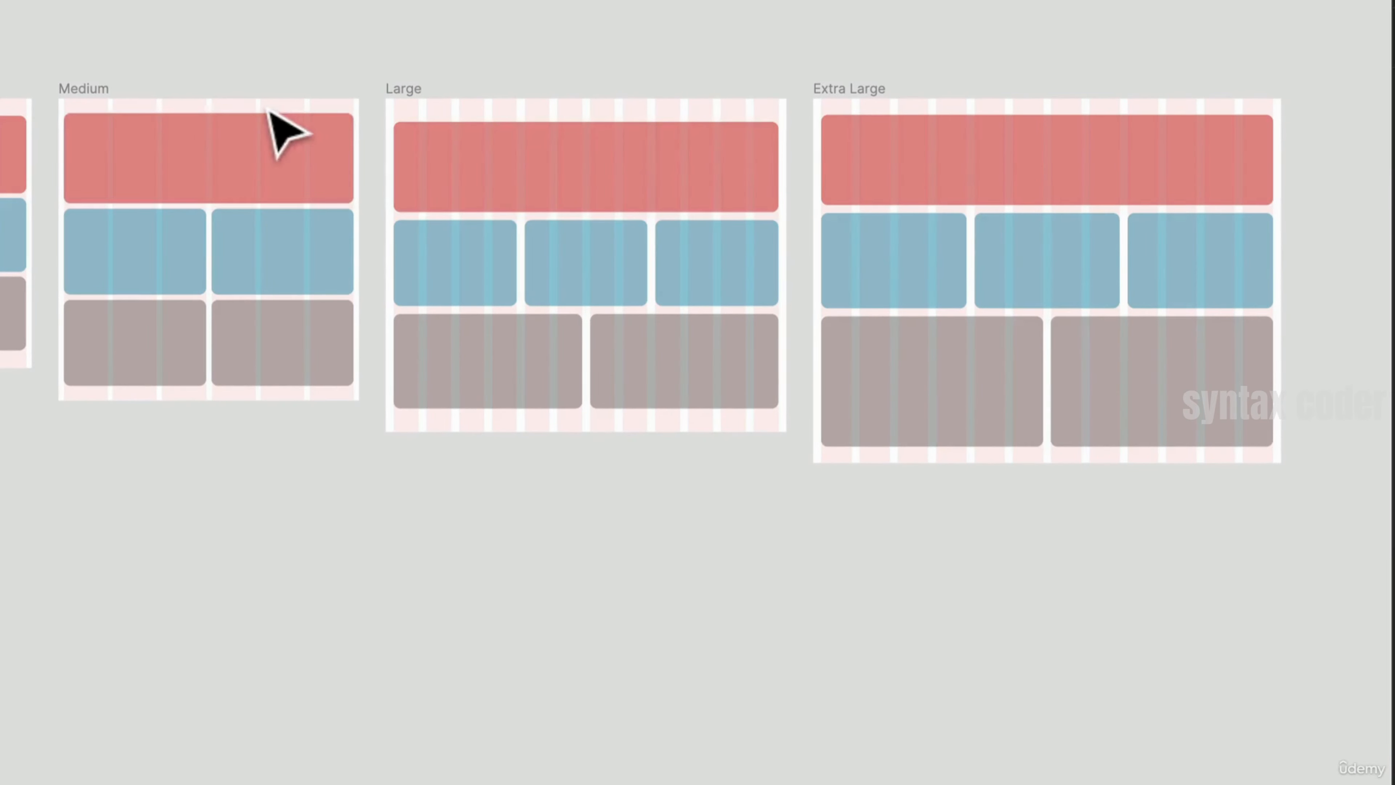
pyautogui.moveTo(271, 125); pyautogui.dragTo(418, 143)
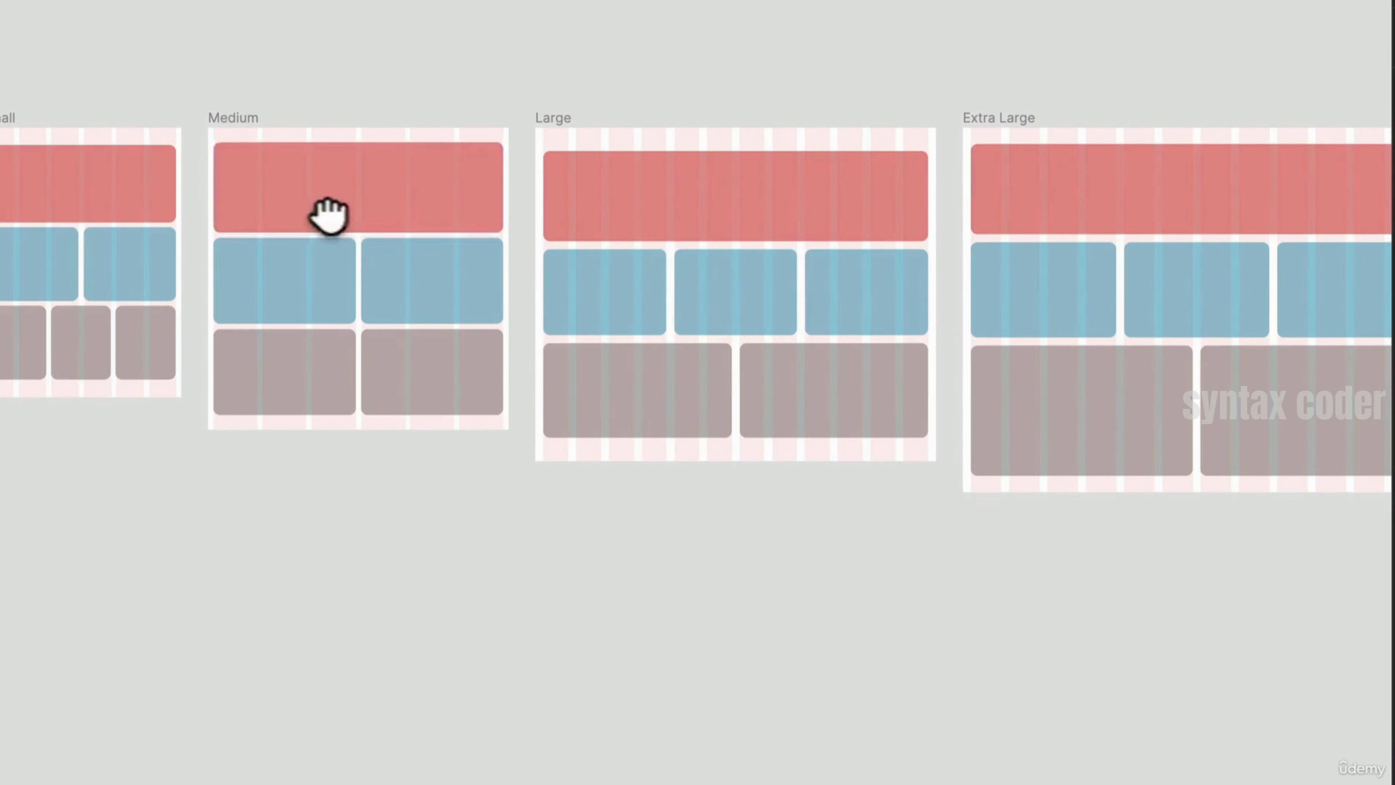
pyautogui.moveTo(326, 211); pyautogui.dragTo(403, 242)
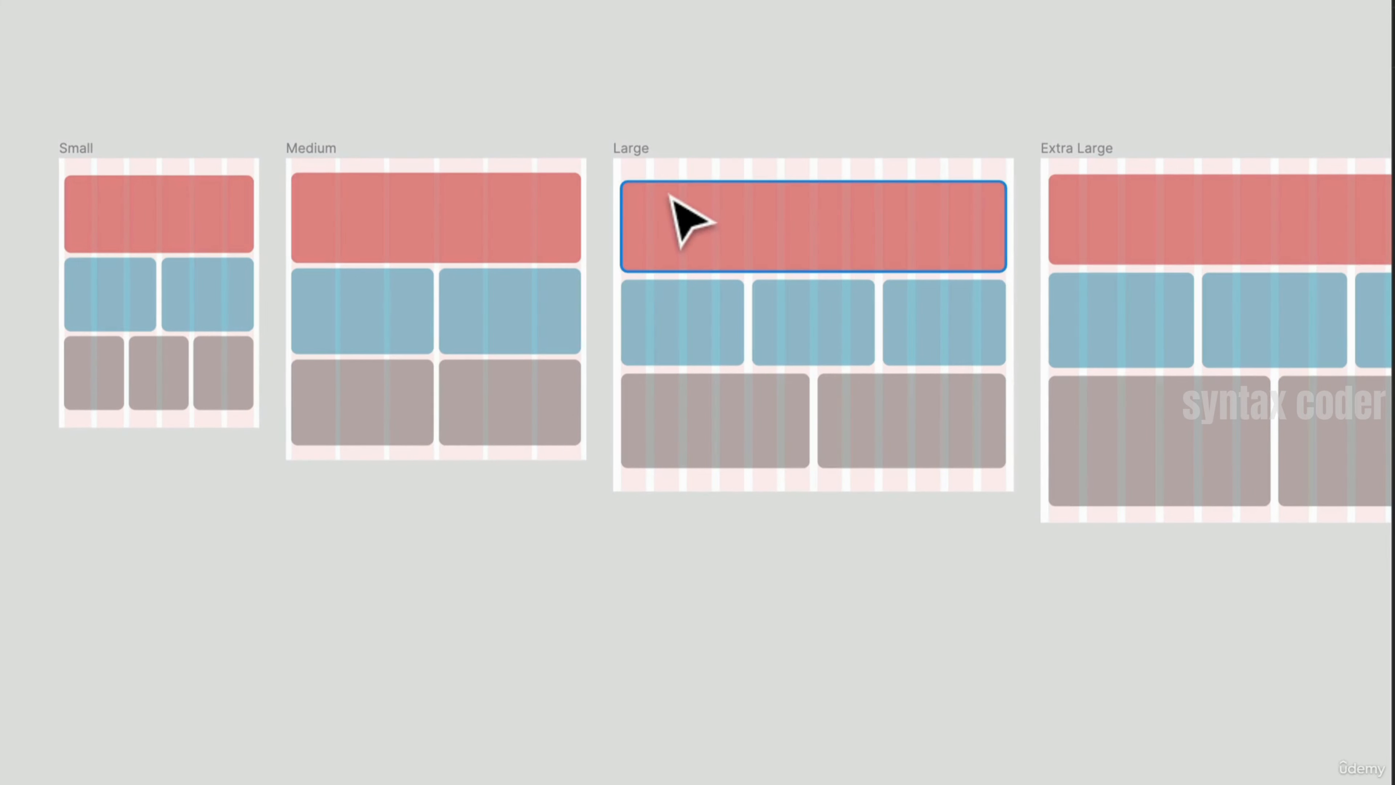
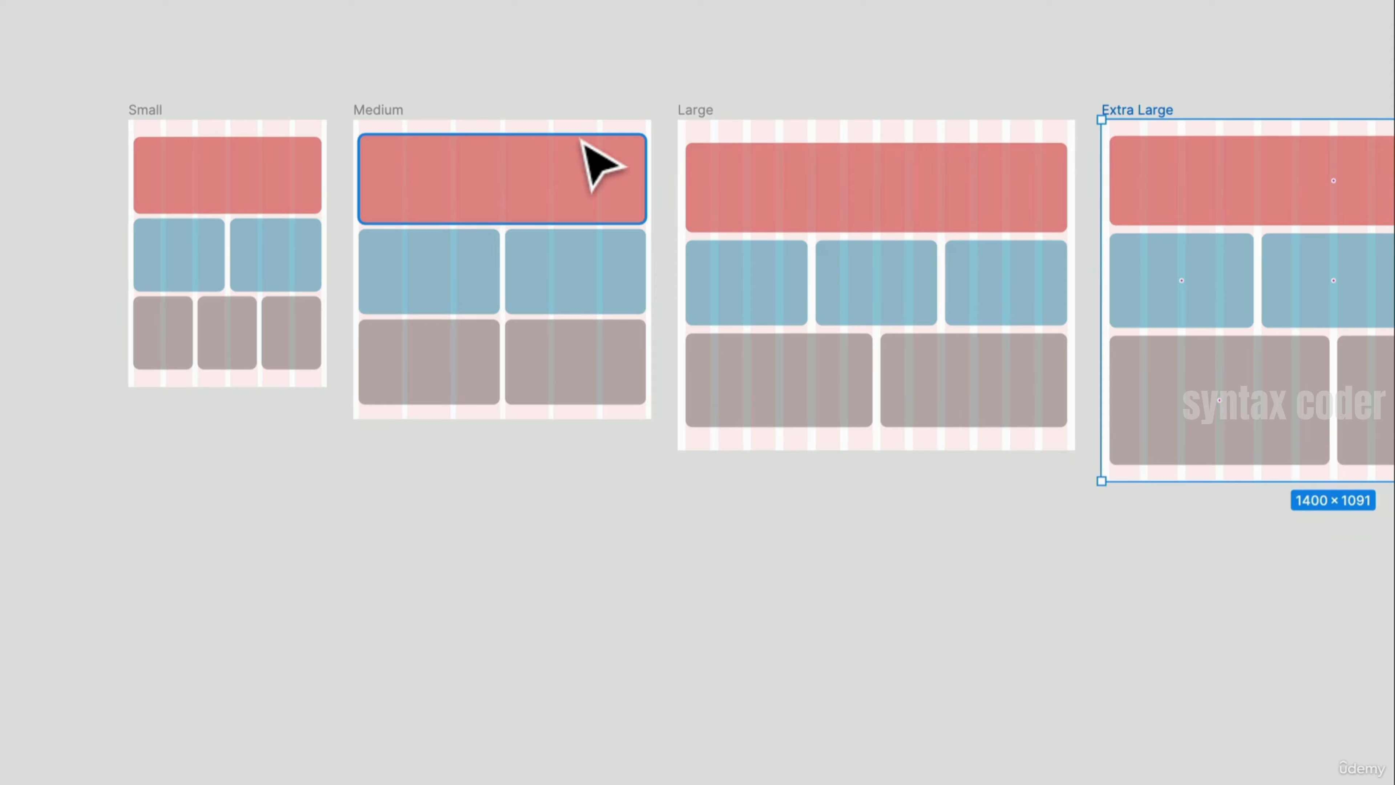
# - Select the Small breakpoint frame, widen it to about 679 px, and undo the resize
pyautogui.moveTo(590, 417); pyautogui.dragTo(553, 336)
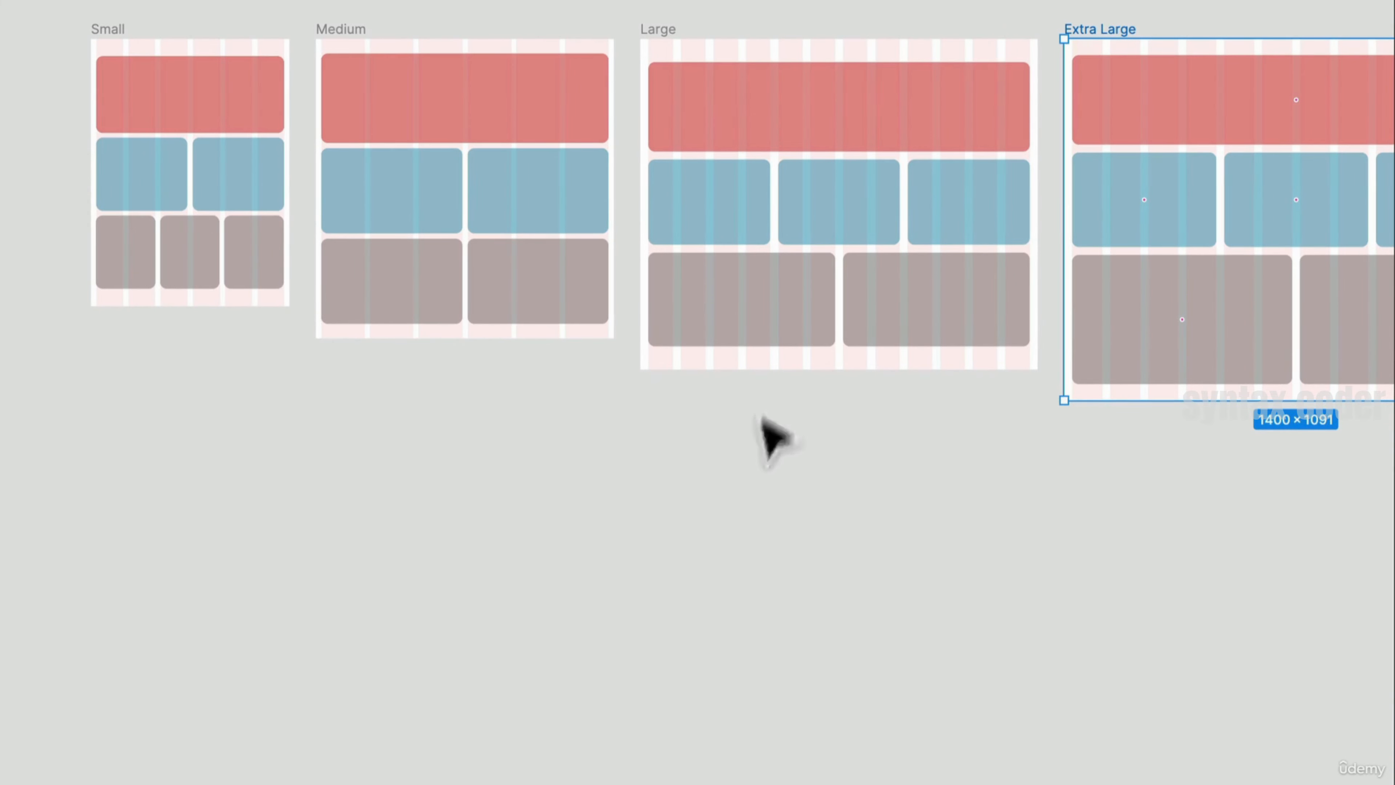
pyautogui.moveTo(763, 430); pyautogui.dragTo(641, 471)
pyautogui.moveTo(449, 340); pyautogui.dragTo(621, 354)
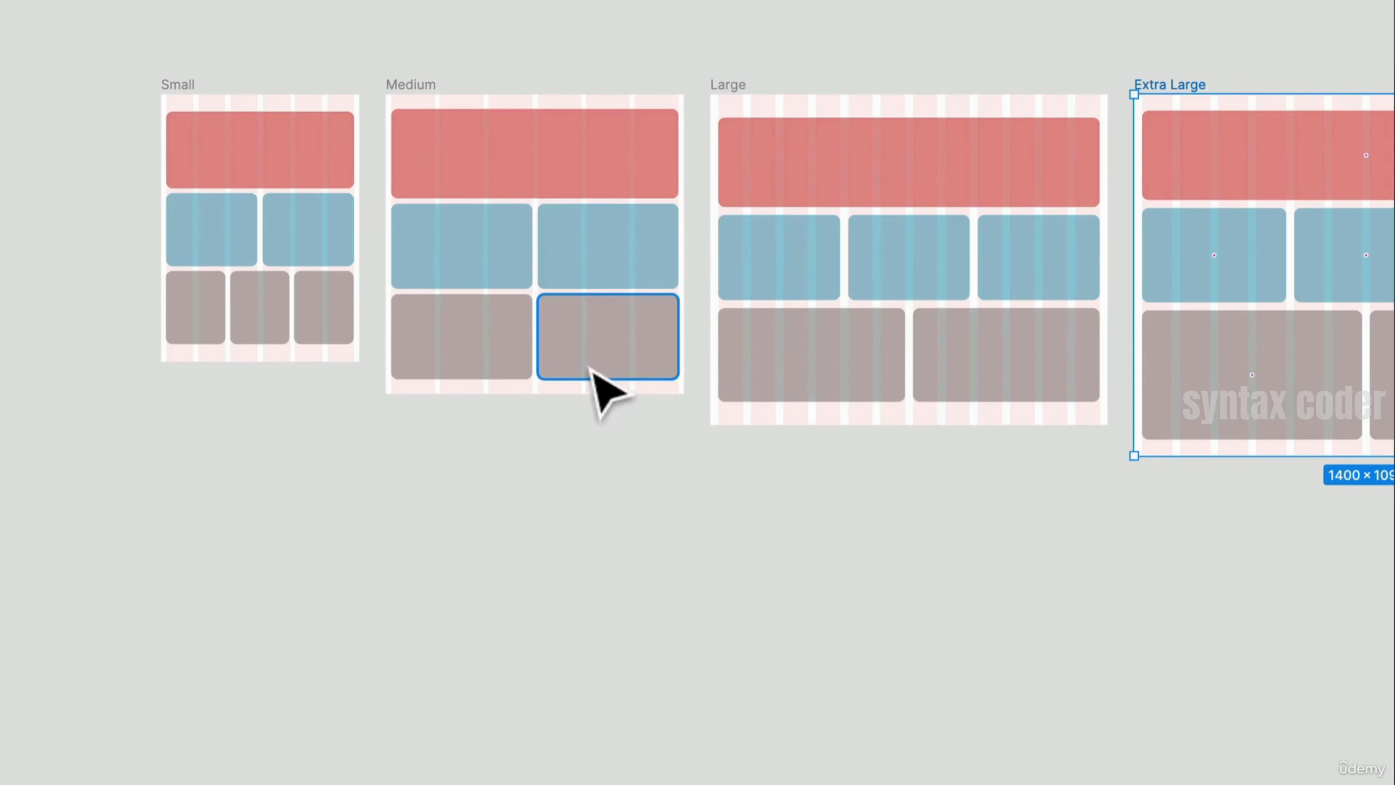
pyautogui.scroll(1, 604, 329)
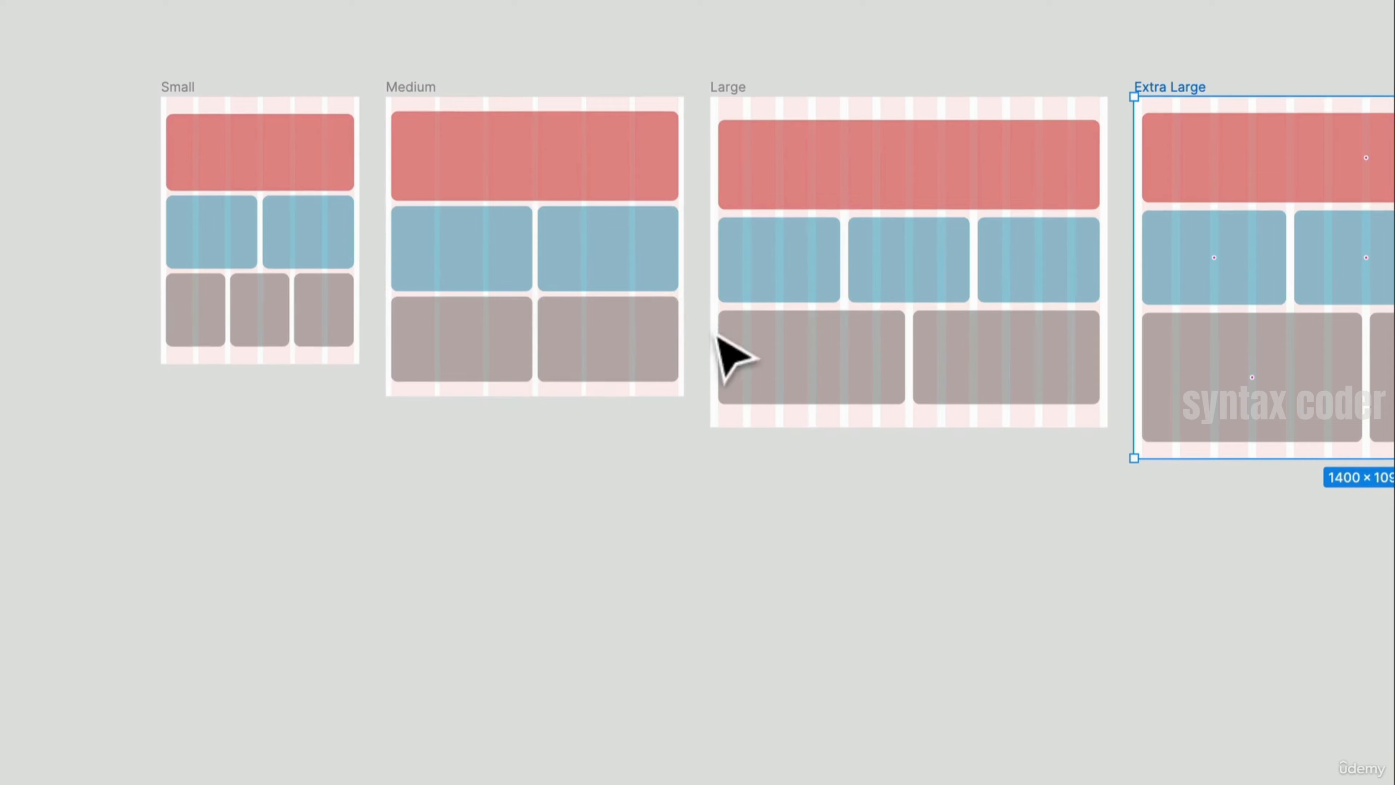
pyautogui.moveTo(781, 366); pyautogui.dragTo(647, 368)
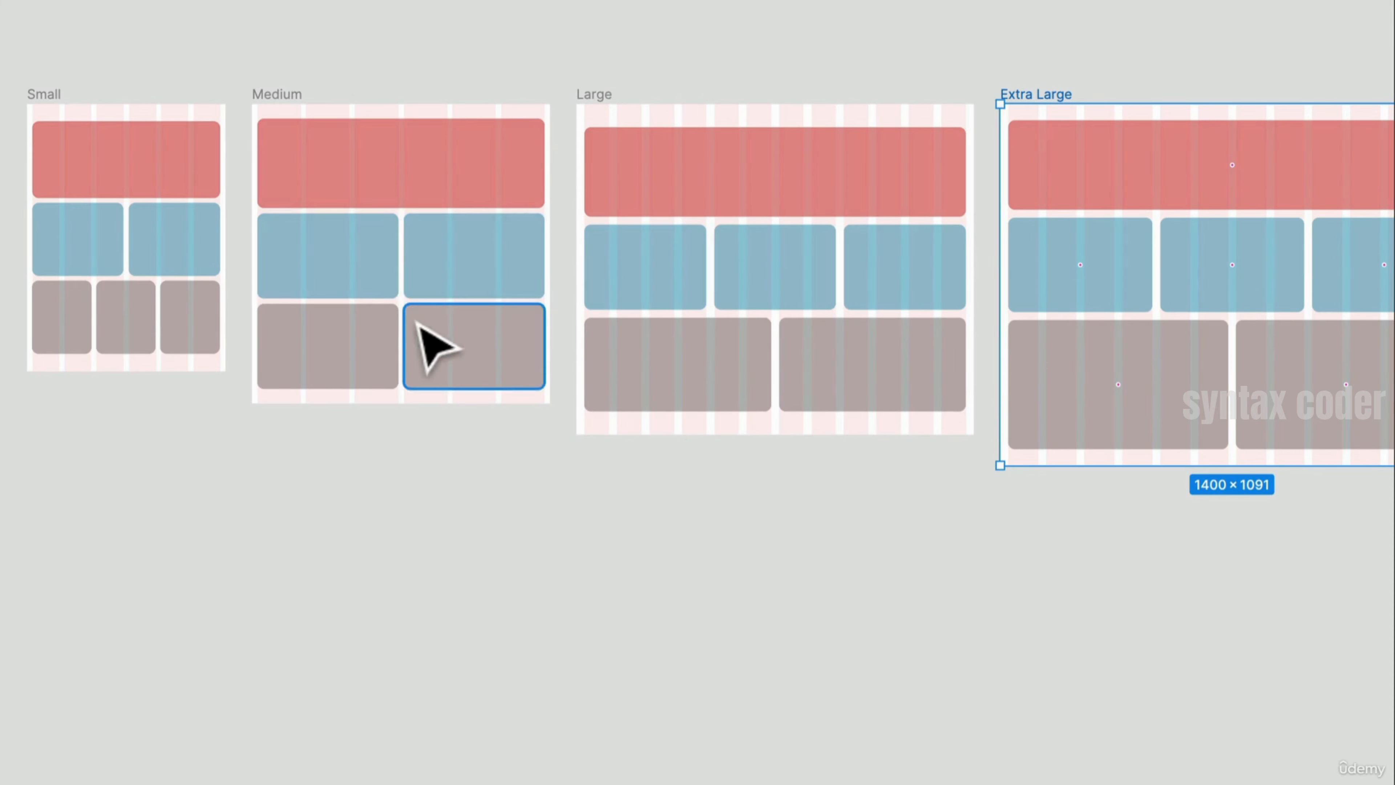
pyautogui.scroll(-1, 494, 276)
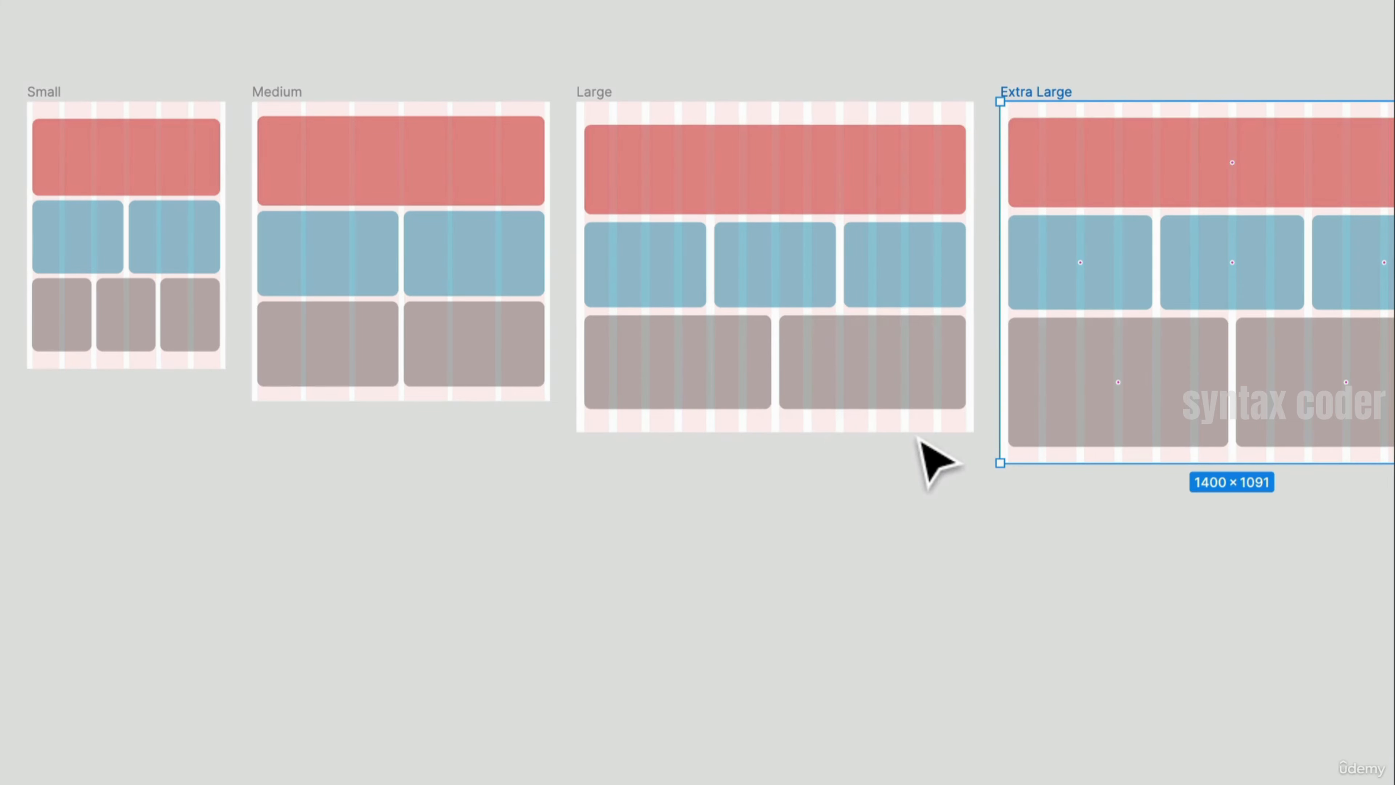
pyautogui.scroll(-1, 864, 283)
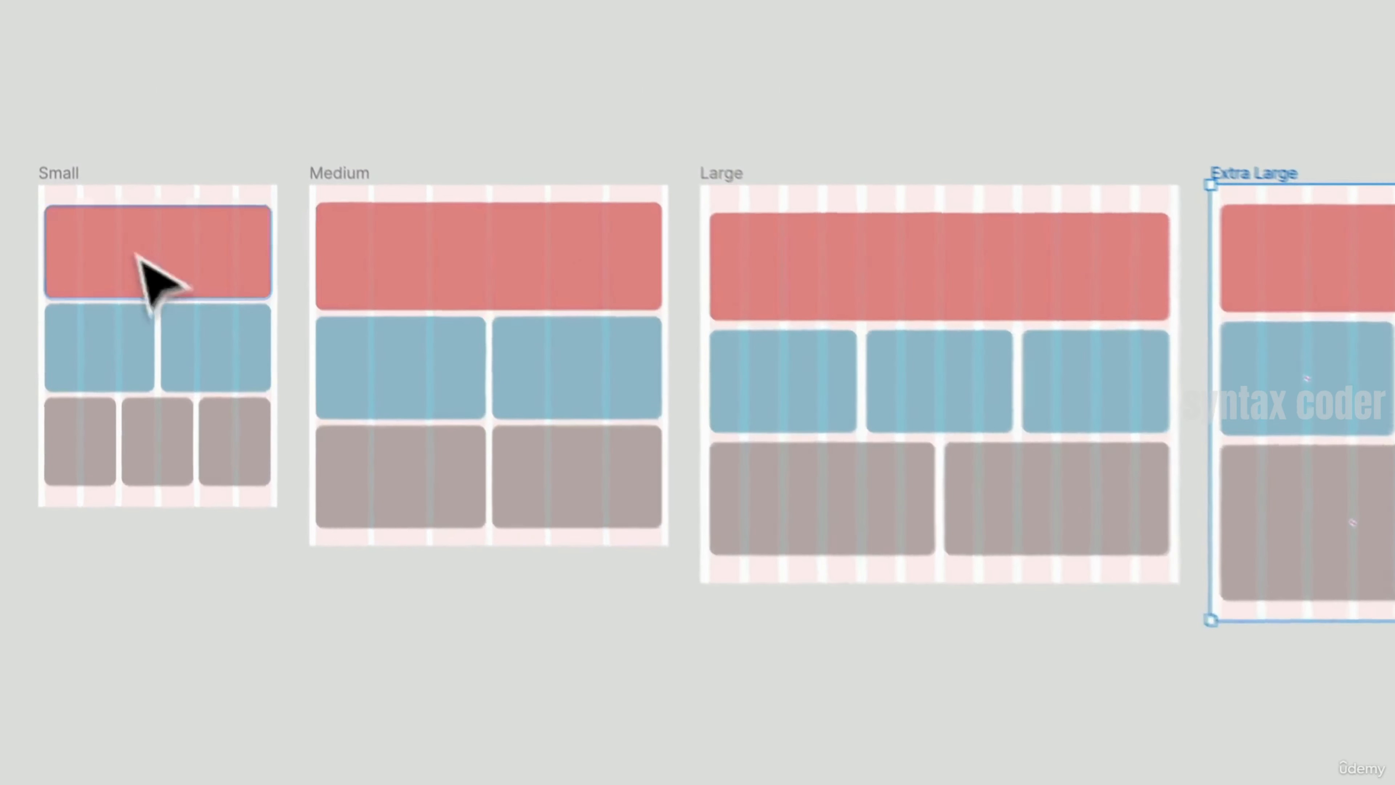
pyautogui.click(66, 102)
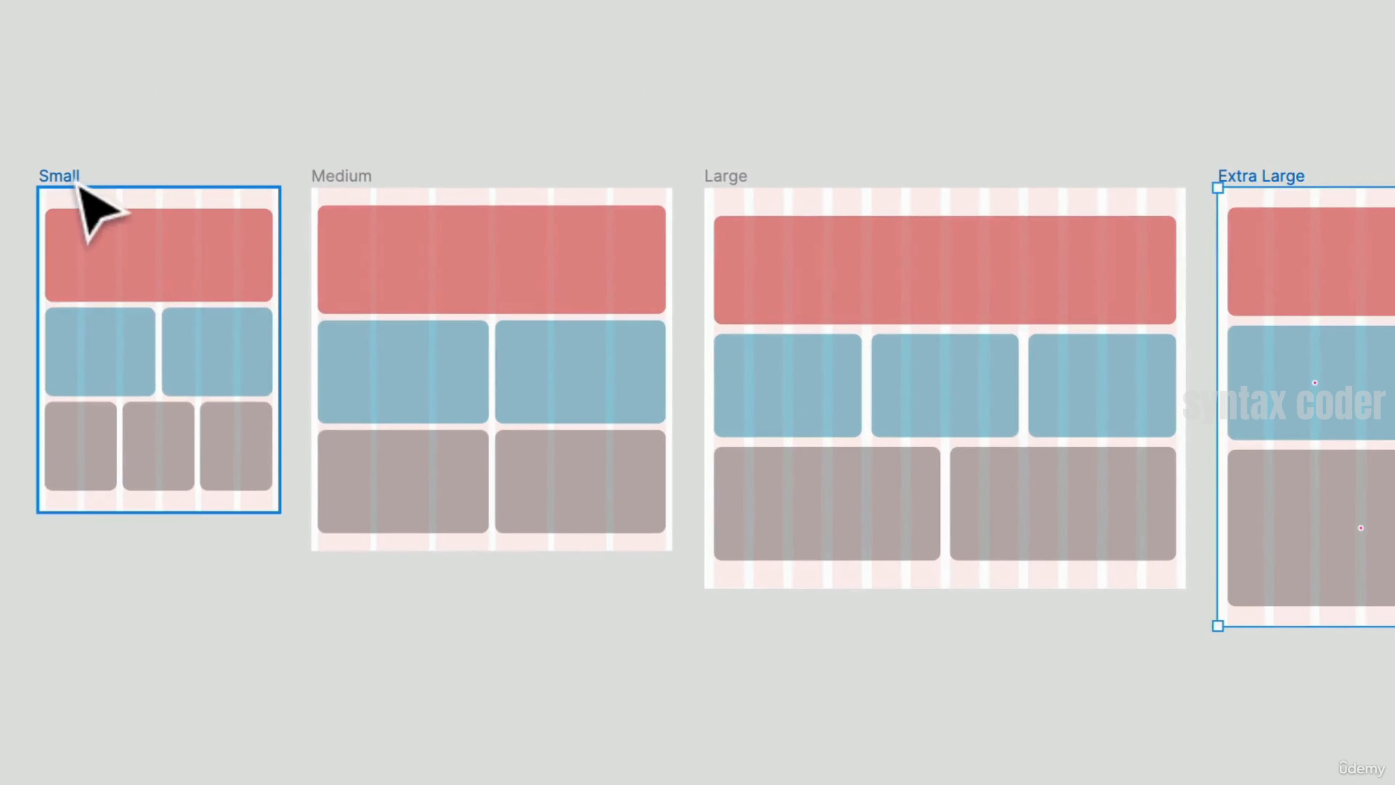
pyautogui.moveTo(280, 287)
pyautogui.mouseDown()
pyautogui.moveTo(202, 302)
pyautogui.moveTo(293, 321)
pyautogui.moveTo(281, 309)
pyautogui.mouseUp()
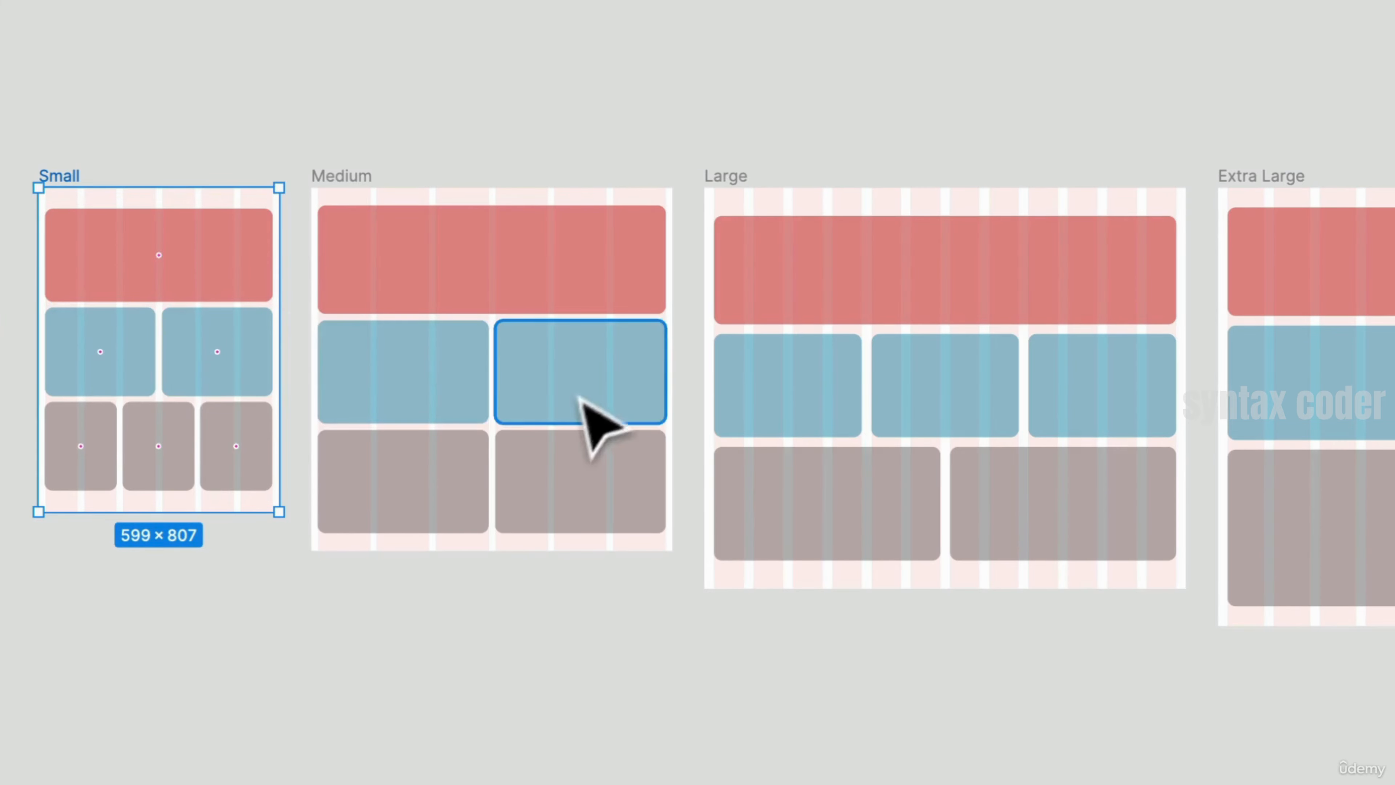
pyautogui.moveTo(279, 368); pyautogui.dragTo(312, 379)
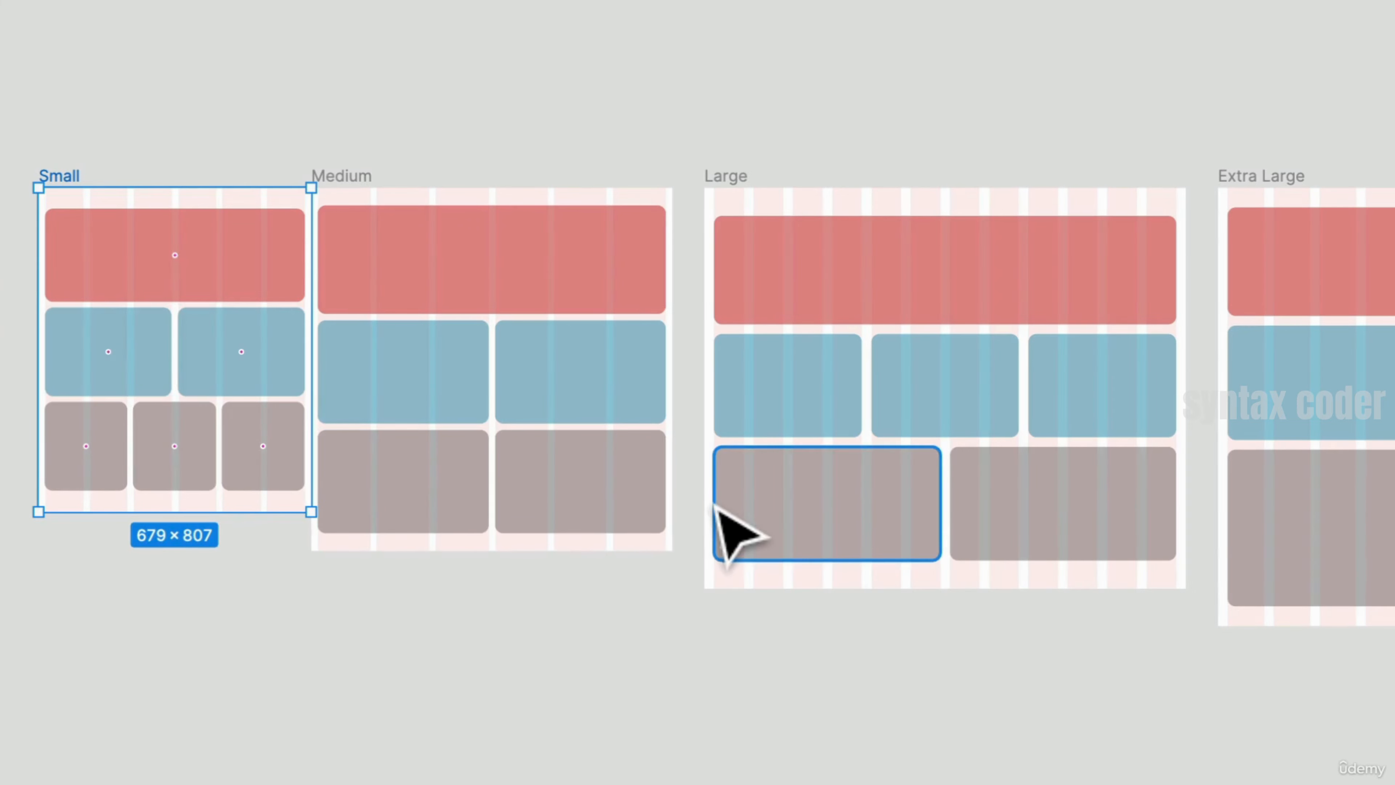
pyautogui.hotkey('ctrl', 'z')
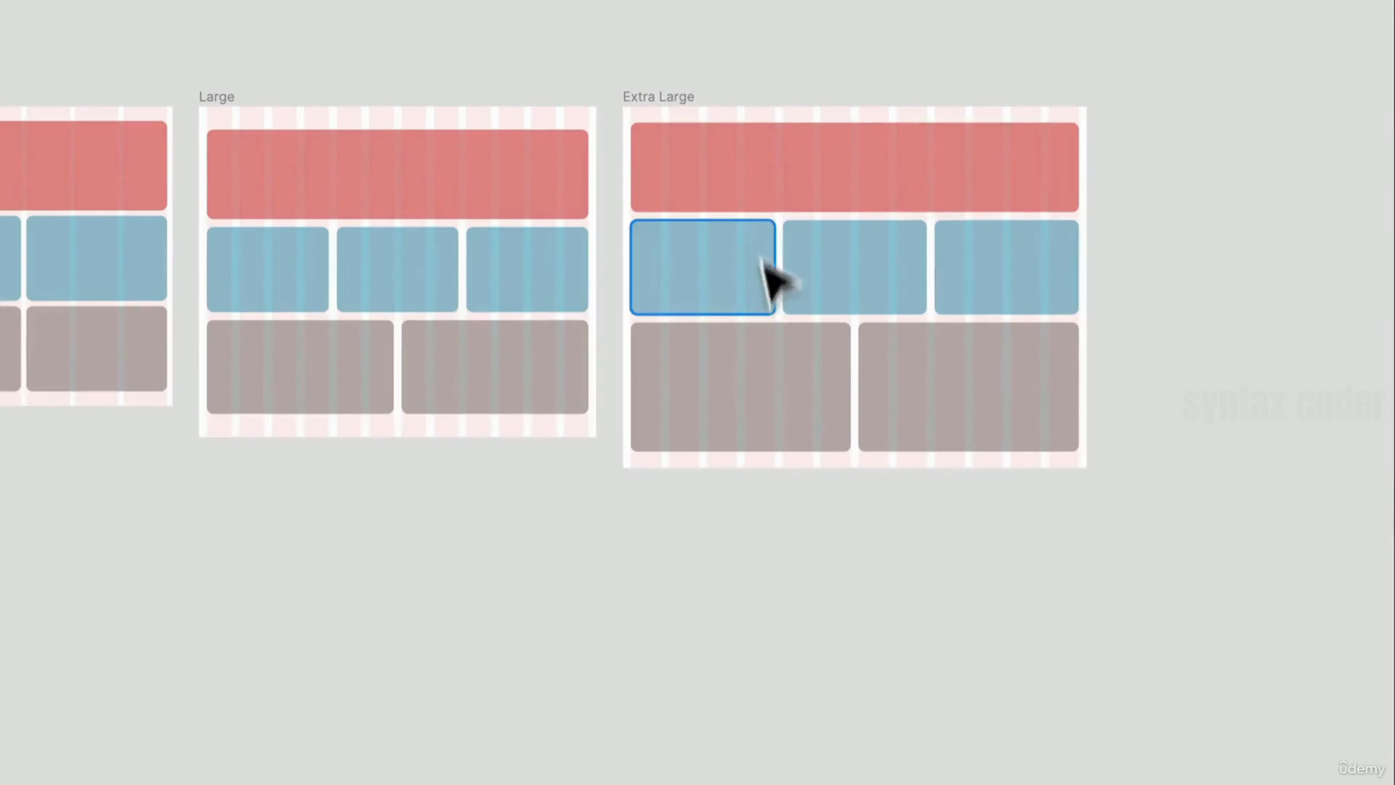
# - Select the Extra Large frame and set its column layout grid type to Center
pyautogui.click(681, 97)
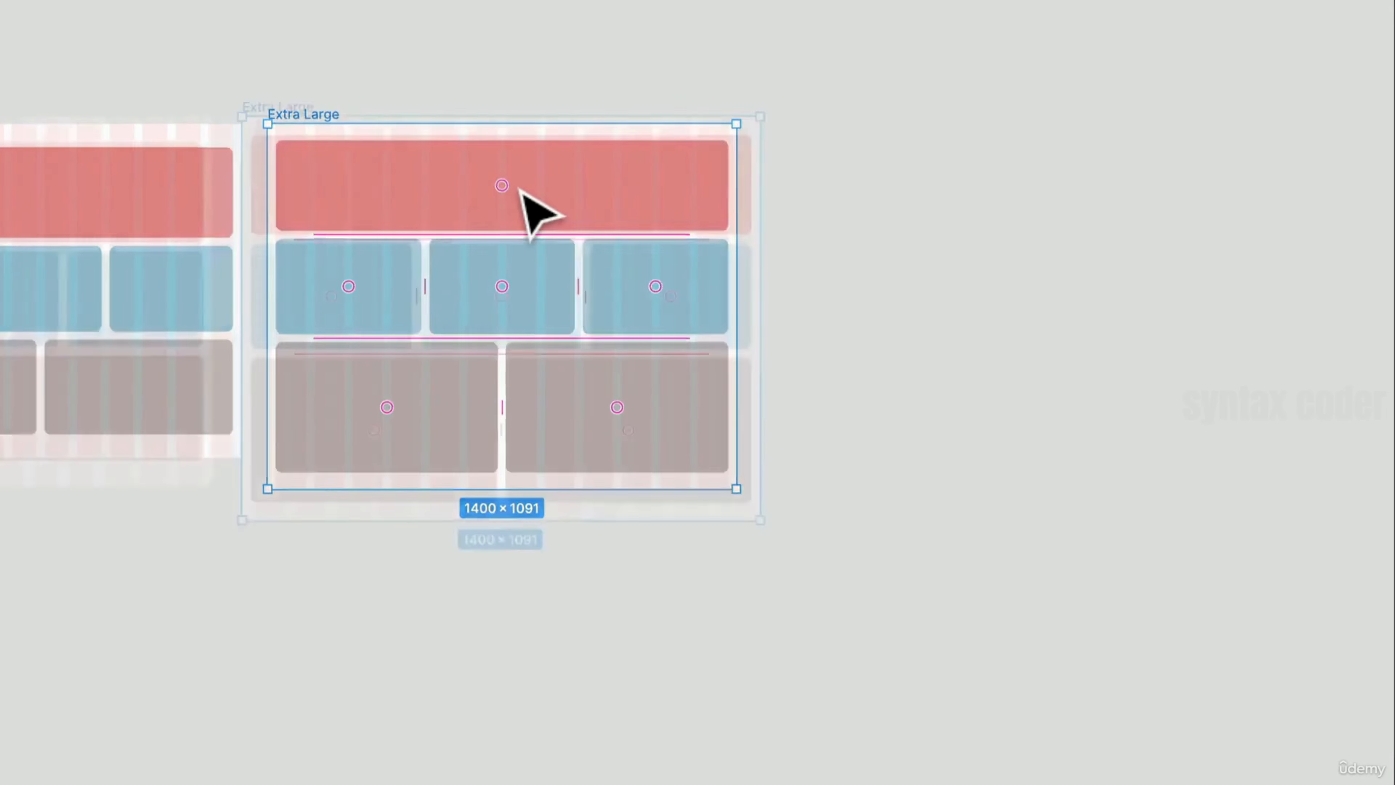
pyautogui.scroll(5, 519, 189)
pyautogui.scroll(-2, 519, 188)
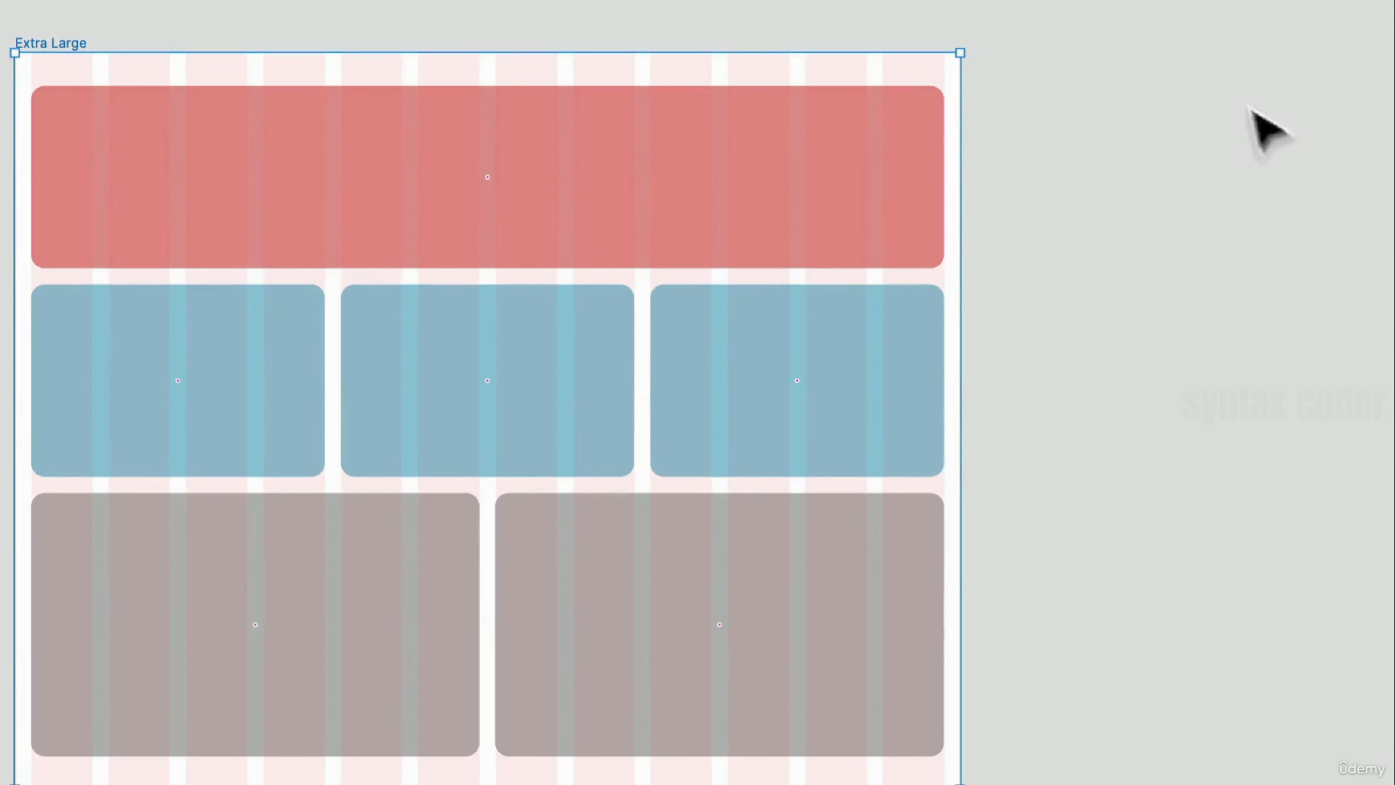
pyautogui.moveTo(957, 378); pyautogui.dragTo(1162, 297)
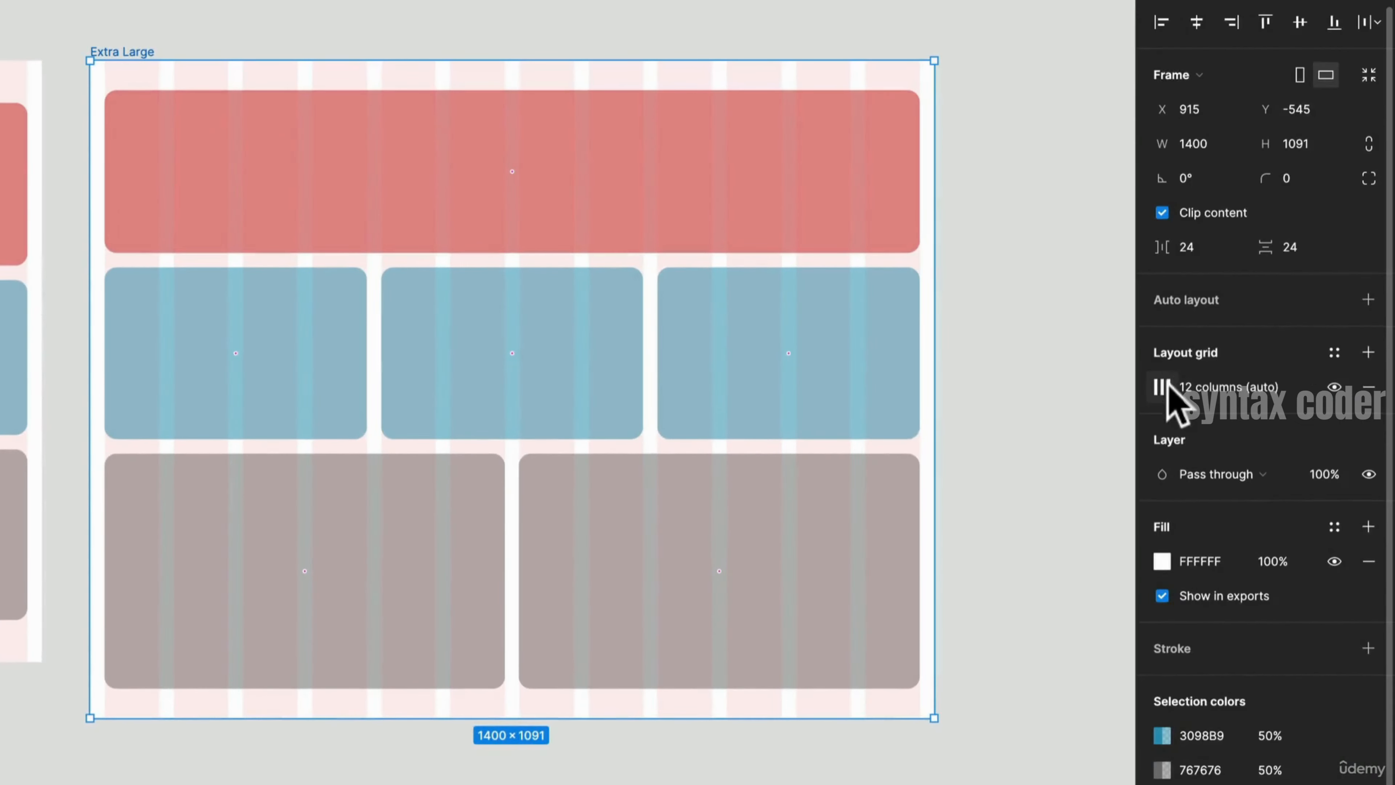
pyautogui.click(1162, 386)
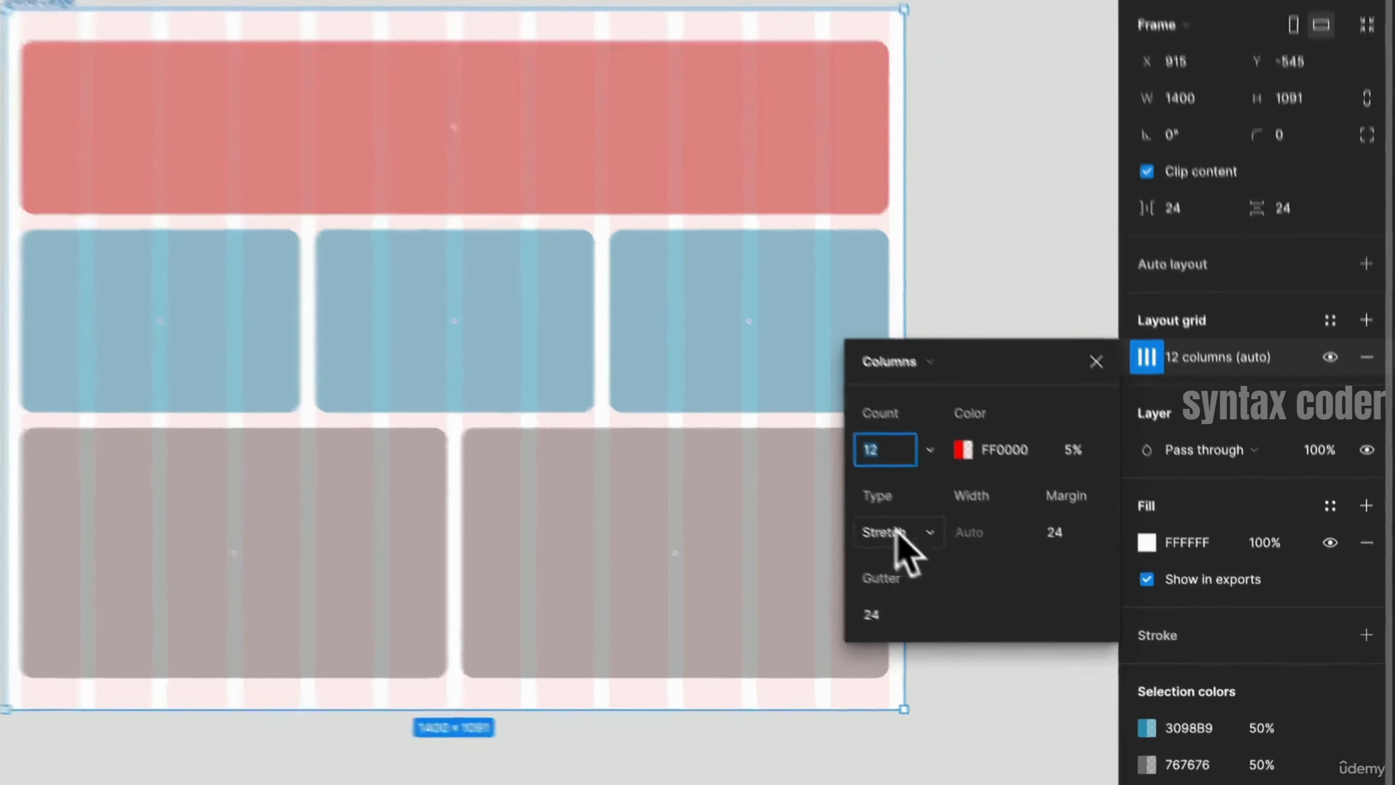
pyautogui.click(898, 535)
pyautogui.click(882, 504)
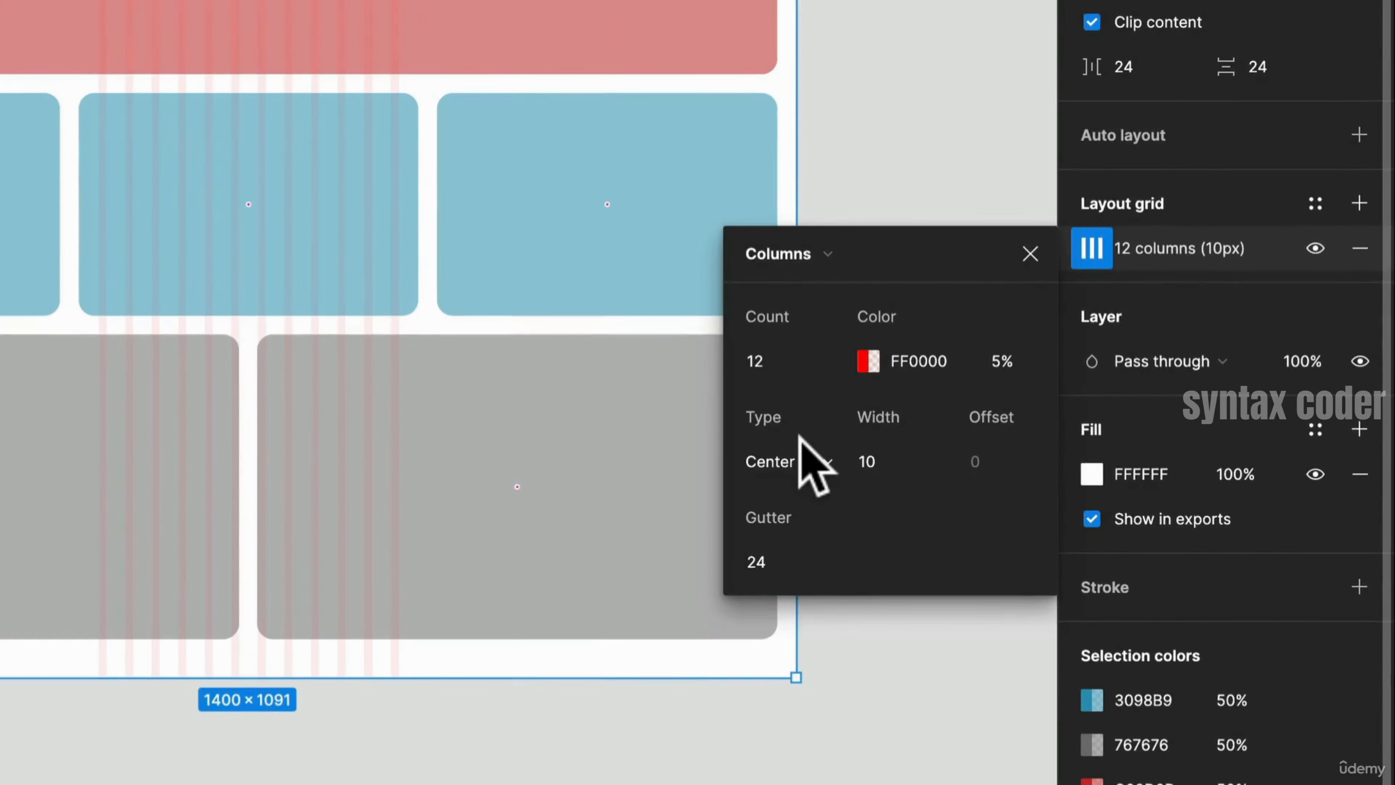
pyautogui.click(795, 465)
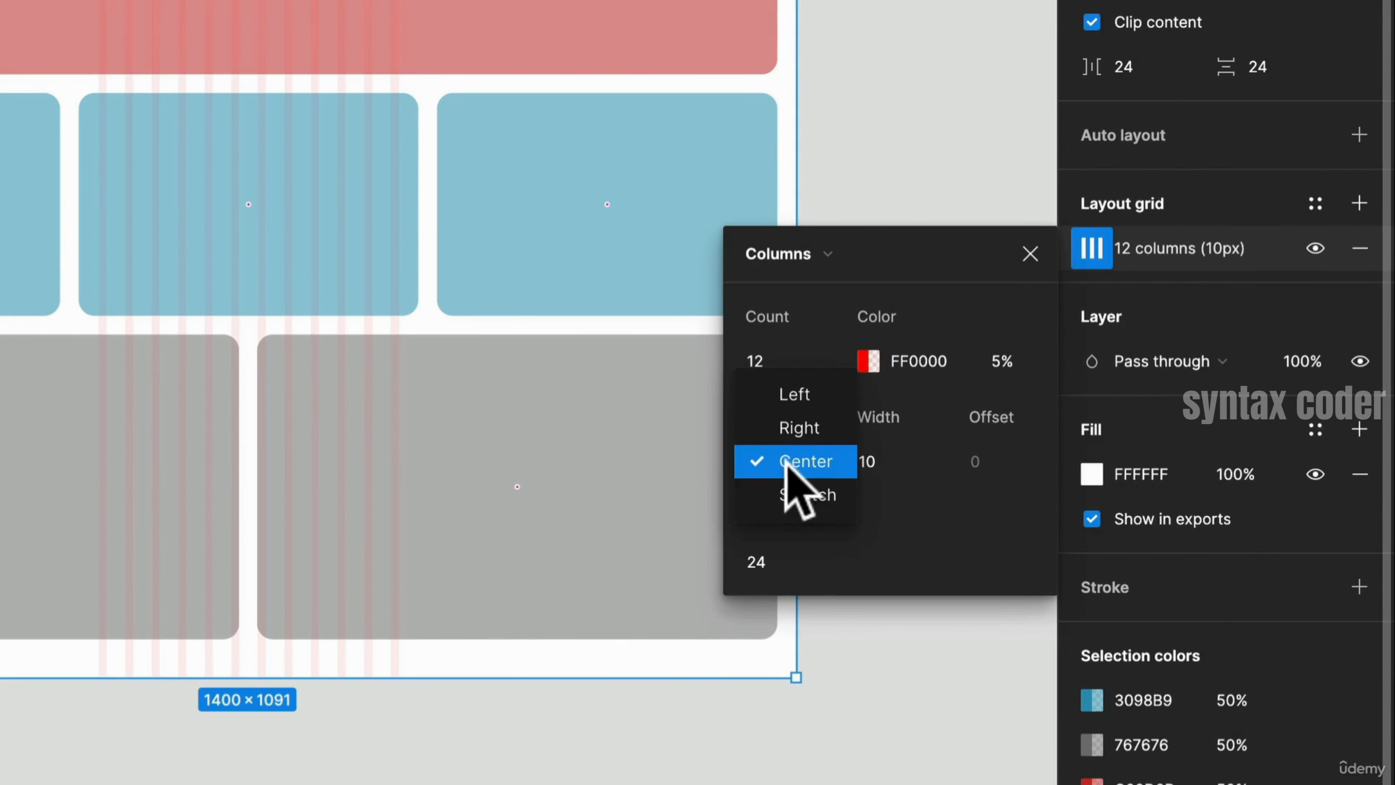
pyautogui.click(879, 461)
# - Set the Extra Large column width to 80 px, trying 40 and 120 px first
pyautogui.click(887, 462)
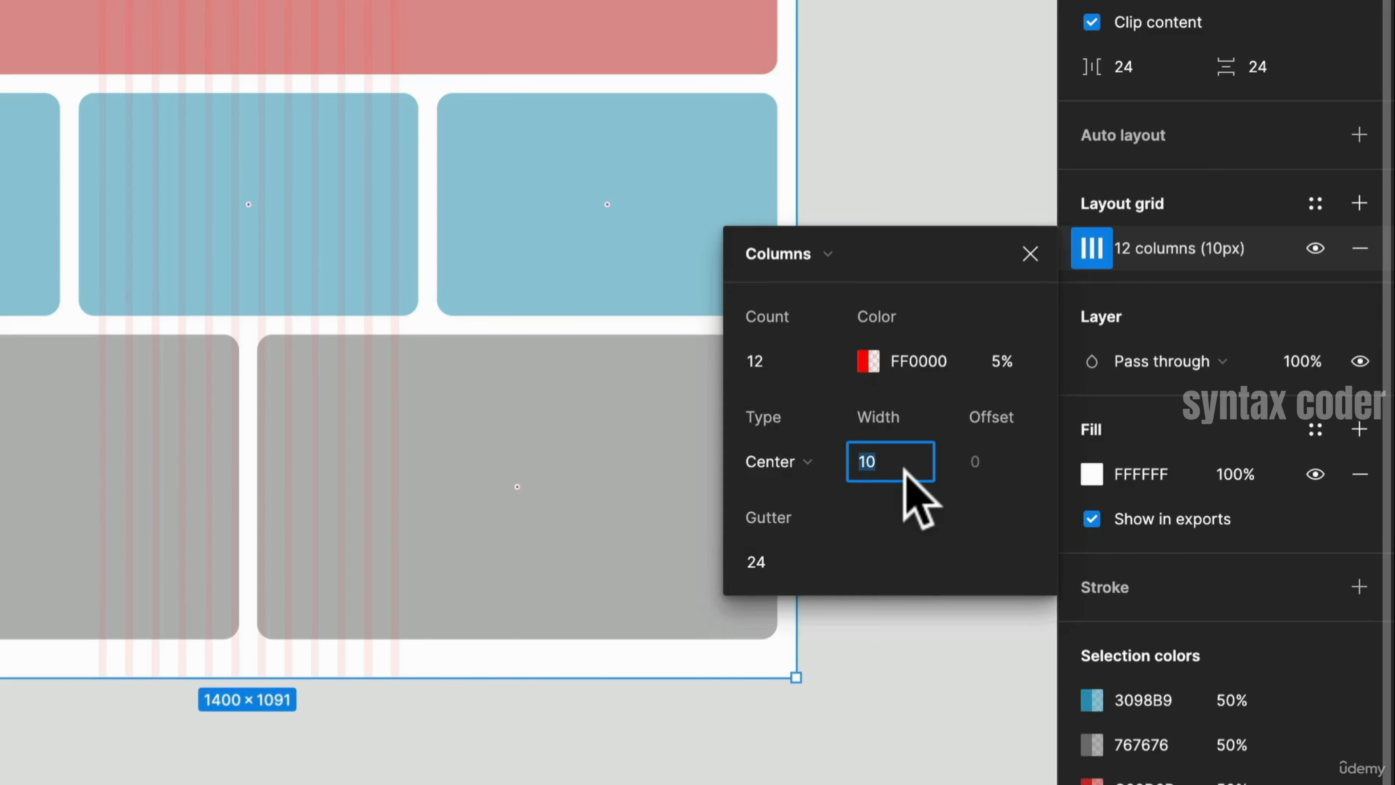
pyautogui.write('40')
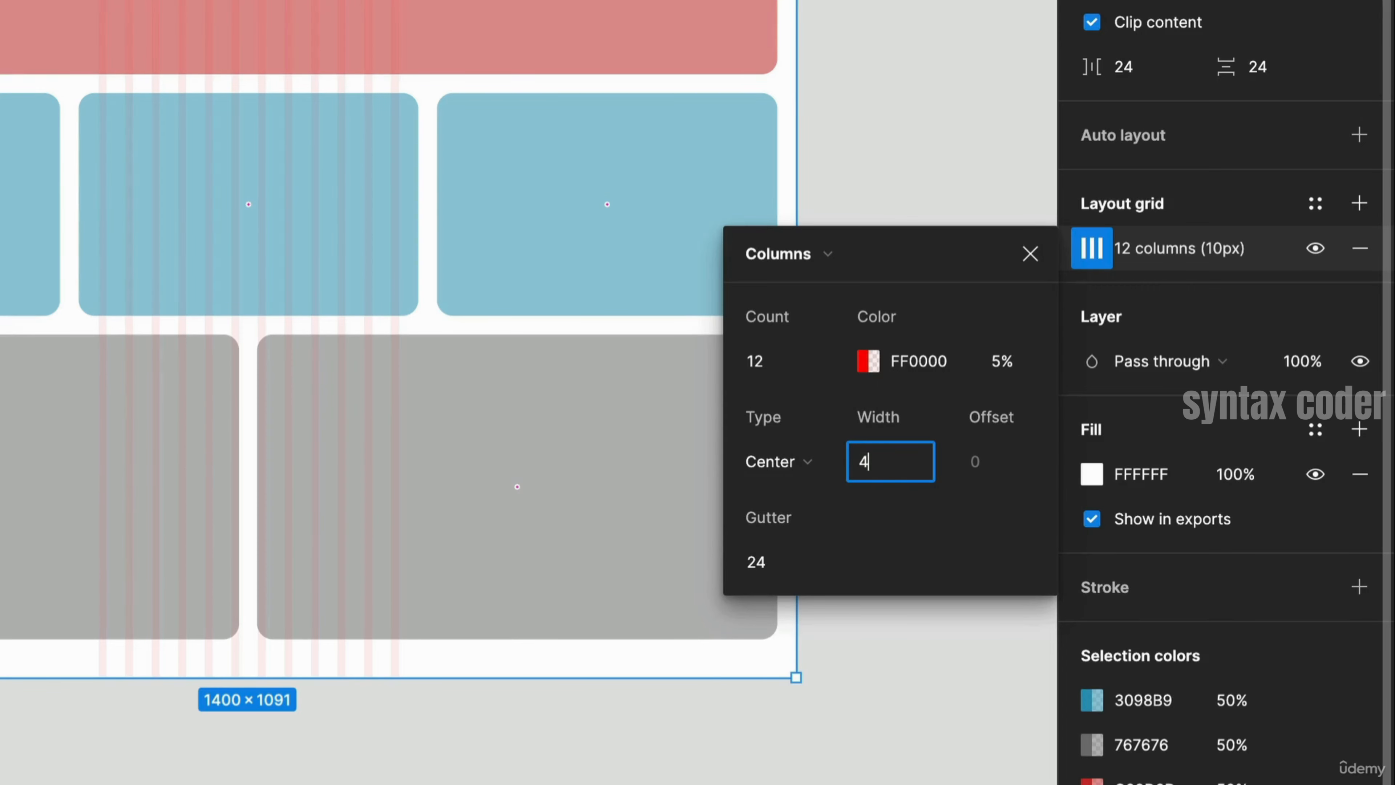
pyautogui.press('Return')
pyautogui.click(903, 470)
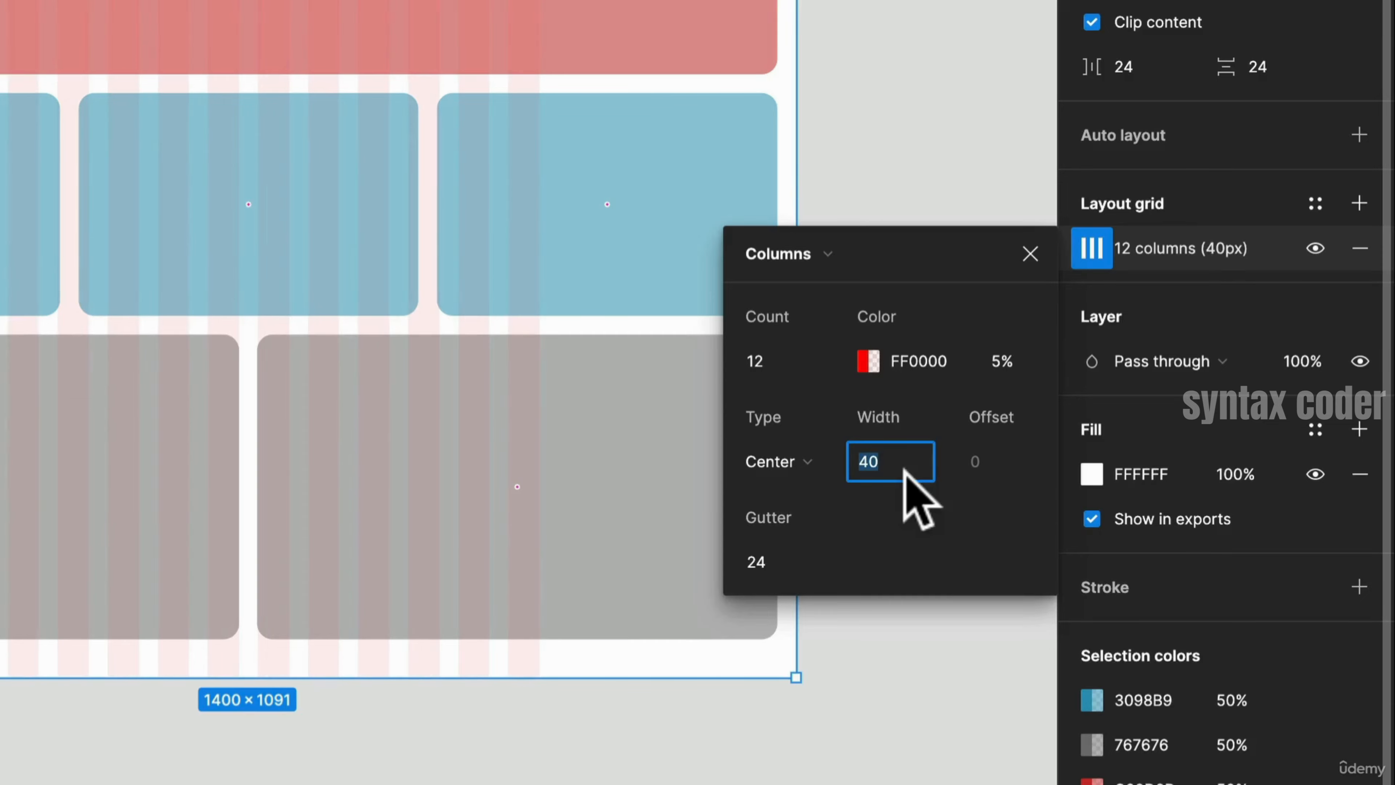
pyautogui.write('120')
pyautogui.press('Return')
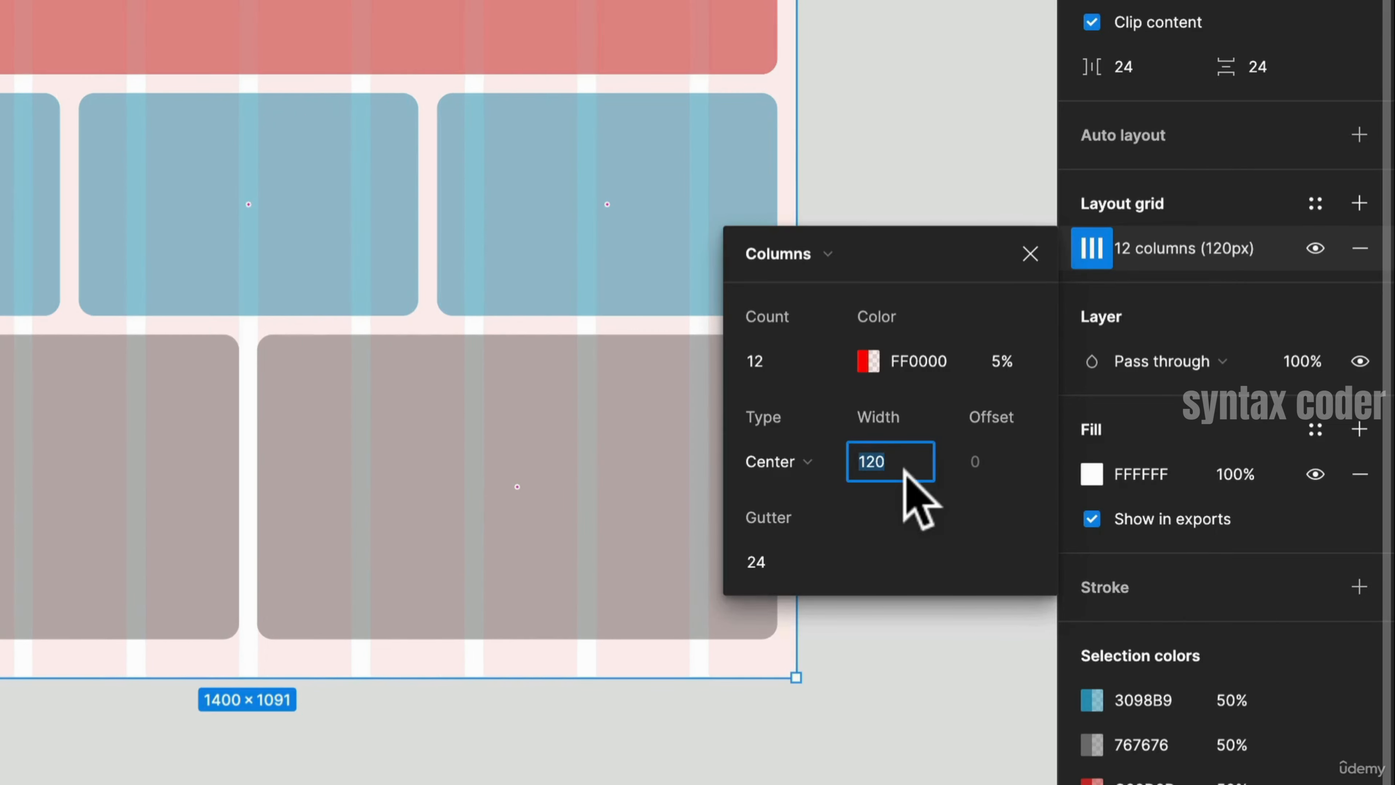
pyautogui.write('80')
pyautogui.press('Return')
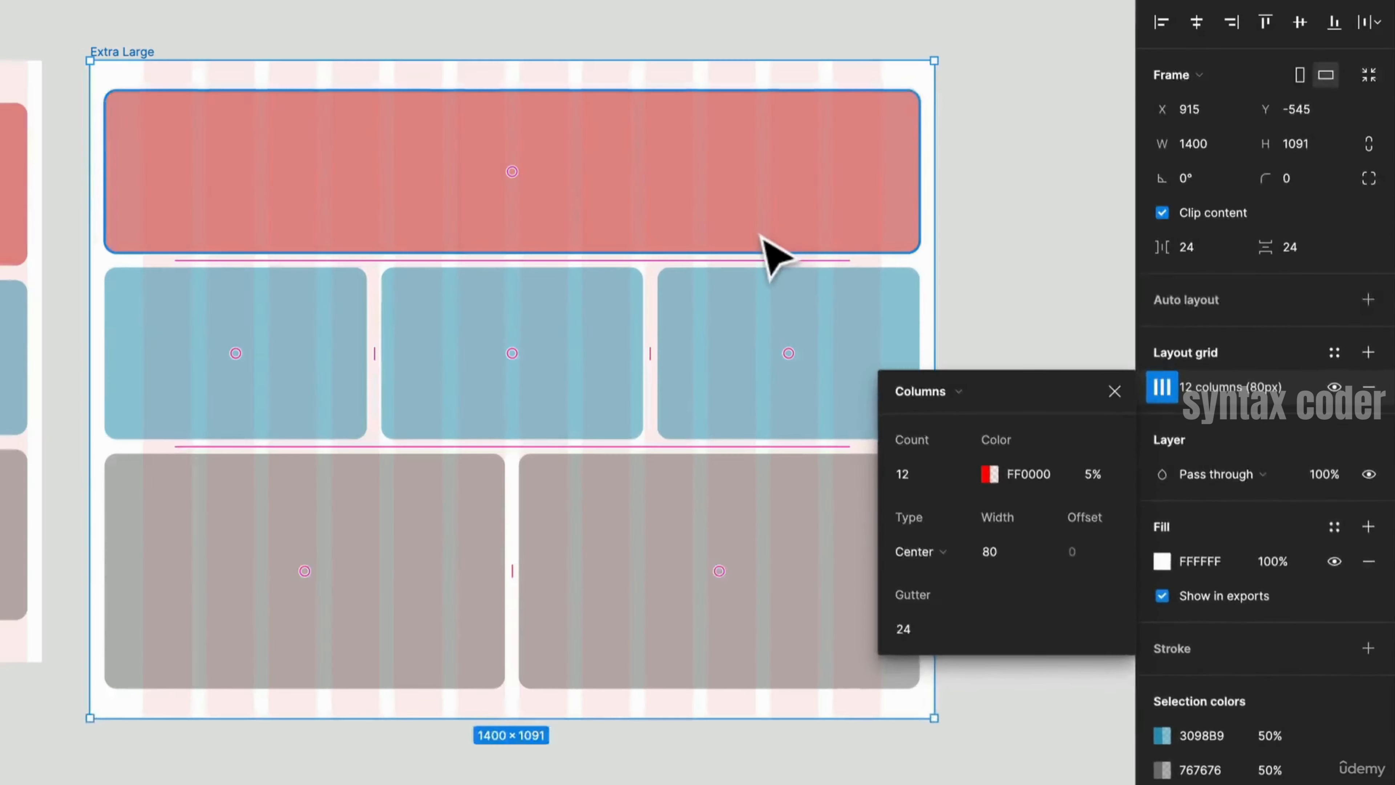
# - Select all grid containers in Extra Large and narrow them to about 1224 px to fit the centered columns
pyautogui.click(596, 61)
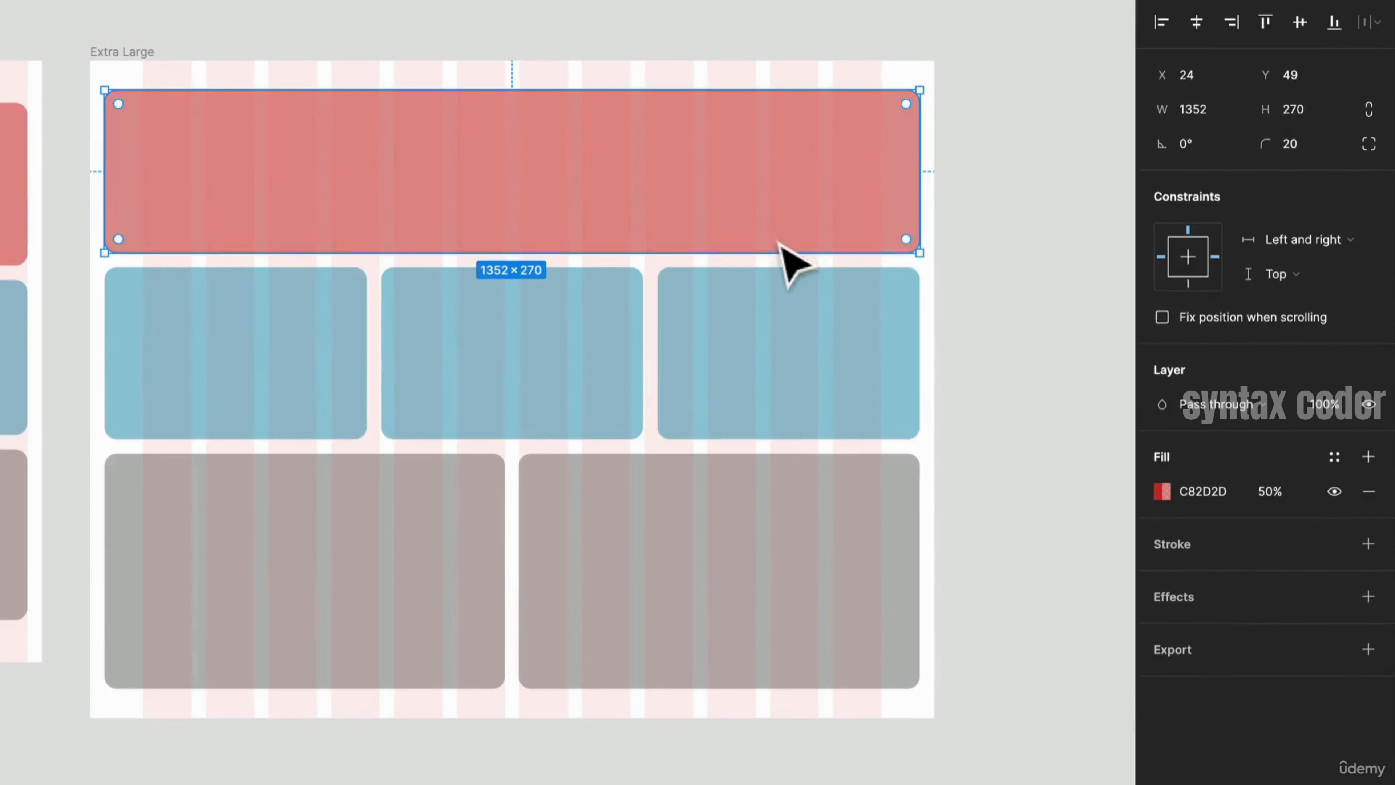
pyautogui.keyDown('shift'); pyautogui.click(816, 350); pyautogui.keyUp('shift')
pyautogui.click(903, 248)
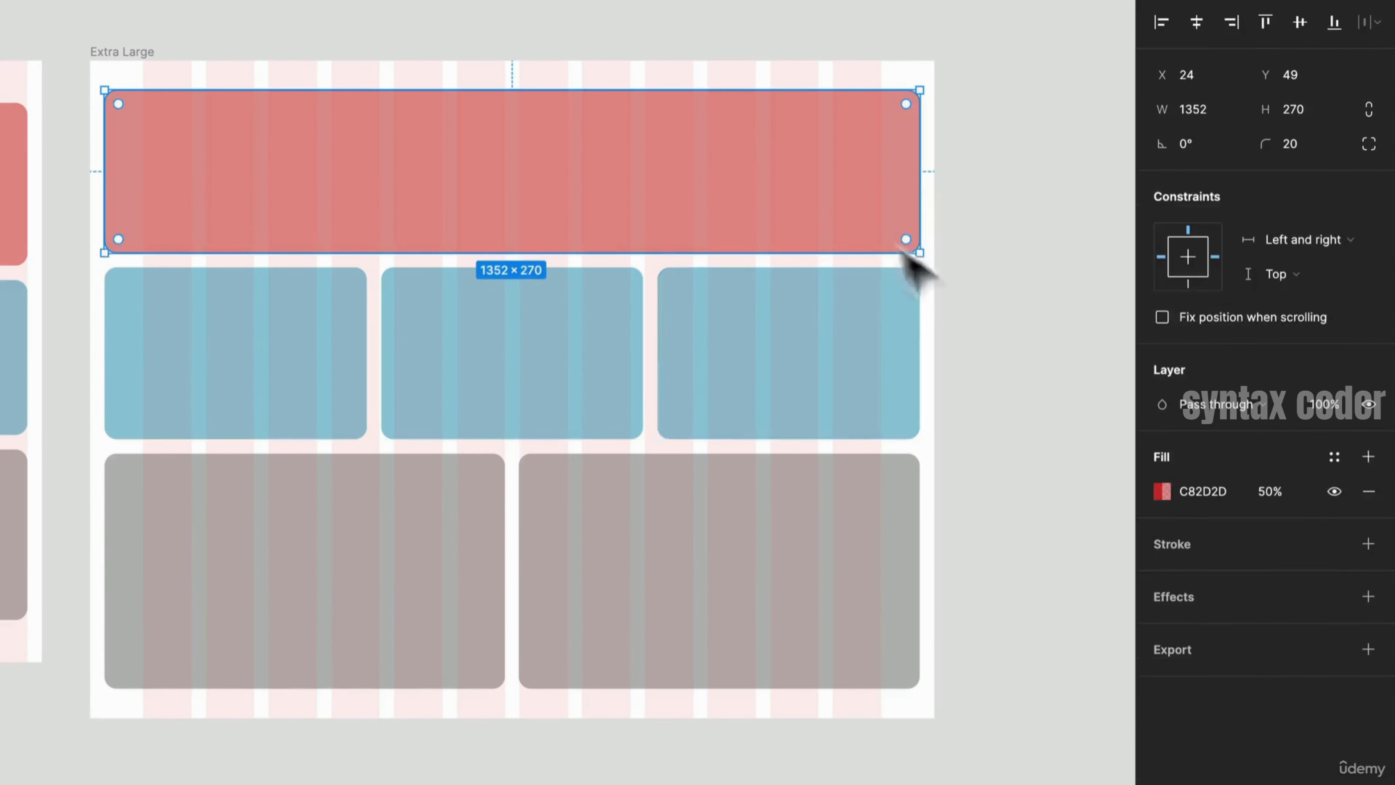
pyautogui.moveTo(989, 557); pyautogui.dragTo(198, 143)
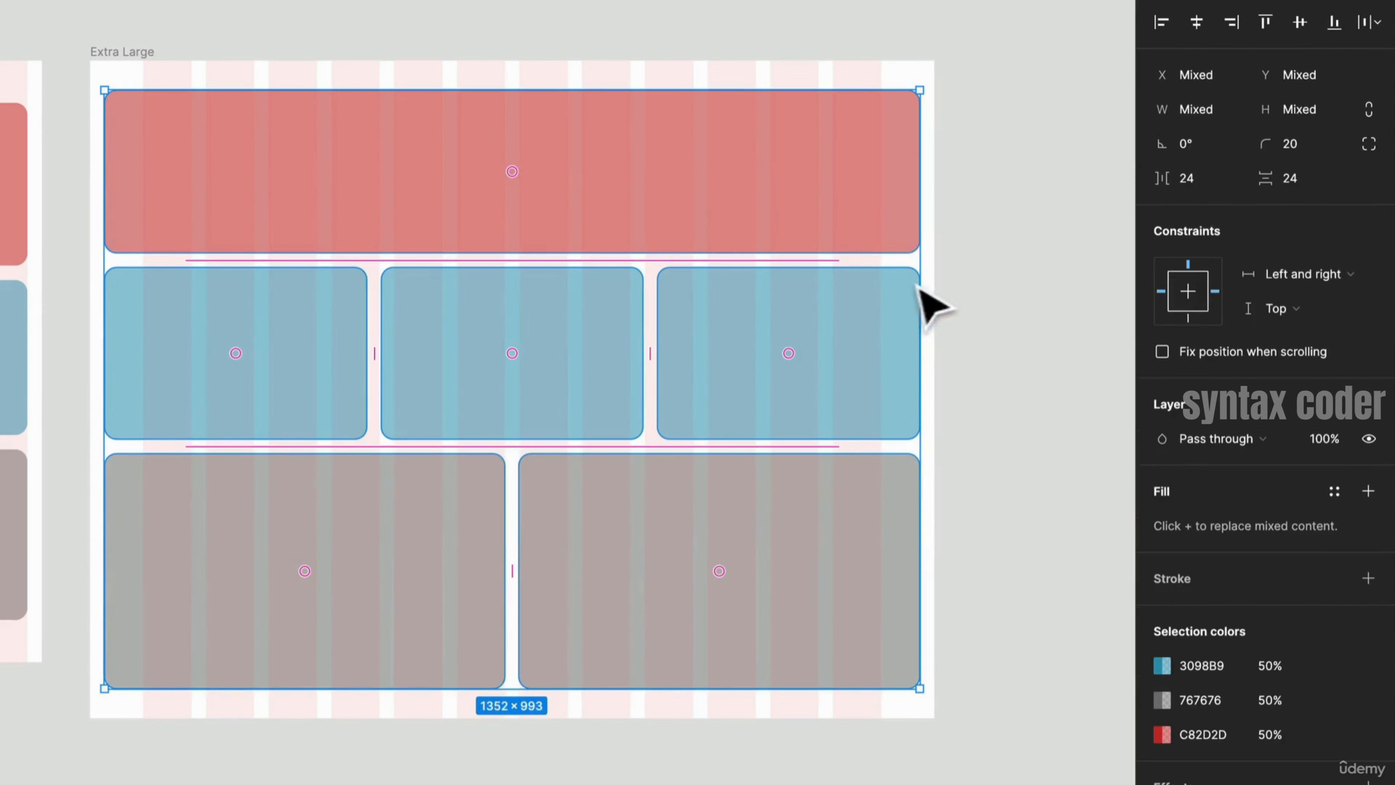
pyautogui.moveTo(909, 284); pyautogui.dragTo(884, 285)
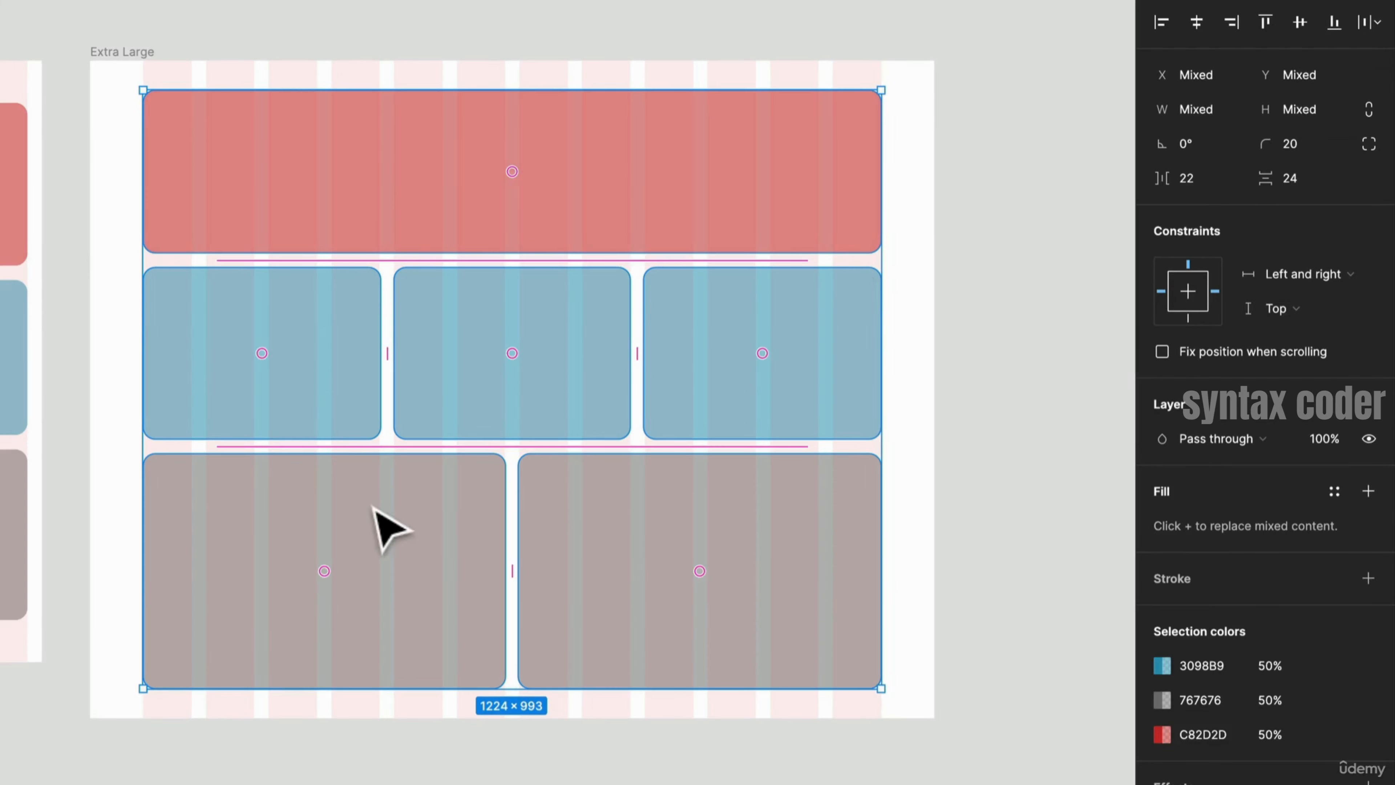
# - Select the Extra Large frame, widen it to about 1455 px, and undo the resize
pyautogui.click(338, 393)
pyautogui.click(88, 54)
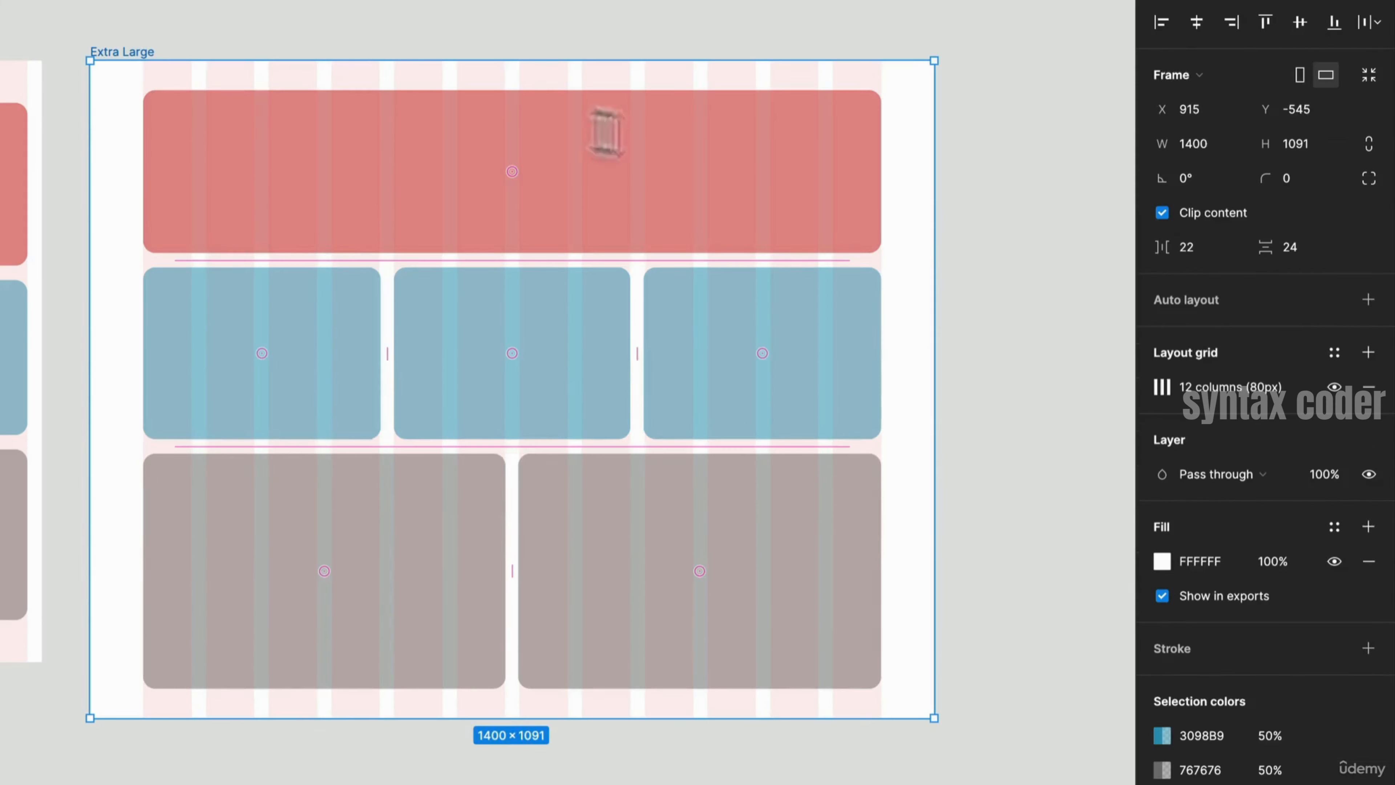
pyautogui.moveTo(928, 284); pyautogui.dragTo(968, 303)
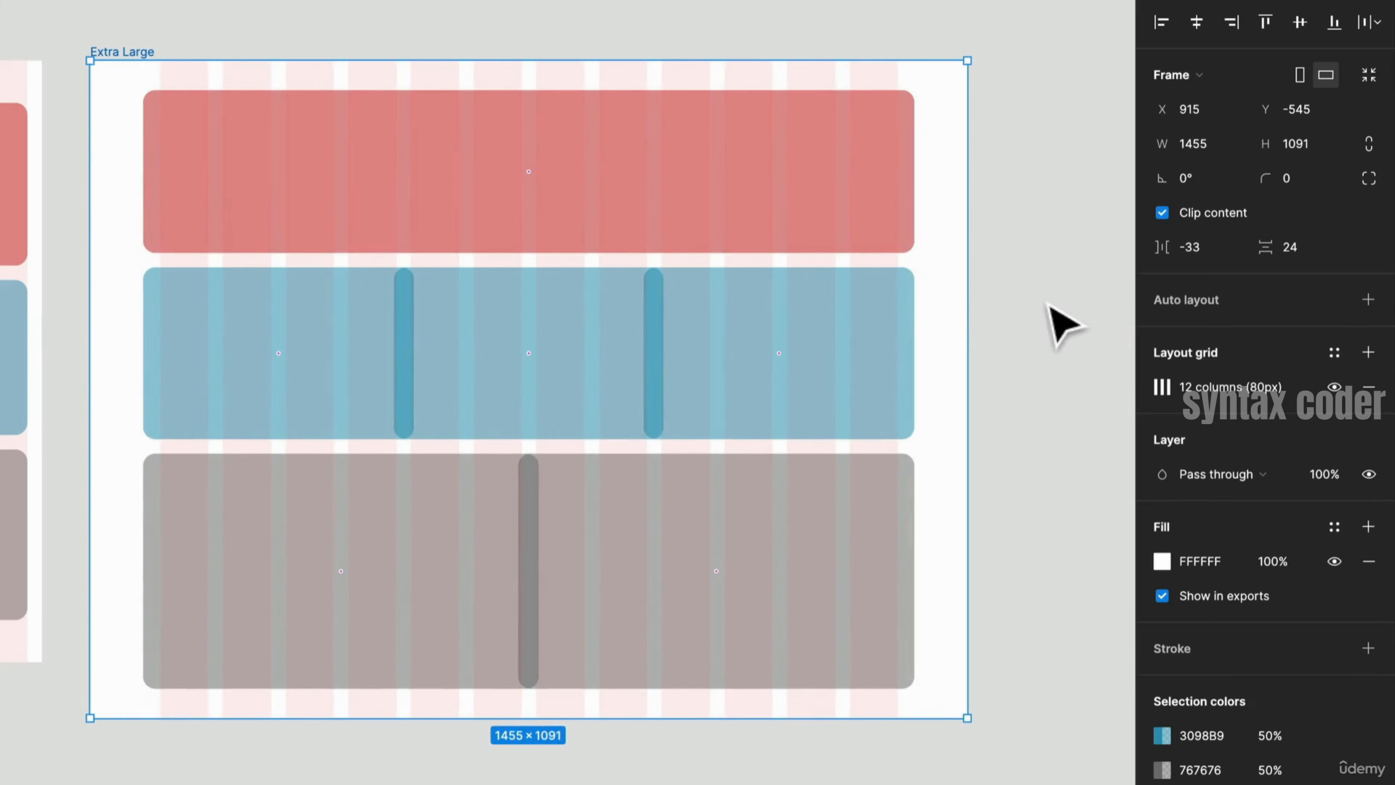
pyautogui.hotkey('ctrl', 'z')
# - Select all grid containers in Extra Large and set their horizontal constraint to Center
pyautogui.click(714, 364)
pyautogui.keyDown('shift'); pyautogui.click(516, 363); pyautogui.keyUp('shift')
pyautogui.keyDown('shift'); pyautogui.click(342, 345); pyautogui.keyUp('shift')
pyautogui.keyDown('shift'); pyautogui.click(349, 520); pyautogui.keyUp('shift')
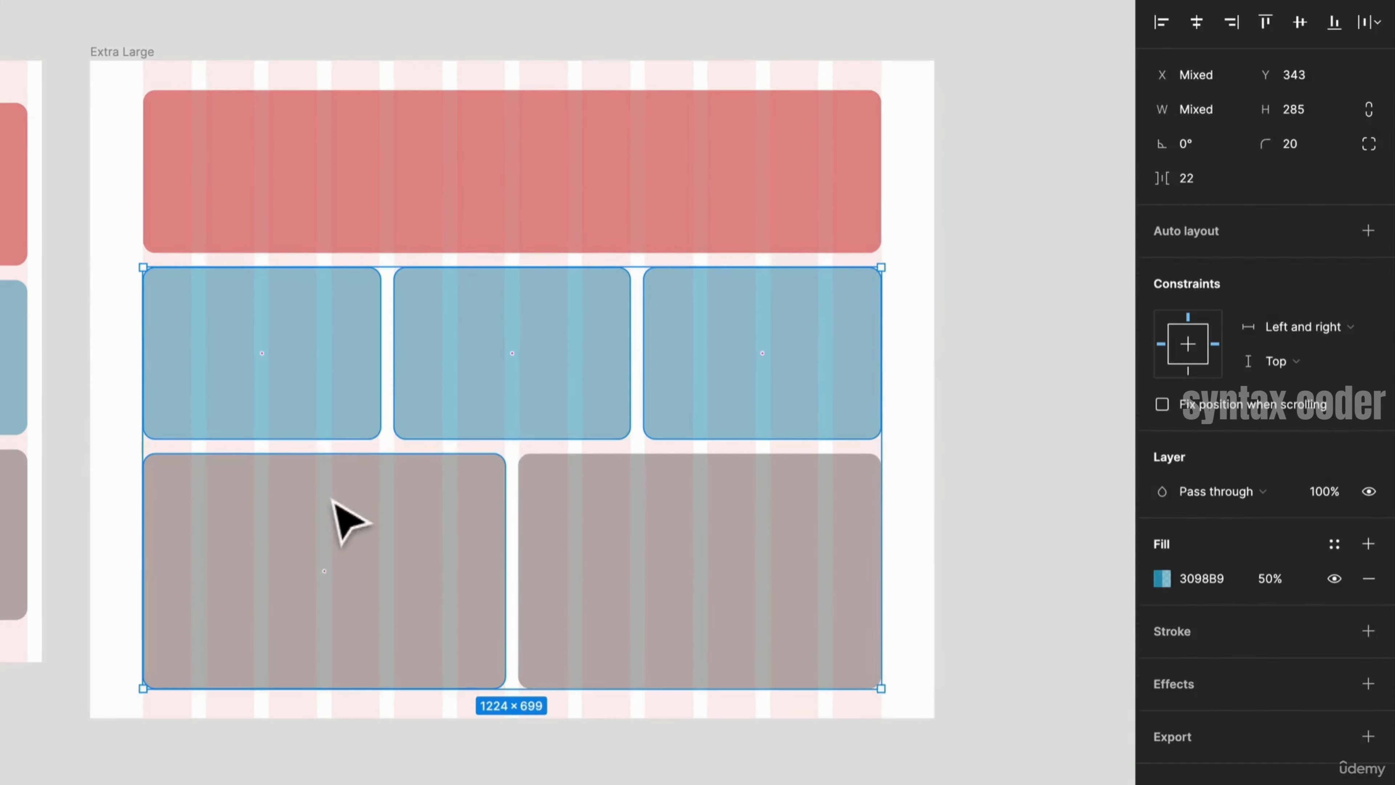
pyautogui.keyDown('shift'); pyautogui.click(643, 558); pyautogui.keyUp('shift')
pyautogui.keyDown('shift'); pyautogui.click(642, 215); pyautogui.keyUp('shift')
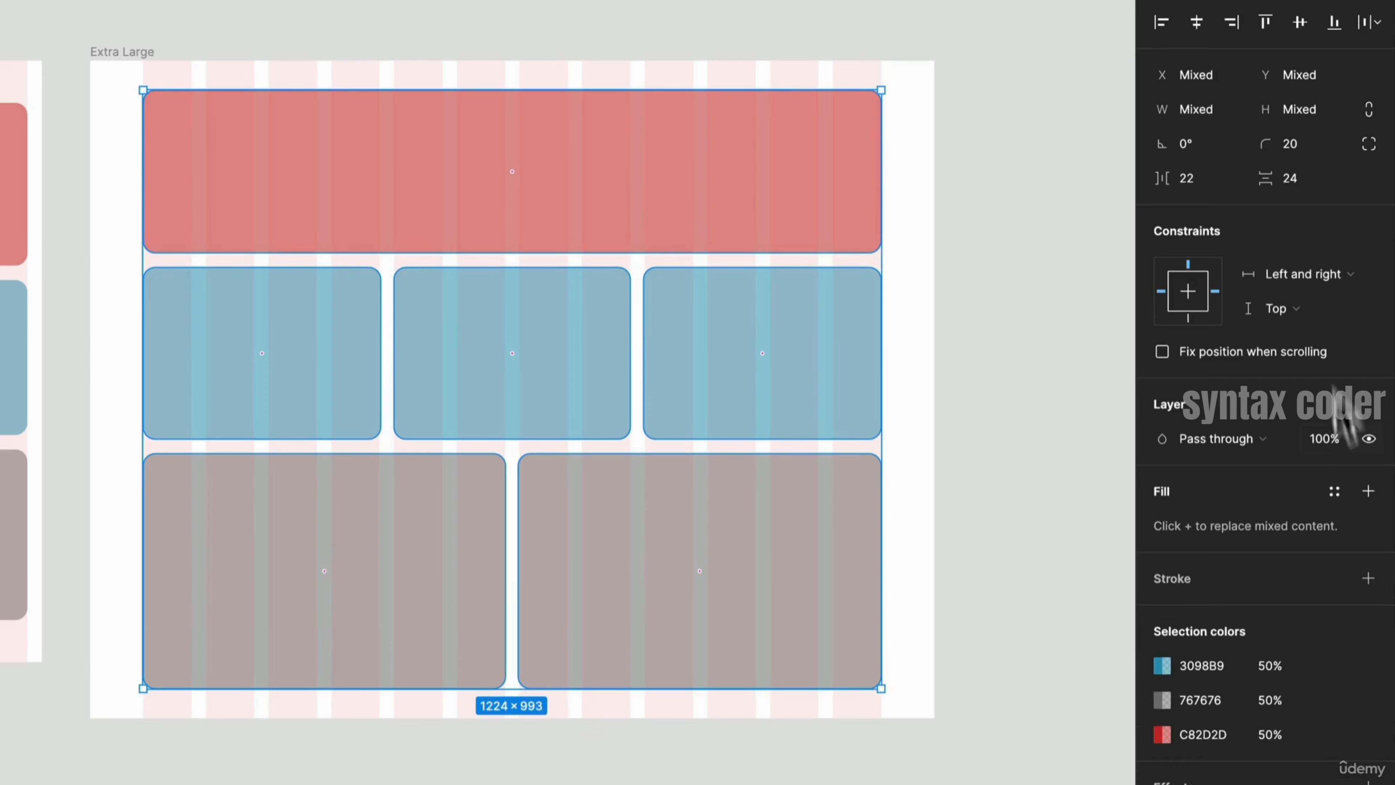
pyautogui.click(1321, 284)
pyautogui.click(1318, 300)
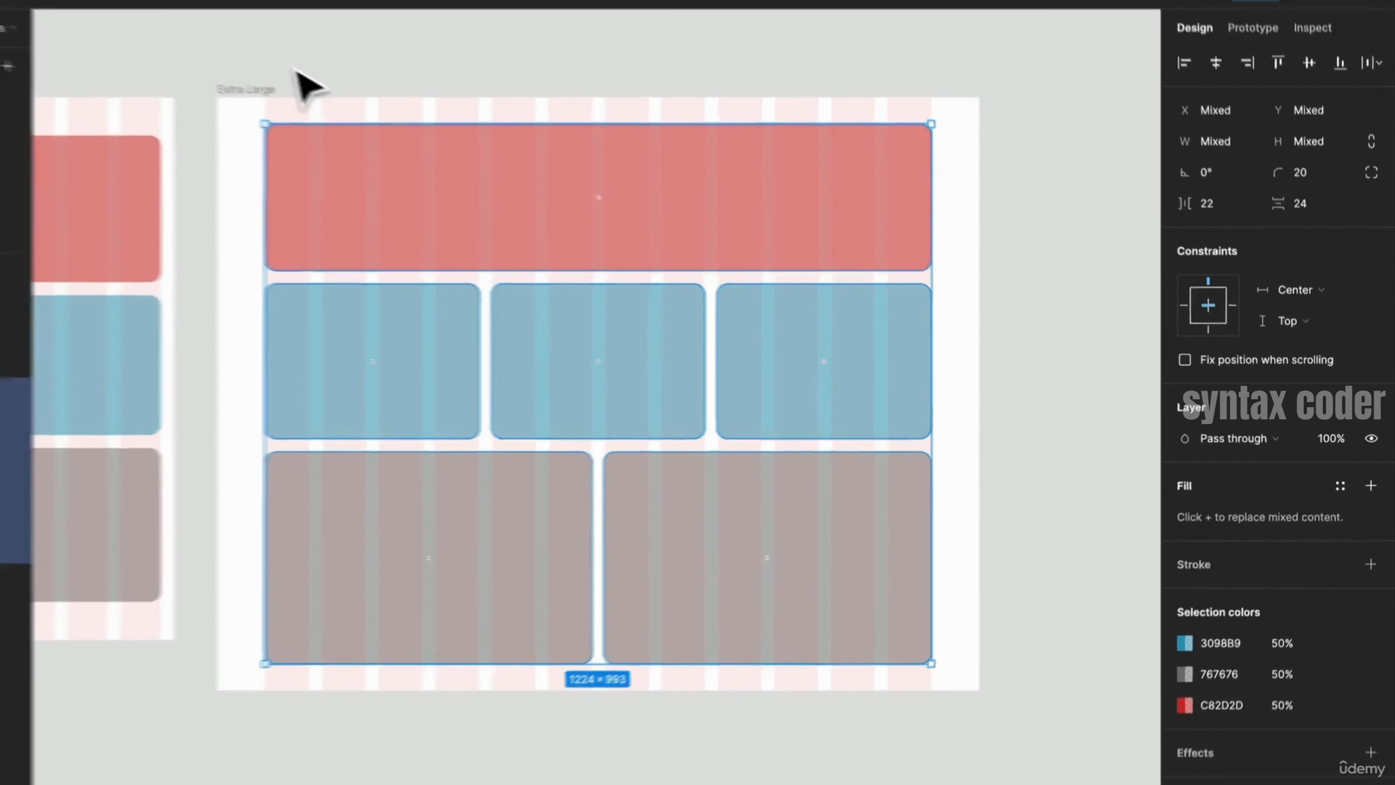
# - Resize the Extra Large frame to test how the centered containers respond
pyautogui.click(180, 30)
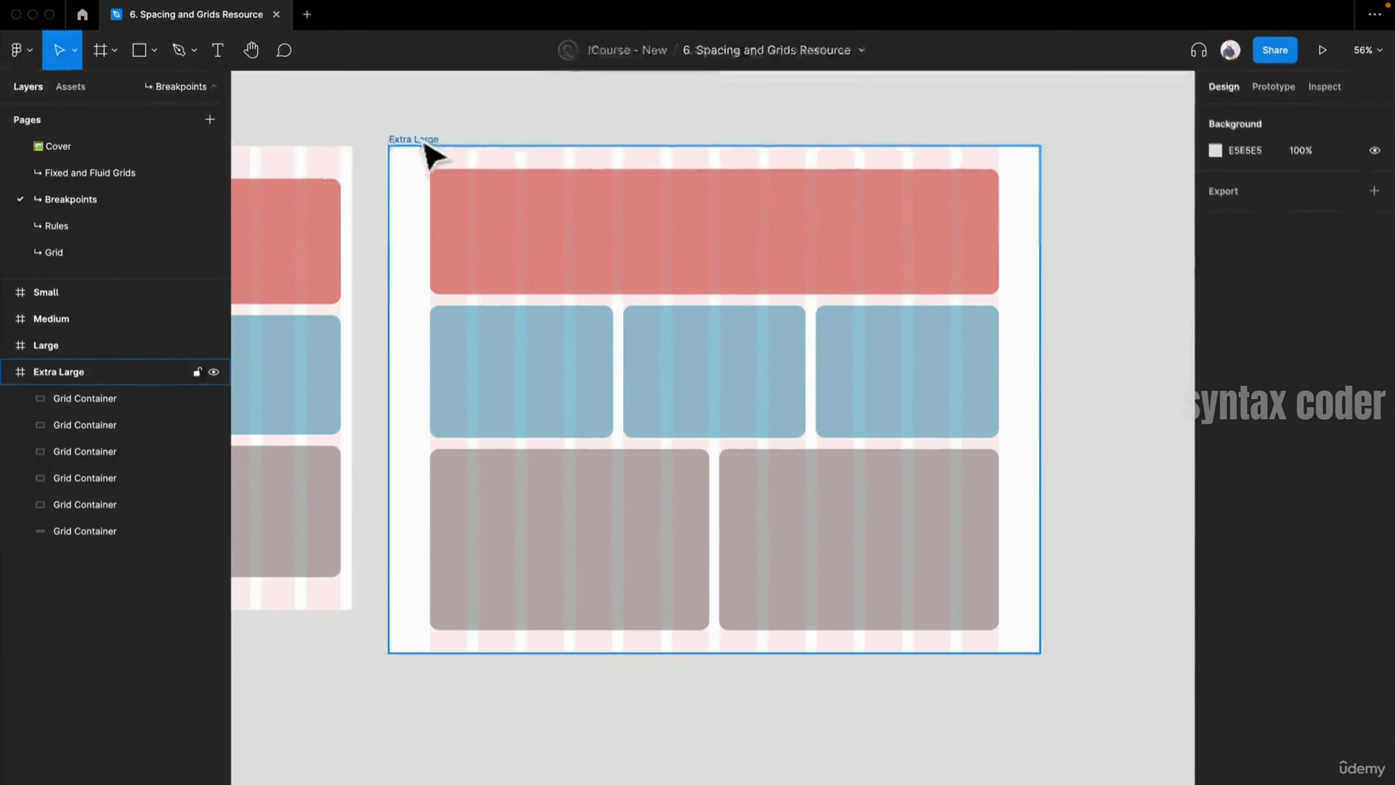
pyautogui.click(431, 154)
pyautogui.moveTo(1042, 271); pyautogui.dragTo(1004, 277)
pyautogui.moveTo(1004, 276); pyautogui.dragTo(1003, 275)
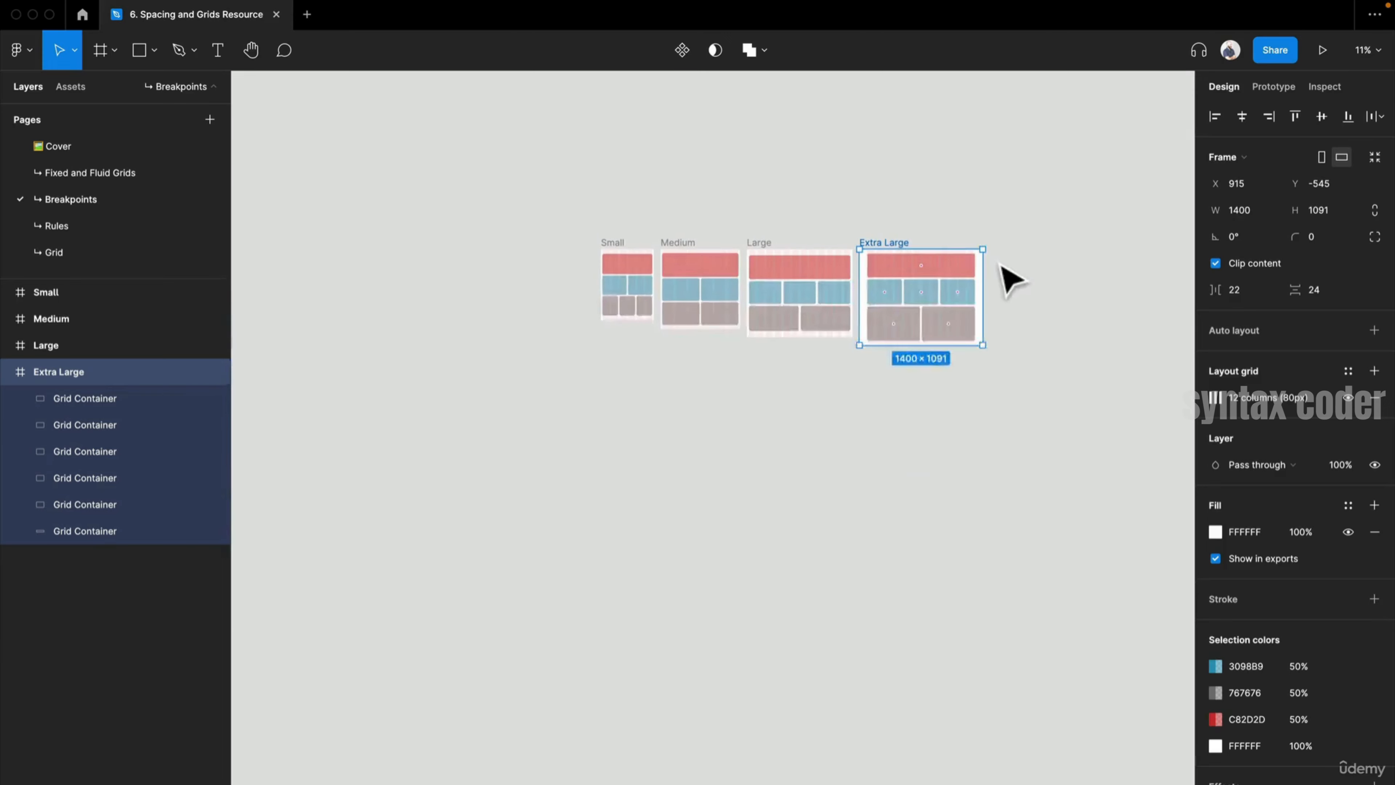
pyautogui.click(1008, 283)
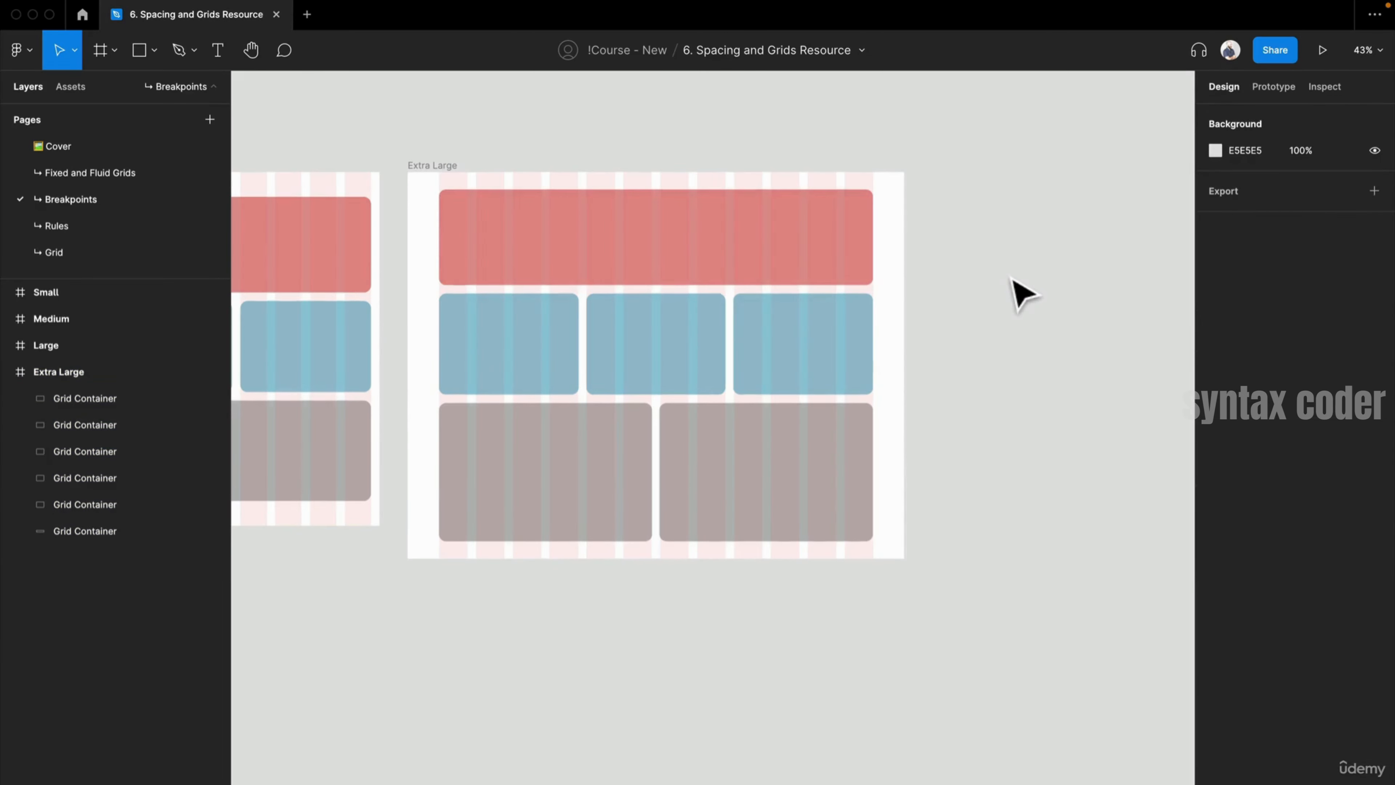
pyautogui.moveTo(516, 148); pyautogui.dragTo(763, 147)
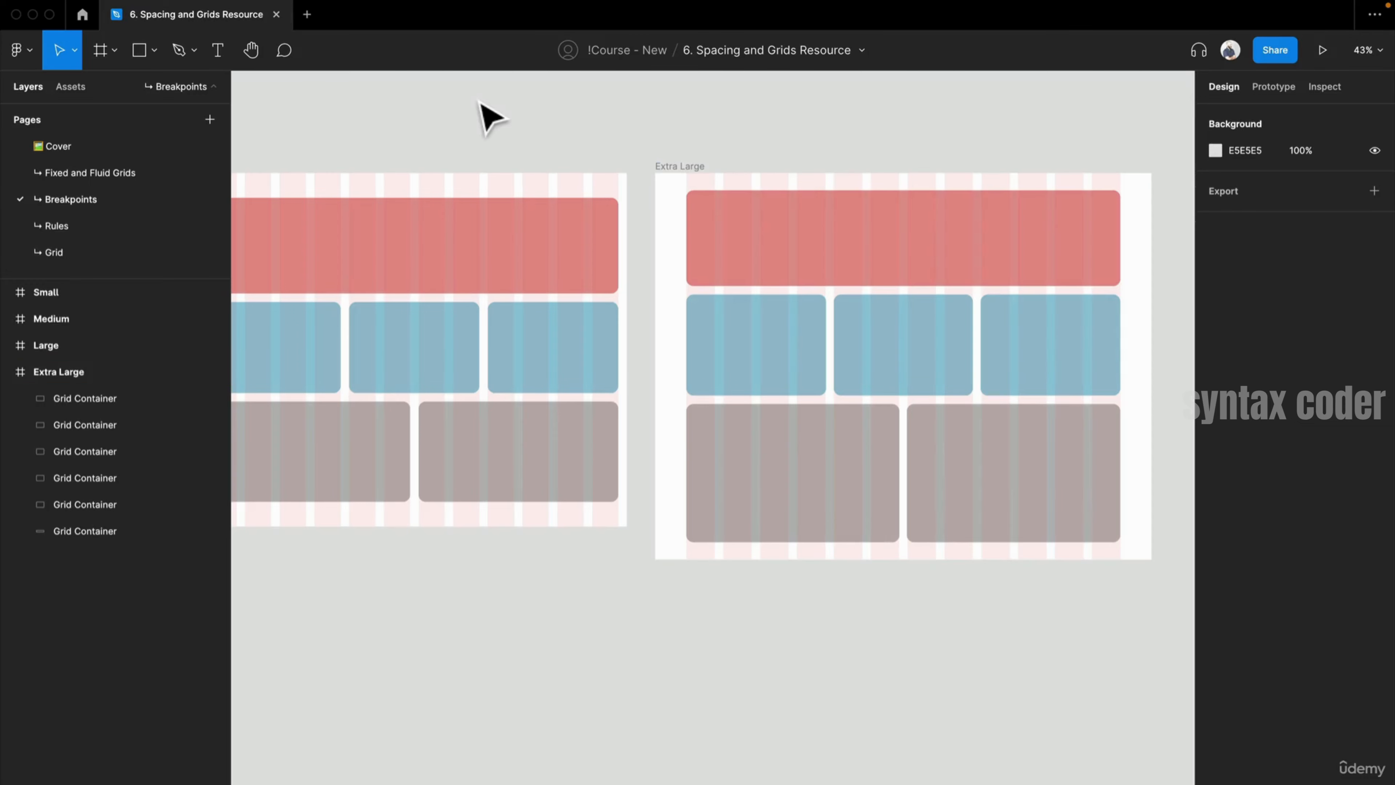
pyautogui.moveTo(481, 105); pyautogui.dragTo(609, 112)
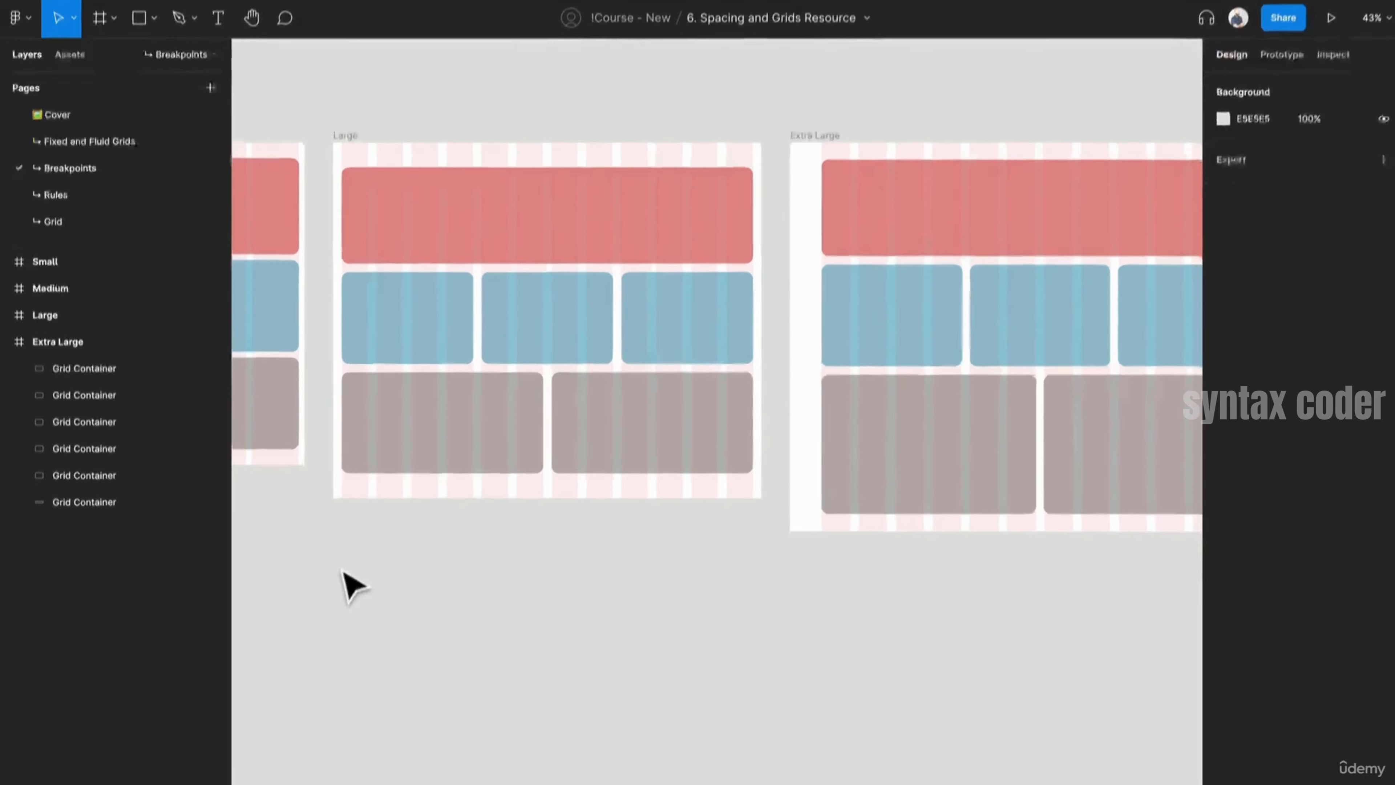
# - Draw a new frame about 1228 × 857 px below the Large frame and rename it Grid
pyautogui.press('f')
pyautogui.moveTo(322, 519); pyautogui.dragTo(769, 754)
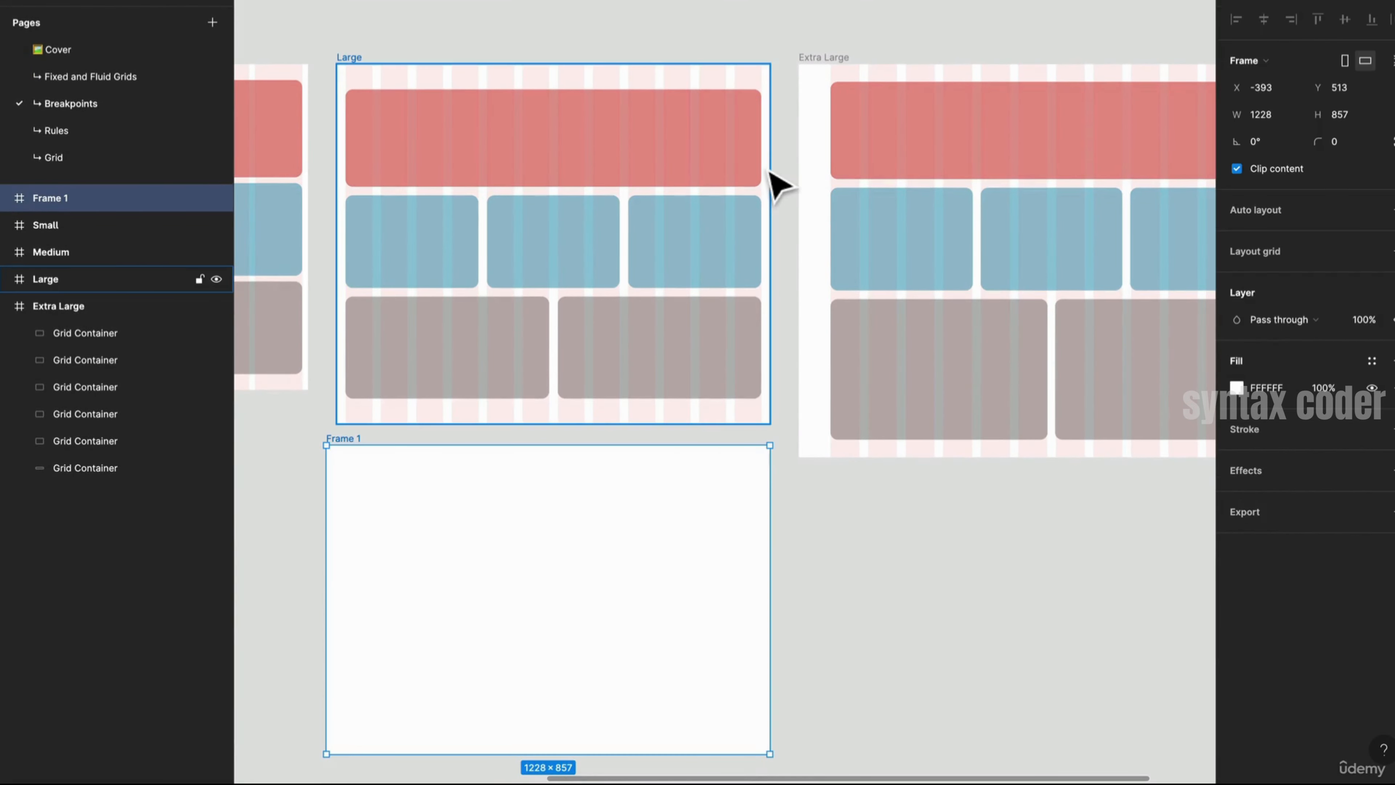
pyautogui.write('Grid')
pyautogui.press('Return')
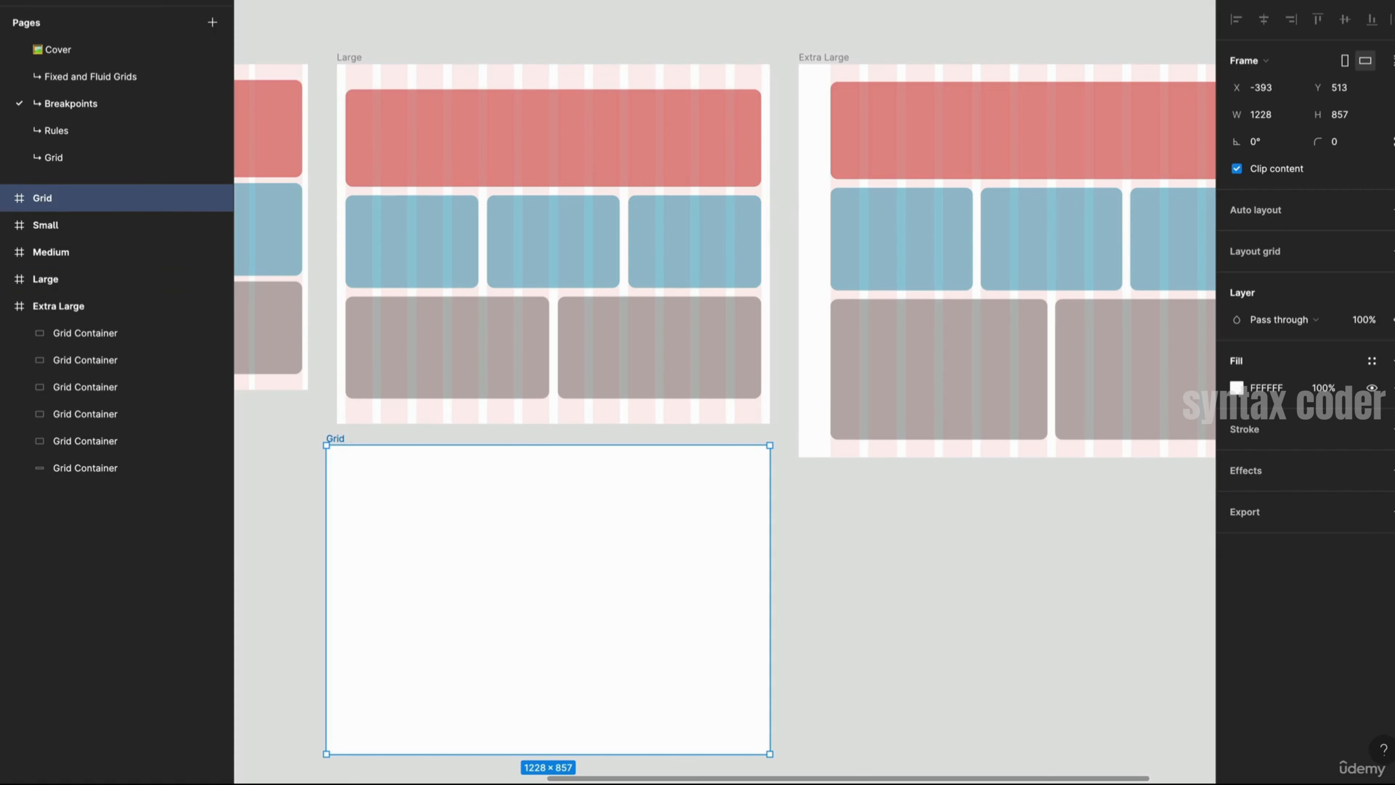
# - Match the Grid frame's width to the Large frame by resizing its left edge to 1199 px
pyautogui.click(352, 69)
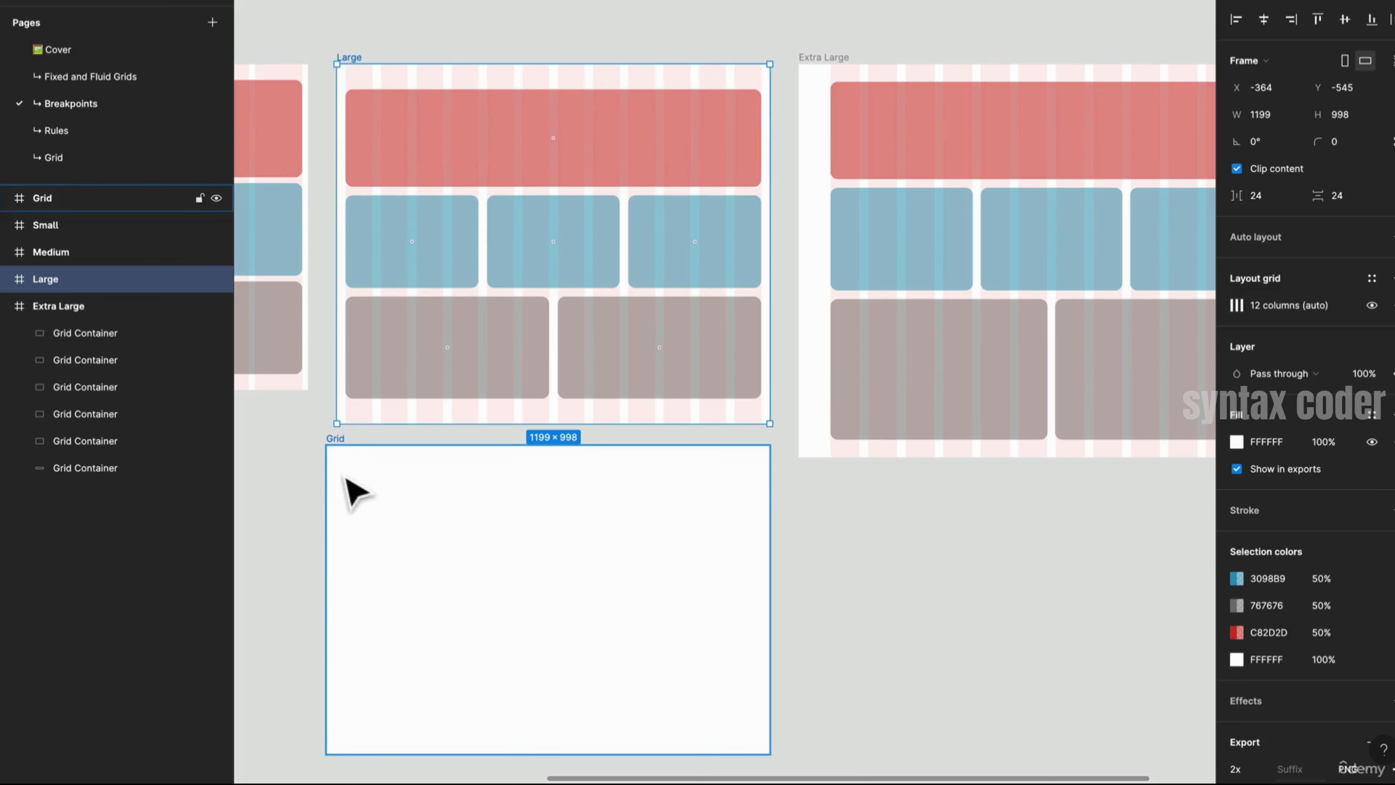
pyautogui.click(328, 477)
pyautogui.moveTo(325, 477); pyautogui.dragTo(337, 477)
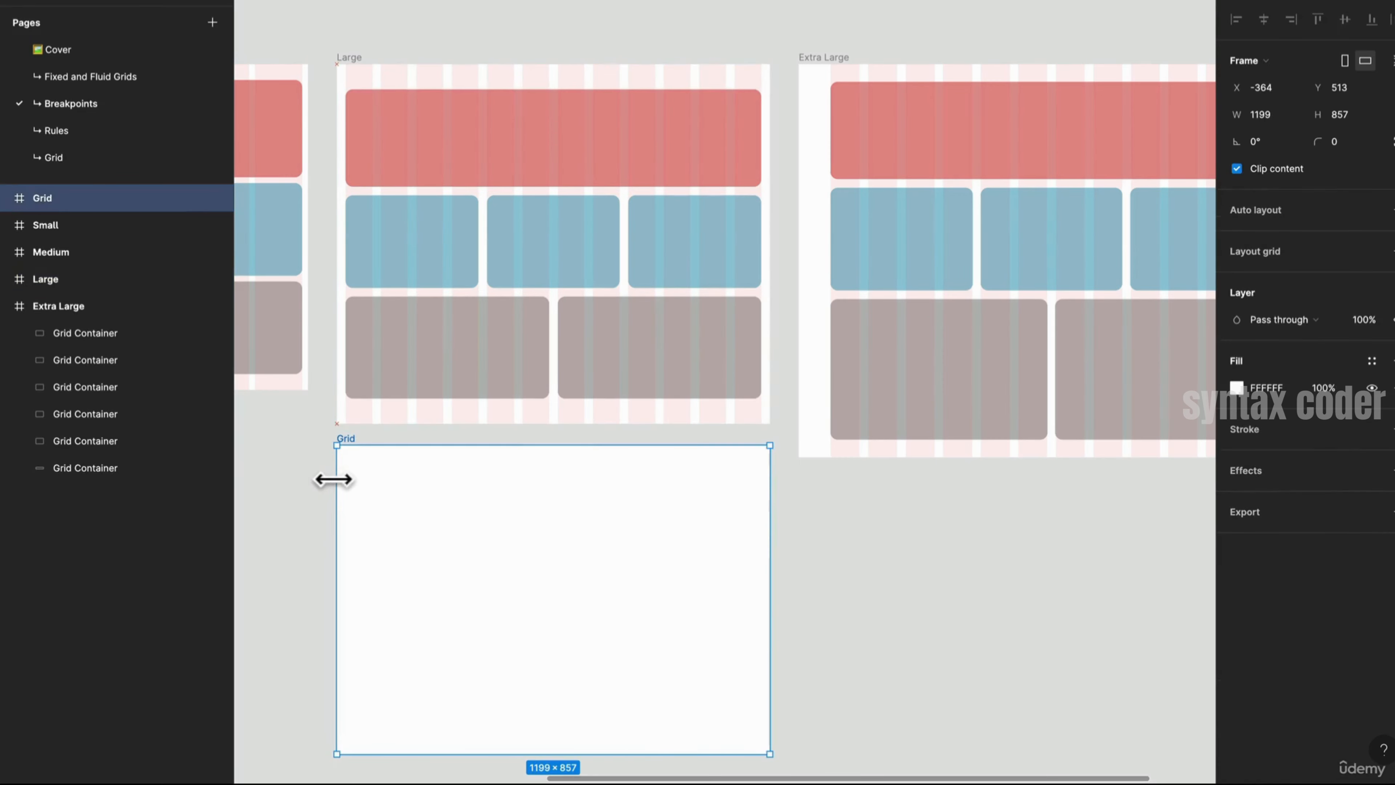
# - Paste the Large frame's layout grid onto the Grid frame and undo the paste
pyautogui.click(352, 67)
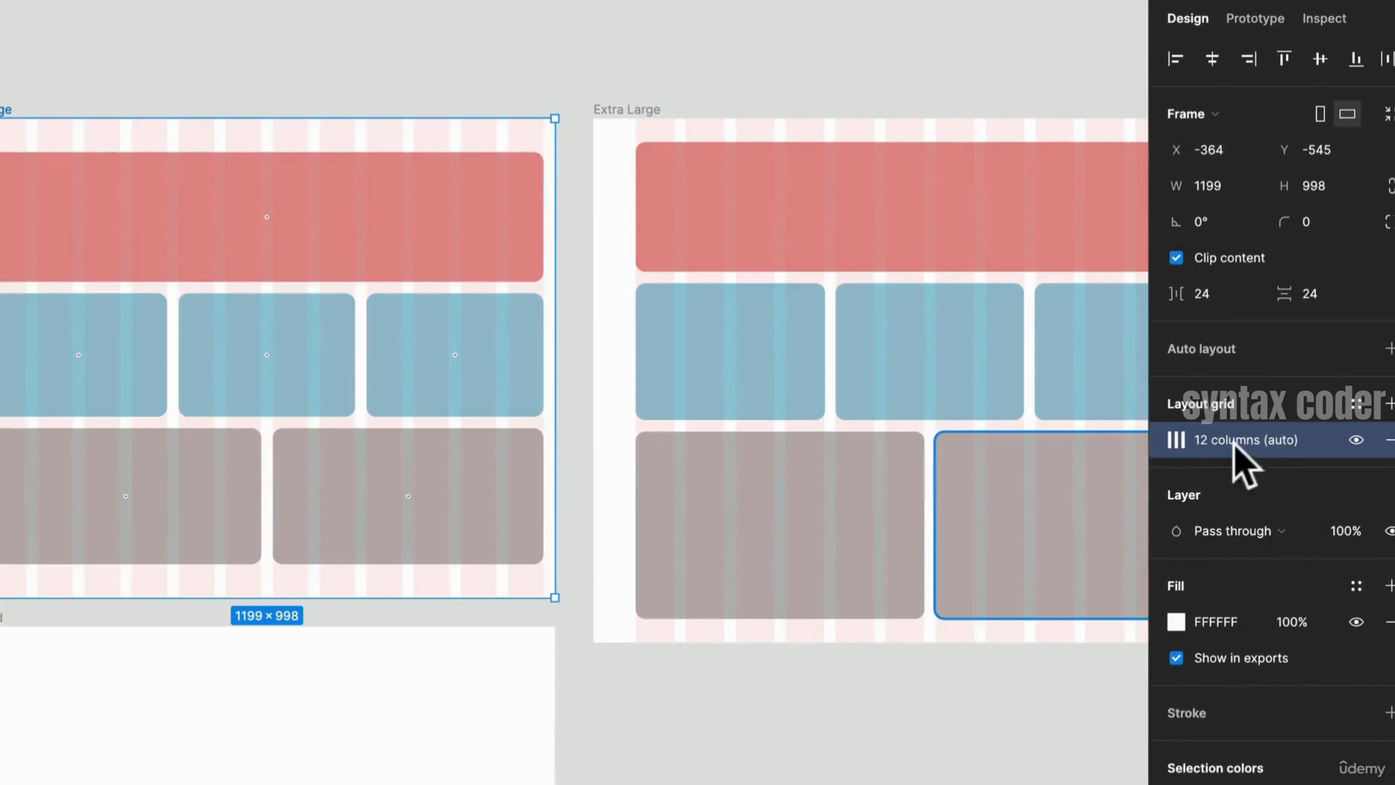
pyautogui.click(1287, 304)
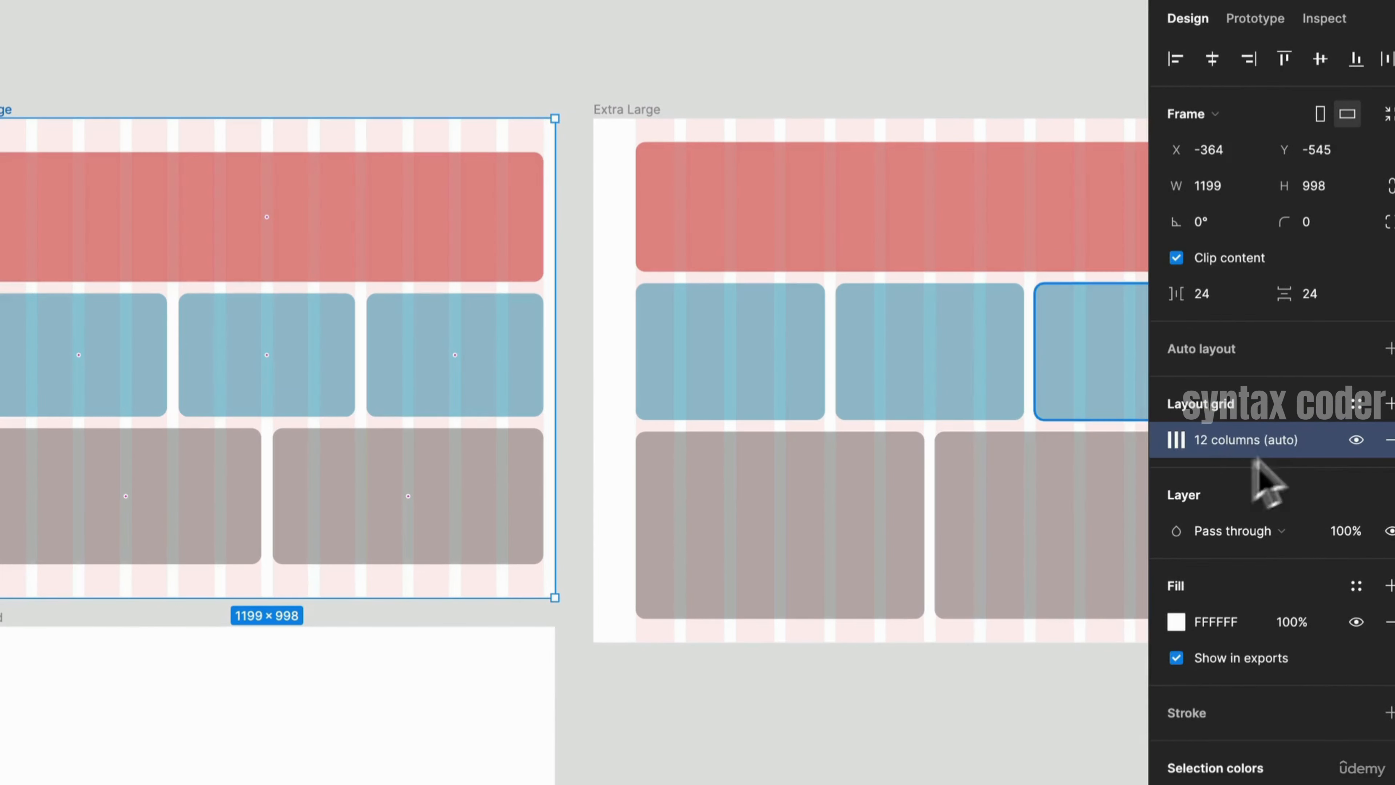
pyautogui.click(401, 709)
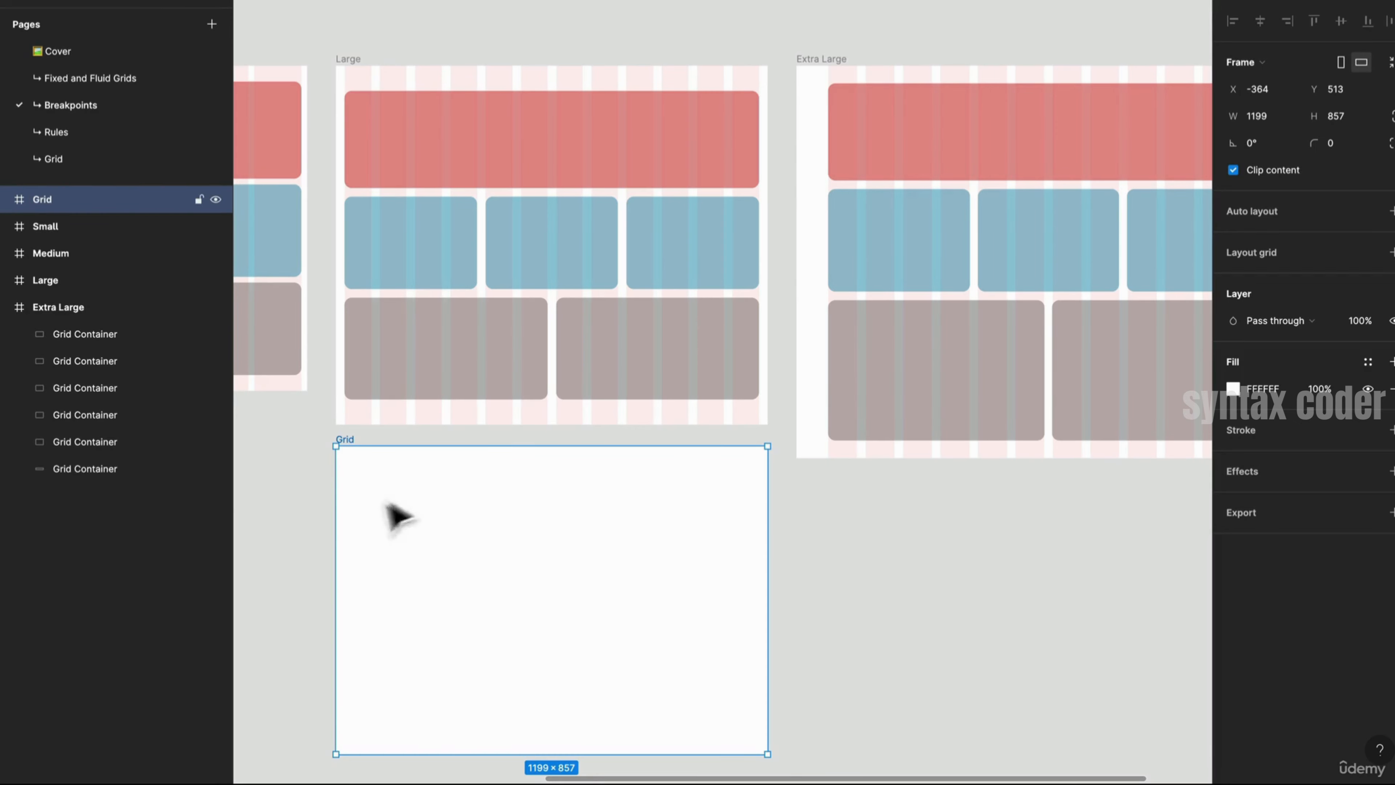
pyautogui.hotkey('ctrl', 'alt', 'v')
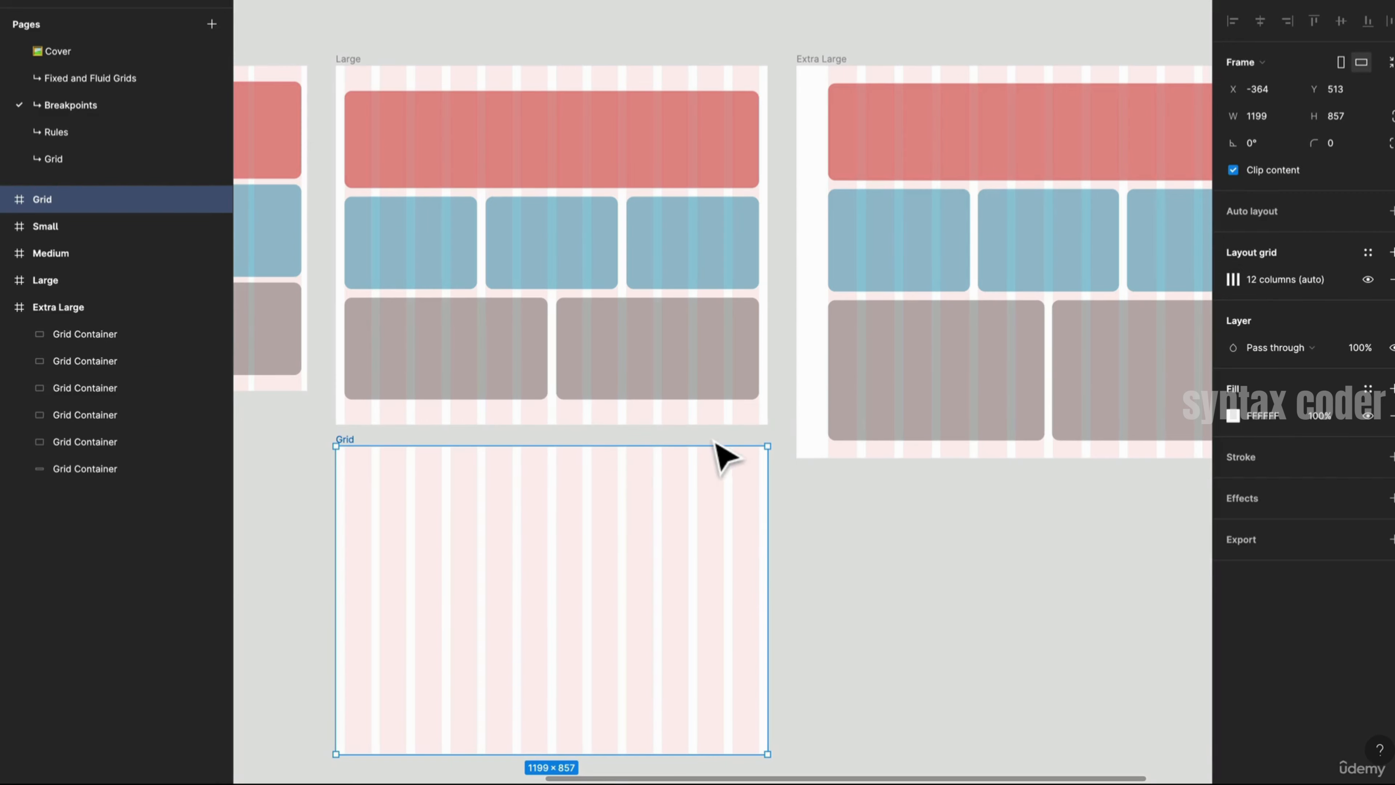
pyautogui.hotkey('ctrl', 'z')
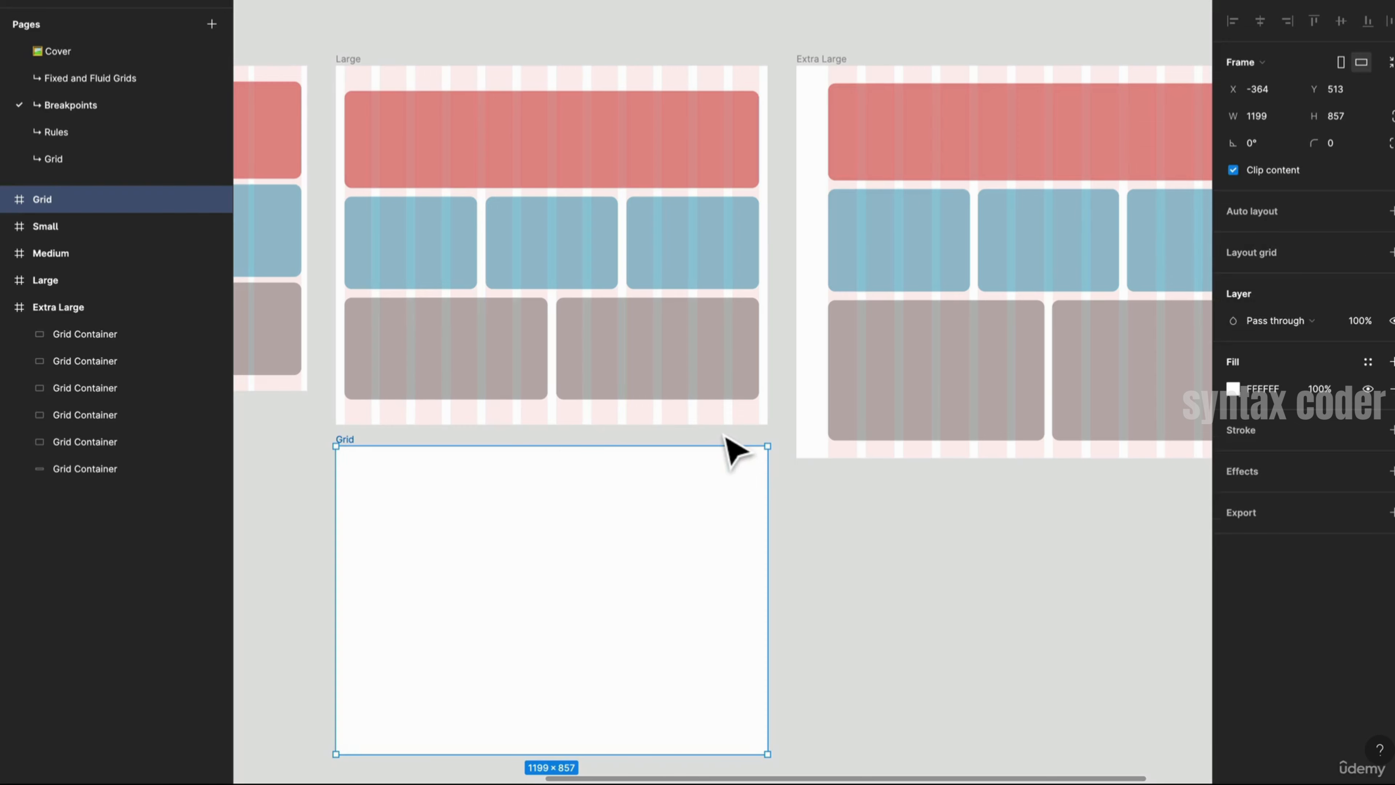
# - Save the Large frame's layout grid as a new grid style named Deskop/L
pyautogui.click(724, 434)
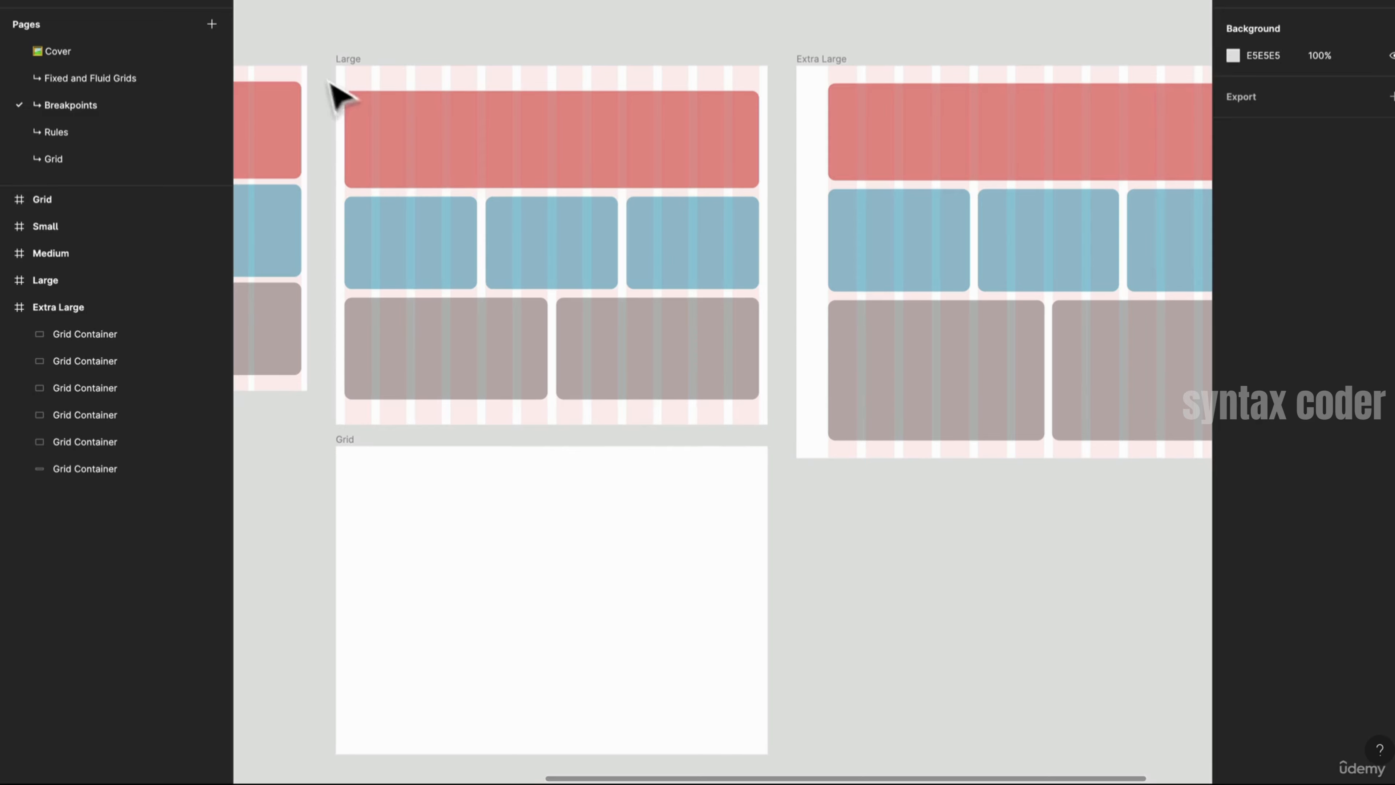
pyautogui.click(346, 70)
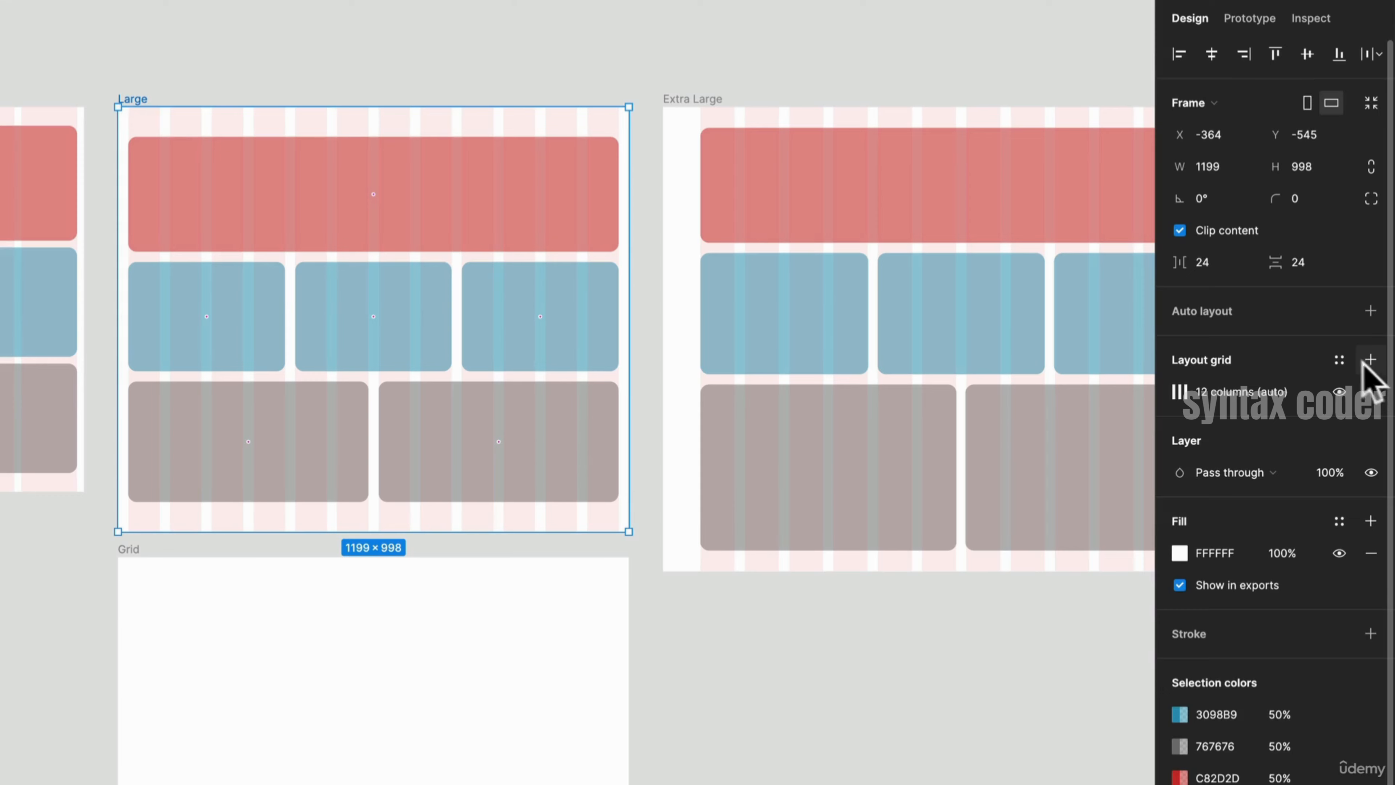
pyautogui.click(1340, 361)
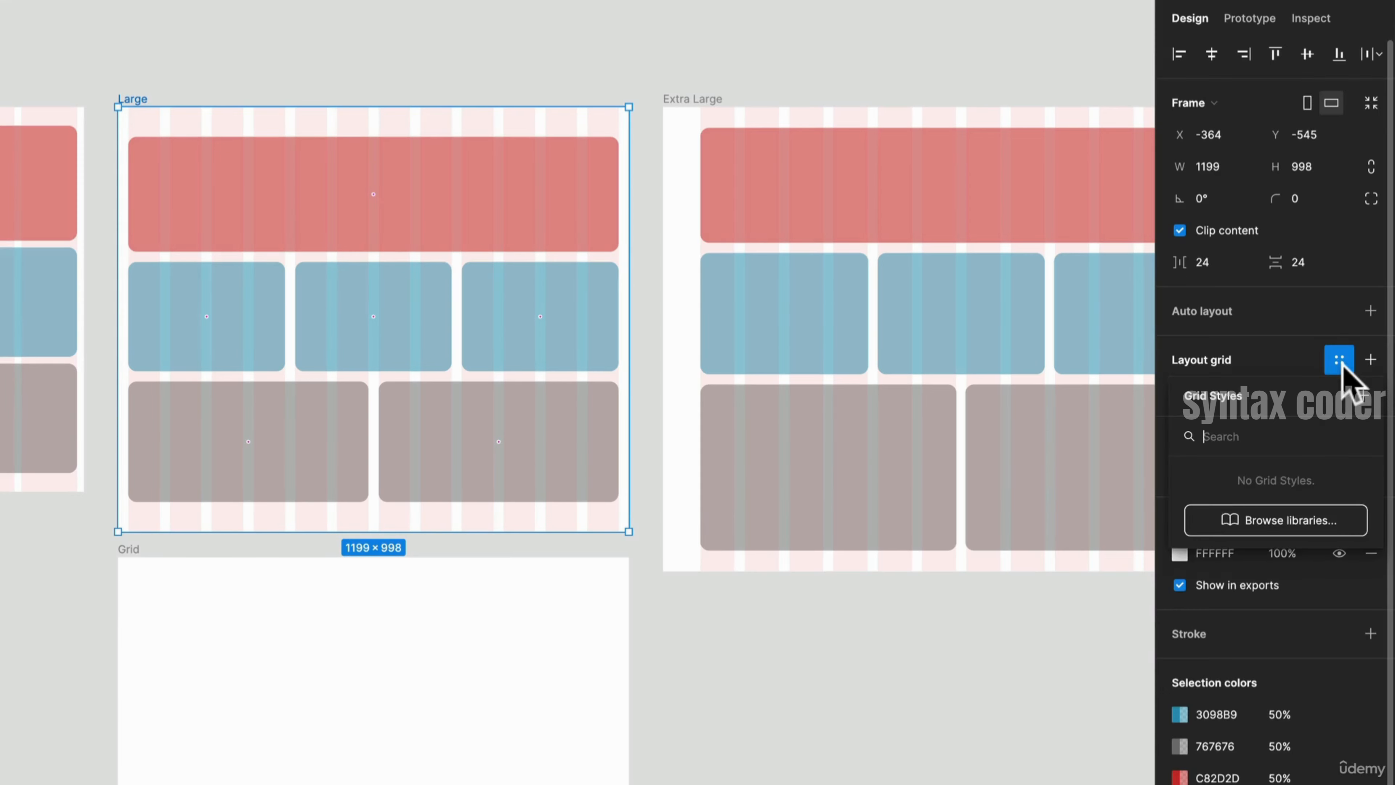
pyautogui.click(1363, 396)
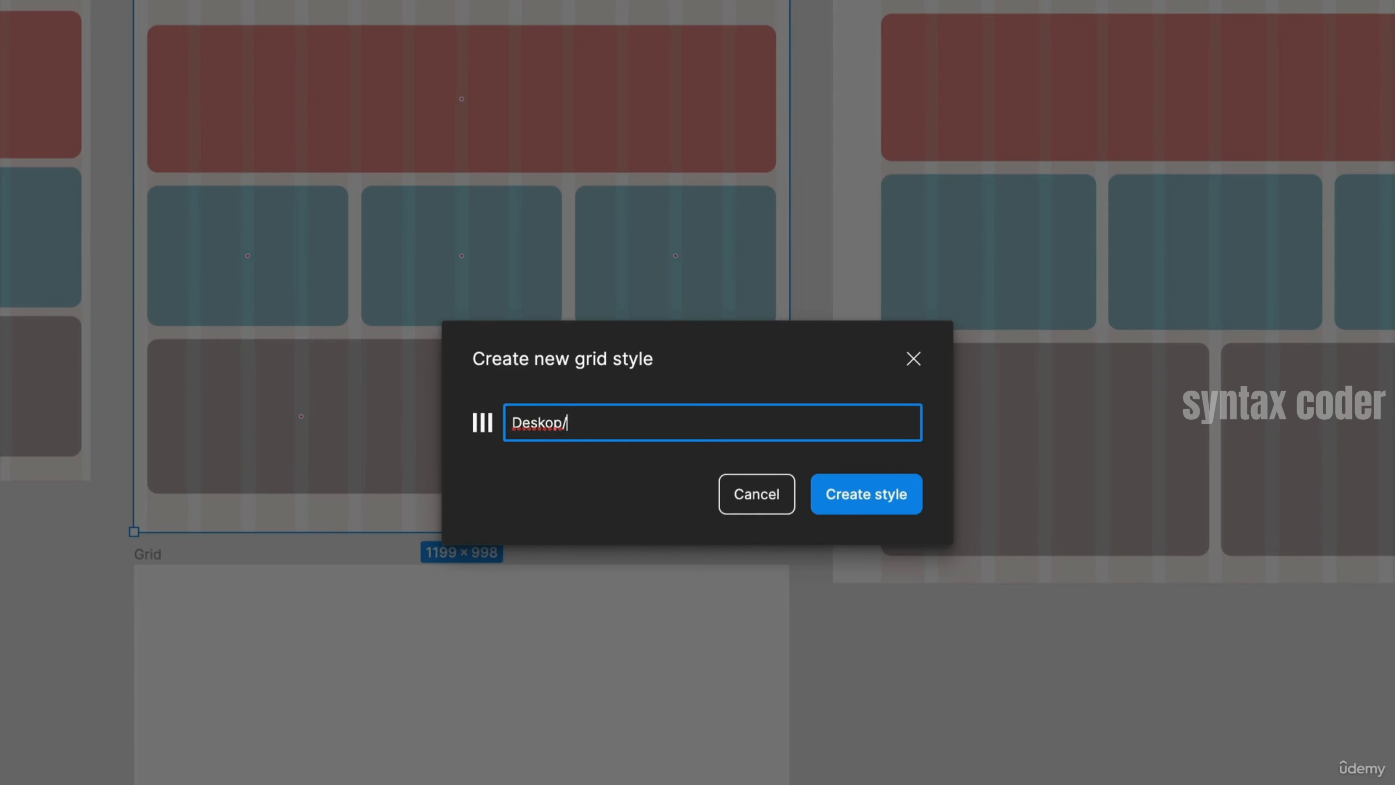
pyautogui.write('L')
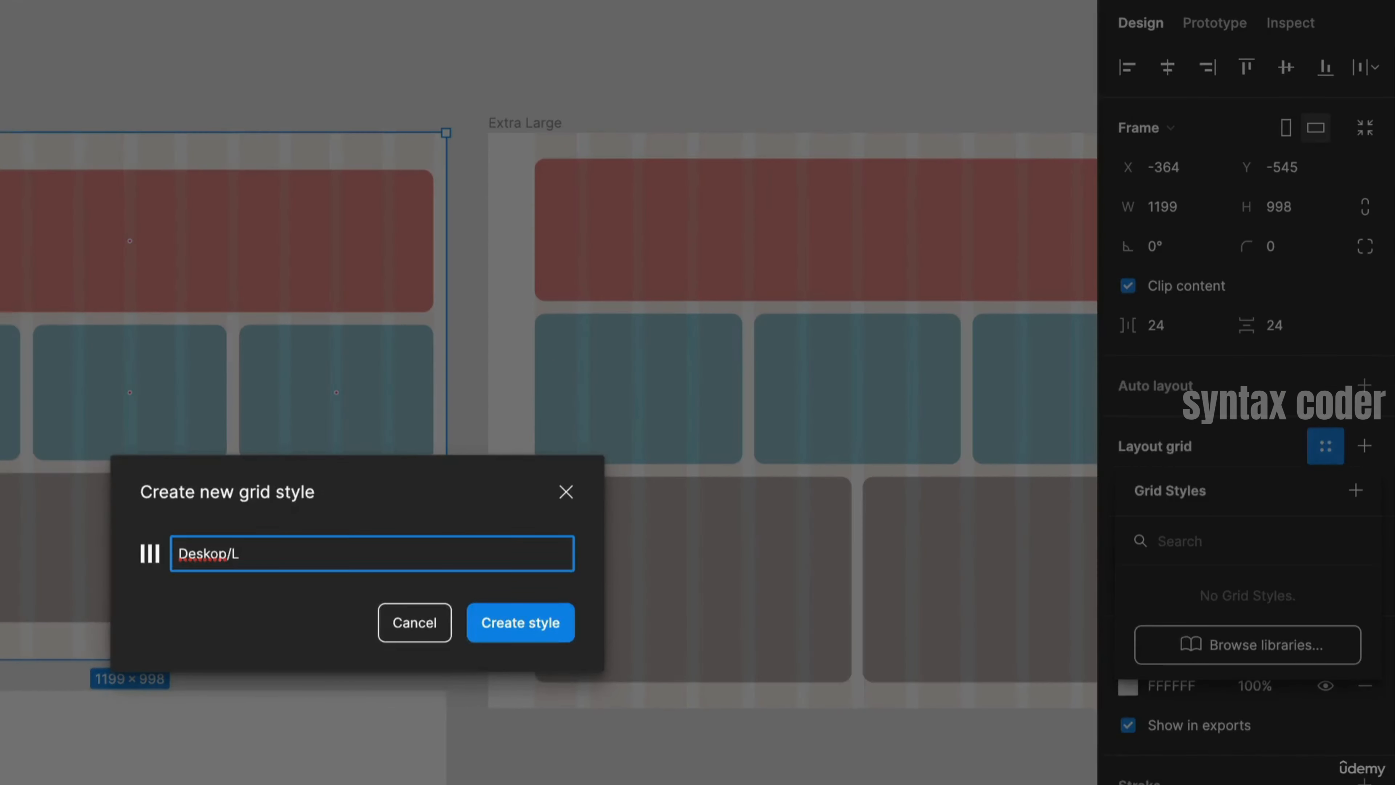
pyautogui.press('Return')
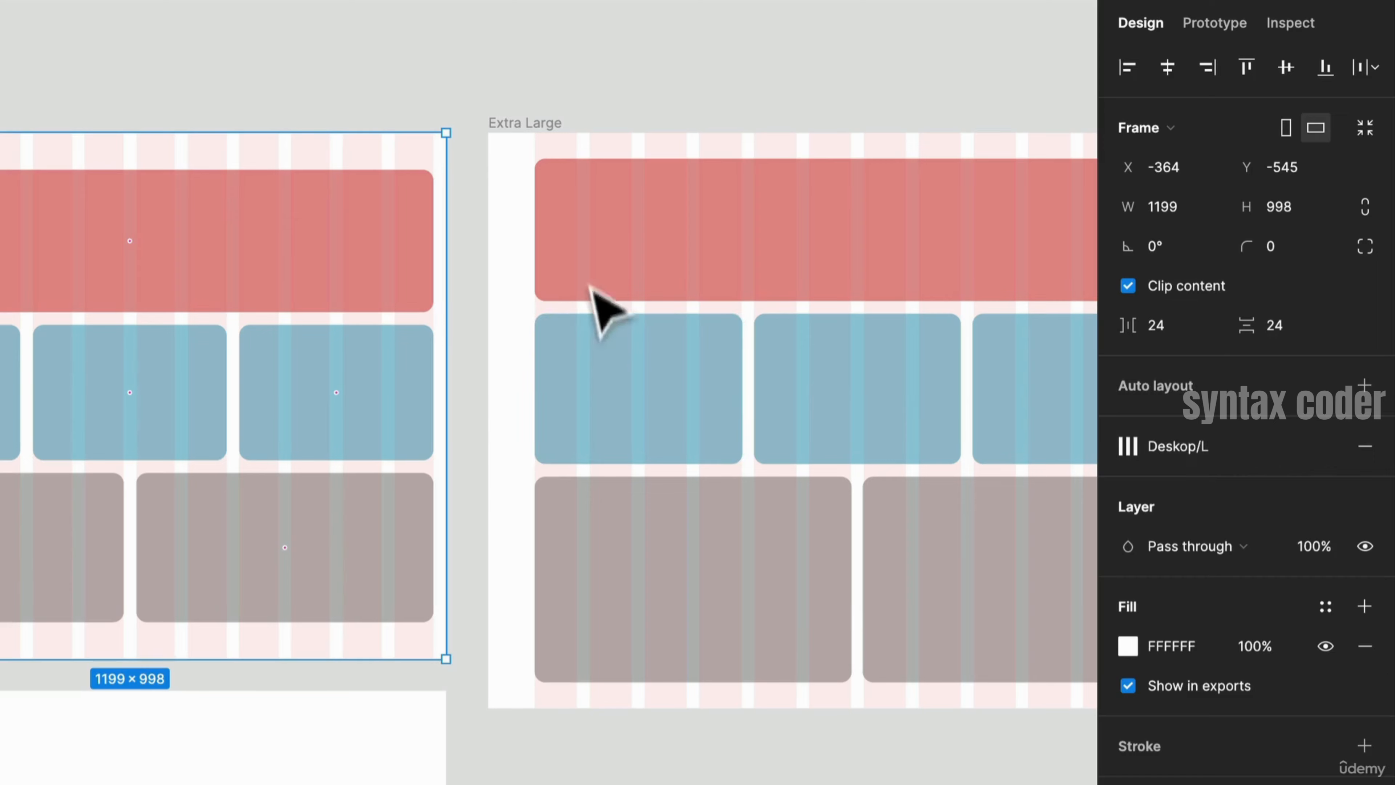
# - Save the Extra Large frame's layout grid as a new grid style named Desktop/XL
pyautogui.click(543, 129)
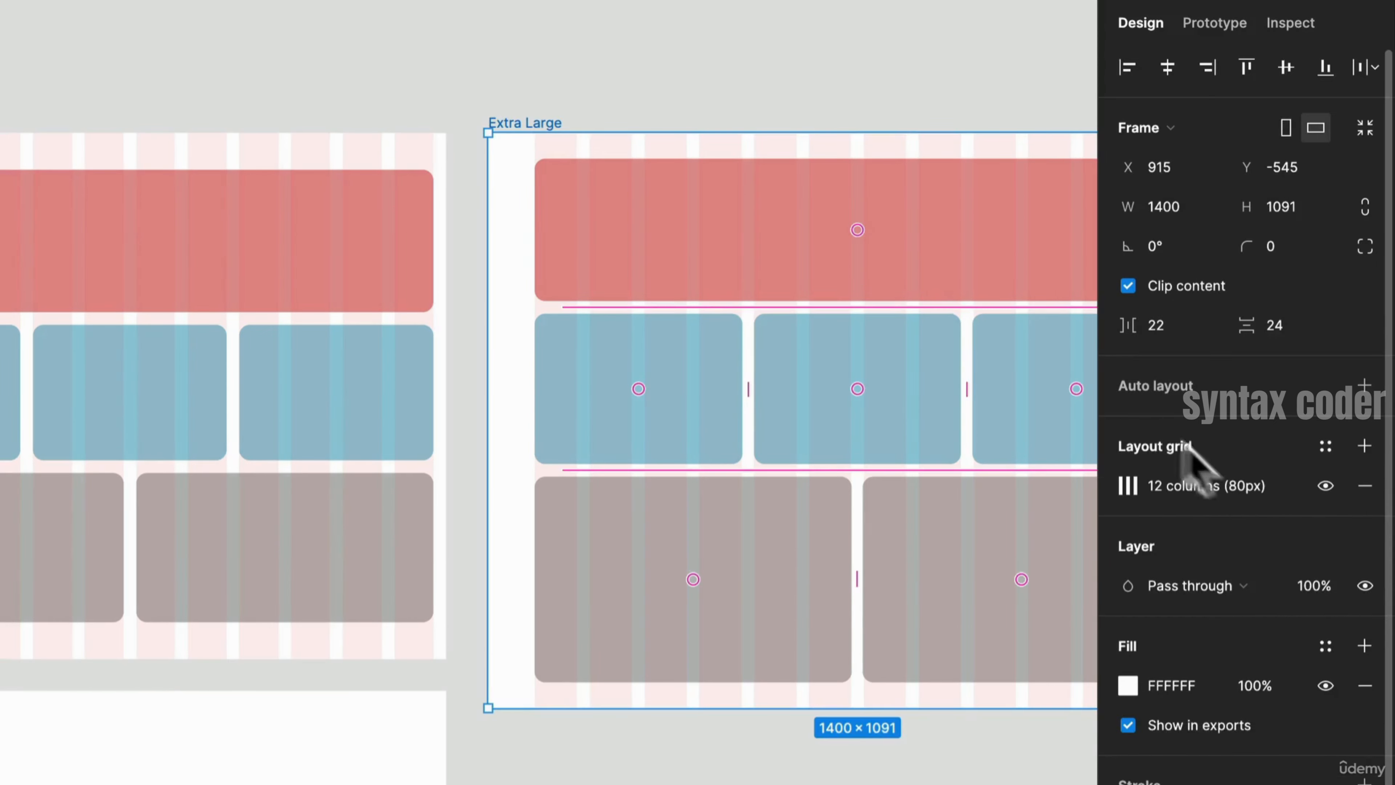
pyautogui.click(1325, 446)
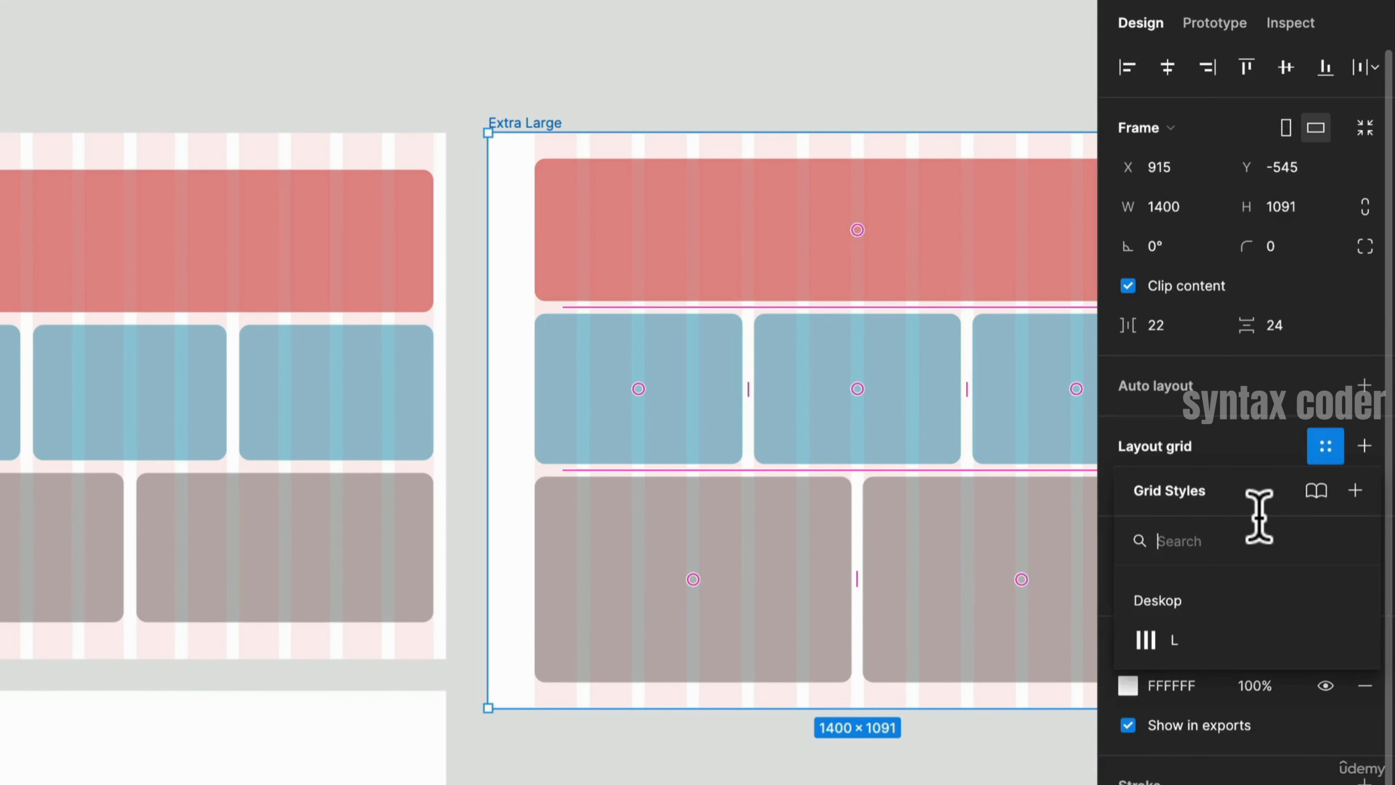
pyautogui.write('D')
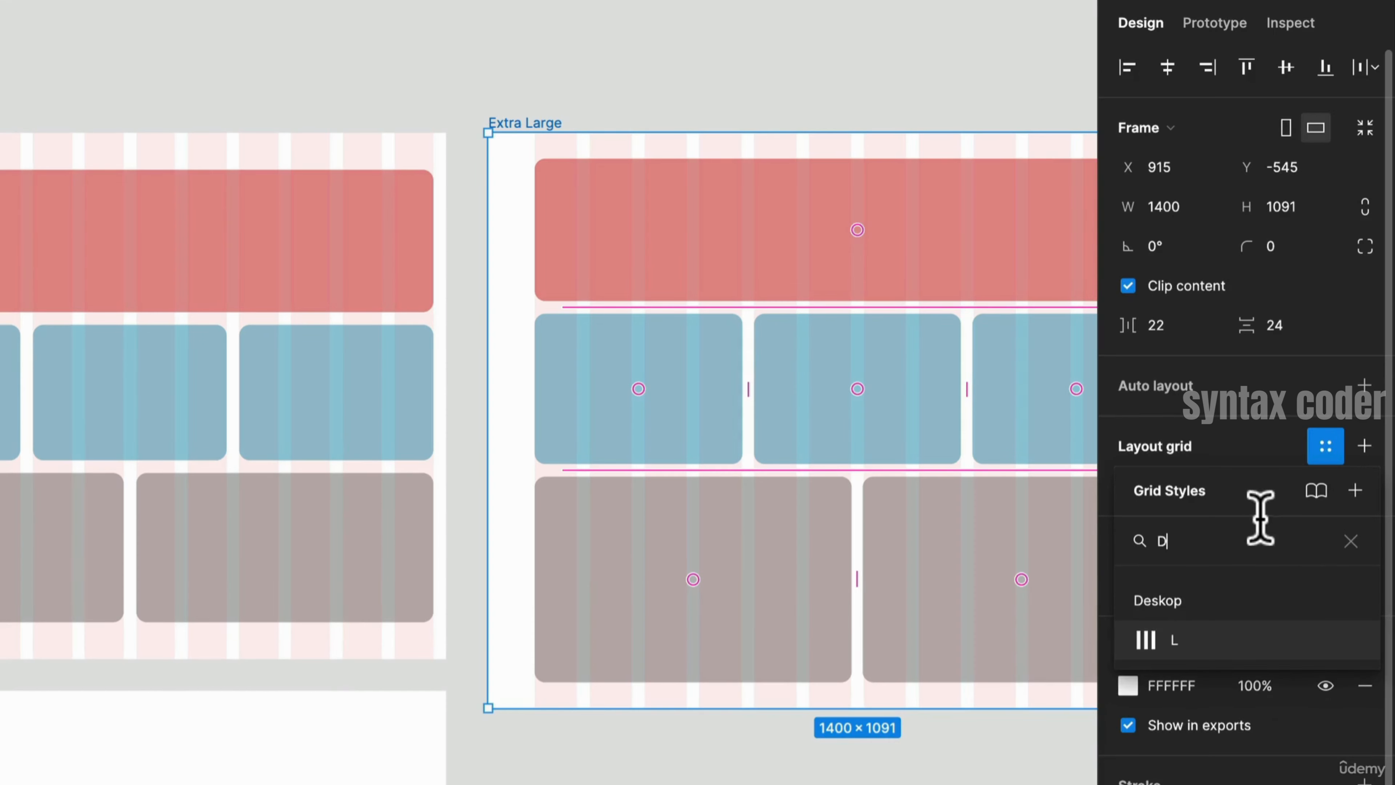
pyautogui.press('BackSpace')
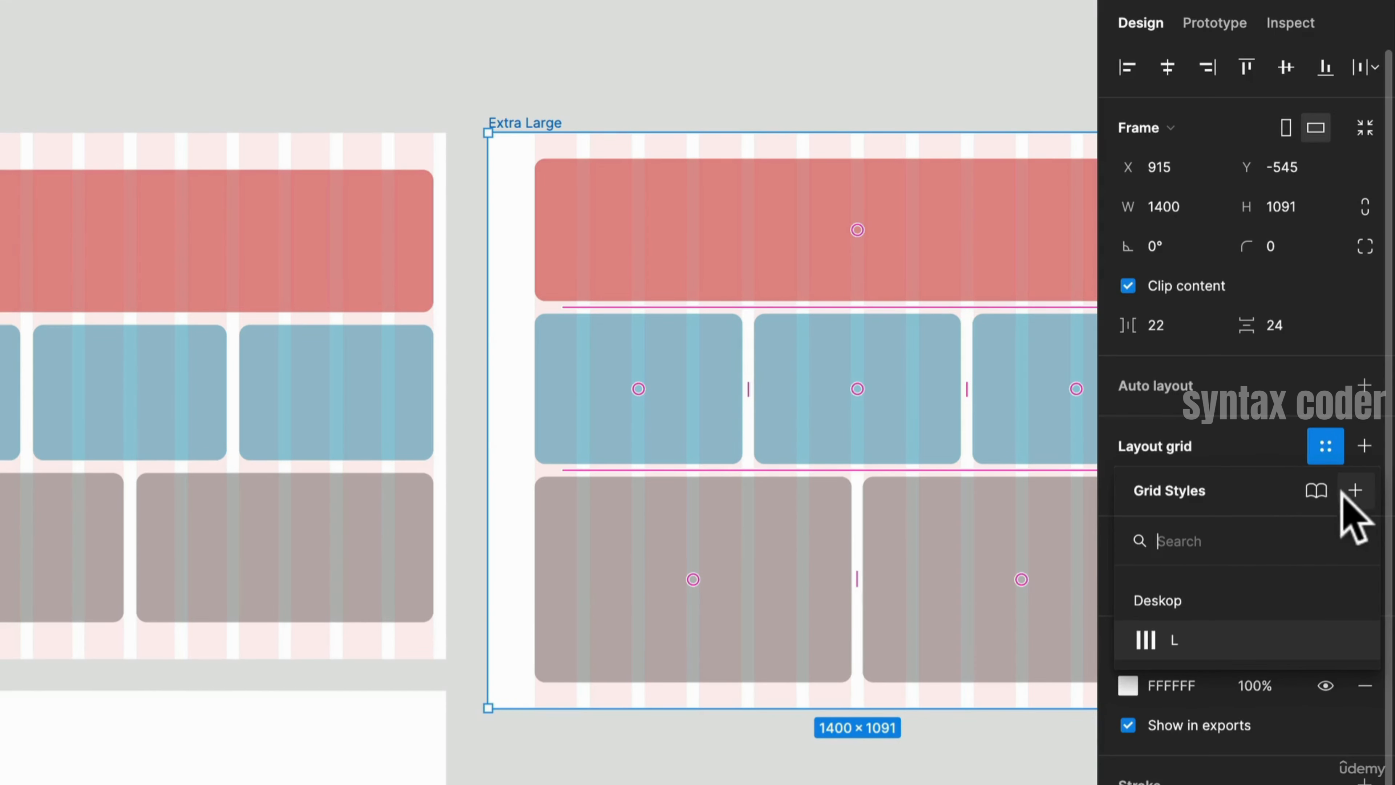
pyautogui.click(1354, 490)
pyautogui.write('dE')
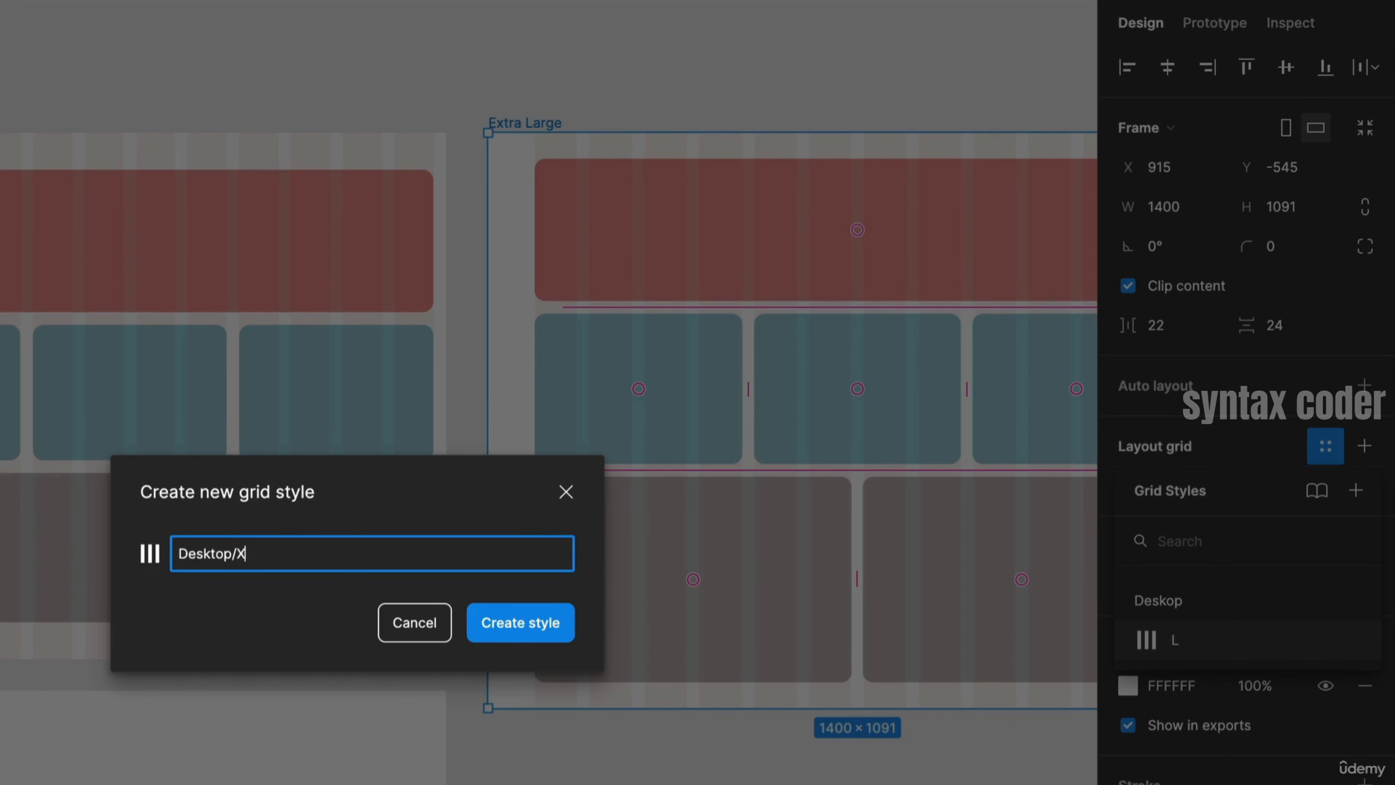
pyautogui.press('Return')
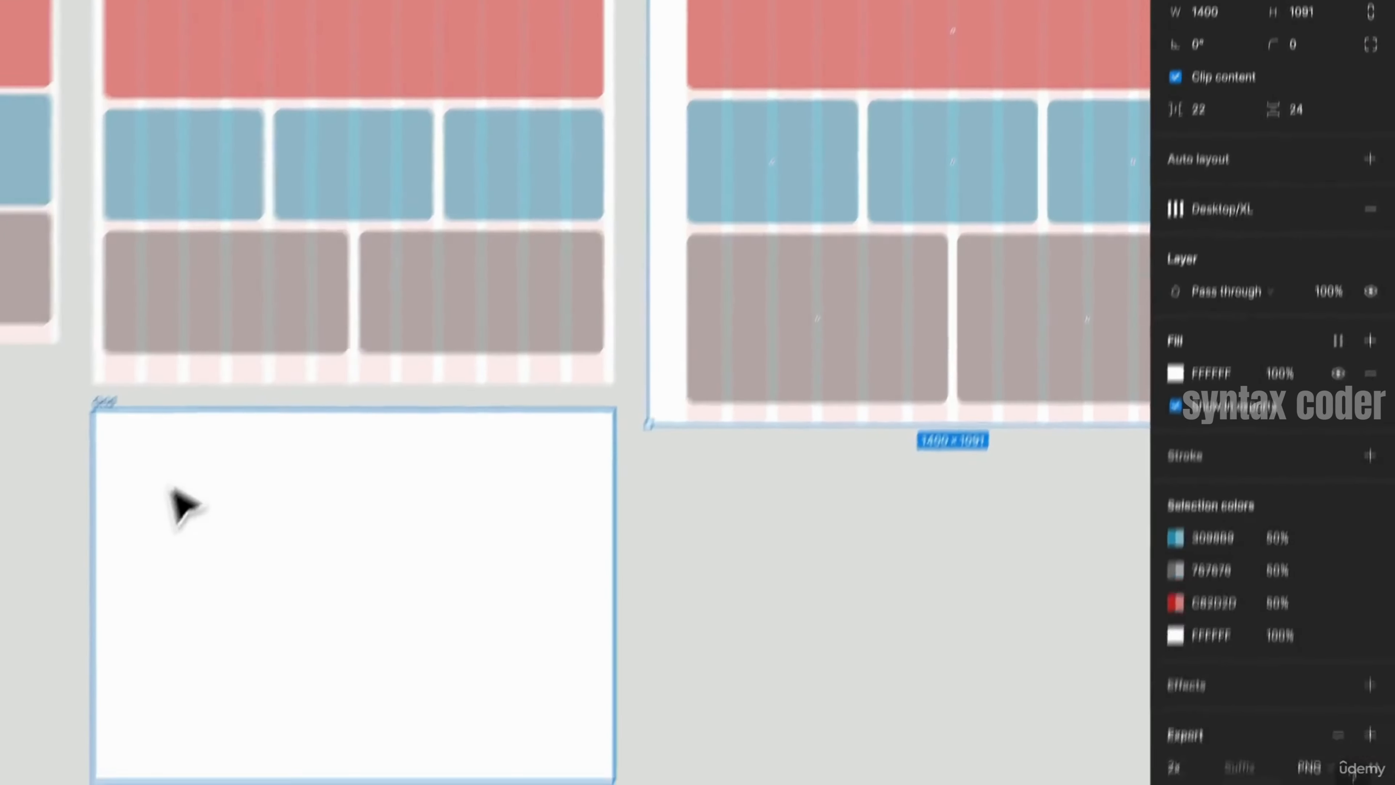
# - Apply the Desktop/XL grid style to the Grid frame and switch it to the Deskop/L style
pyautogui.moveTo(275, 478); pyautogui.dragTo(294, 330)
pyautogui.press('space')
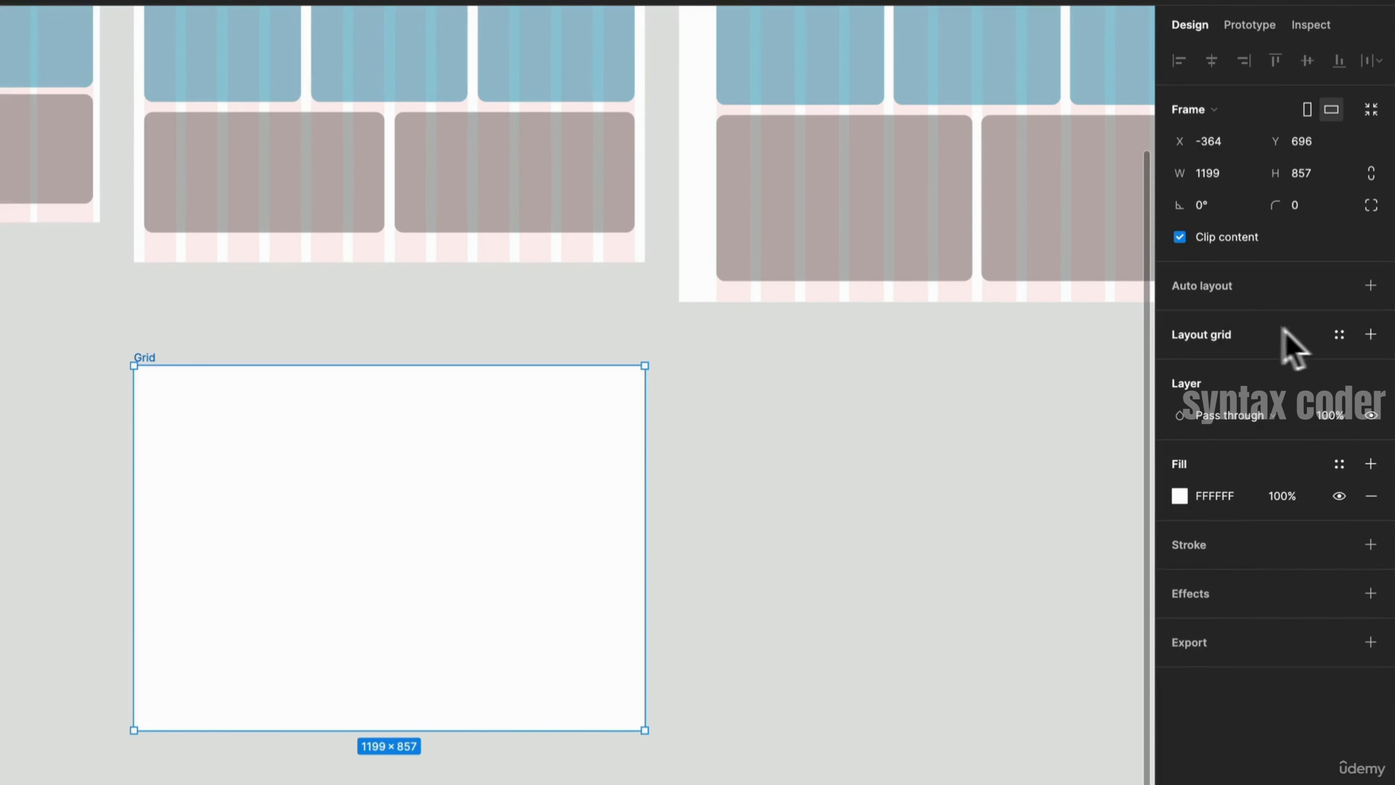
pyautogui.click(1339, 336)
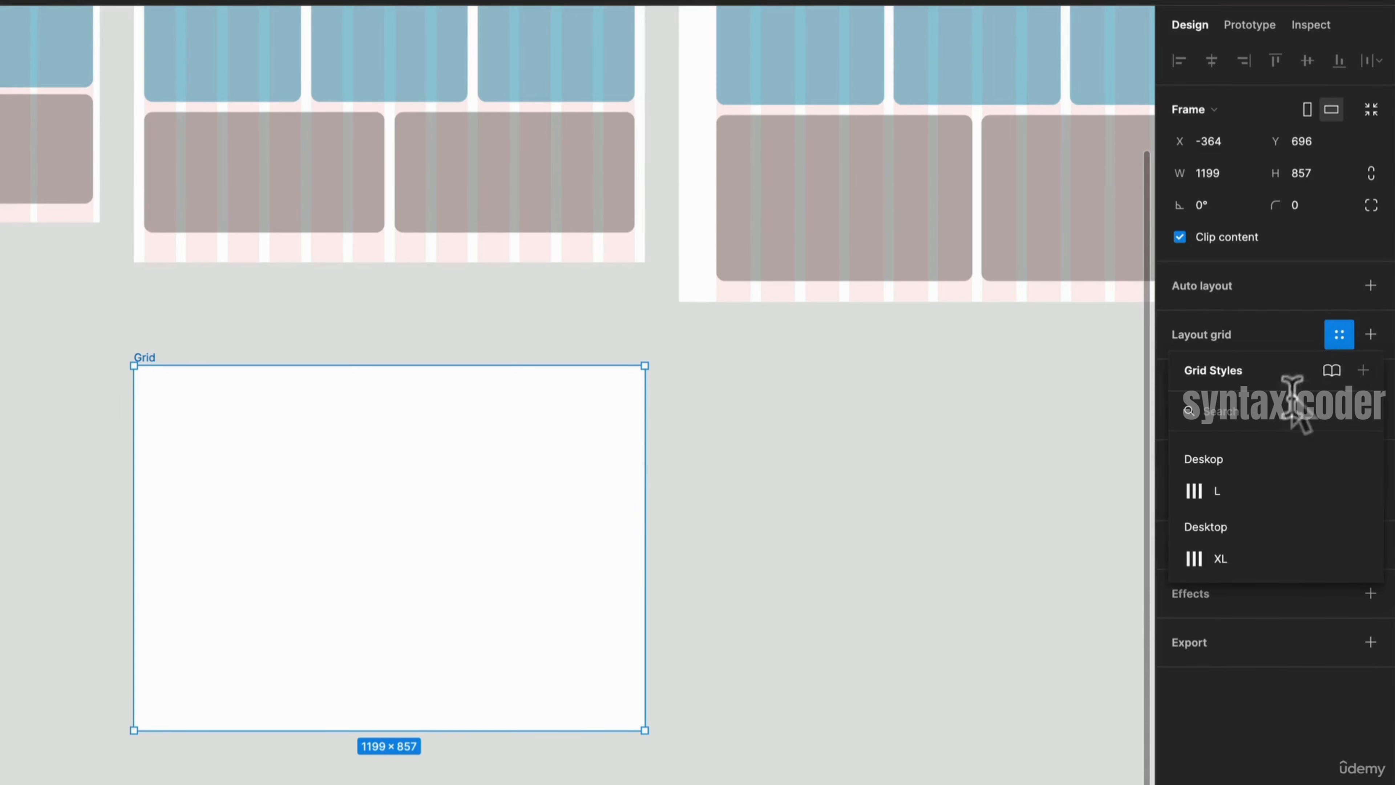
pyautogui.click(1223, 558)
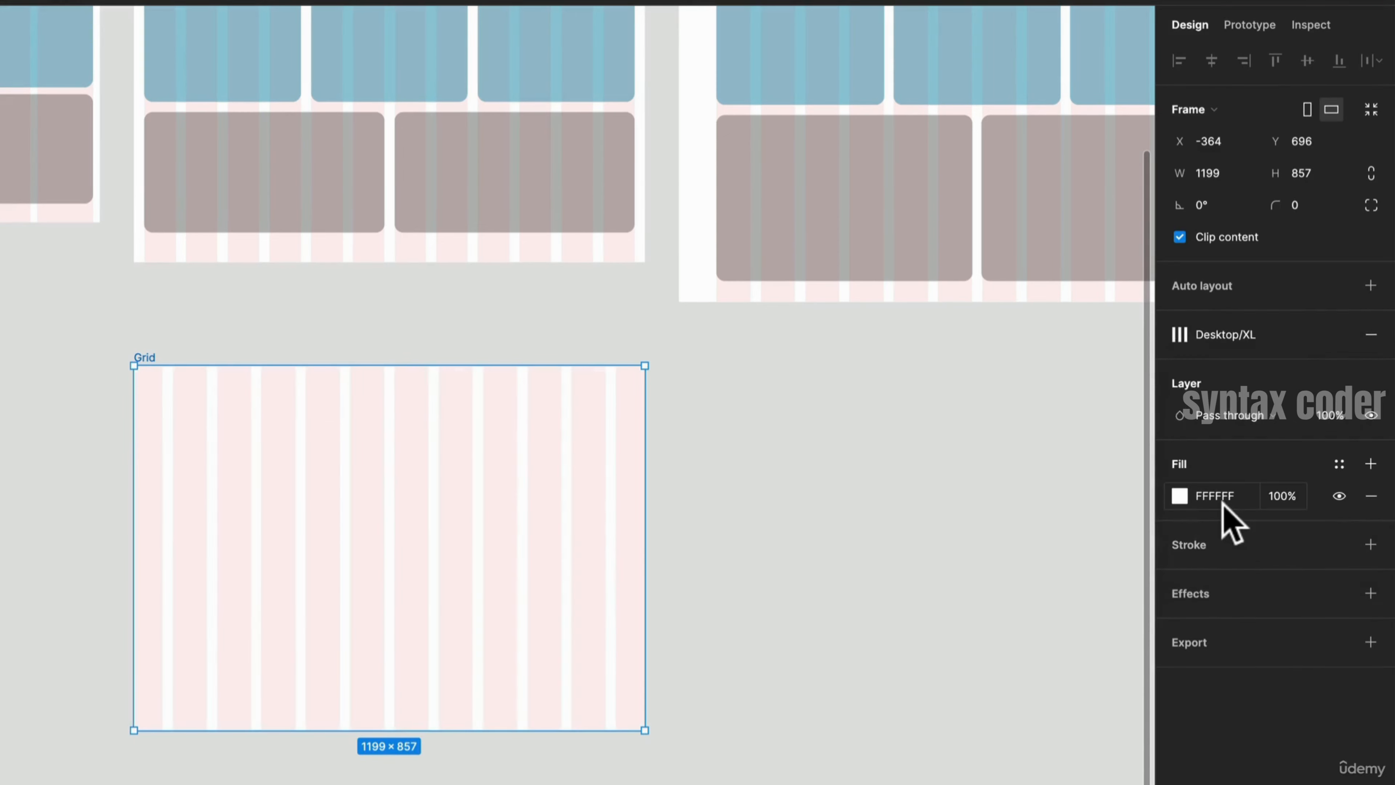
pyautogui.click(1267, 335)
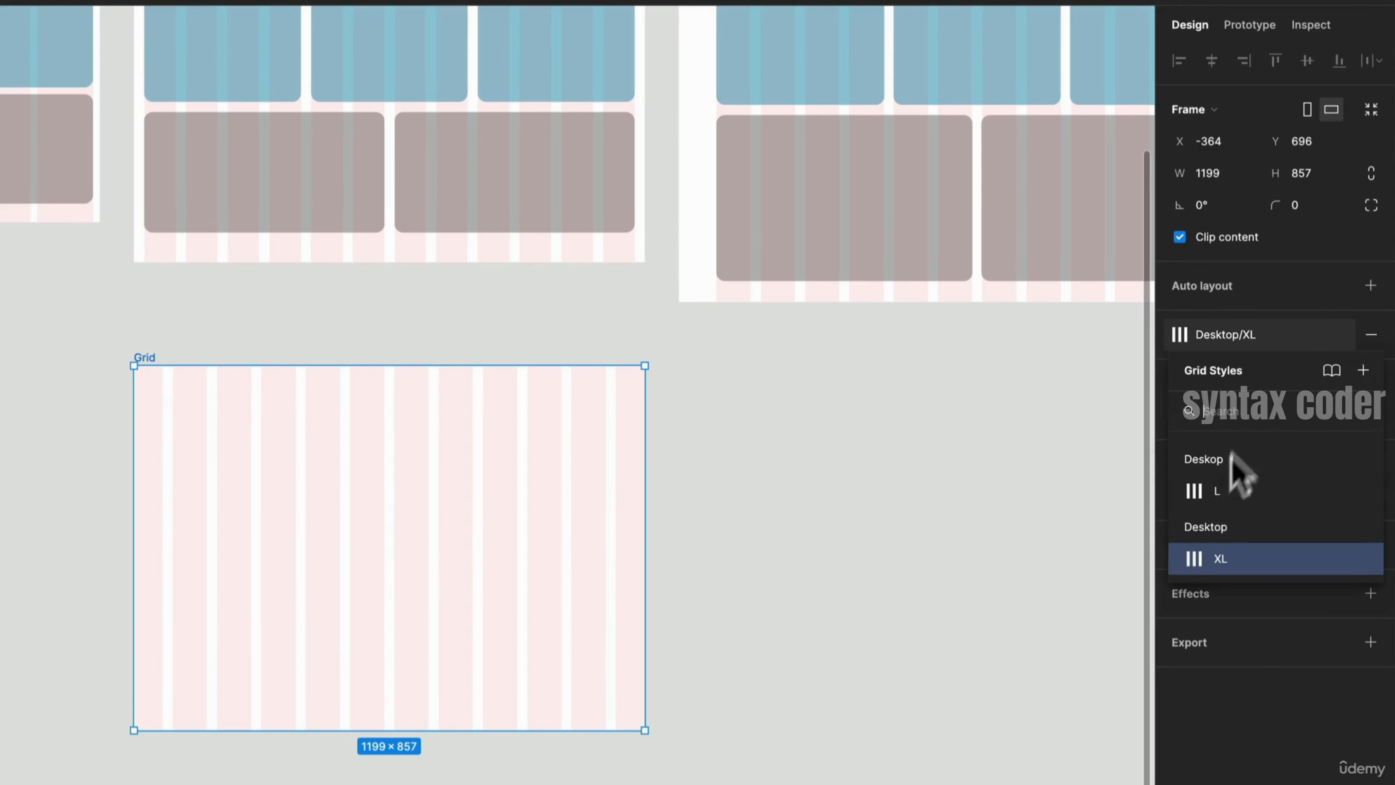
pyautogui.click(1217, 491)
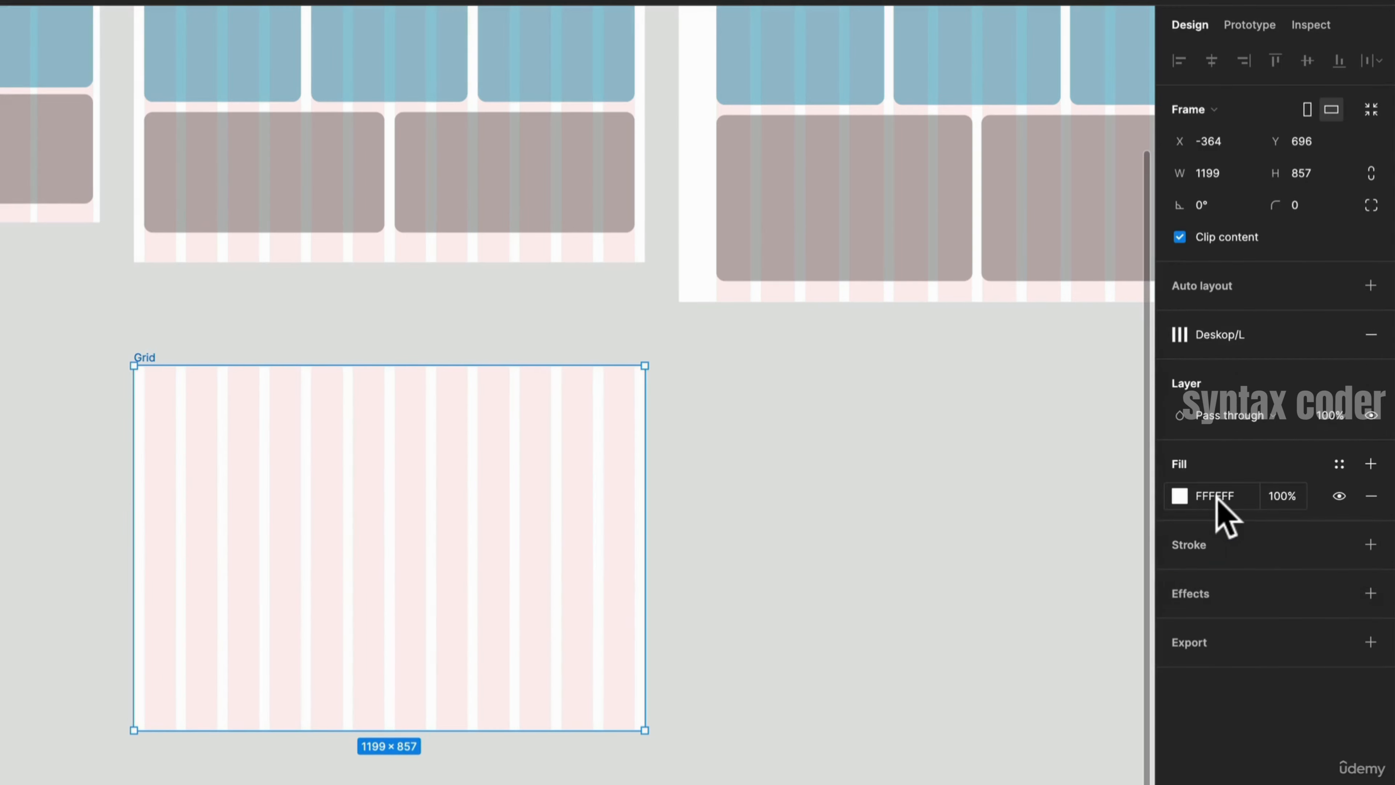
# - Move the Grid frame below the Extra Large frame and widen it to 1400 px
pyautogui.click(791, 531)
pyautogui.click(349, 481)
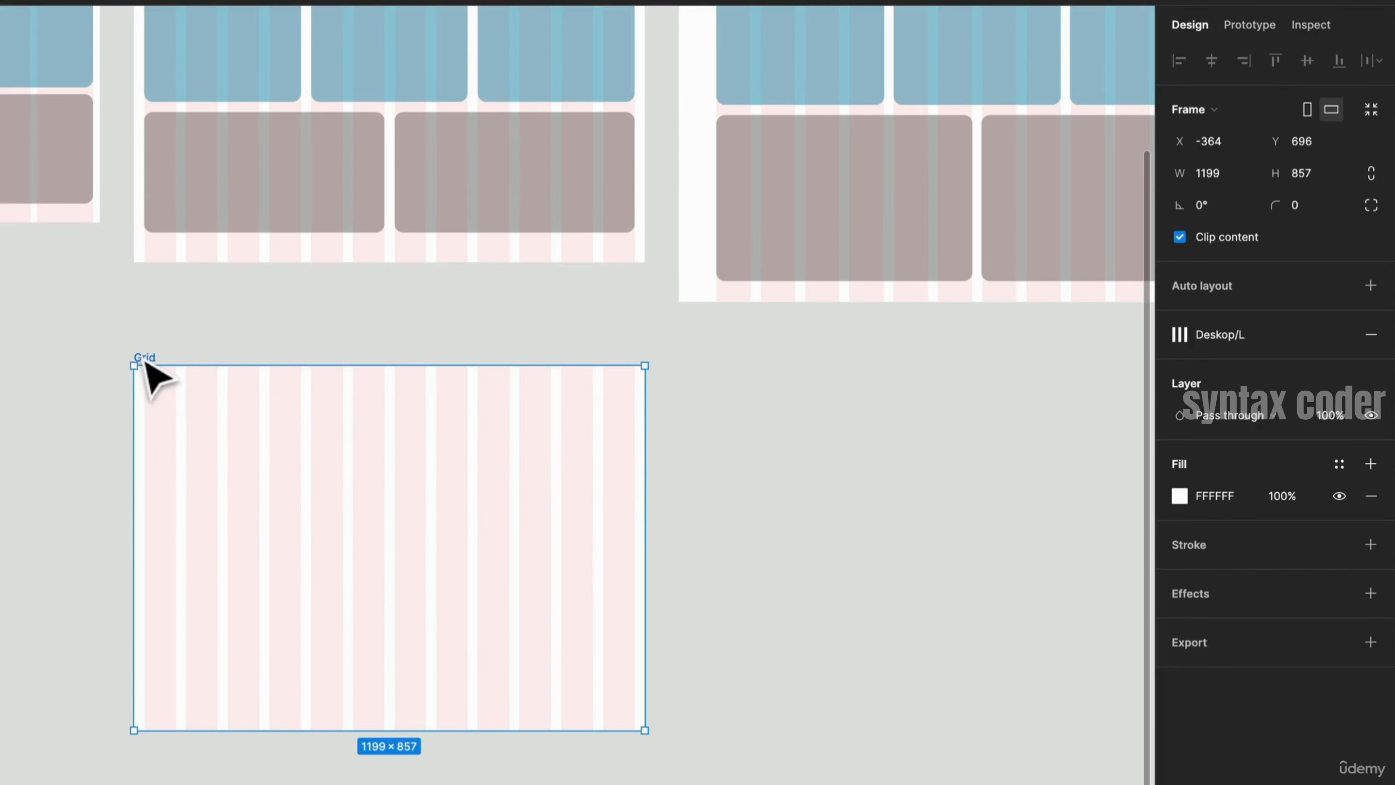
pyautogui.moveTo(146, 361); pyautogui.dragTo(688, 367)
pyautogui.moveTo(816, 442); pyautogui.dragTo(376, 438)
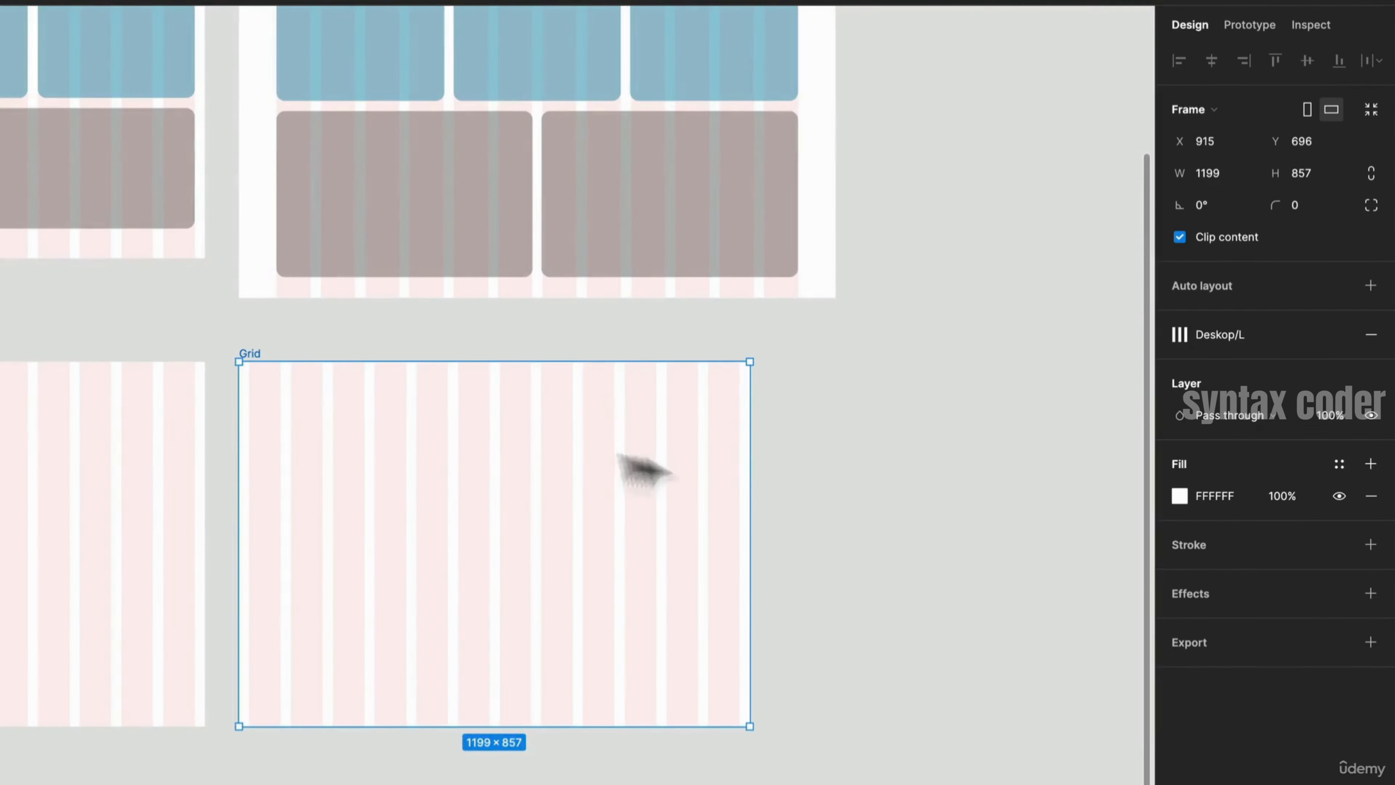
pyautogui.moveTo(742, 438); pyautogui.dragTo(839, 422)
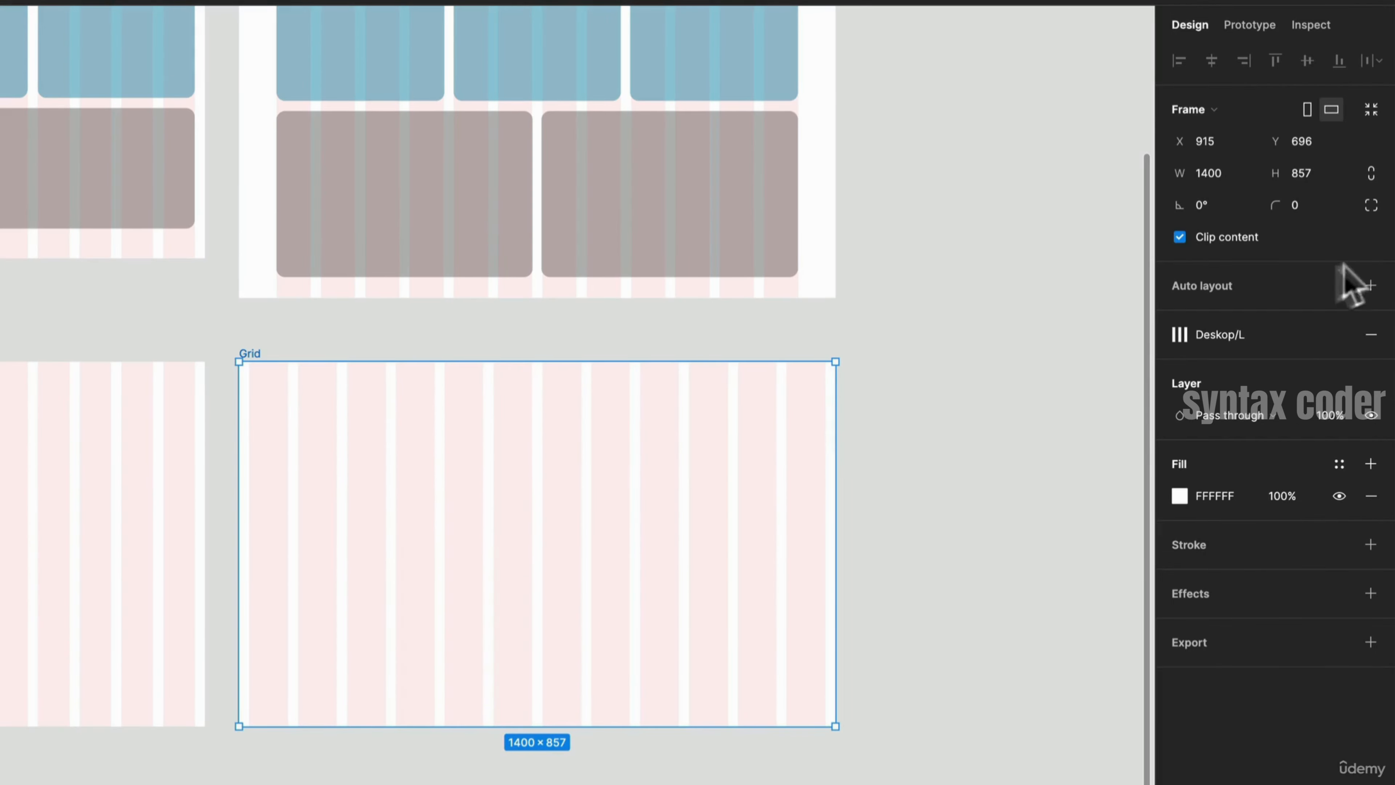
# - Apply the Desktop/XL style to the Grid frame and edit that style's column width to 60
pyautogui.click(1275, 343)
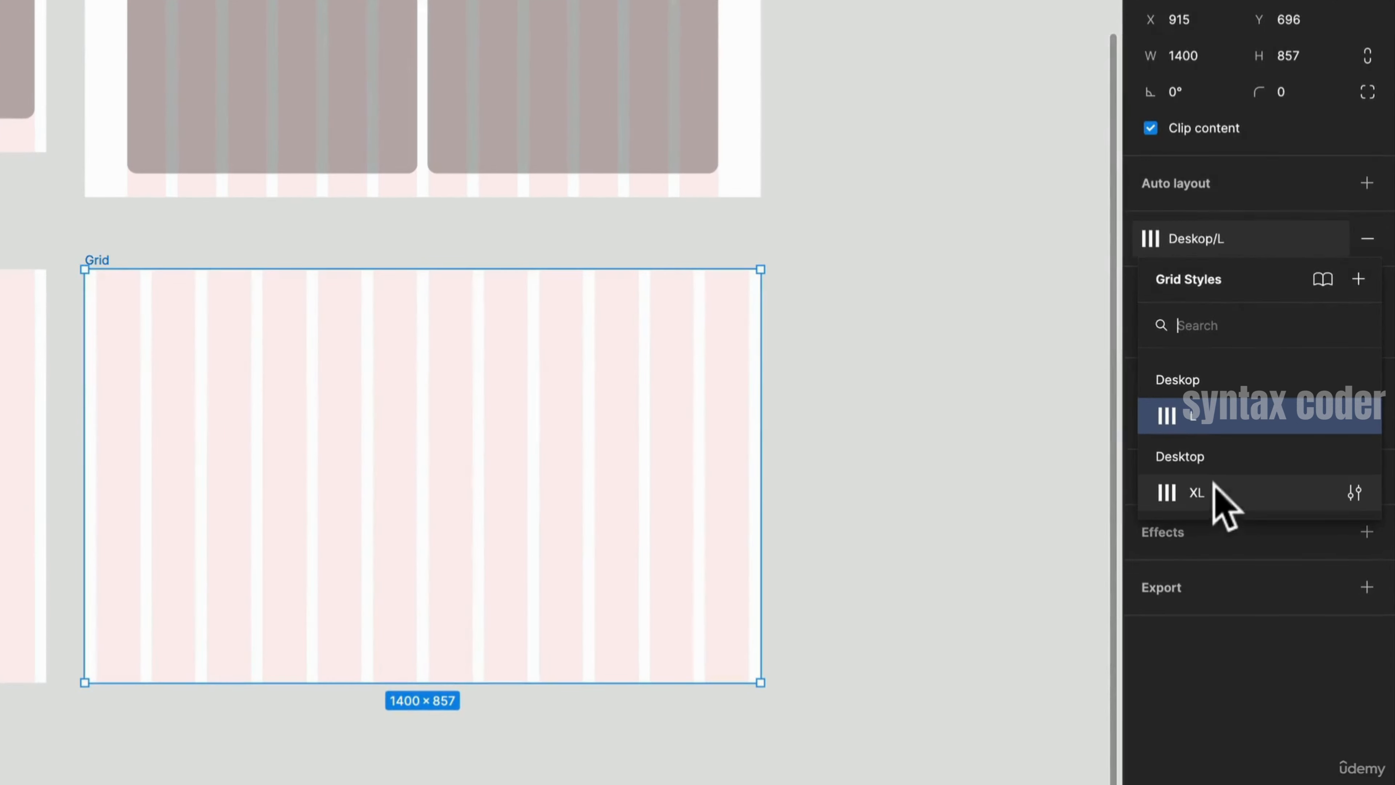
pyautogui.click(1197, 492)
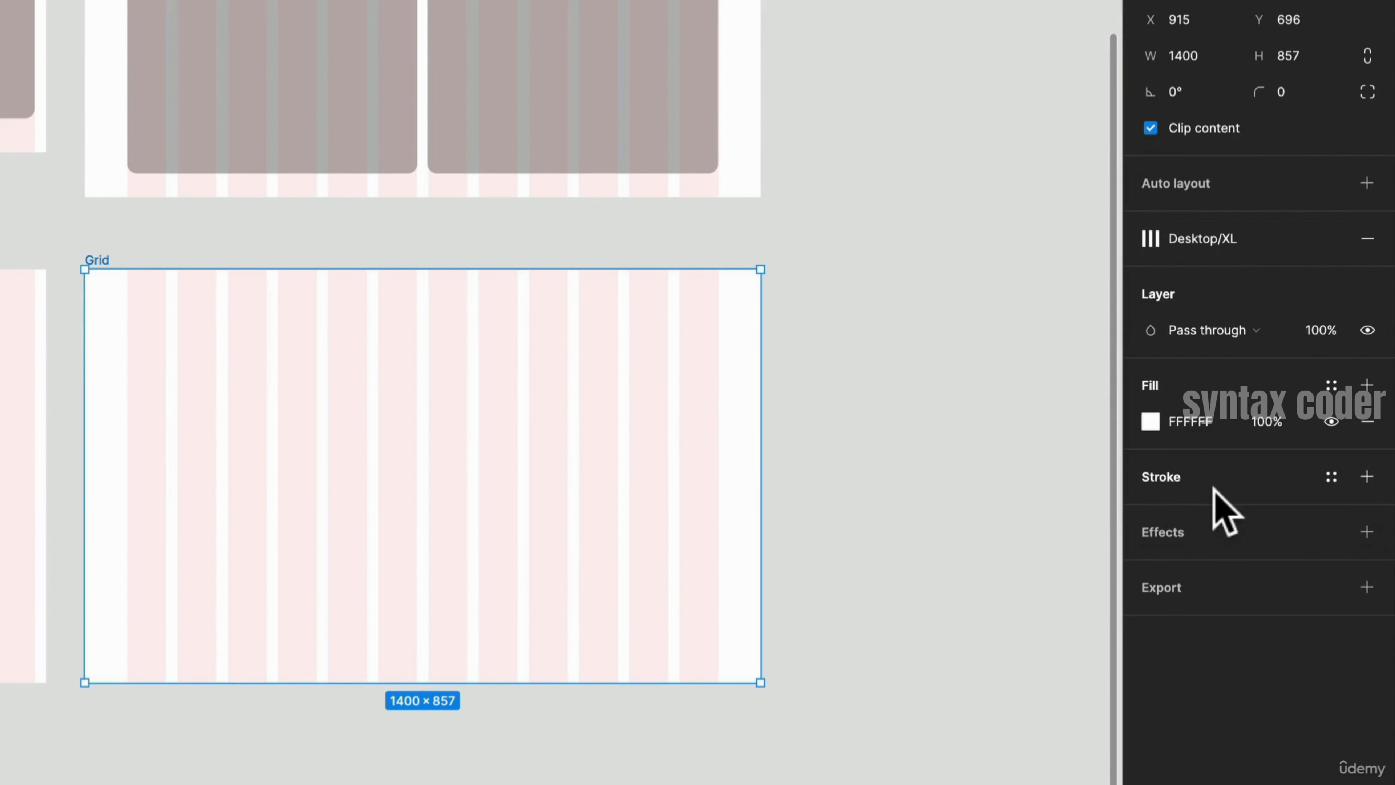
pyautogui.click(1236, 235)
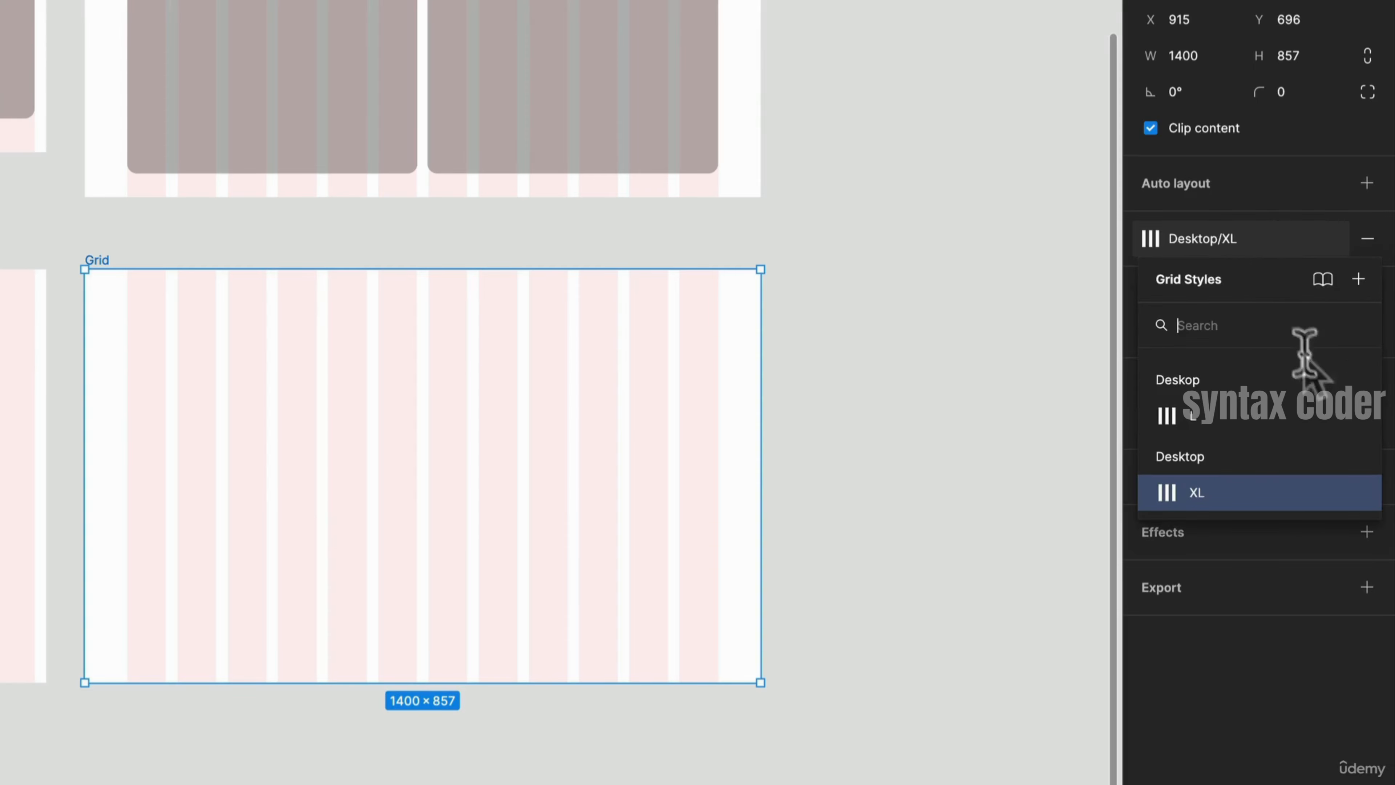
pyautogui.moveTo(1339, 480)
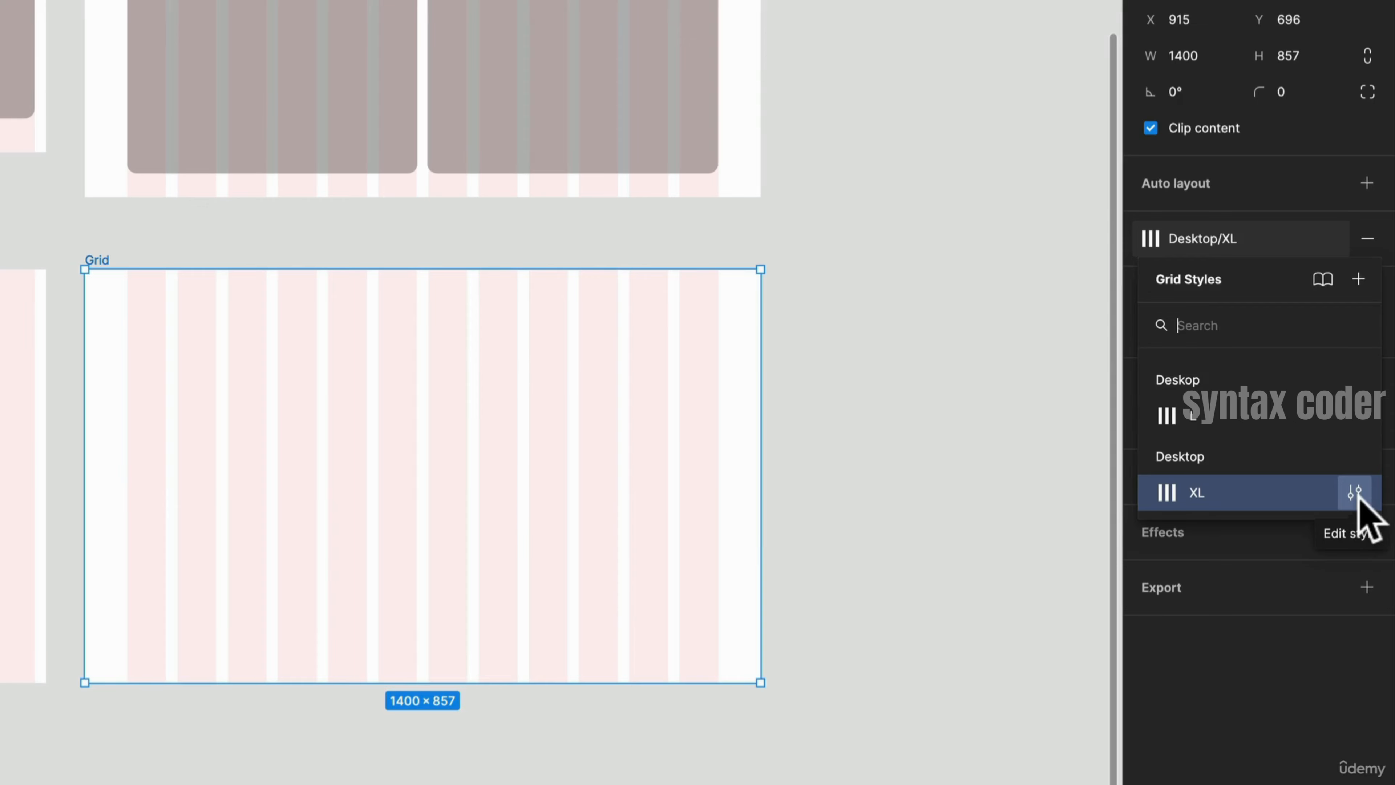
pyautogui.click(1355, 493)
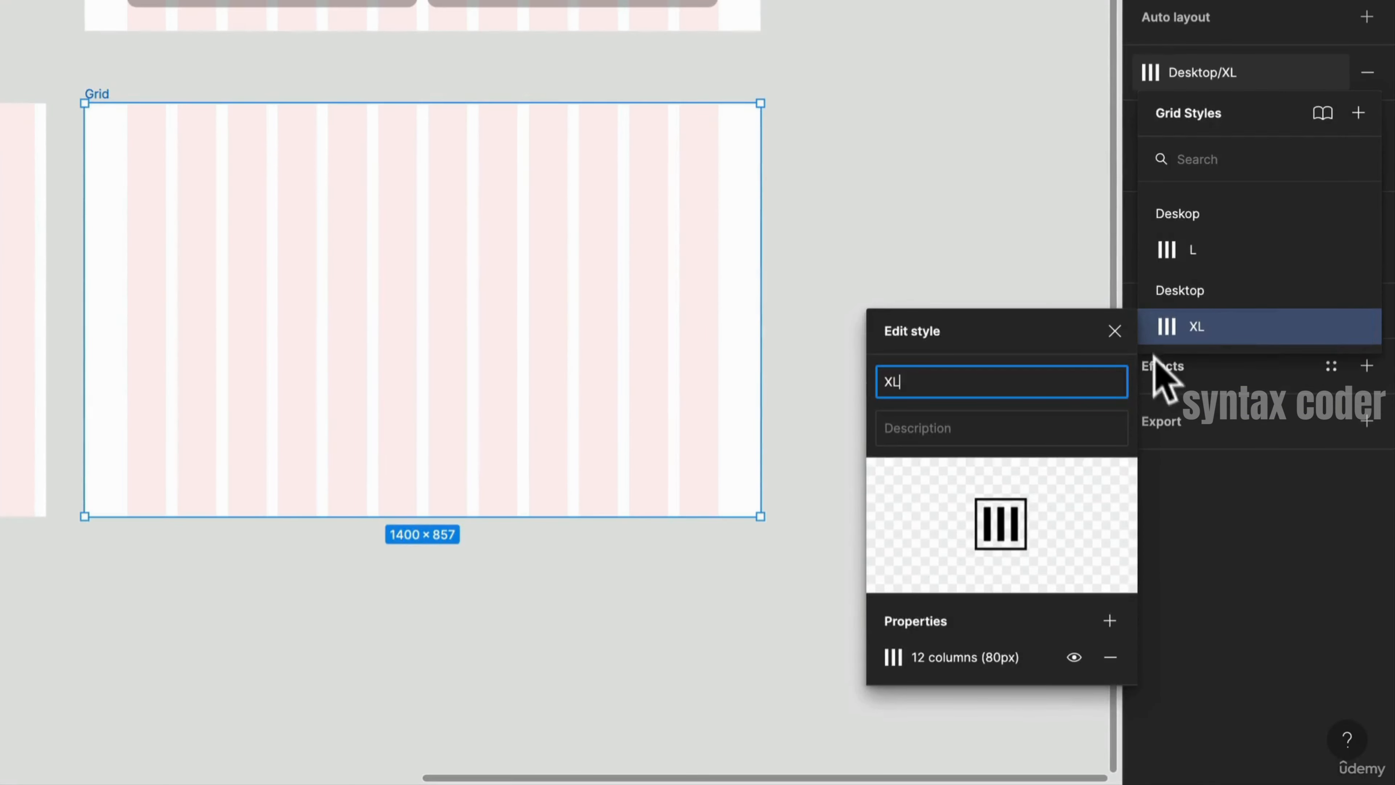
pyautogui.click(993, 657)
pyautogui.click(894, 658)
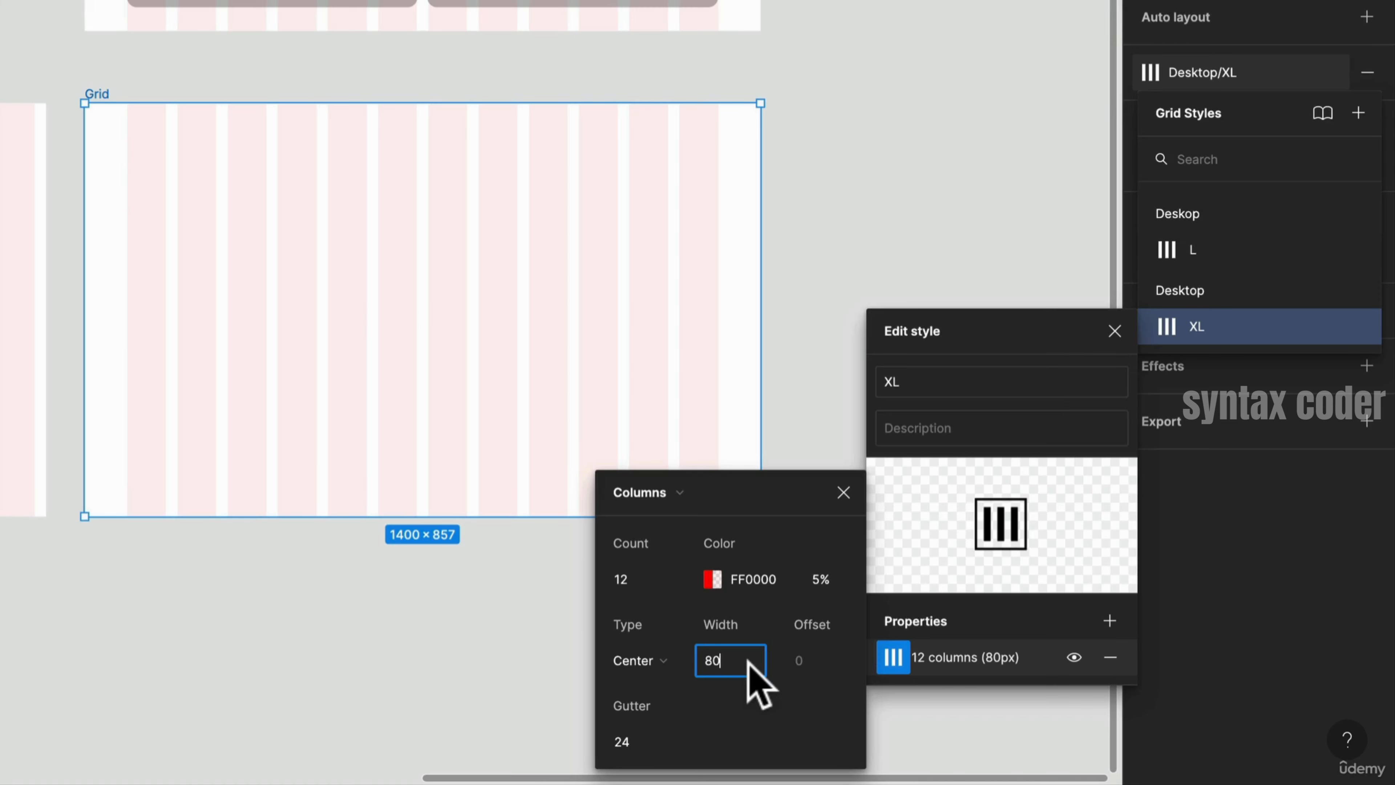
pyautogui.press('BackSpace')
pyautogui.press('Return')
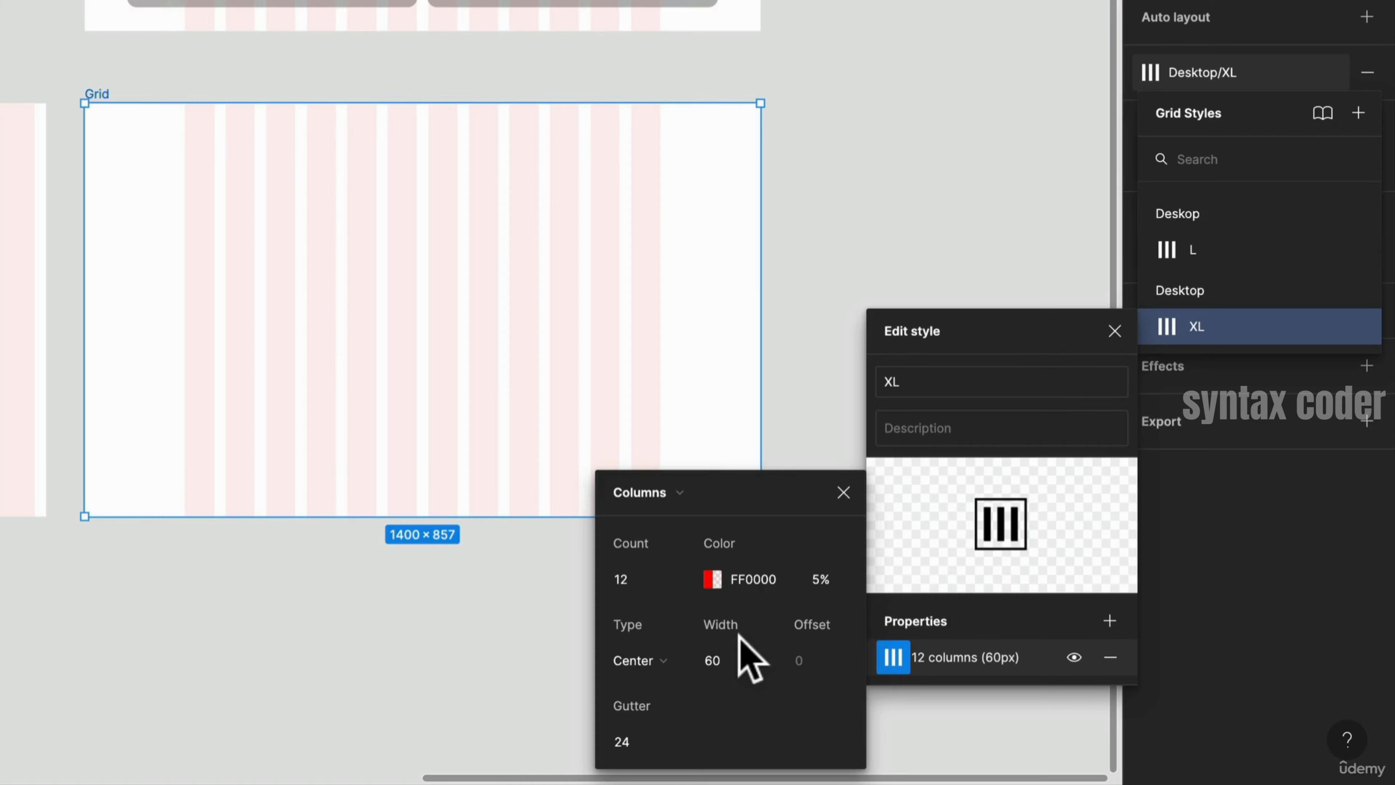
pyautogui.scroll(10, 387, 385)
pyautogui.scroll(-3, 379, 356)
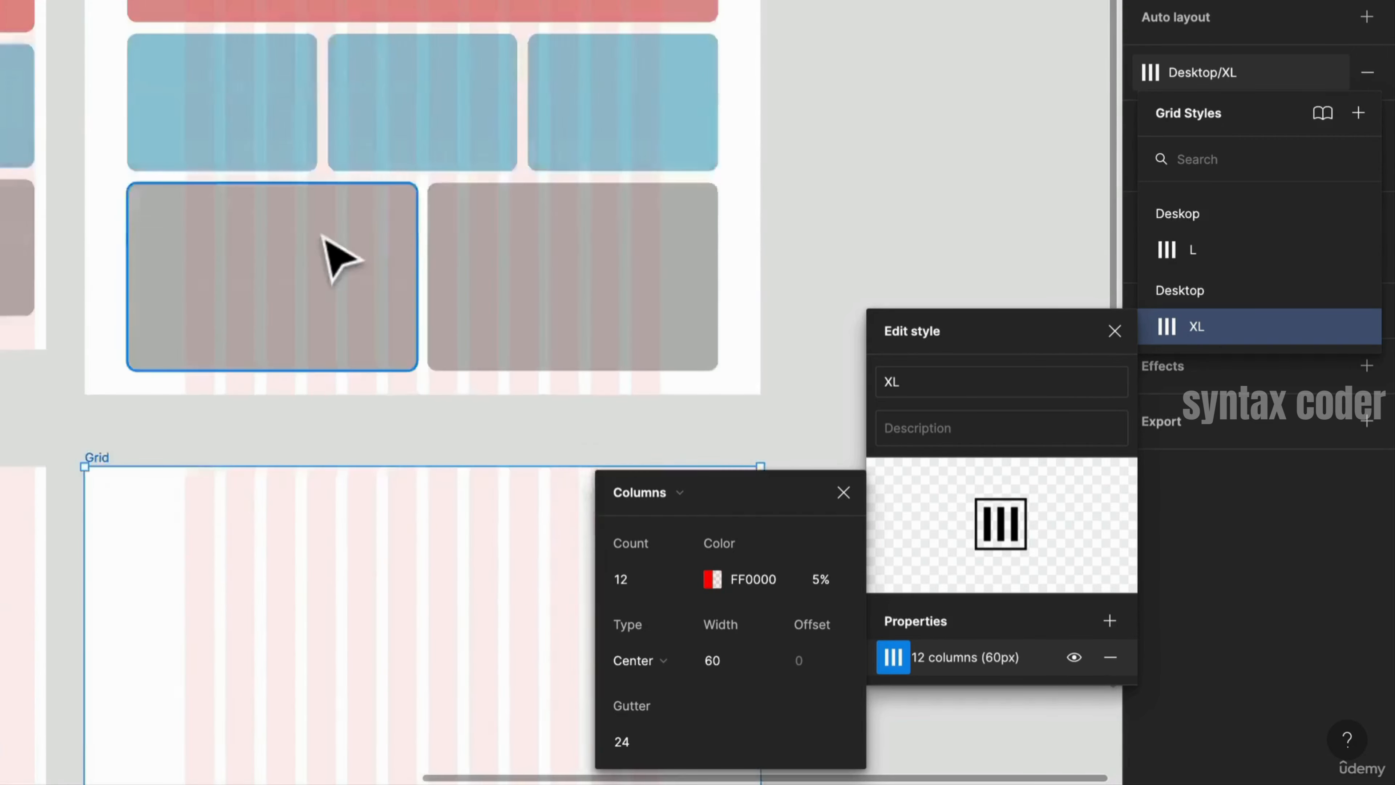
# - Publish the Deskop/L and Desktop/XL grid styles to the file's library
pyautogui.scroll(2, 327, 233)
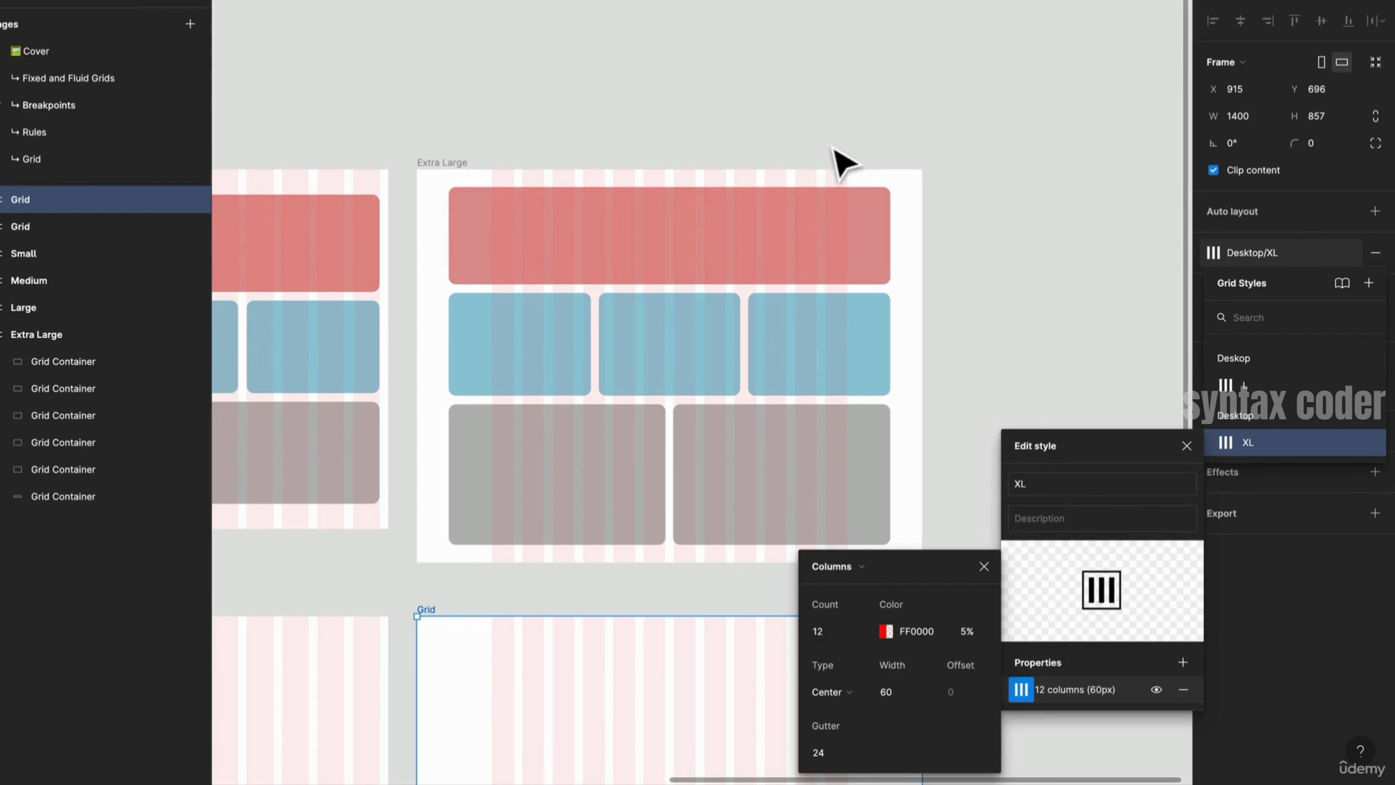
pyautogui.click(484, 604)
pyautogui.click(486, 619)
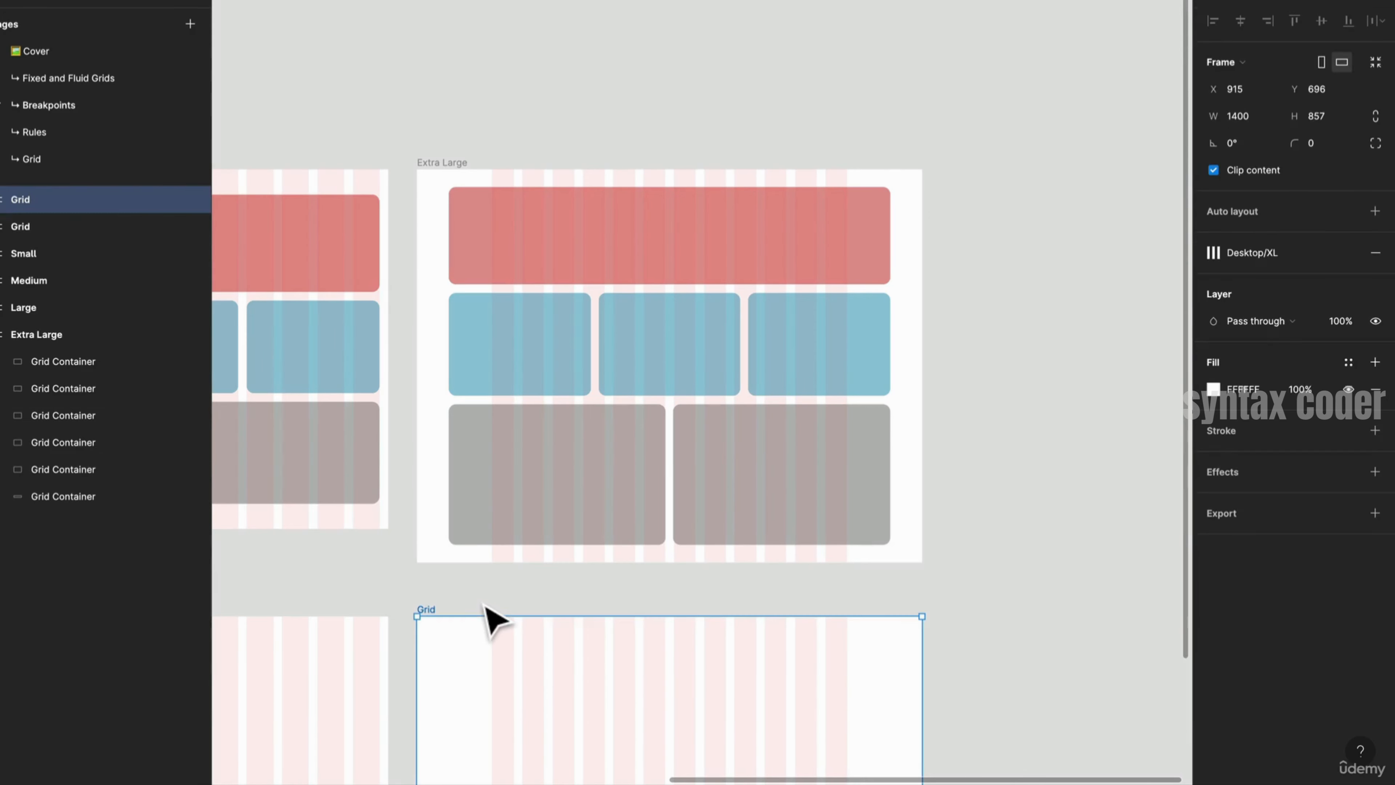
pyautogui.moveTo(485, 605); pyautogui.dragTo(550, 277)
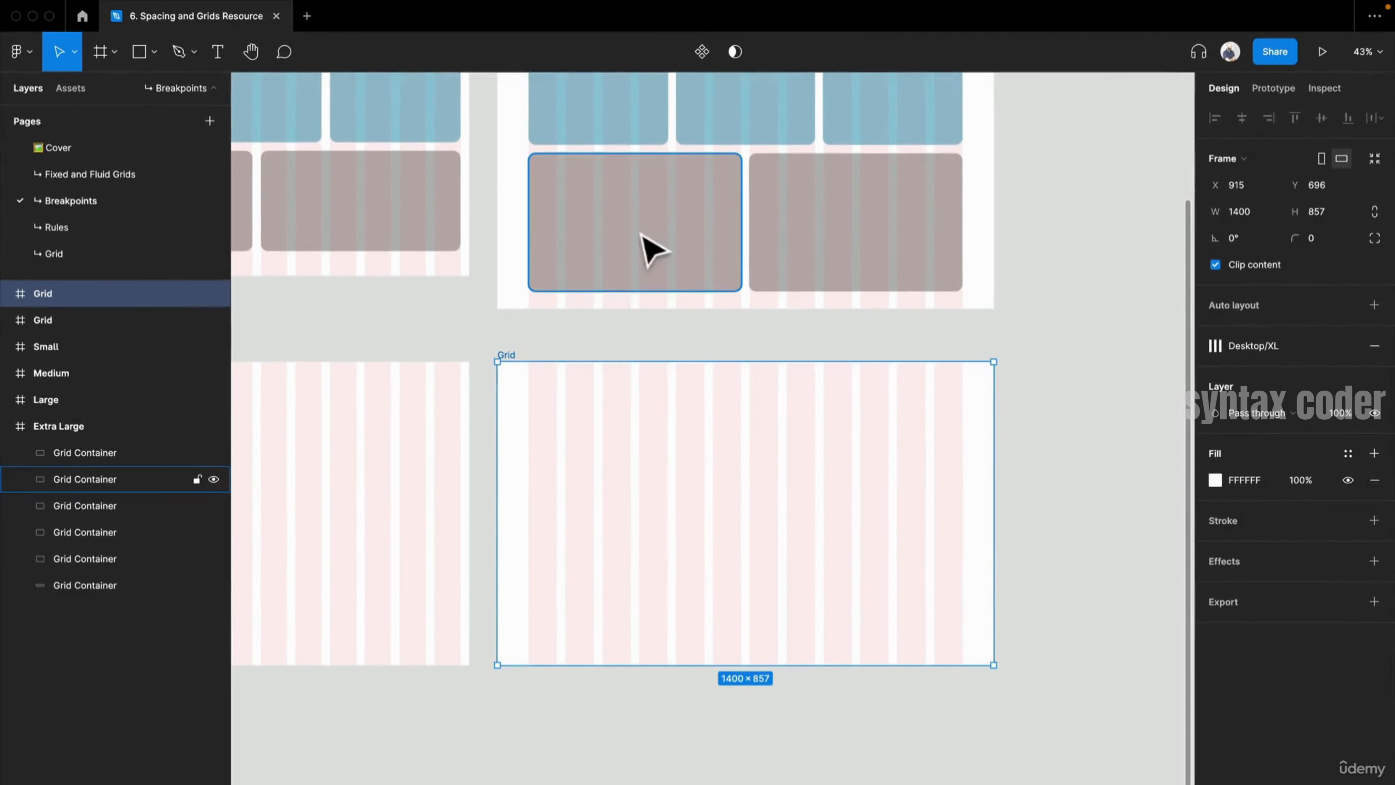
pyautogui.click(670, 346)
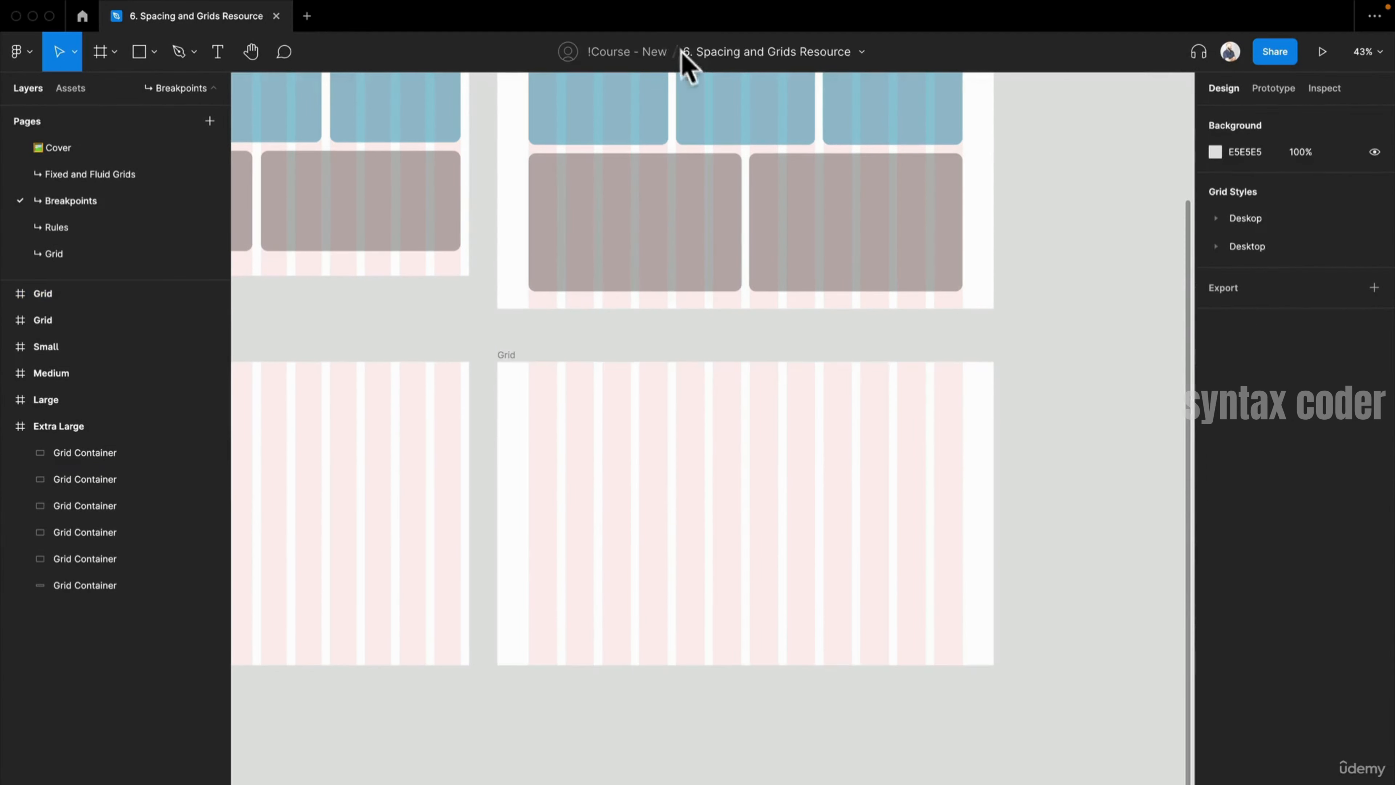
pyautogui.click(860, 52)
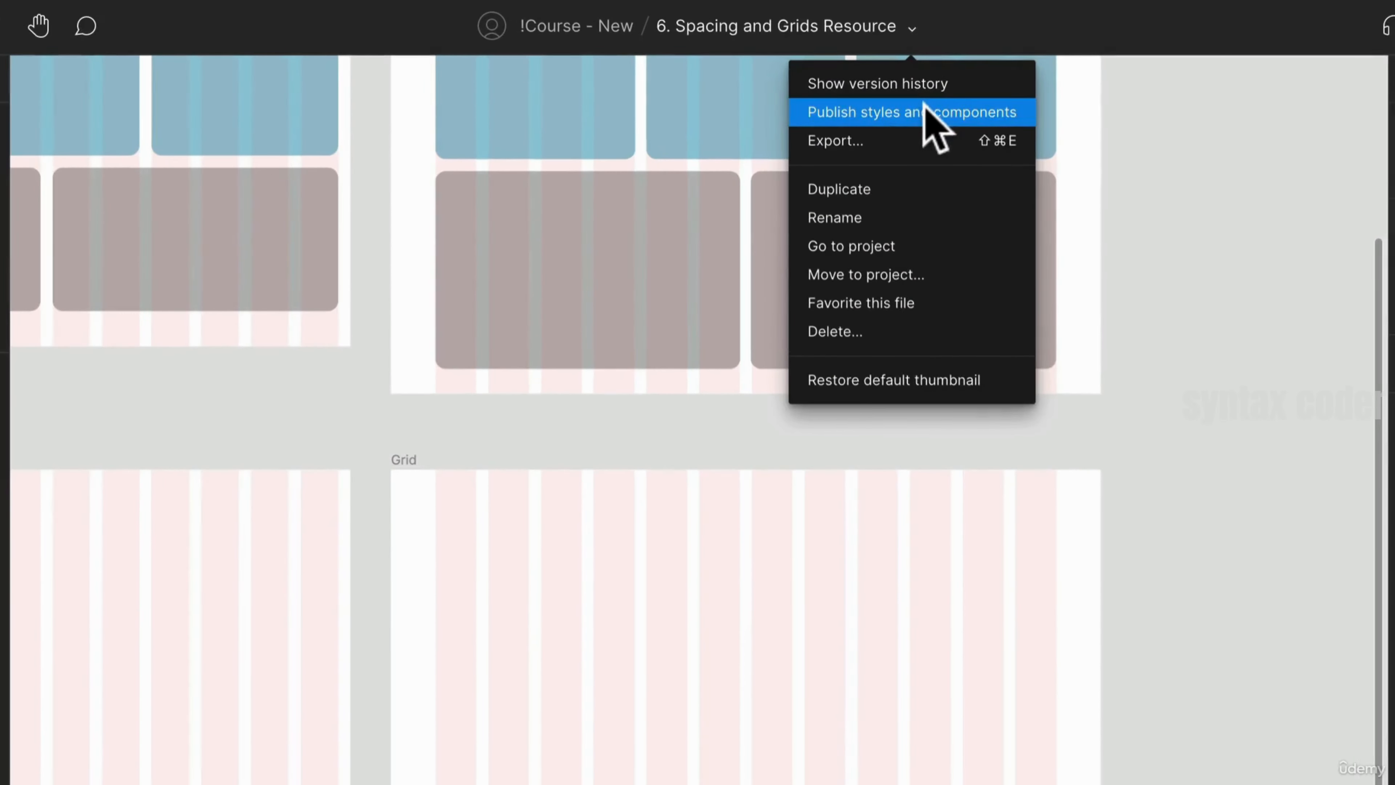
pyautogui.click(898, 111)
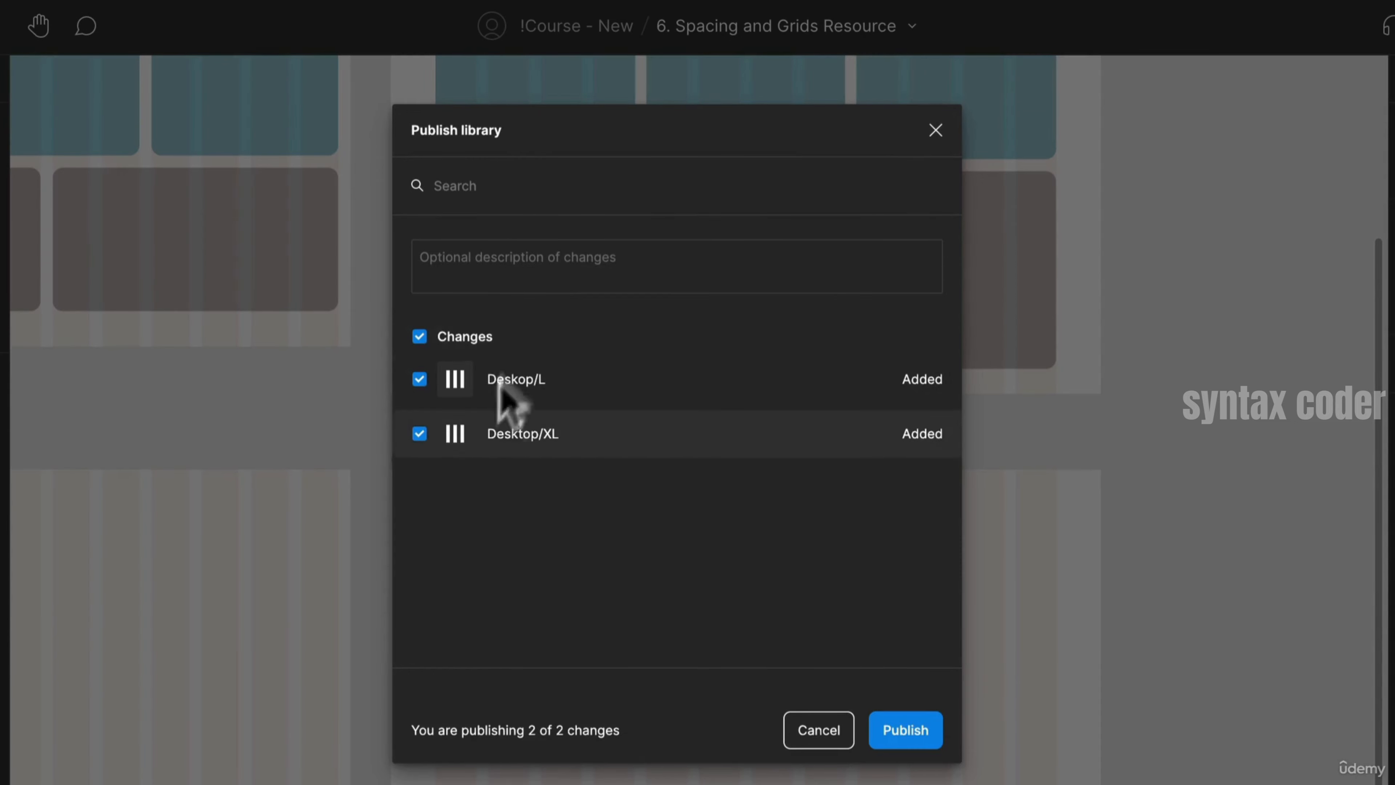
pyautogui.click(908, 731)
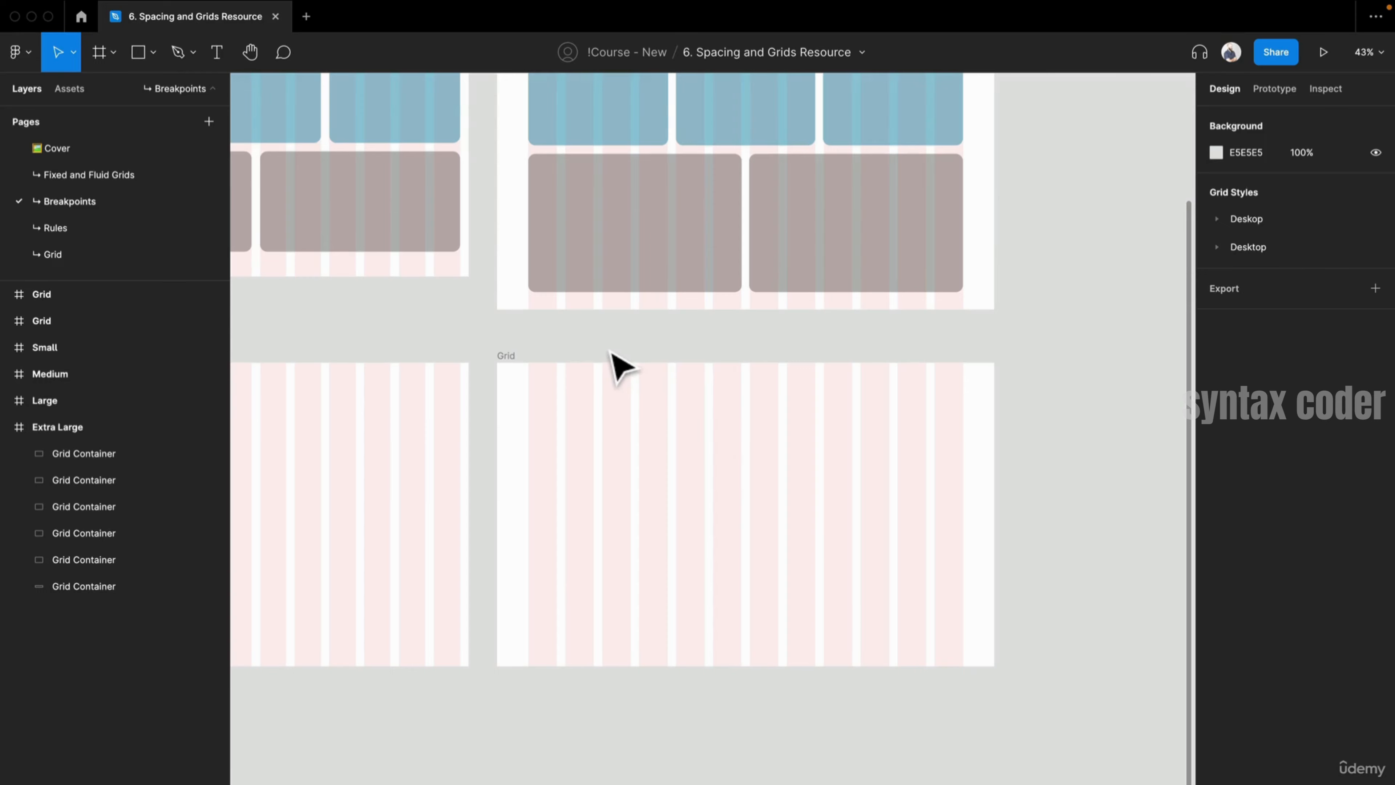
pyautogui.click(504, 358)
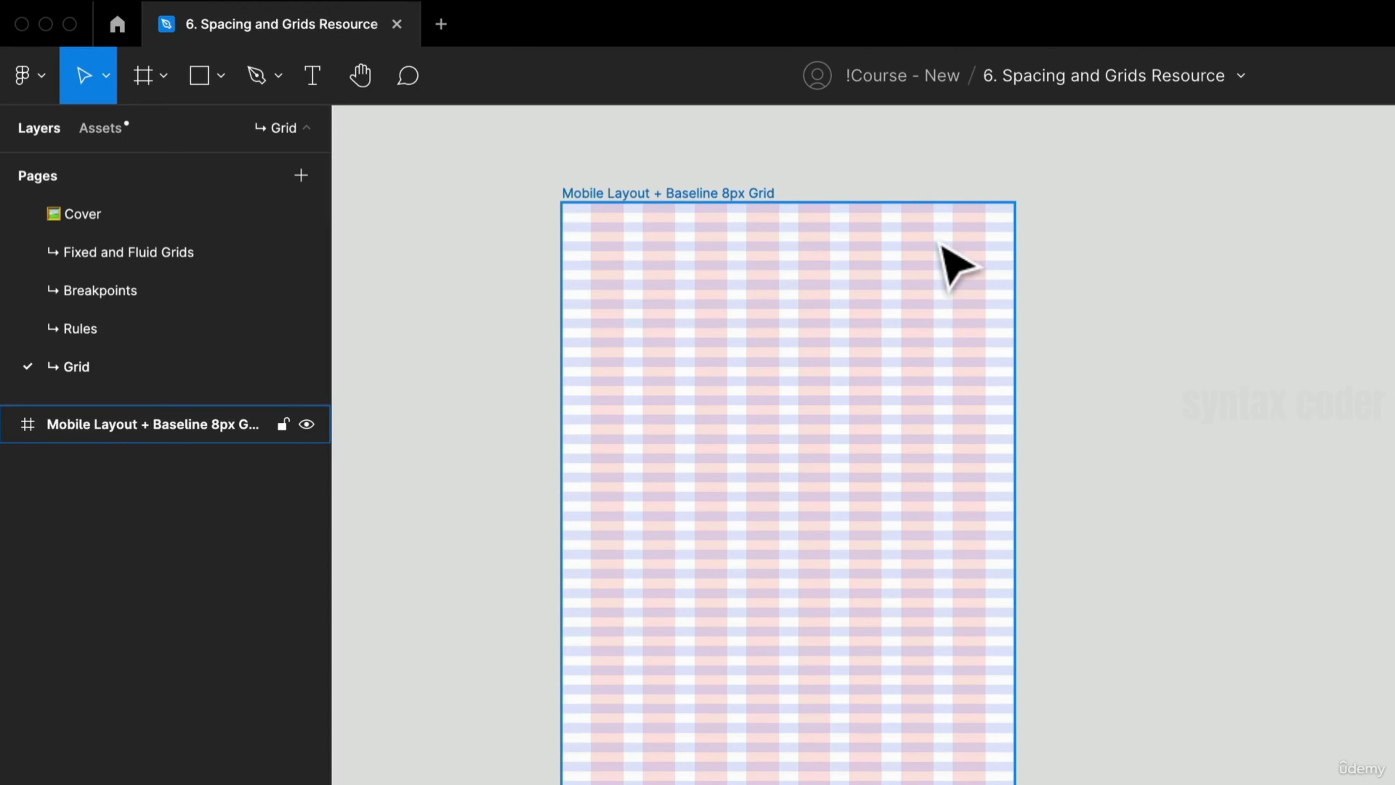
# - Create a new iPhone 13 / 13 Pro frame (390 × 844) beside the existing mobile grid frame
pyautogui.click(1233, 446)
pyautogui.moveTo(1338, 489); pyautogui.dragTo(1011, 388)
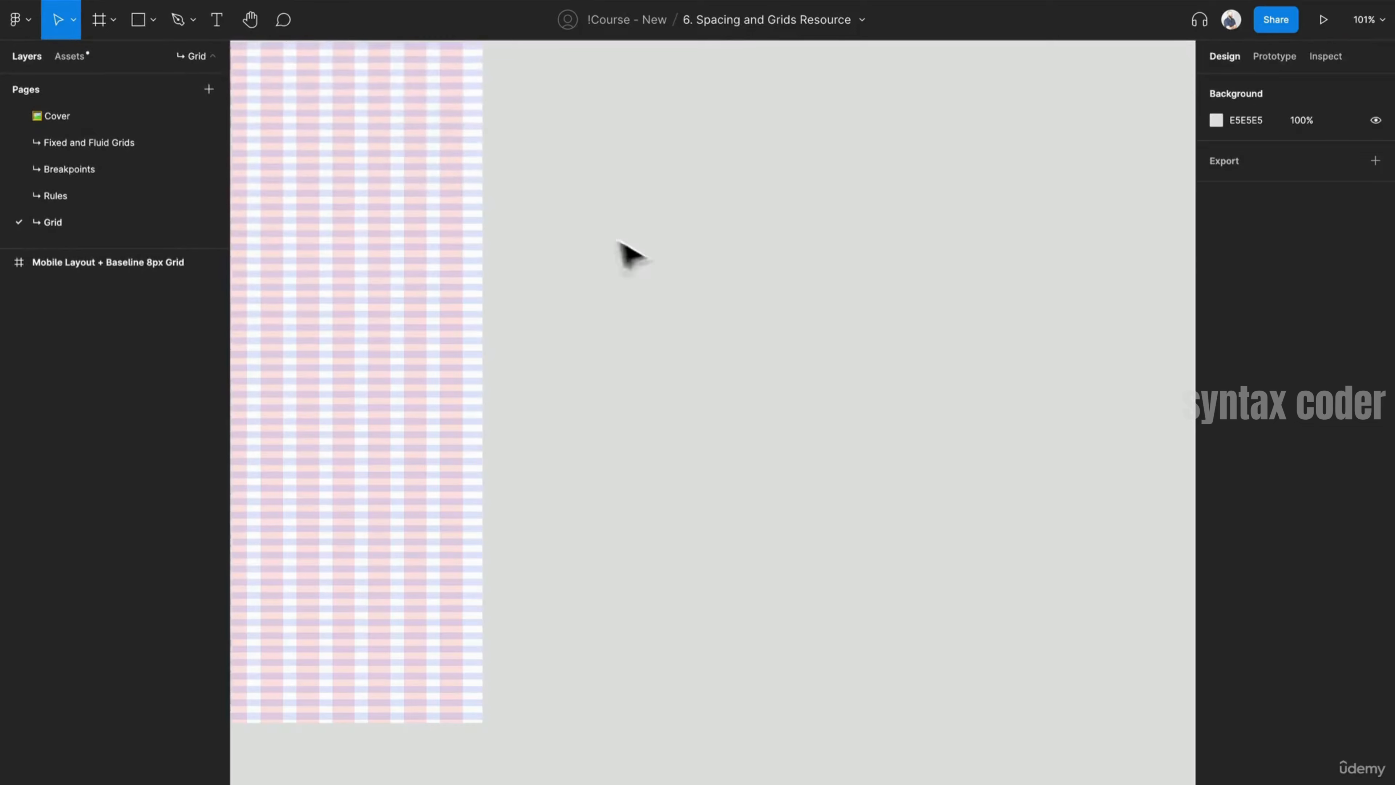
pyautogui.scroll(-4, 868, 378)
pyautogui.moveTo(1167, 417); pyautogui.dragTo(1158, 435)
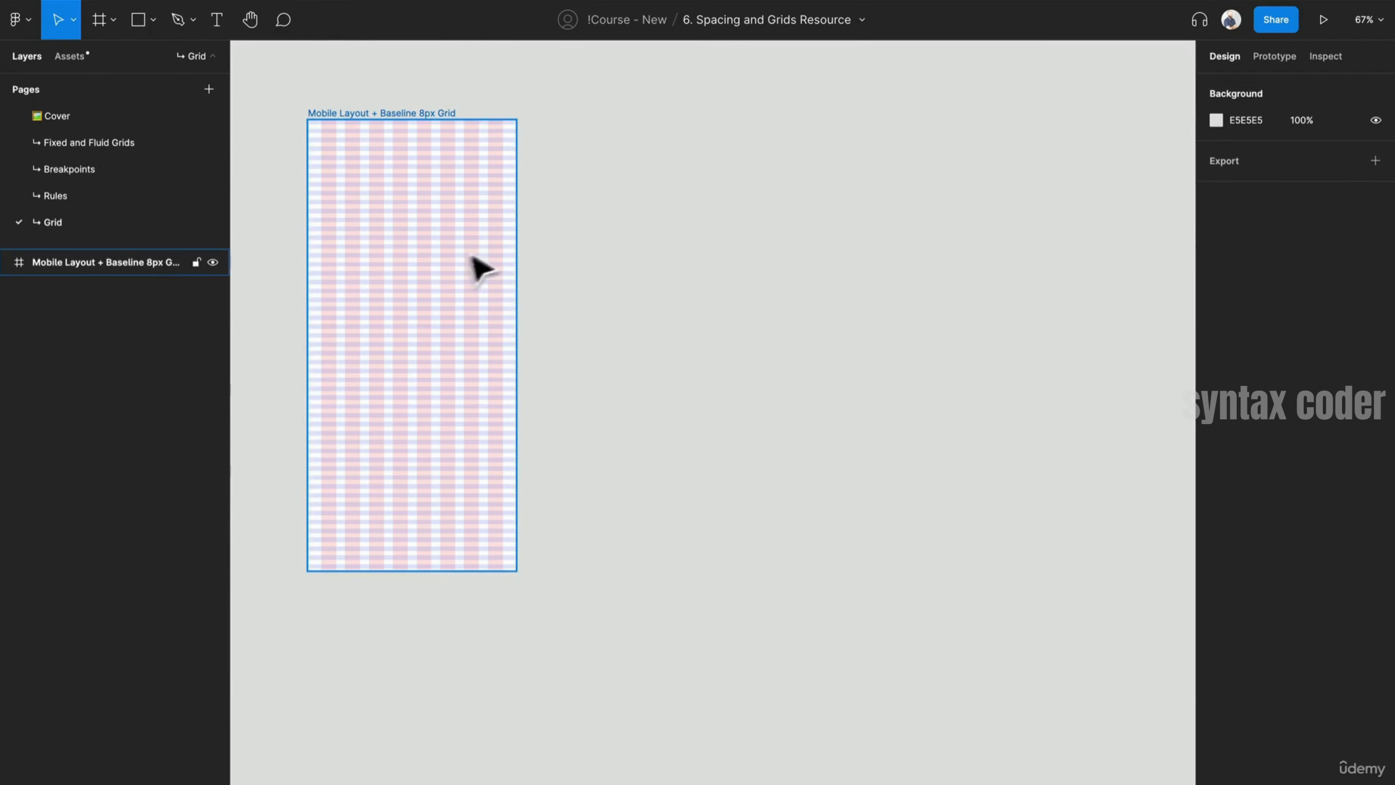
pyautogui.moveTo(638, 268); pyautogui.dragTo(522, 291)
pyautogui.press('f')
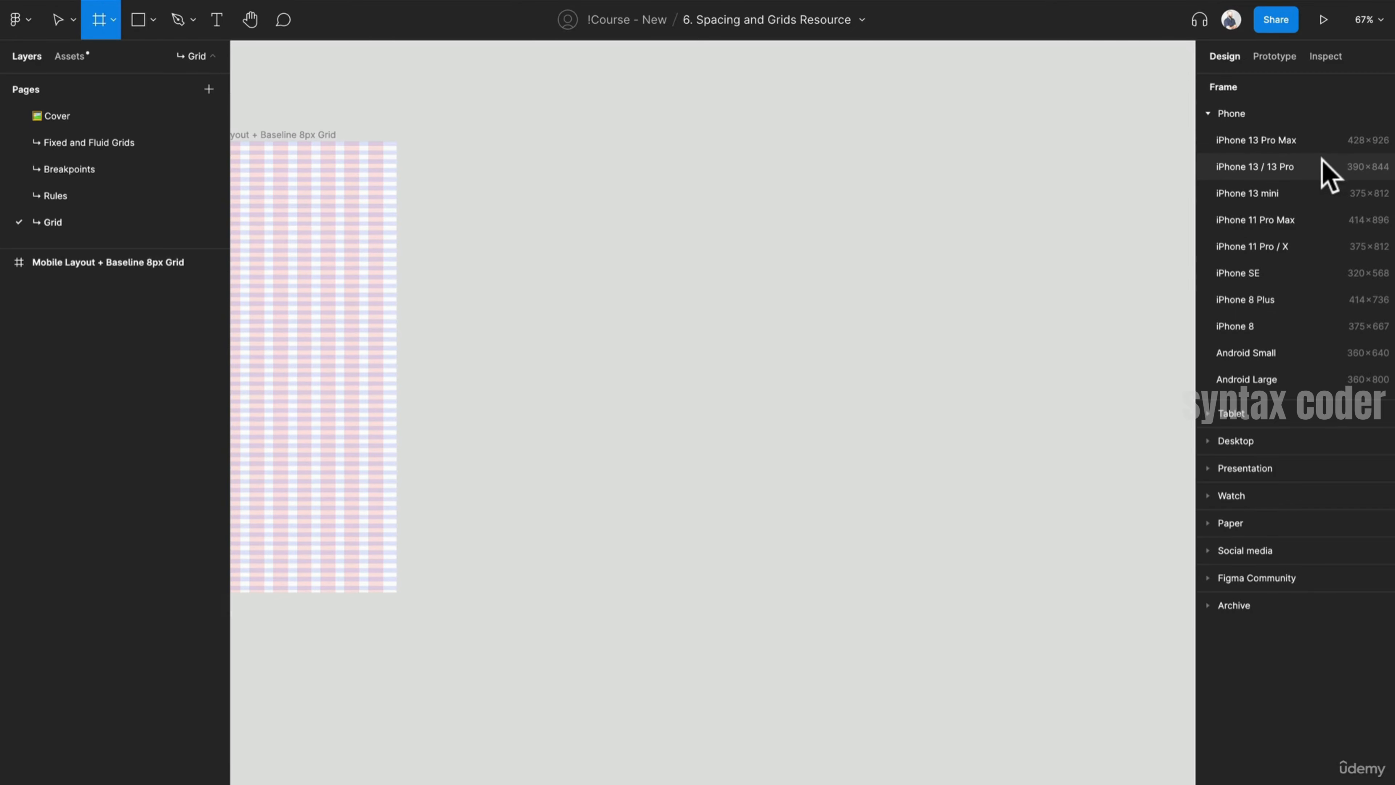
pyautogui.click(1323, 167)
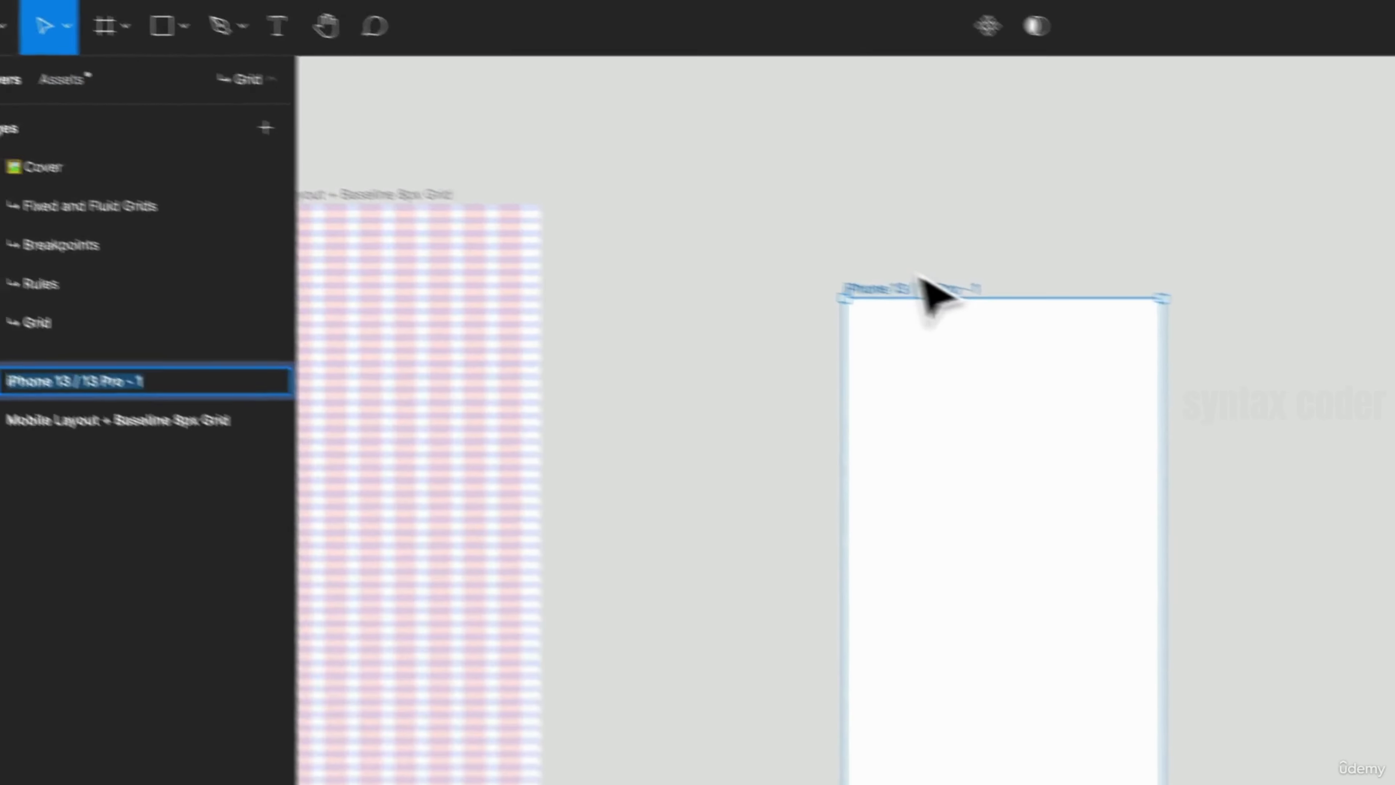
# - Rename the new frame Mobile Layout Grid and reposition it slightly higher on the canvas
pyautogui.write('Mobile Layout Grid')
pyautogui.press('Return')
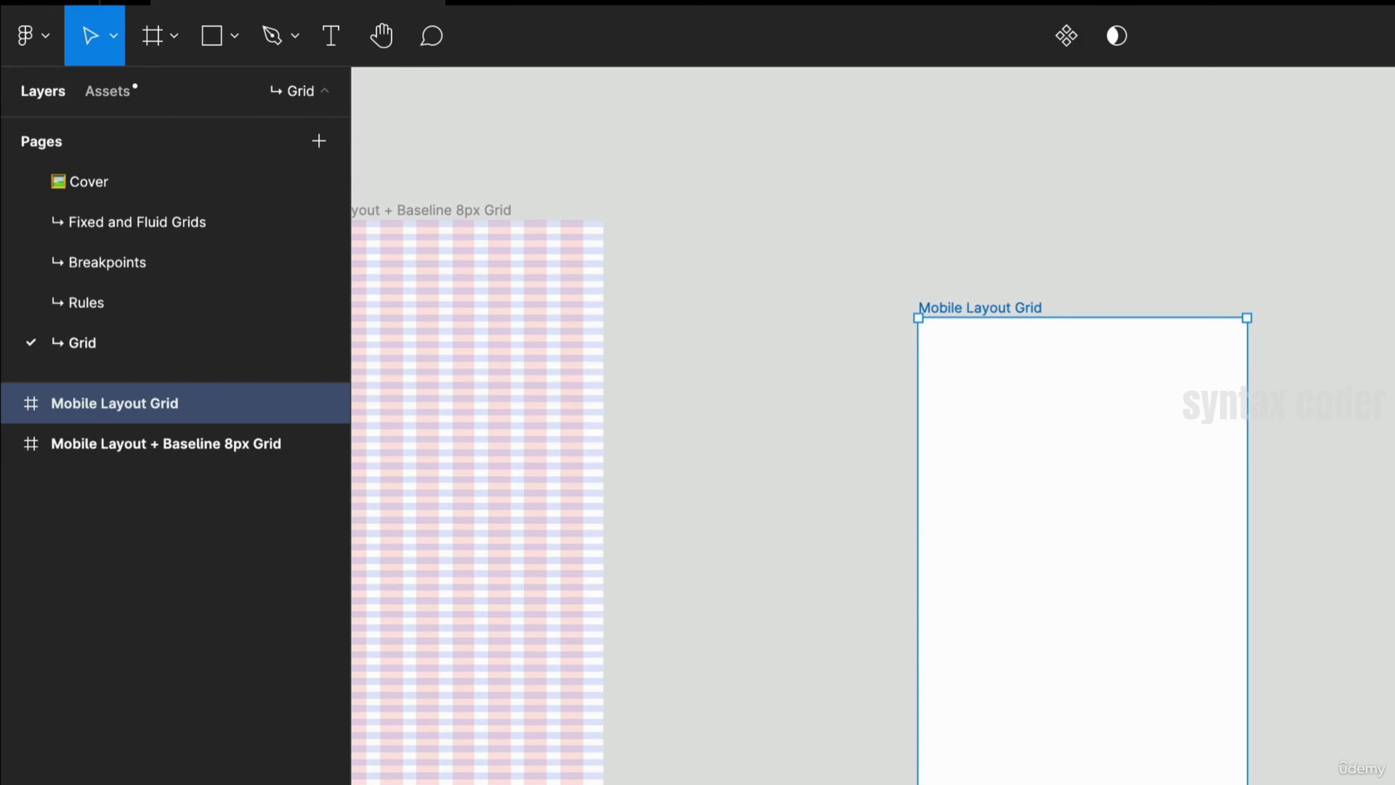
pyautogui.moveTo(1020, 301); pyautogui.dragTo(1003, 203)
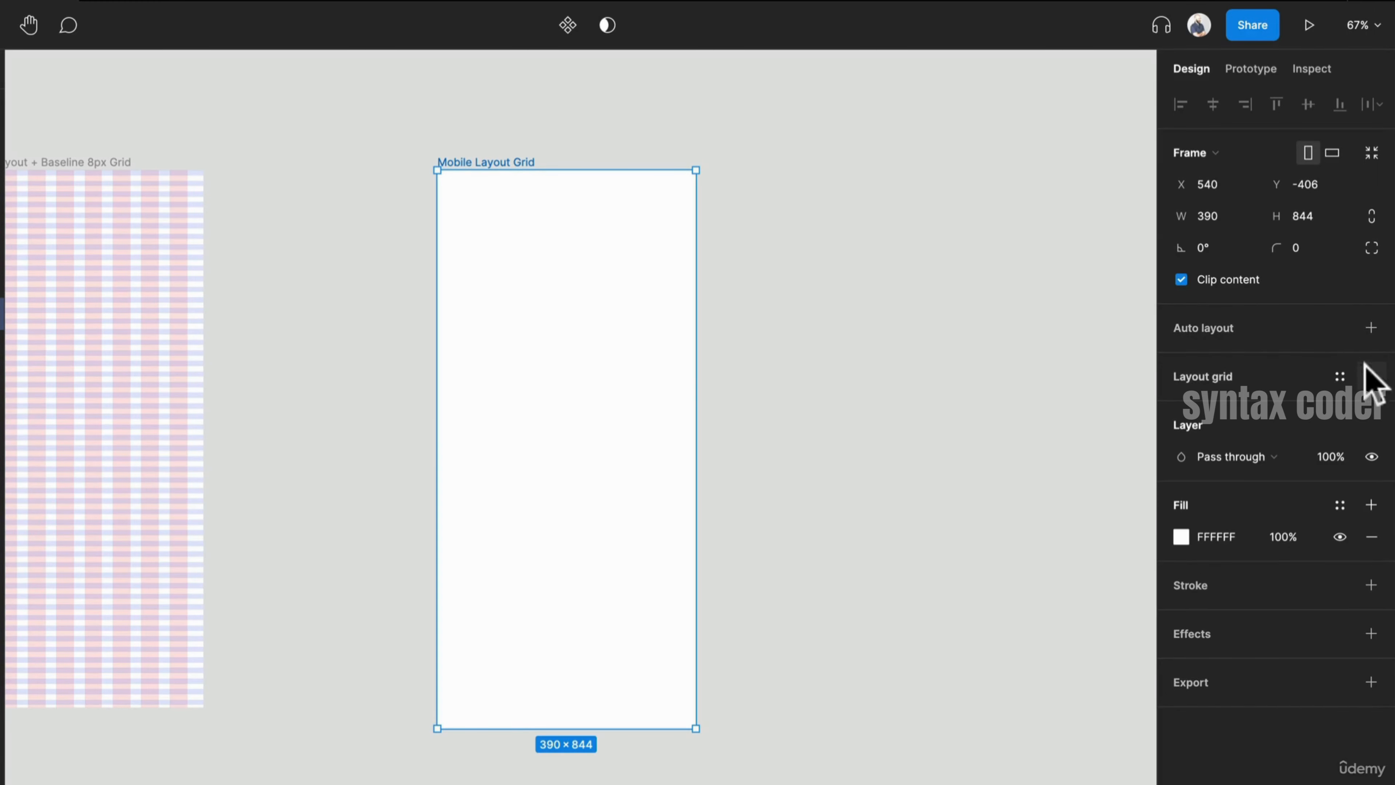
# - Add a layout grid to the frame, switch it to columns, and set the column count to 8
pyautogui.click(1371, 376)
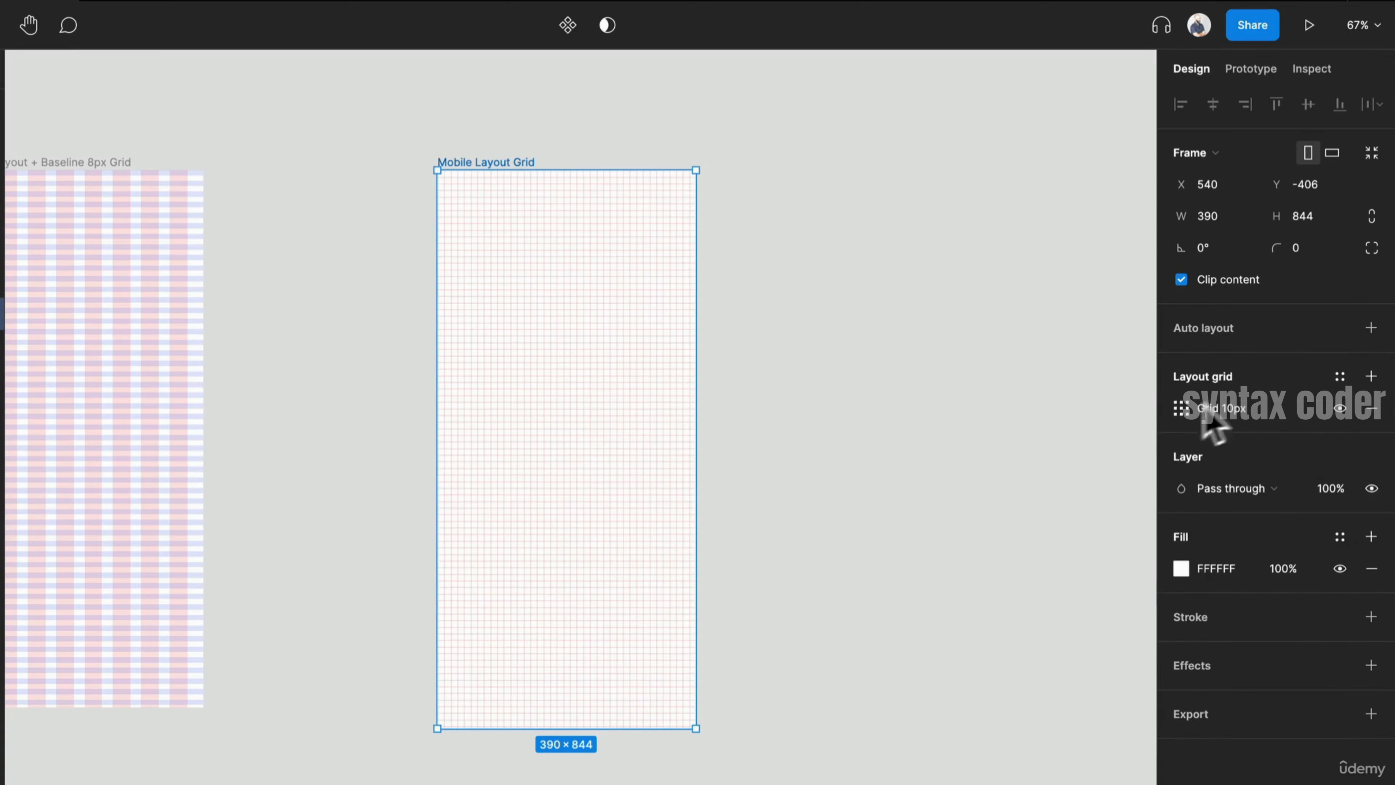
pyautogui.click(1180, 408)
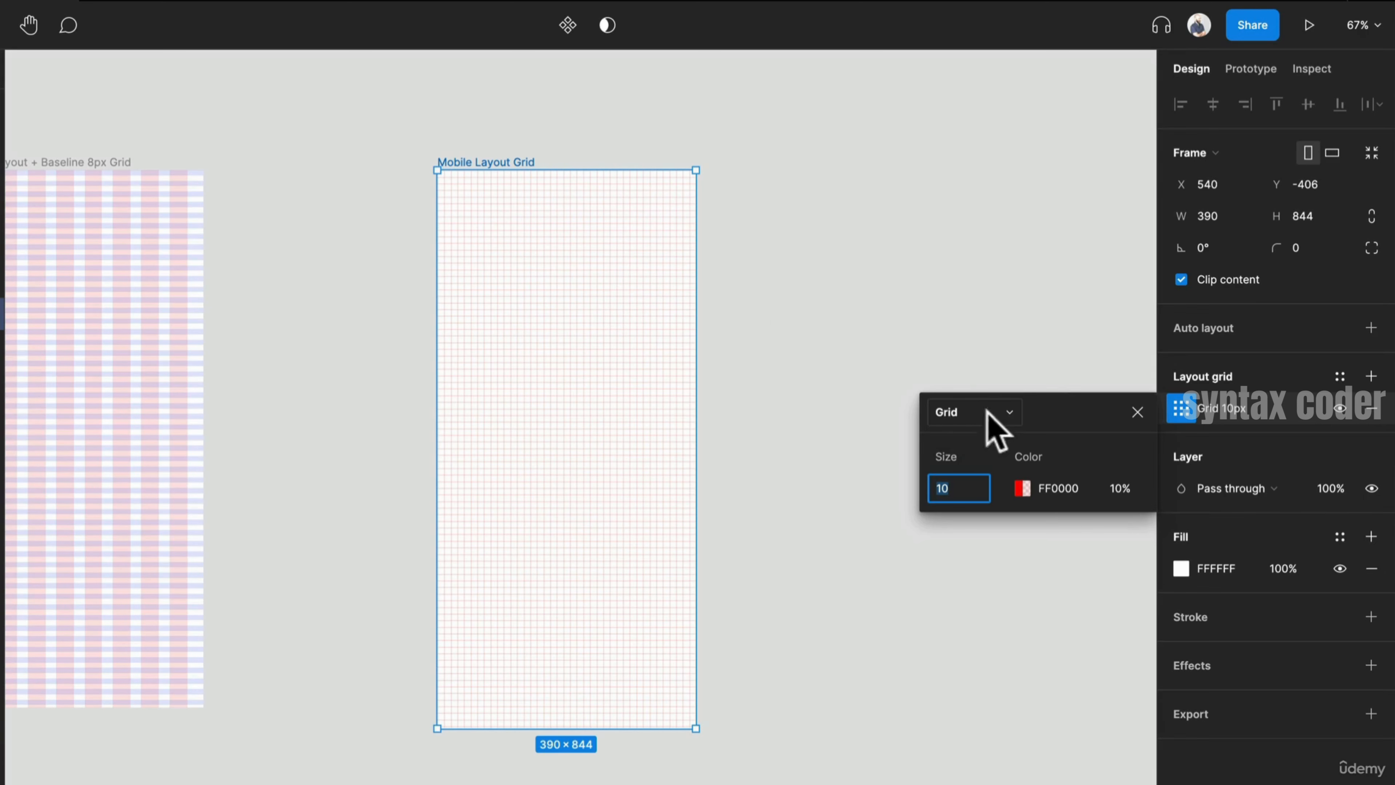
pyautogui.click(973, 409)
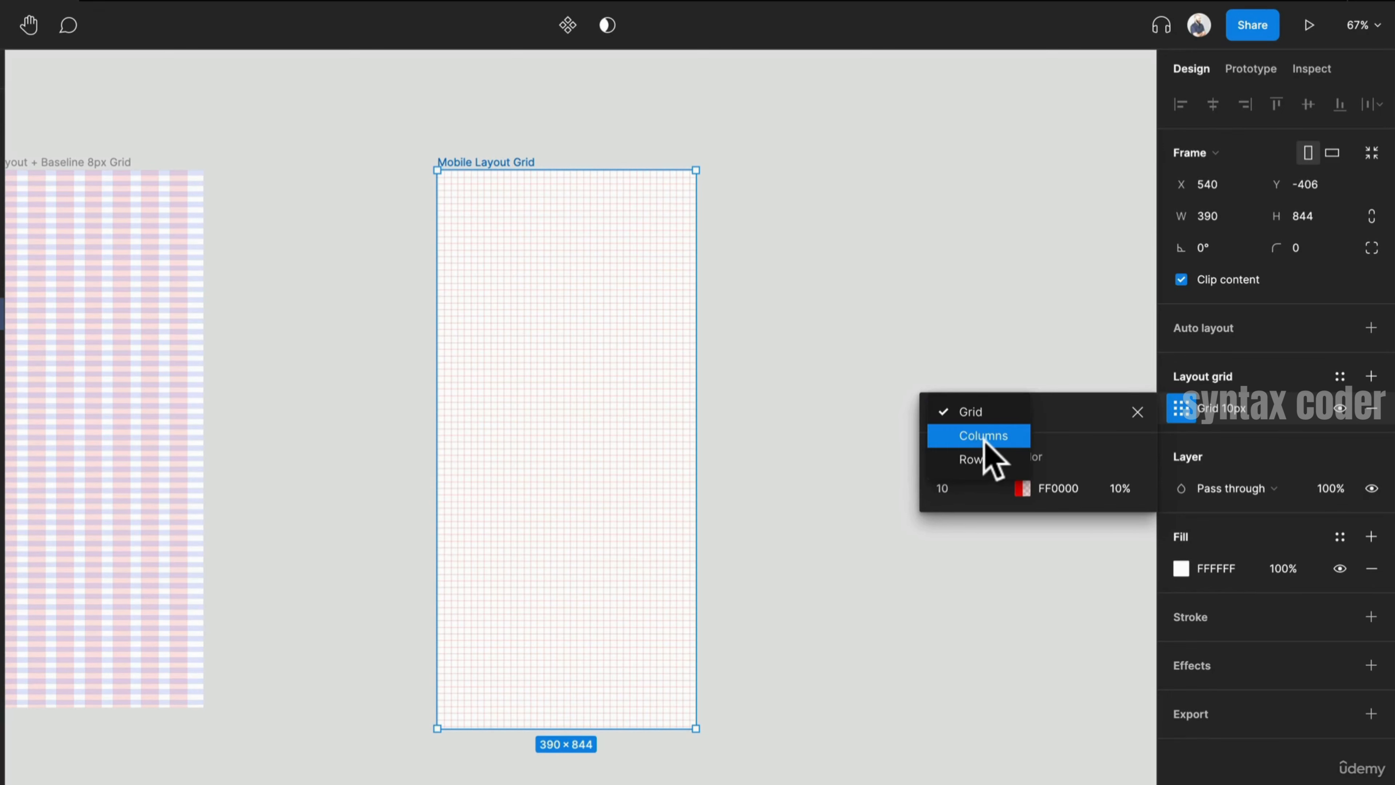
pyautogui.click(988, 437)
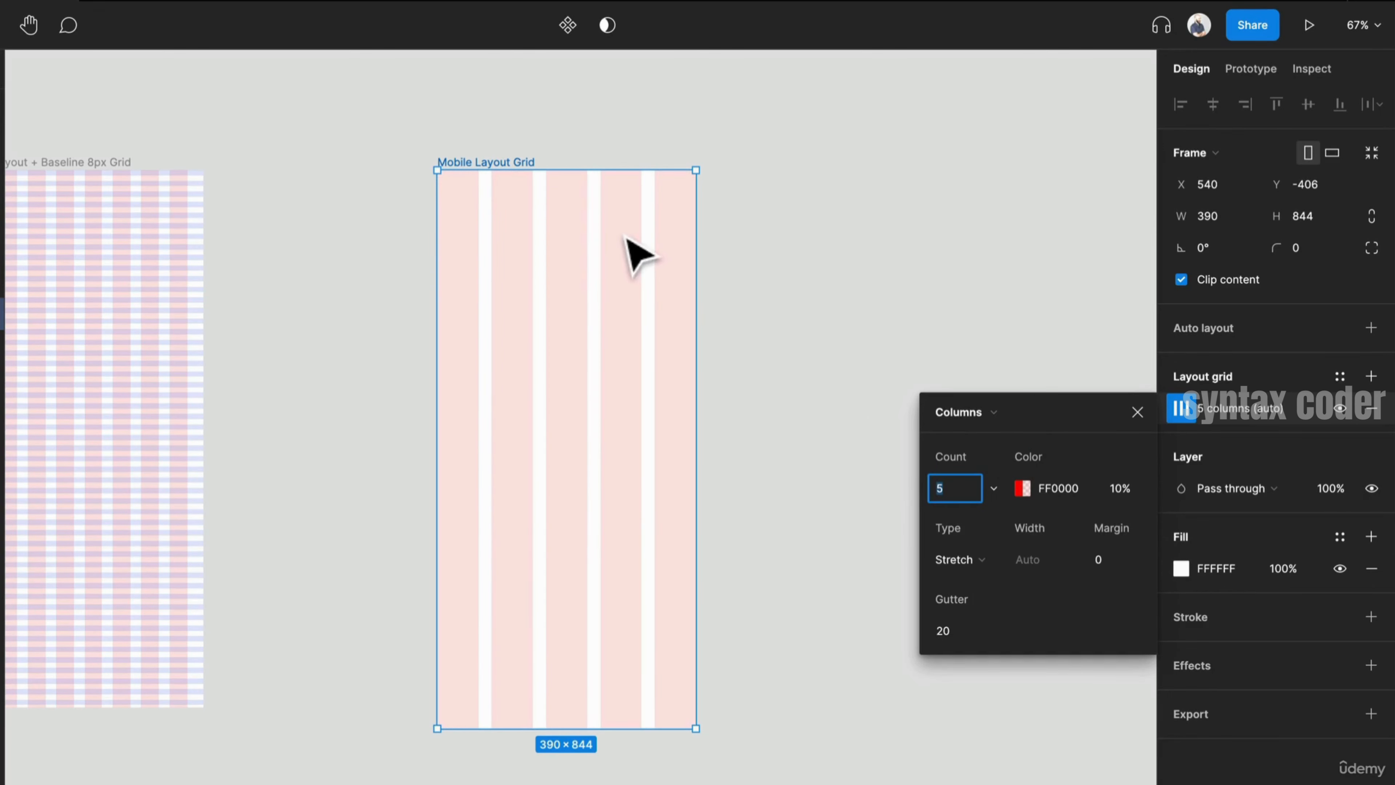
pyautogui.hscroll(-3, 384, 330)
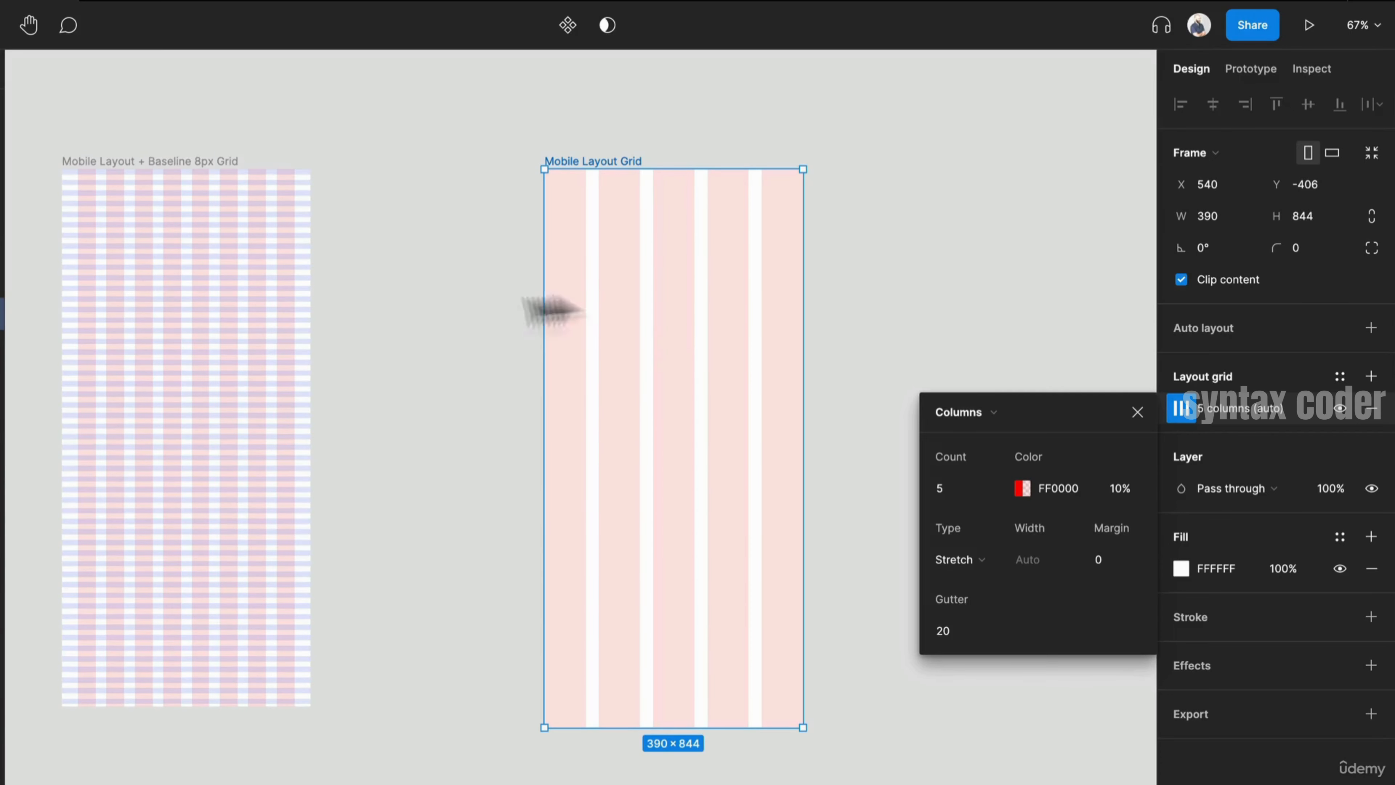
pyautogui.click(946, 486)
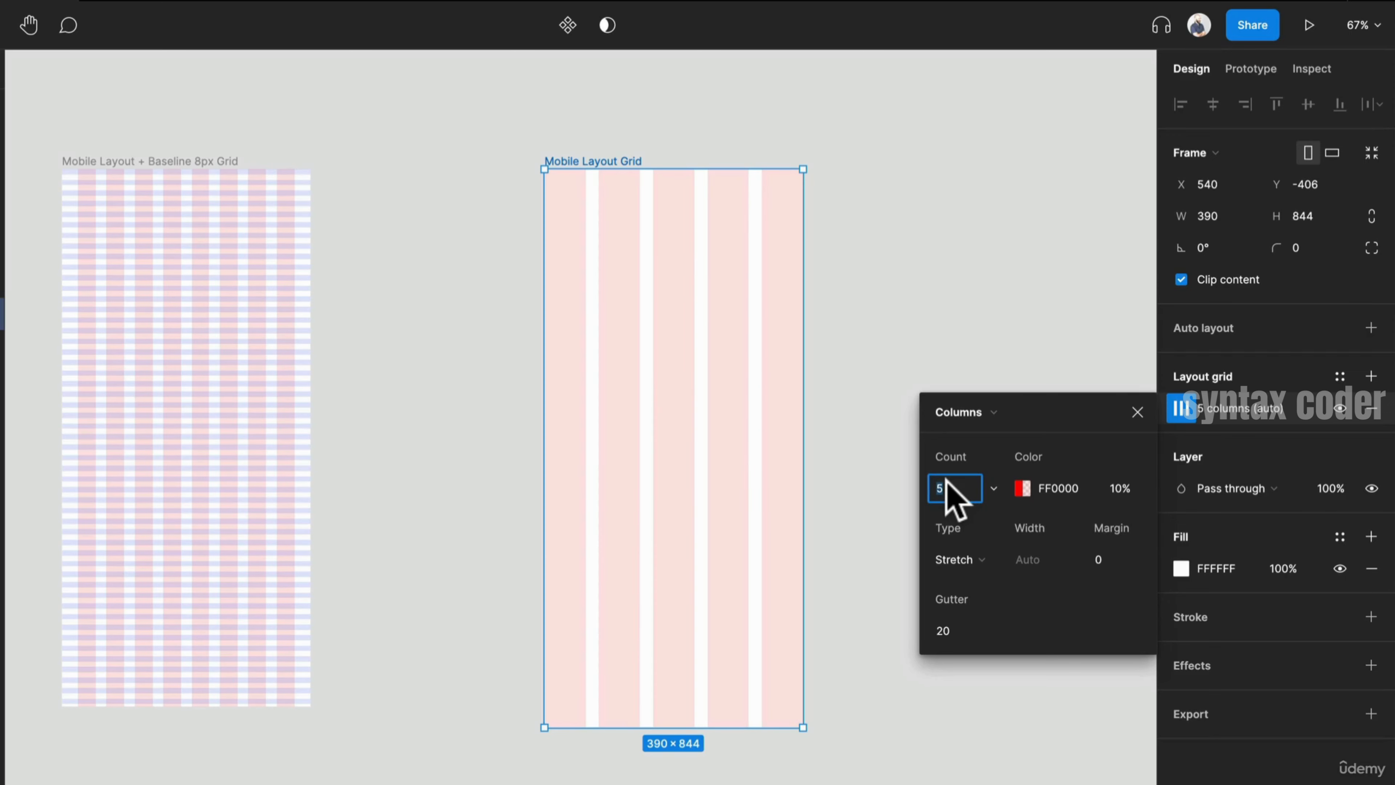
pyautogui.write('8')
pyautogui.press('Return')
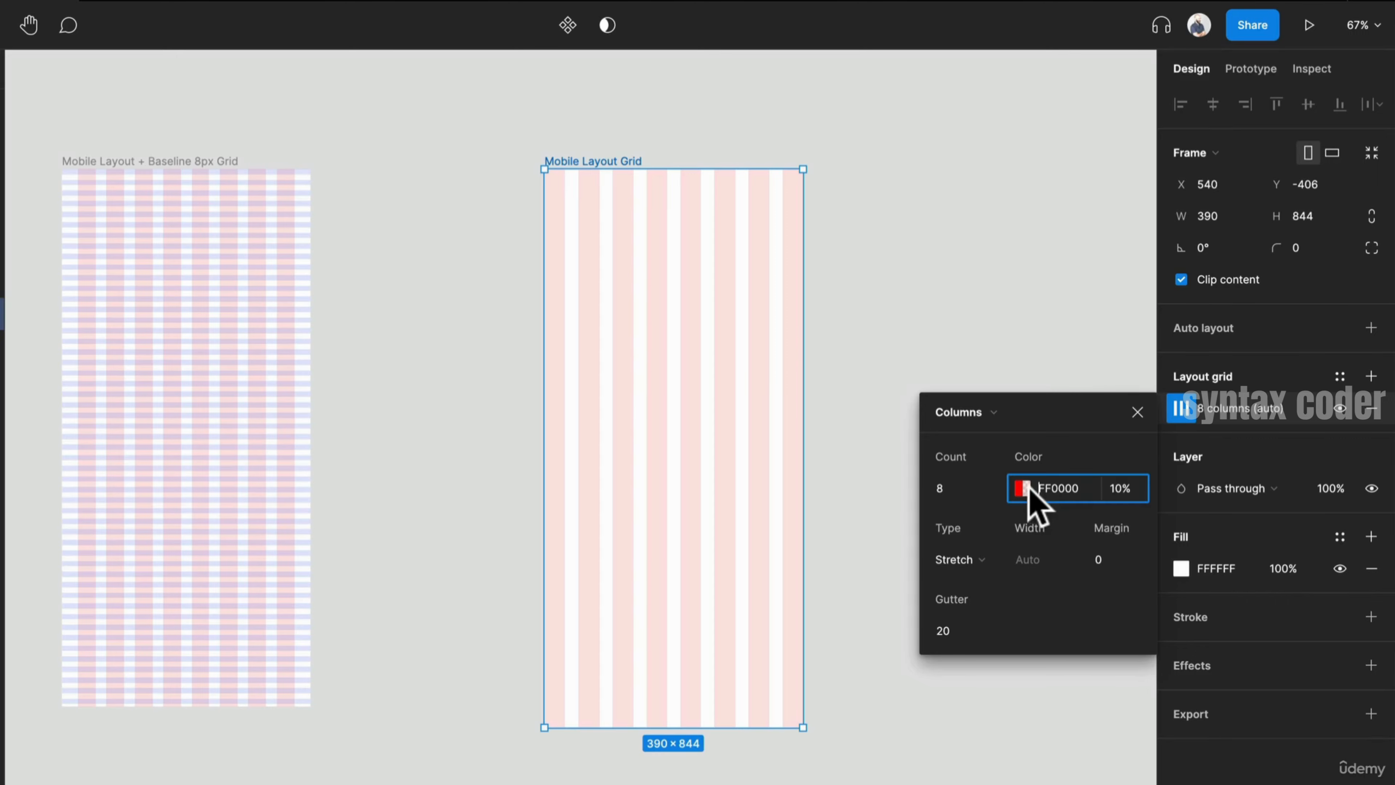
# - Change the column grid colour to purple 7000FF at 10% opacity
pyautogui.click(1021, 489)
pyautogui.moveTo(879, 406); pyautogui.dragTo(929, 370)
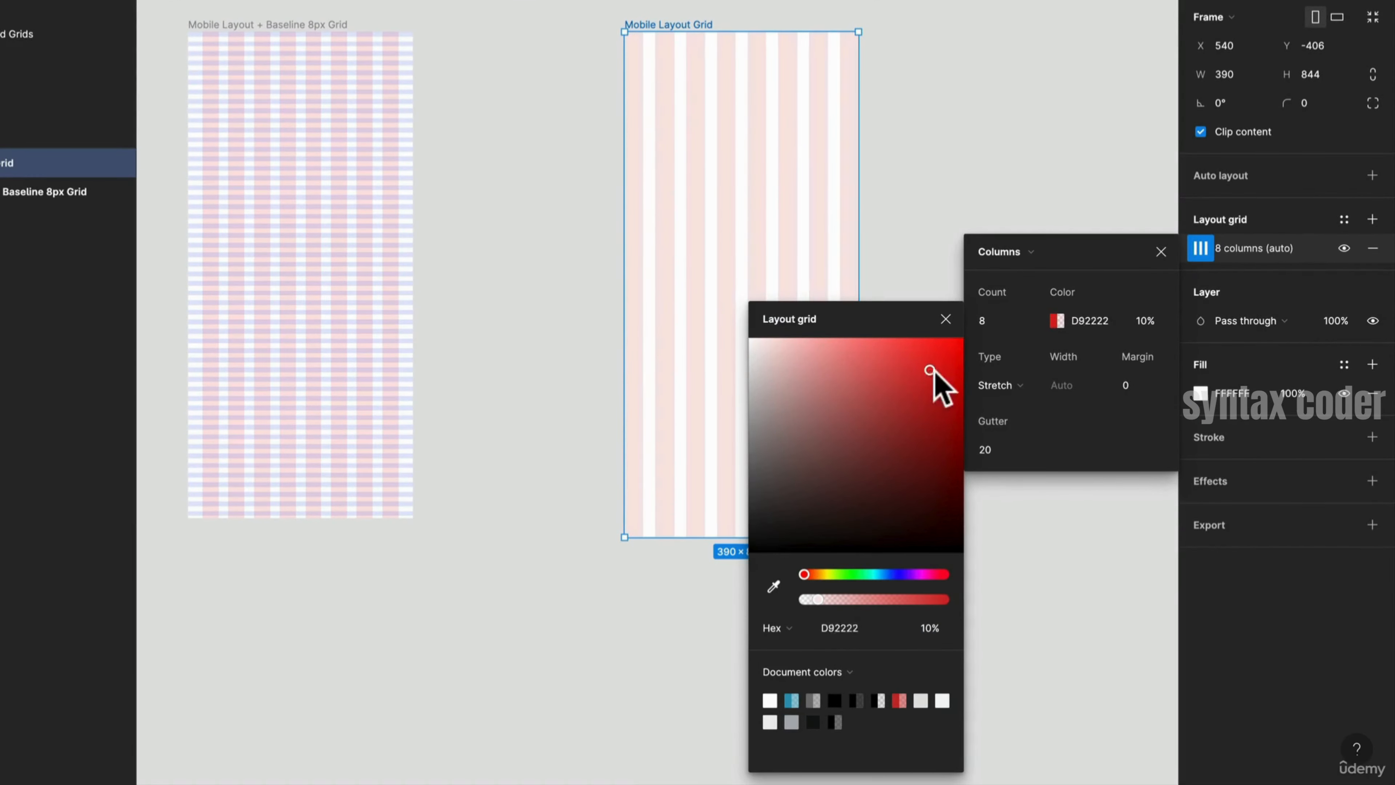
pyautogui.moveTo(872, 576); pyautogui.dragTo(926, 574)
pyautogui.moveTo(922, 421); pyautogui.dragTo(962, 393)
pyautogui.moveTo(913, 574); pyautogui.dragTo(907, 577)
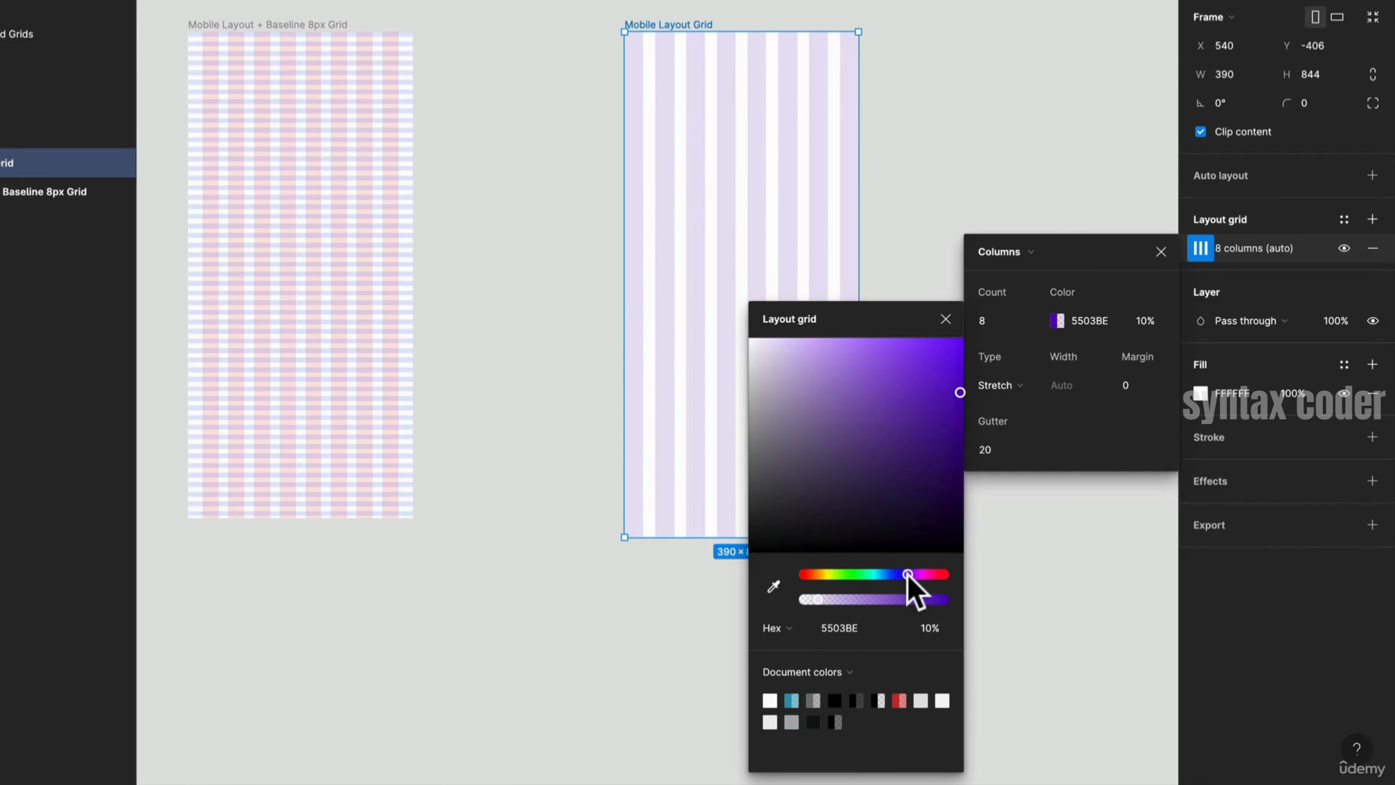
pyautogui.moveTo(936, 392); pyautogui.dragTo(958, 321)
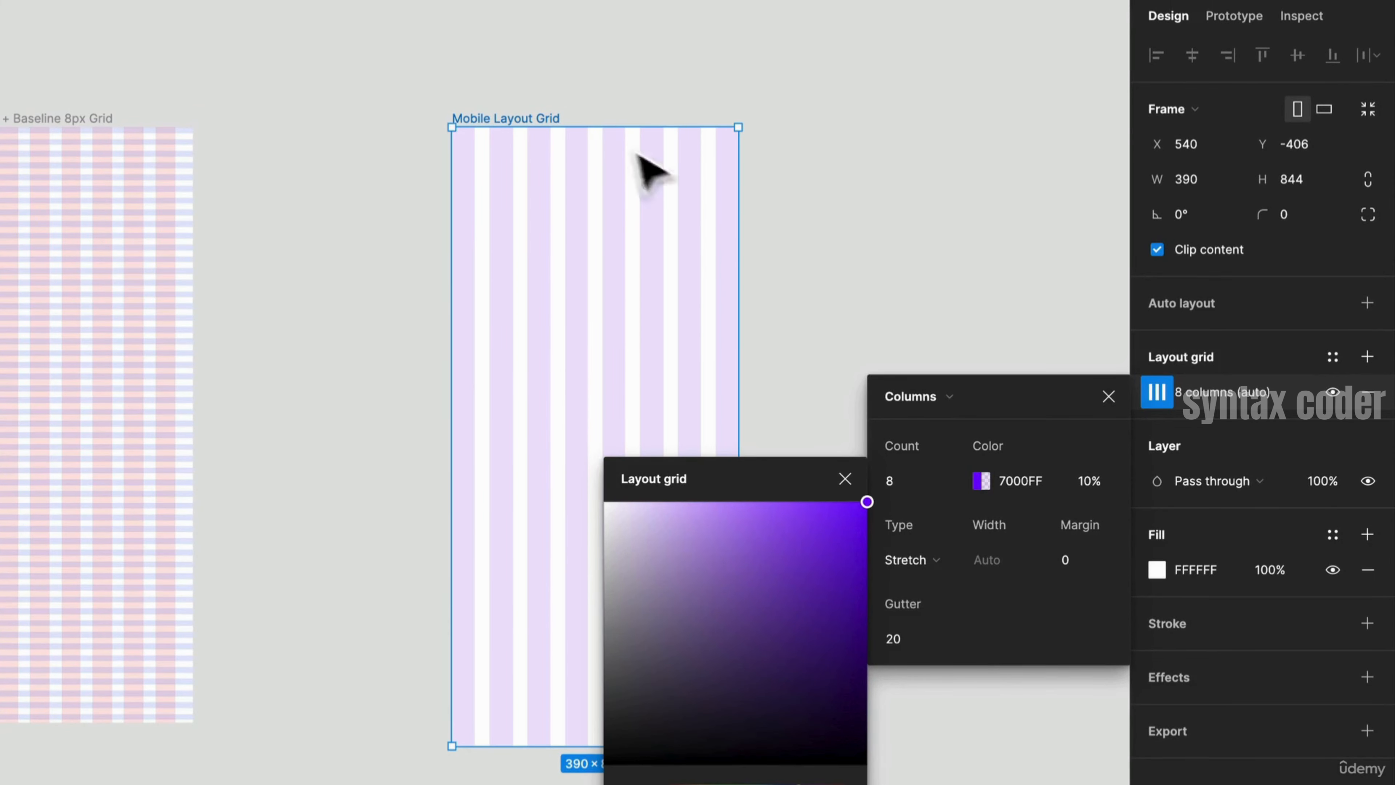
pyautogui.press('Escape')
pyautogui.click(695, 195)
pyautogui.moveTo(739, 212); pyautogui.dragTo(934, 270)
pyautogui.hotkey('ctrl', 'z')
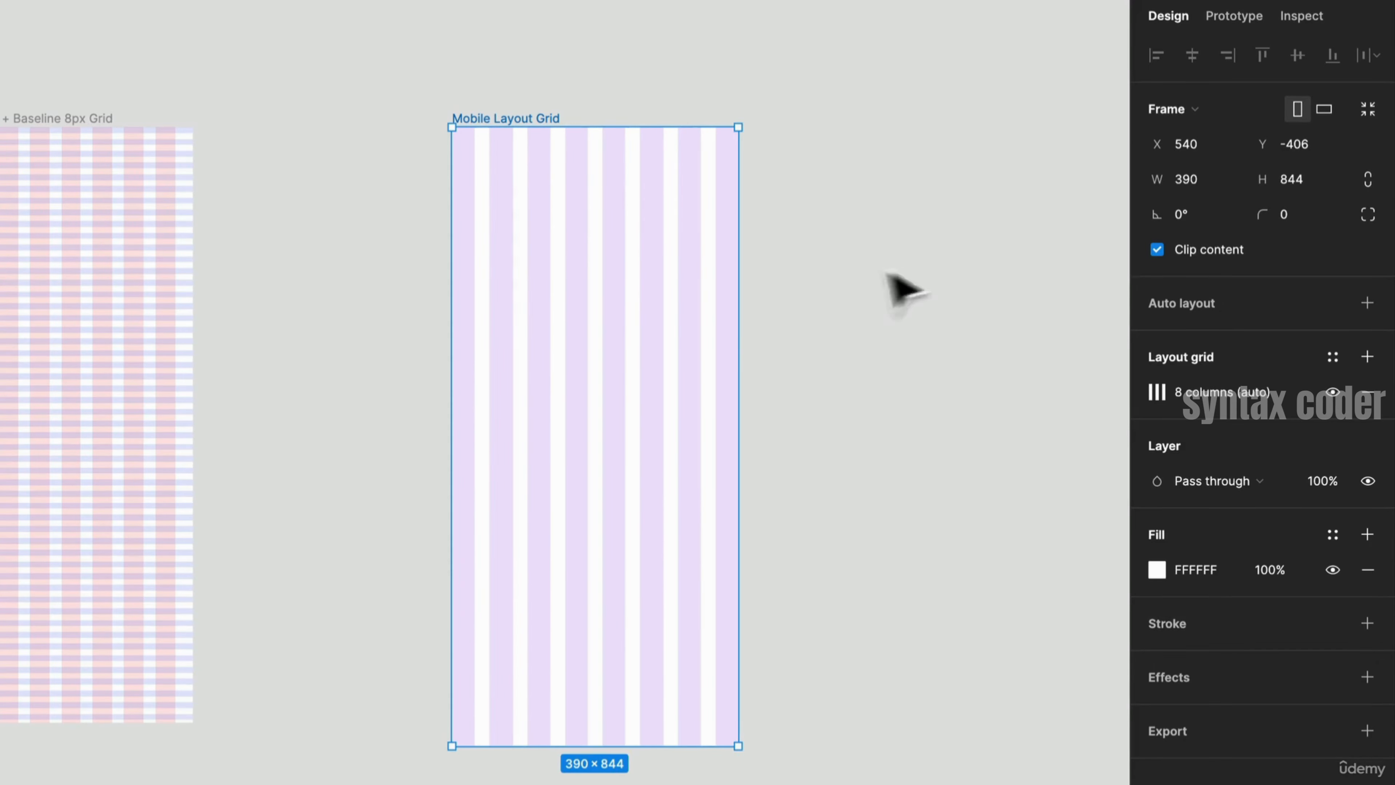
# - Set the column grid's margin to 24 and gutter to 16
pyautogui.click(1160, 394)
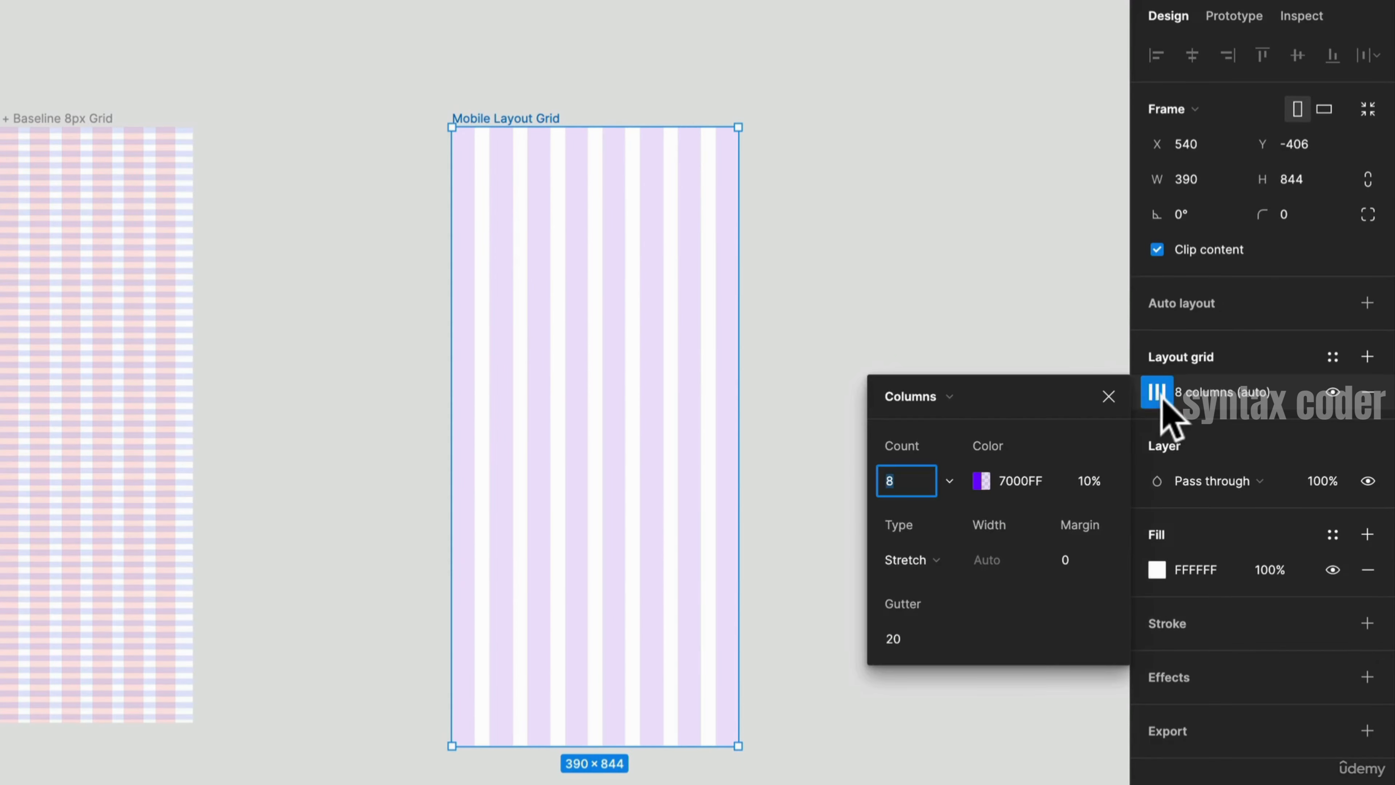
pyautogui.click(1078, 559)
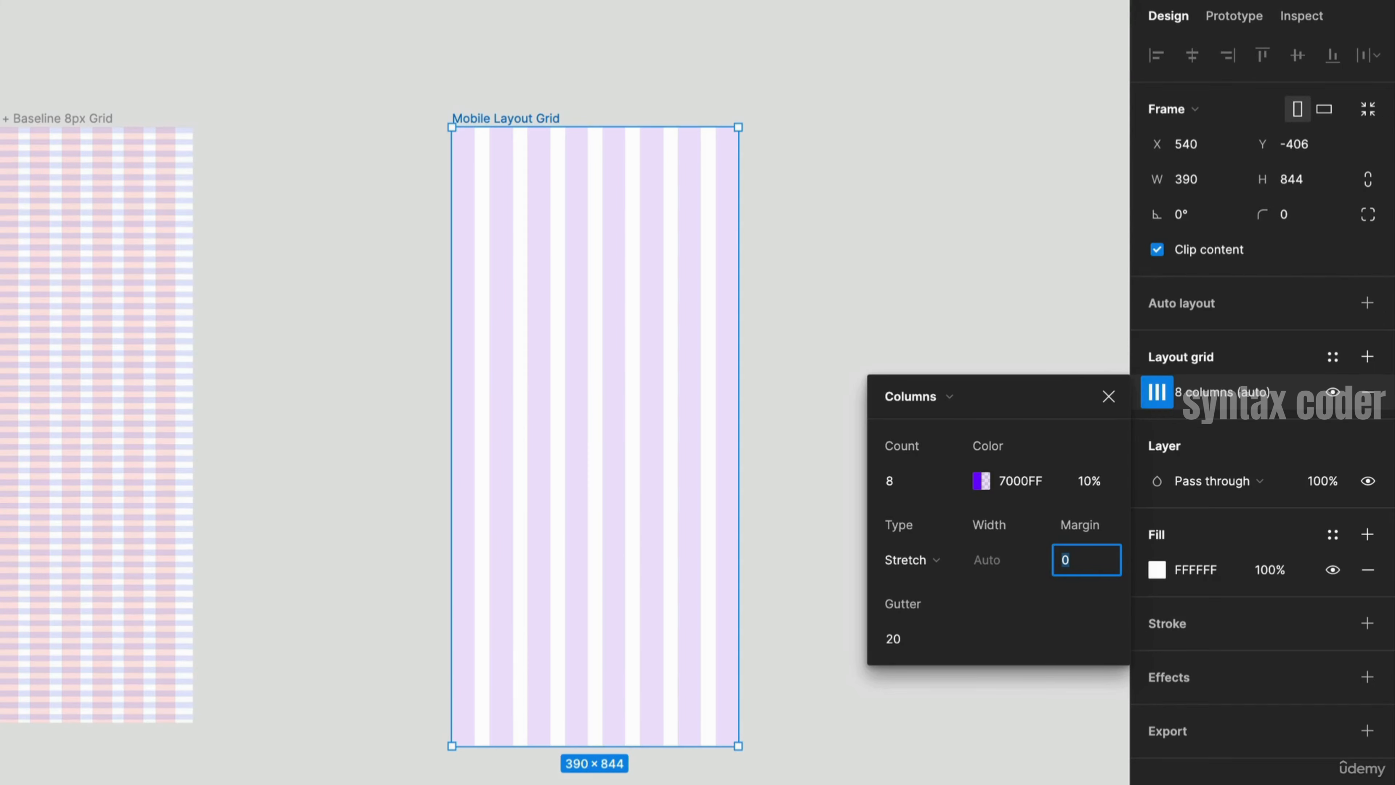
pyautogui.write('4')
pyautogui.press('Return')
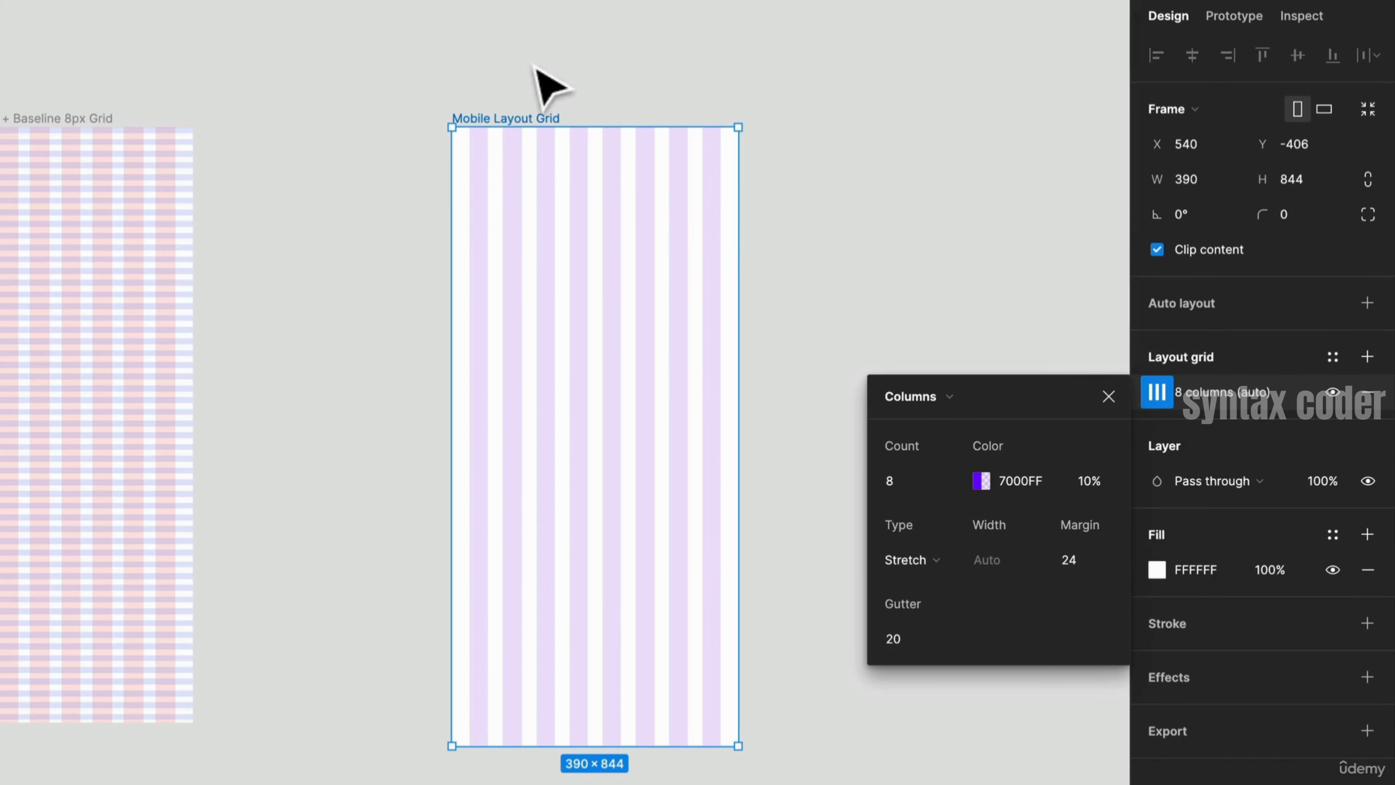
pyautogui.click(905, 638)
pyautogui.press('Return')
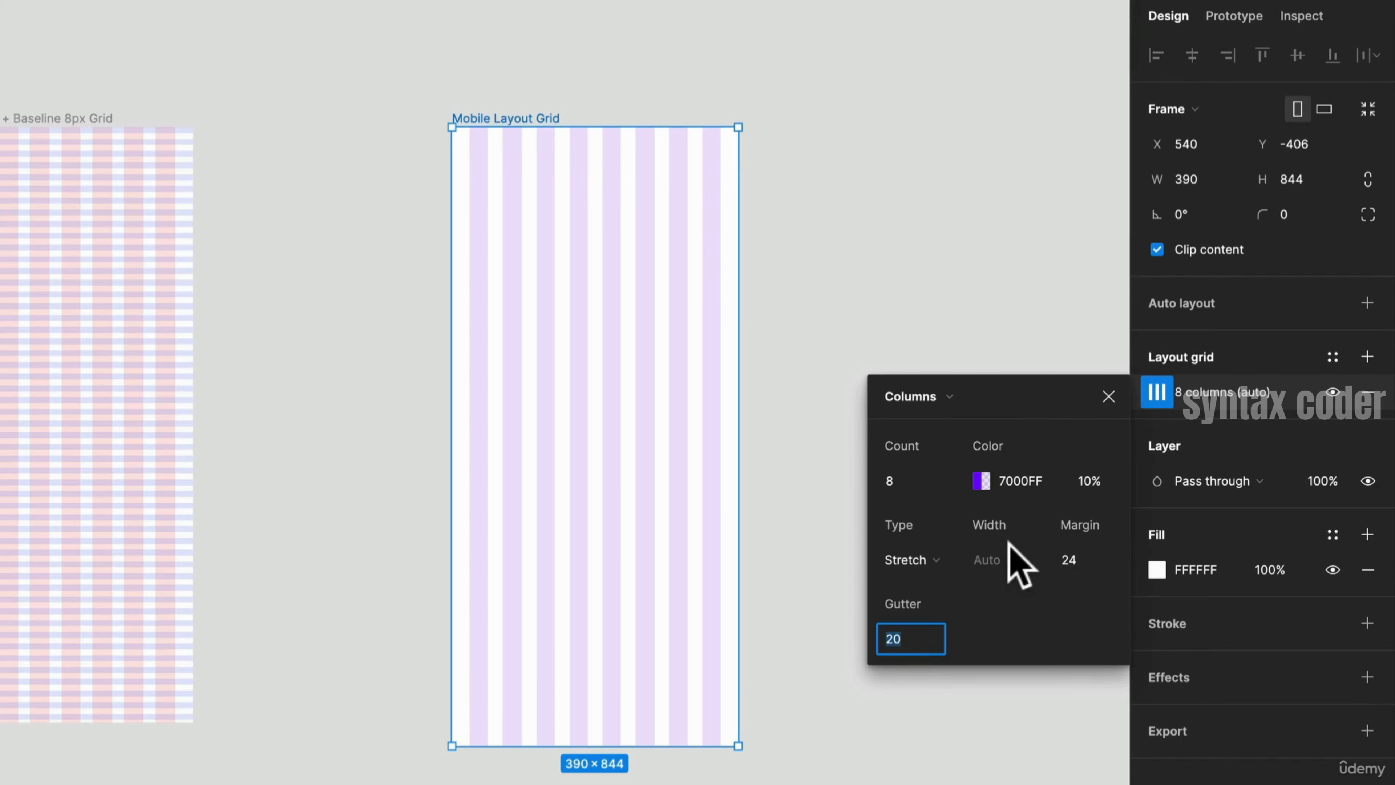
pyautogui.write('16')
pyautogui.press('Return')
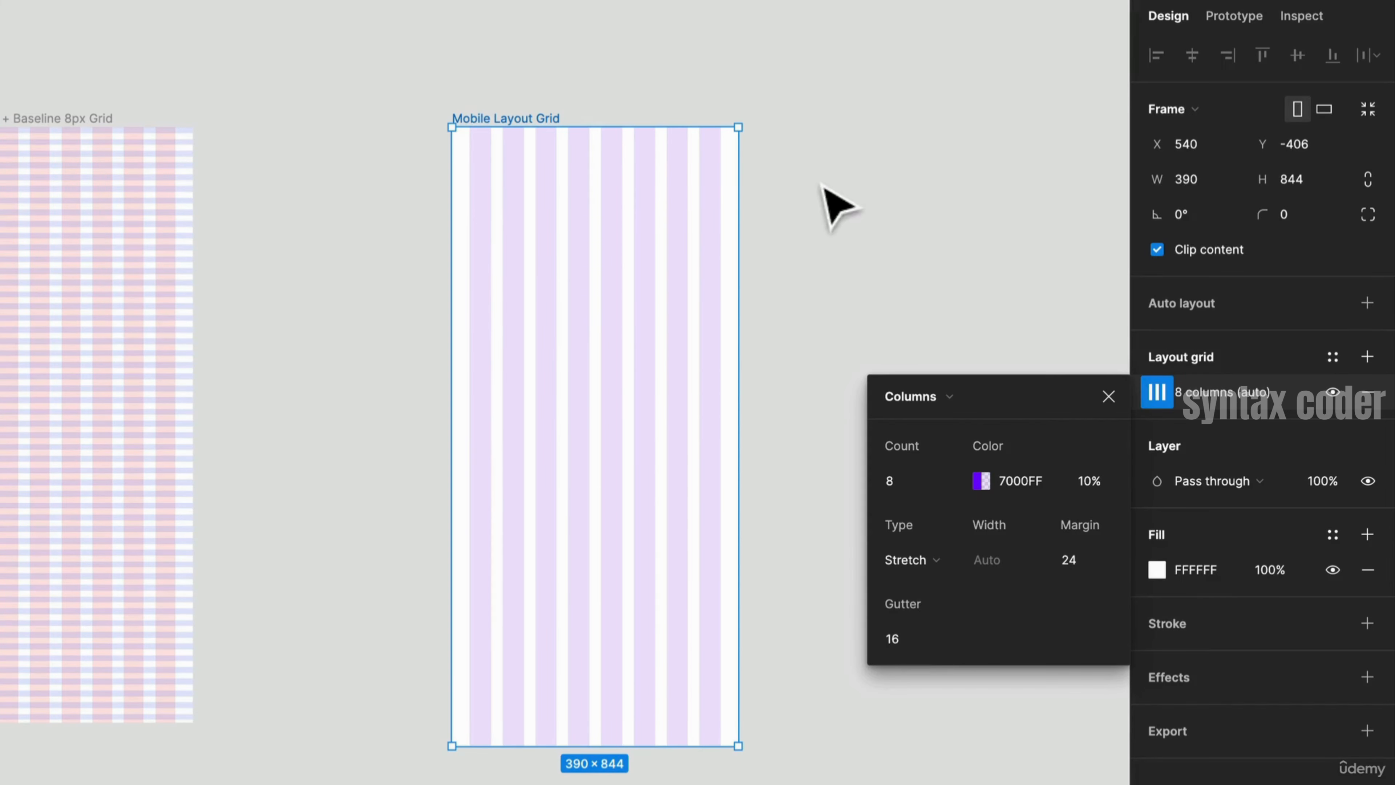
# - Save the frame's column grid as a new grid style named Mobile/8 Col
pyautogui.click(897, 324)
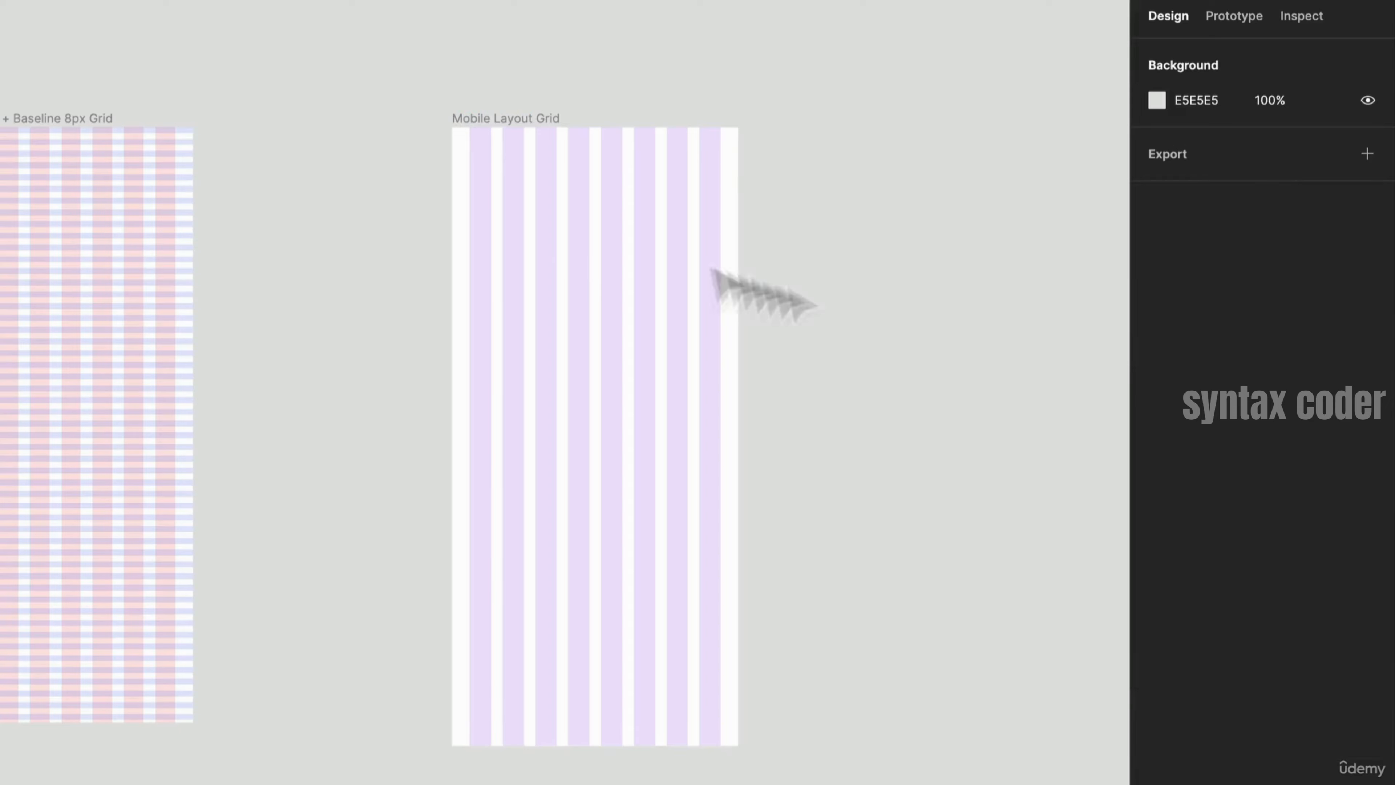
pyautogui.click(537, 136)
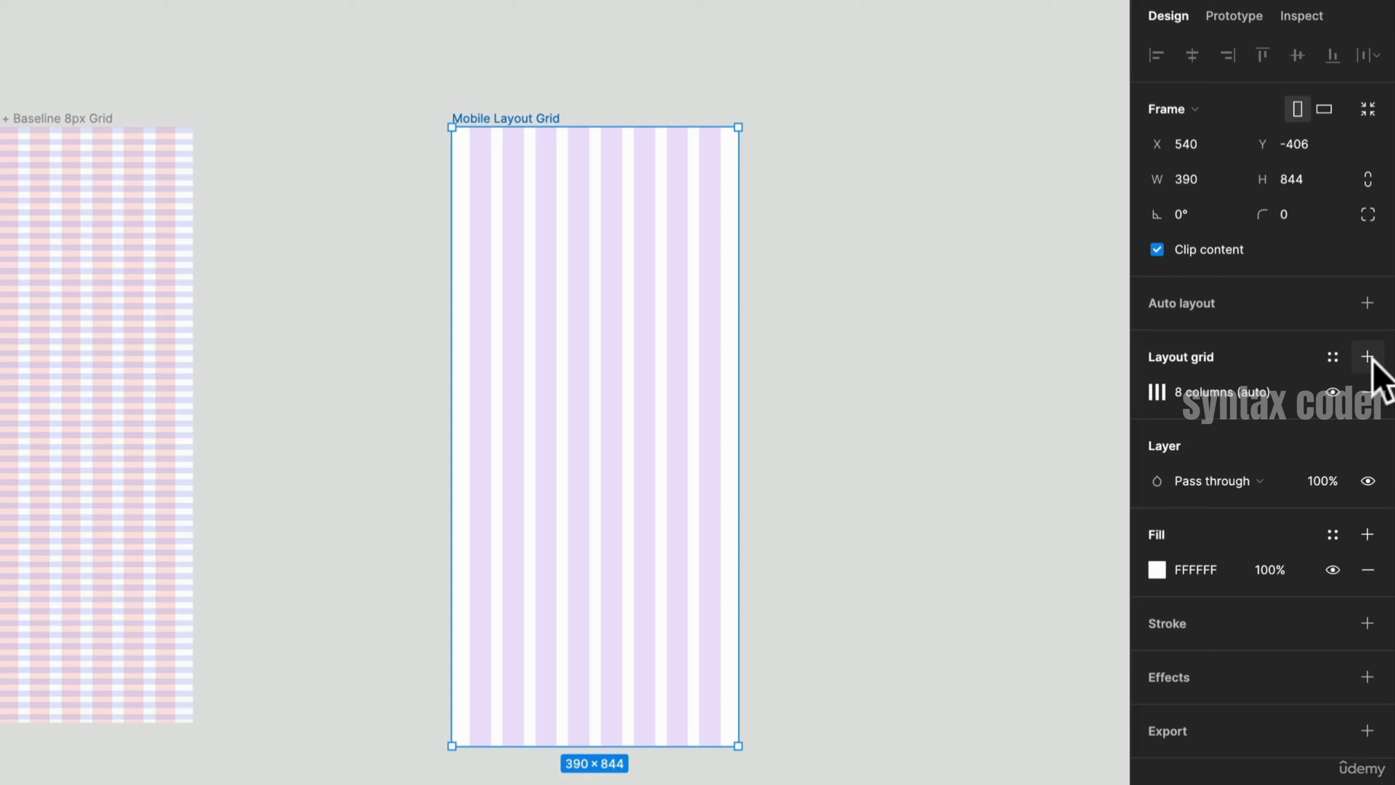
pyautogui.click(1333, 356)
pyautogui.click(1366, 396)
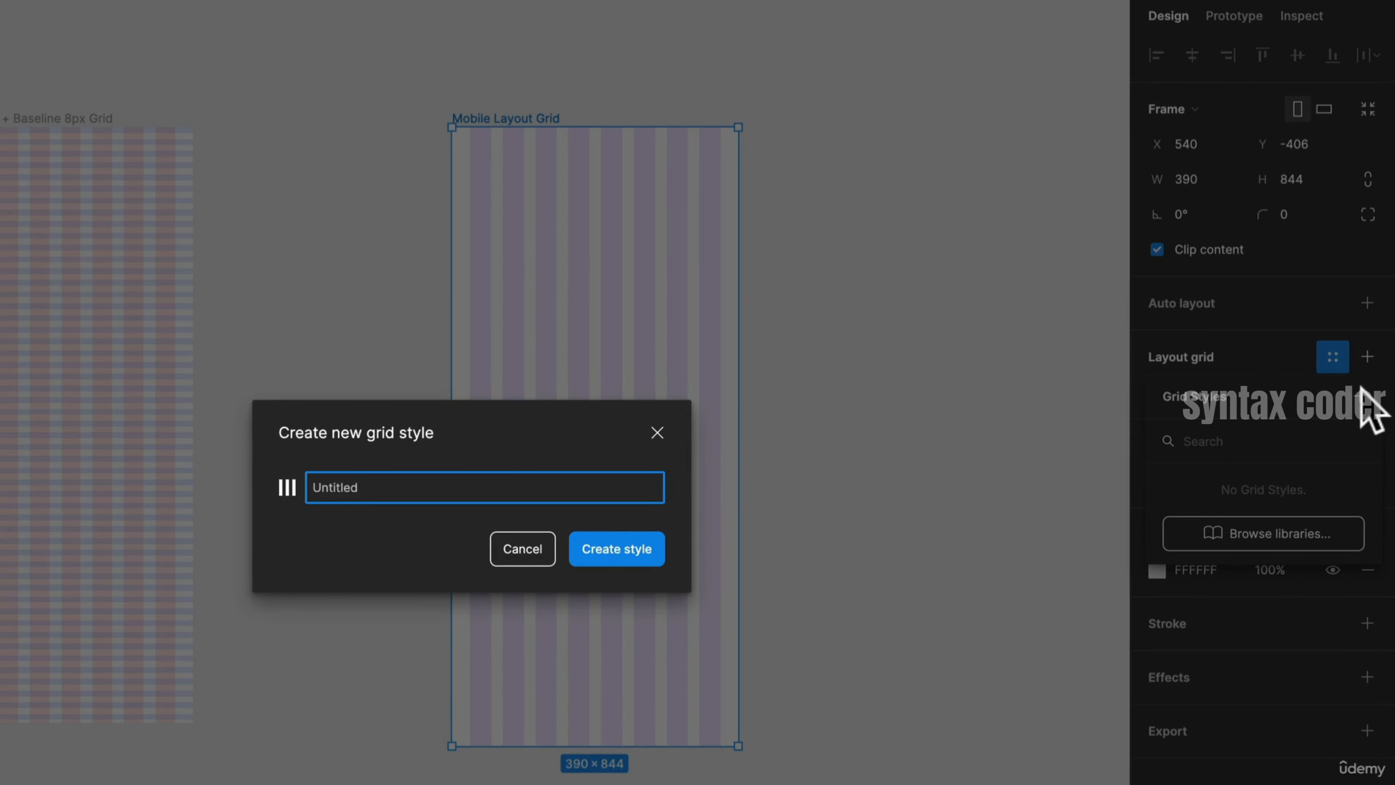
pyautogui.write('Mobile/8 Col')
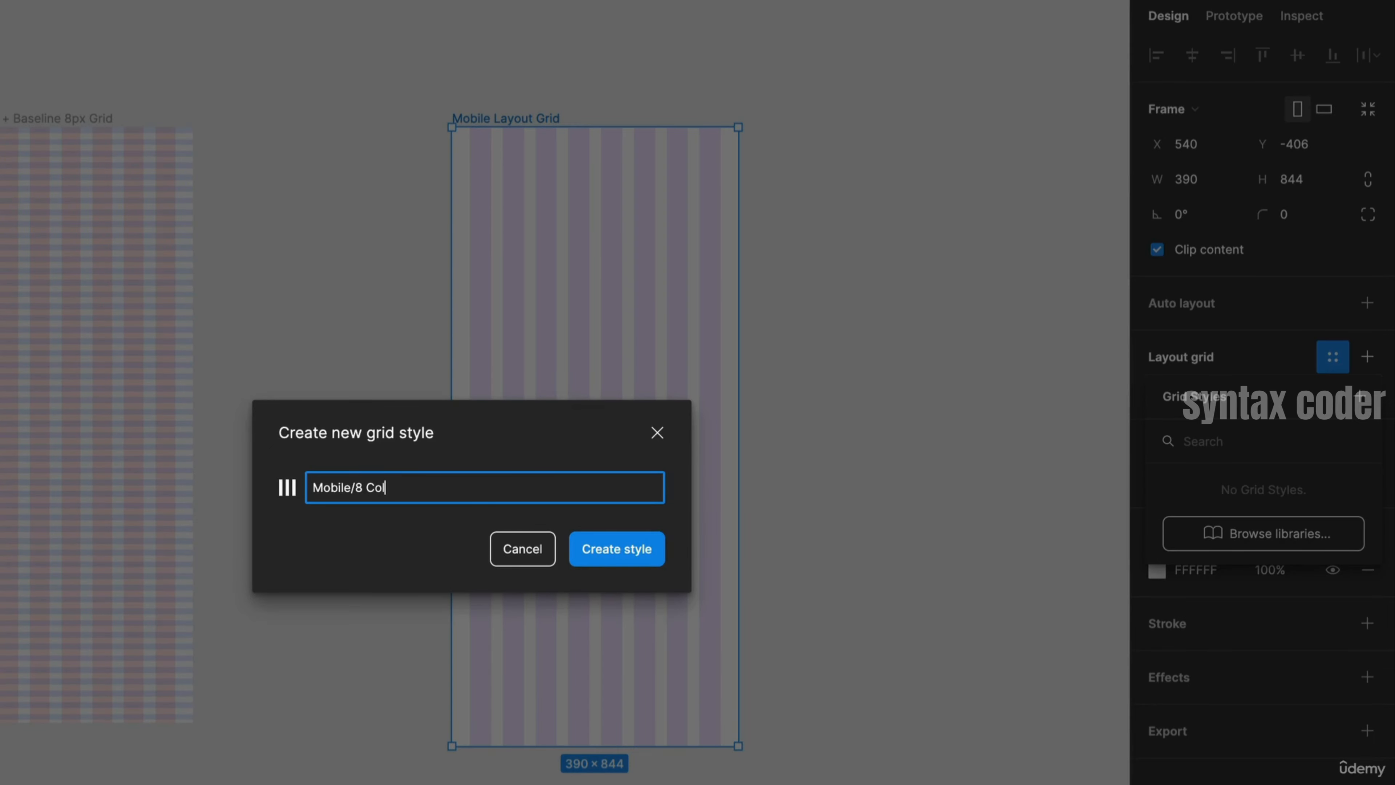
pyautogui.press('Return')
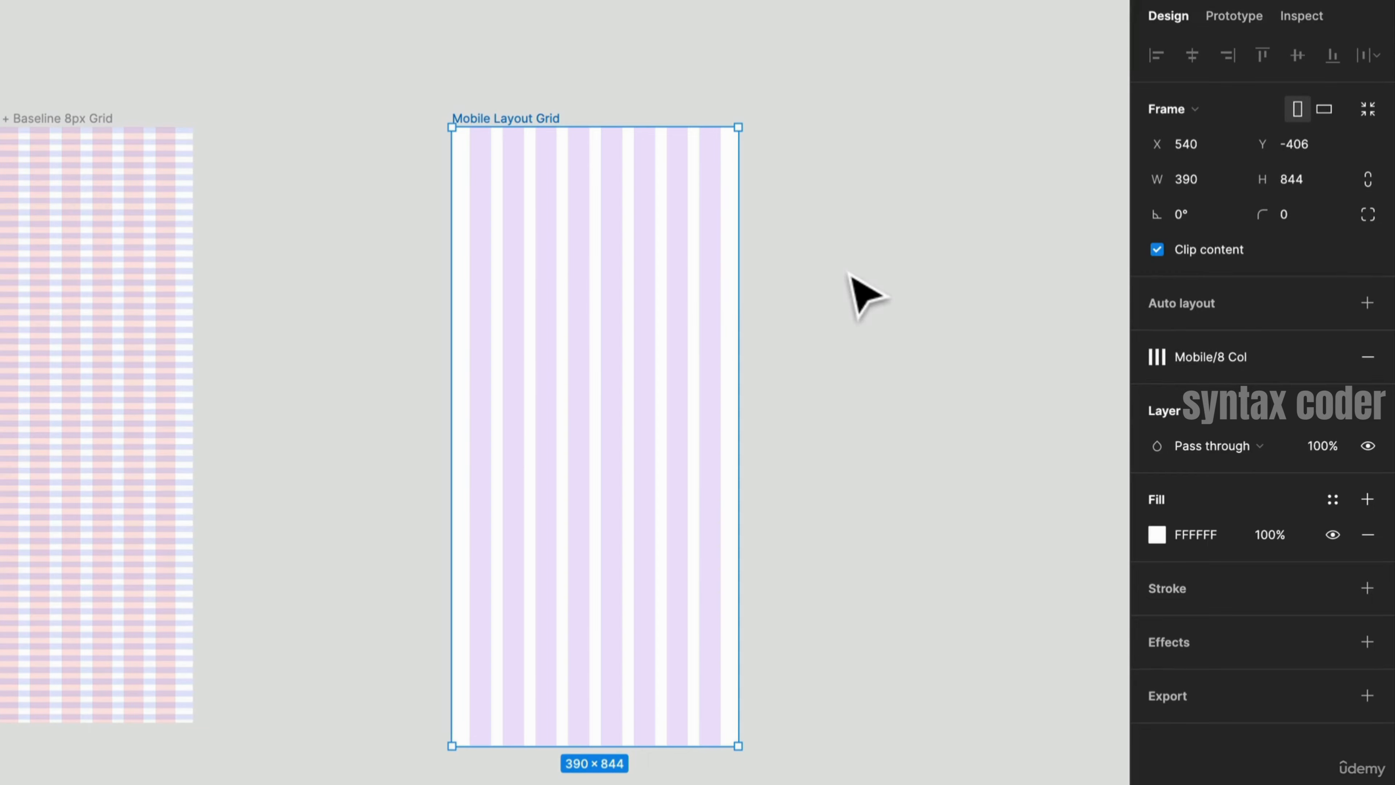
# - Duplicate the mobile layout frame and detach the grid style on the copy
pyautogui.moveTo(825, 212); pyautogui.dragTo(498, 163)
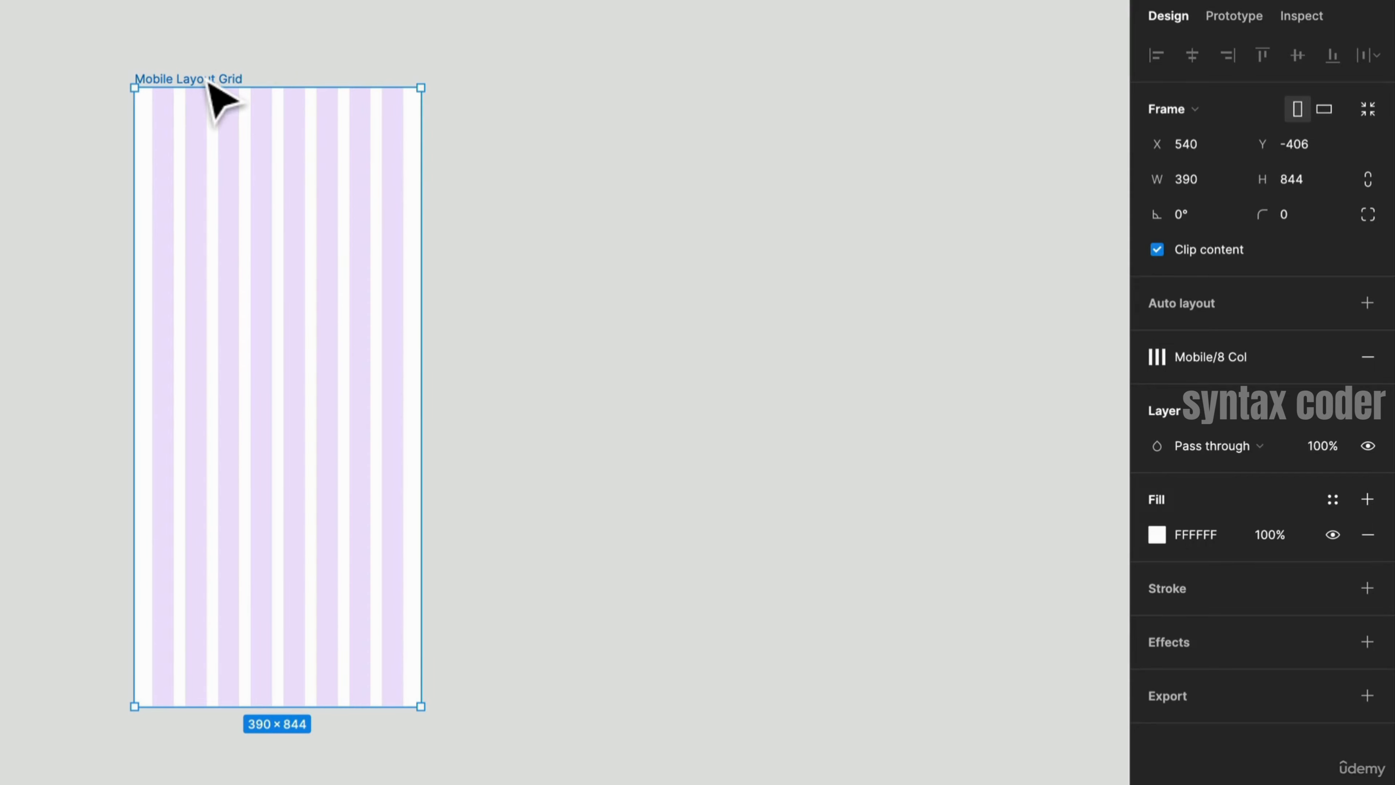
pyautogui.hotkey('ctrl', 'd')
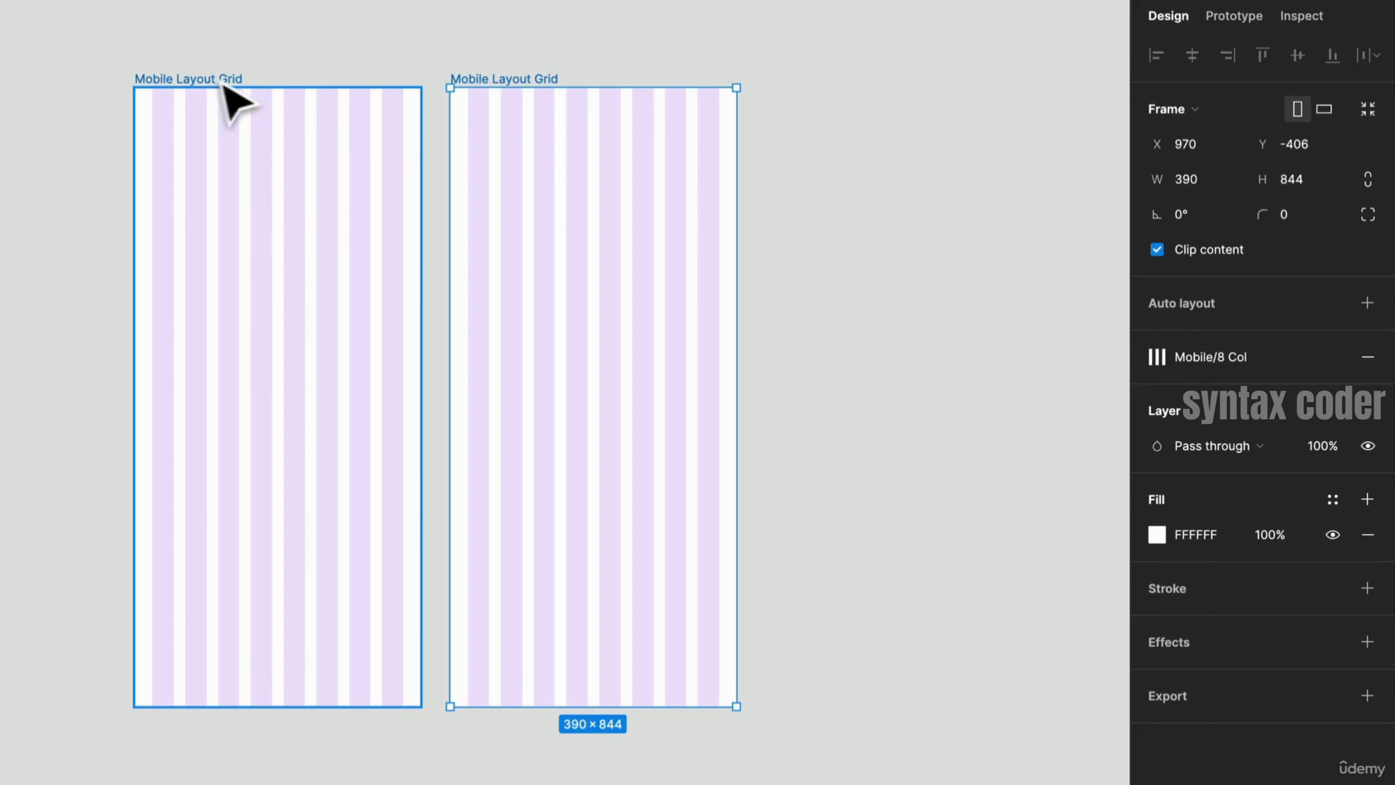
pyautogui.moveTo(909, 231); pyautogui.dragTo(573, 256)
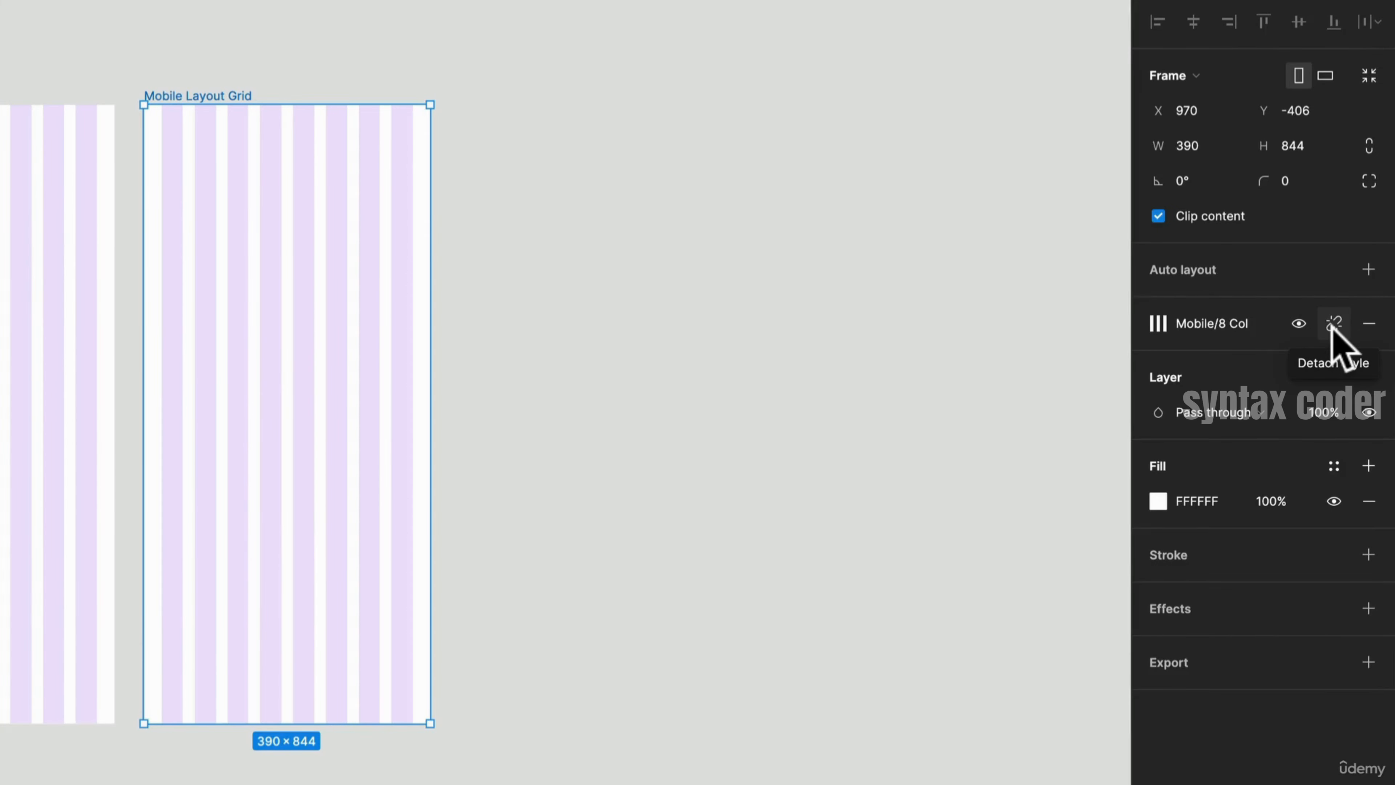
pyautogui.click(1334, 324)
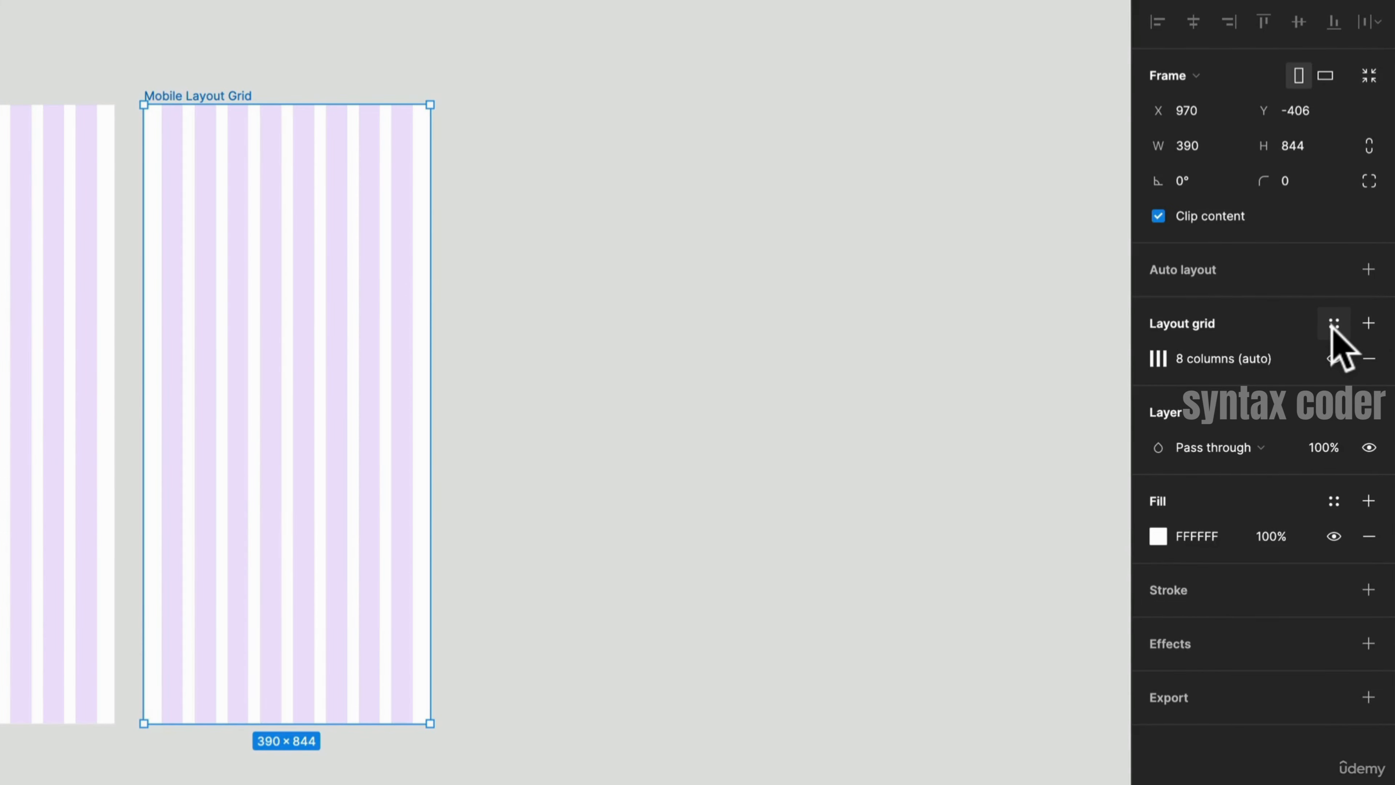
# - Add a second layout grid to the copy, switch it to rows, and set the row count to Auto
pyautogui.moveTo(167, 506); pyautogui.dragTo(777, 524)
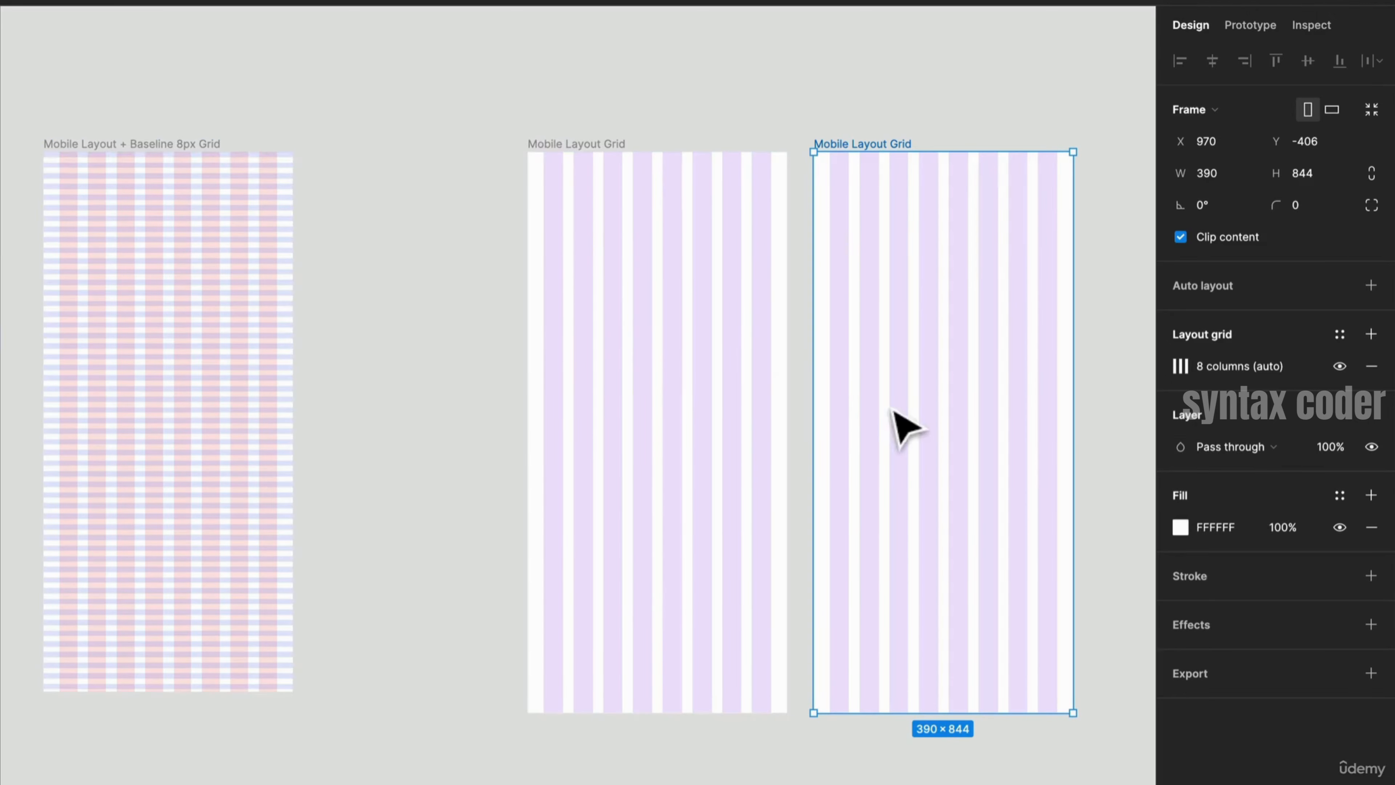
pyautogui.hscroll(5, 896, 420)
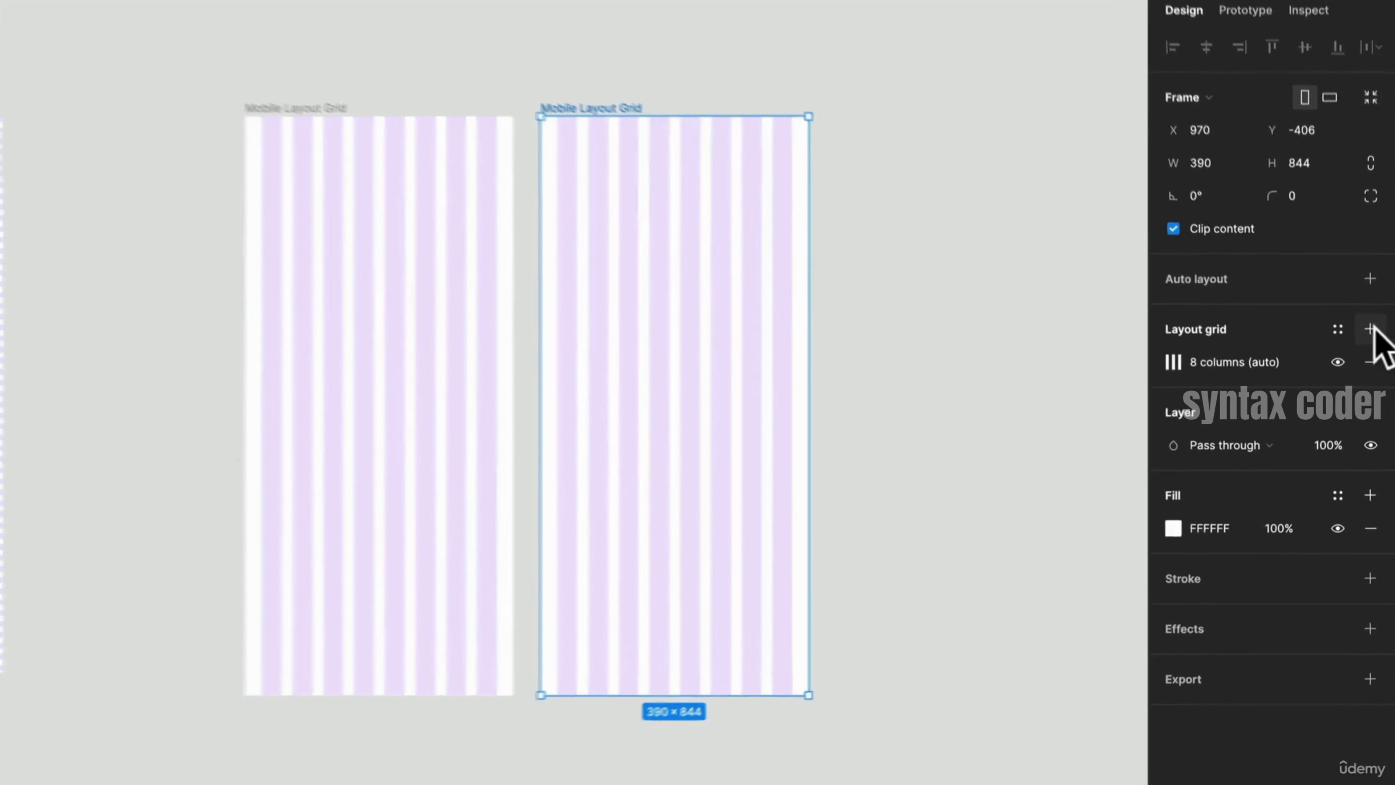
pyautogui.click(1371, 333)
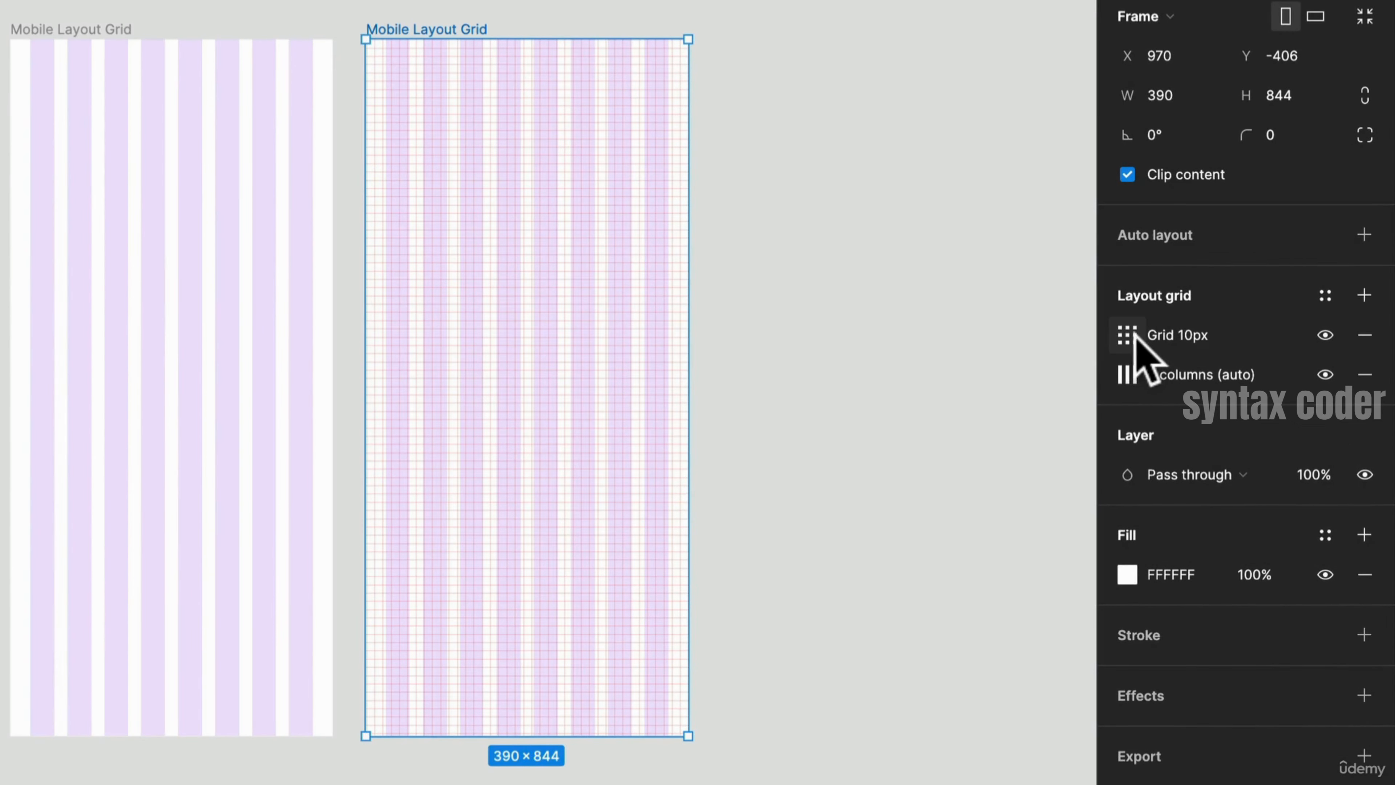
pyautogui.click(1127, 334)
pyautogui.click(860, 338)
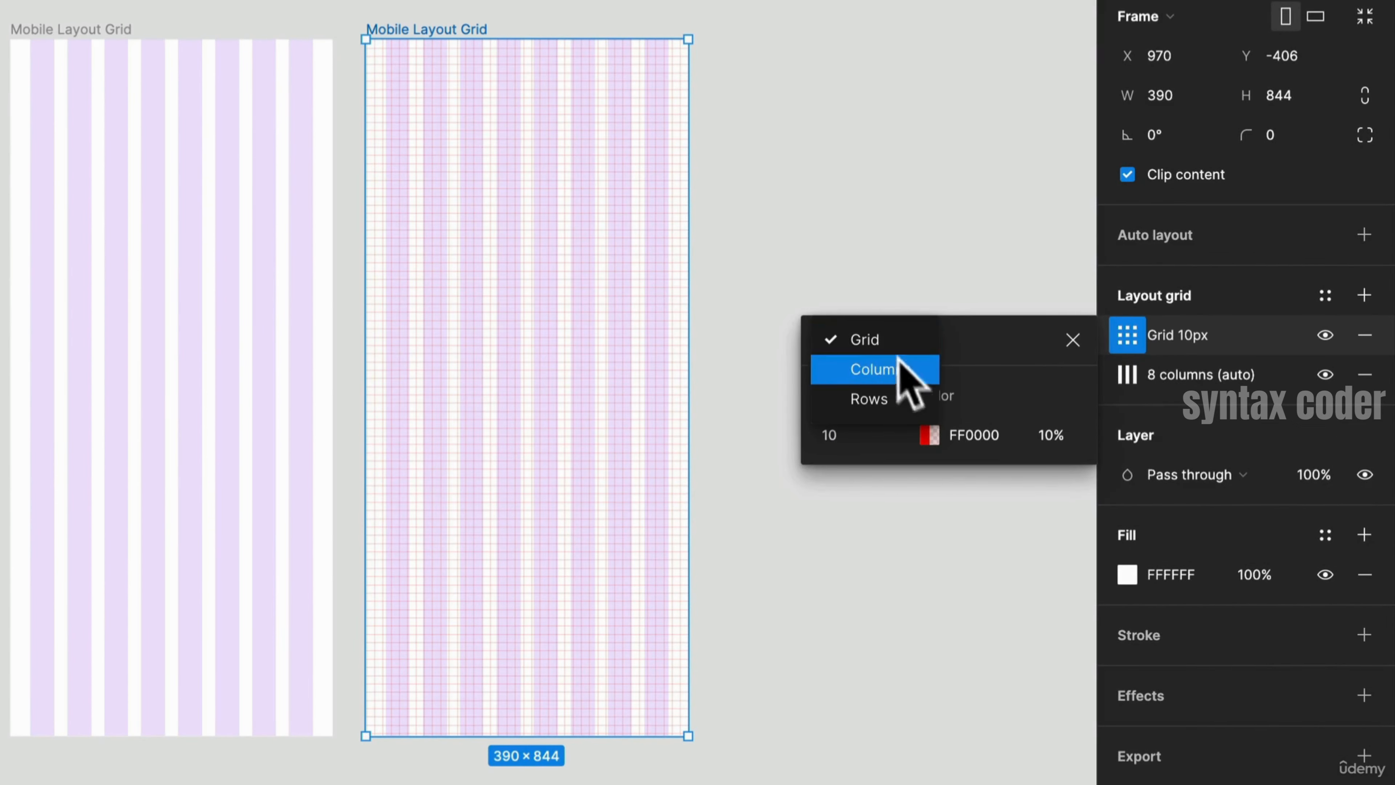
pyautogui.click(896, 395)
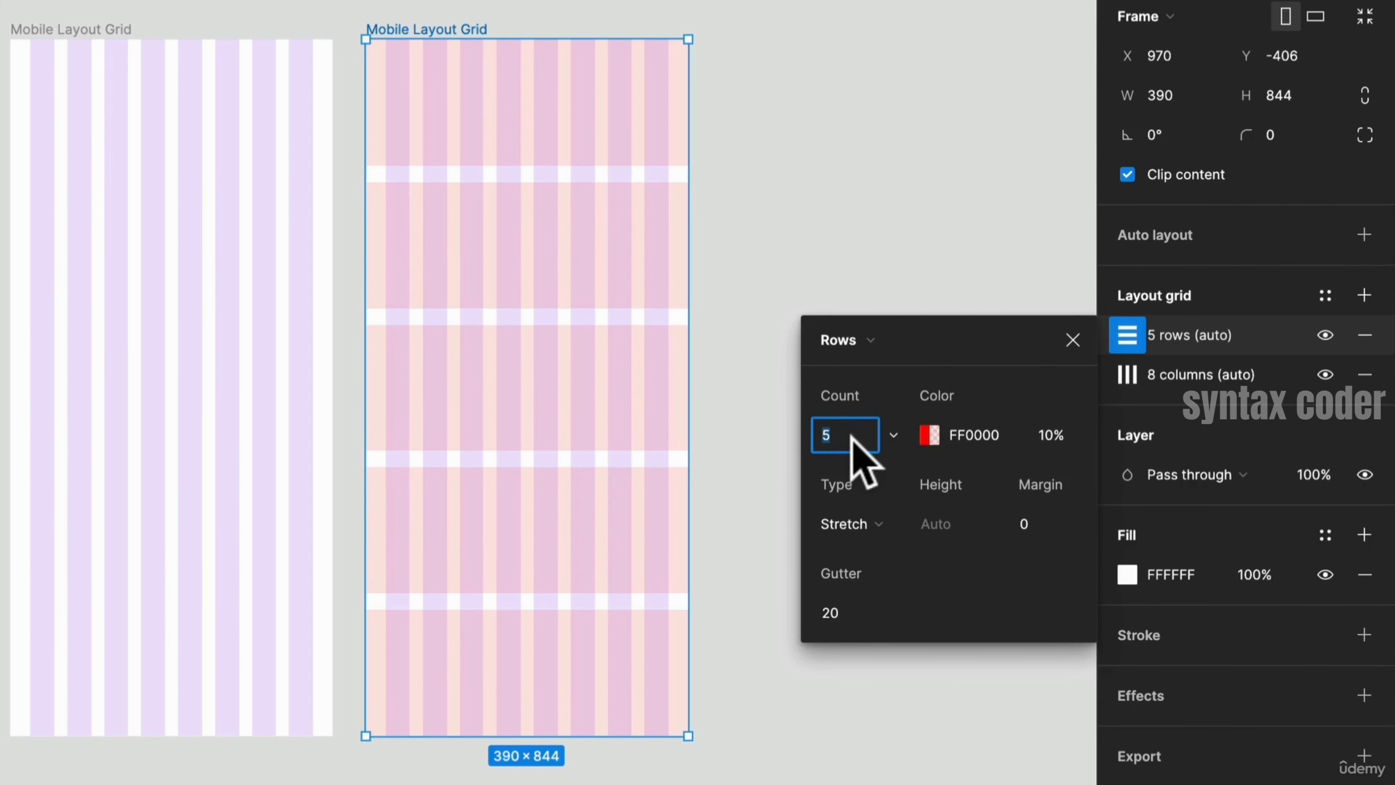
pyautogui.click(888, 434)
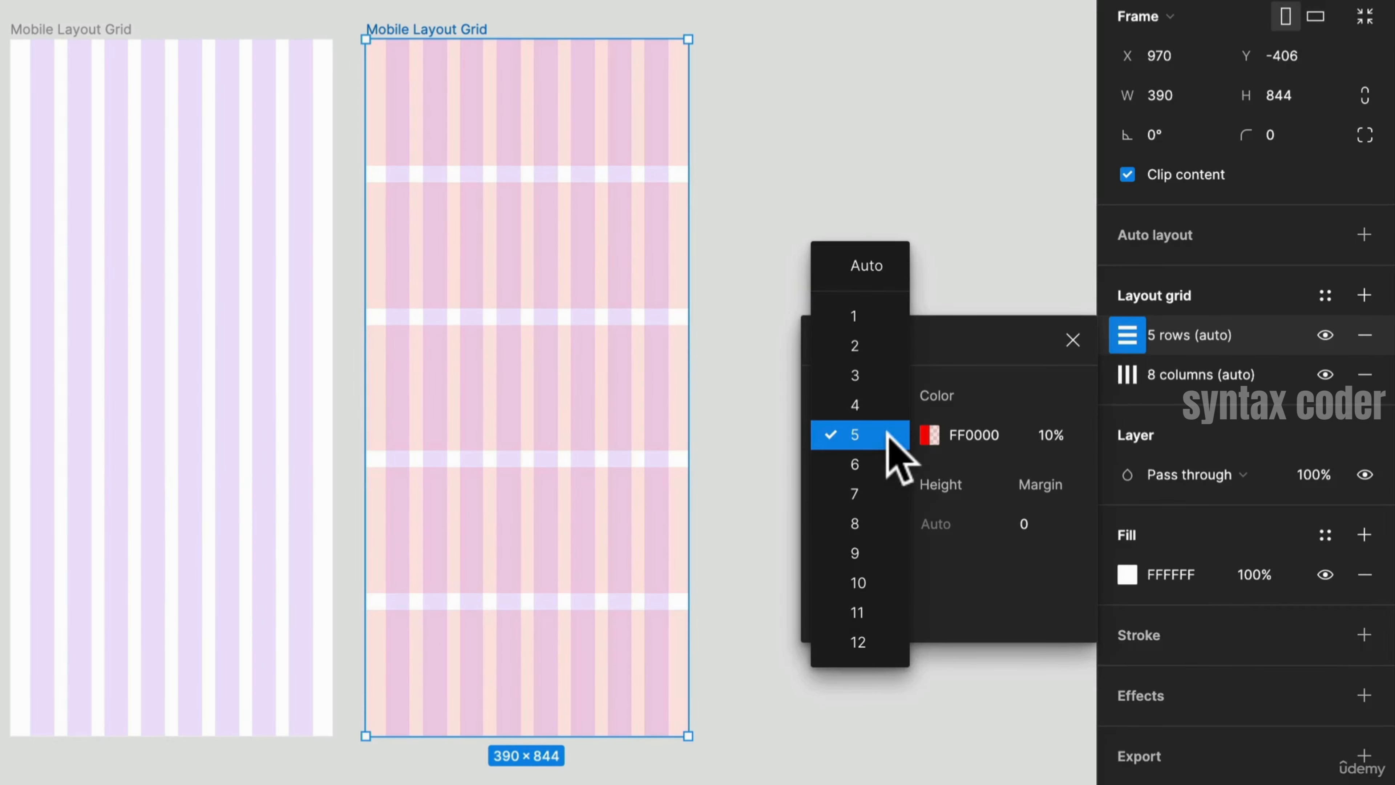
pyautogui.click(867, 266)
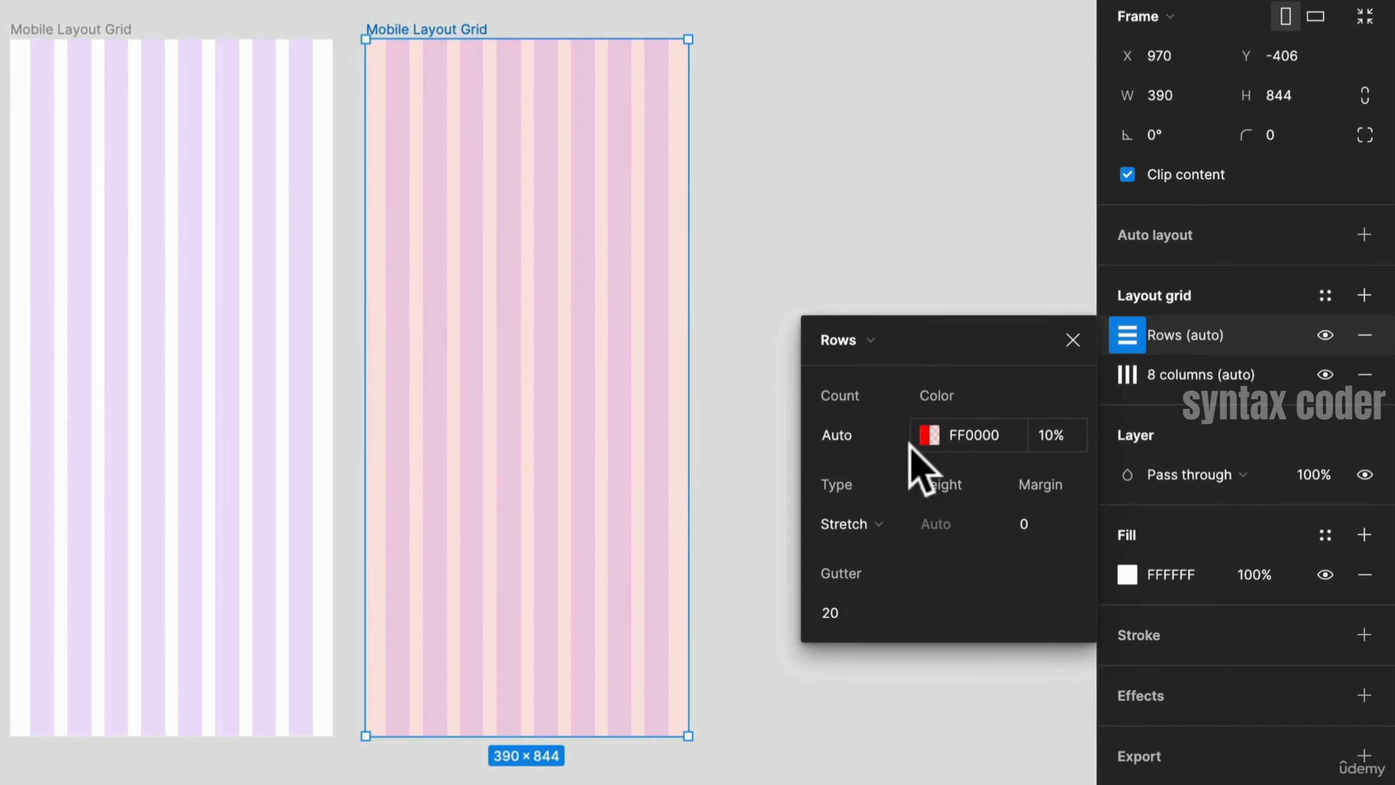
# - Set the row grid's type to Top
pyautogui.scroll(5, 800, 191)
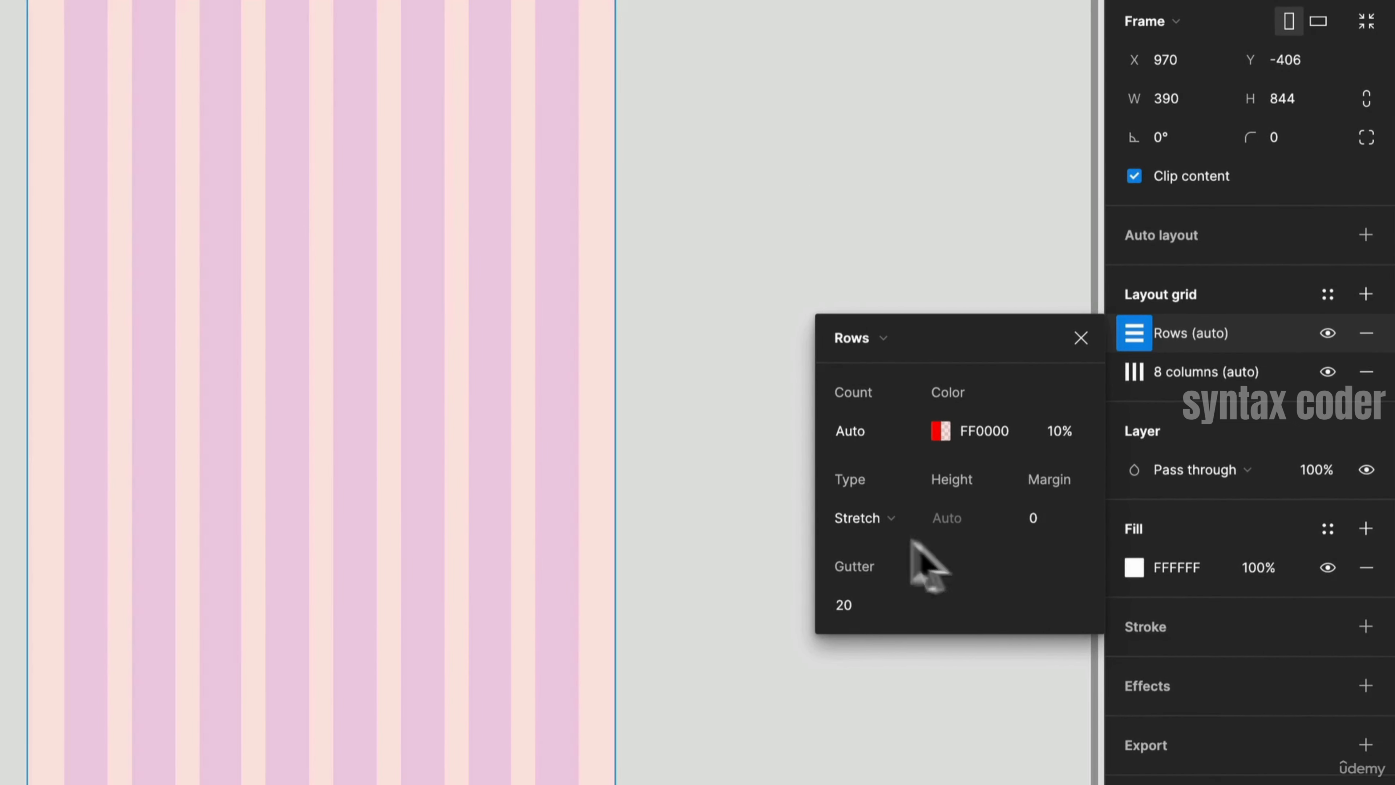
pyautogui.click(881, 518)
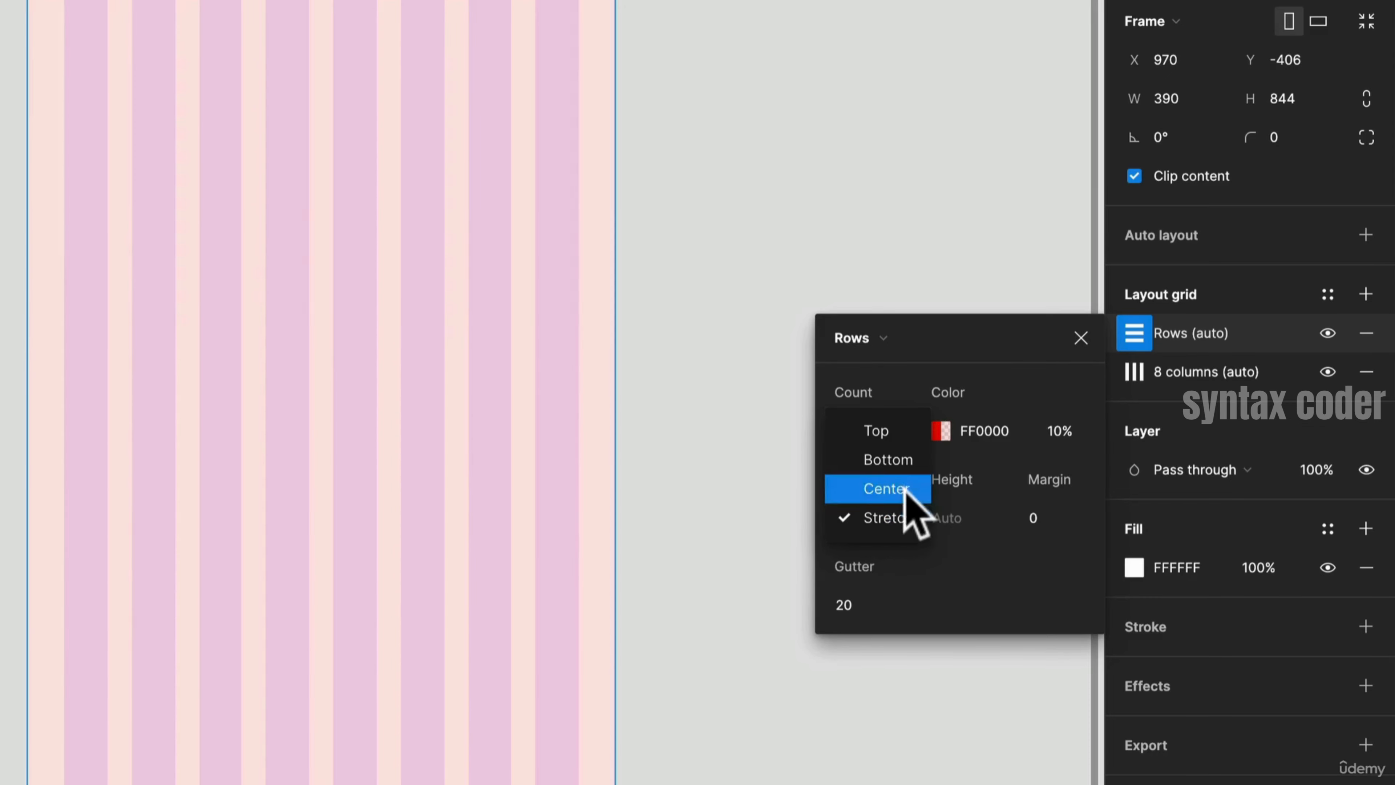
pyautogui.click(899, 434)
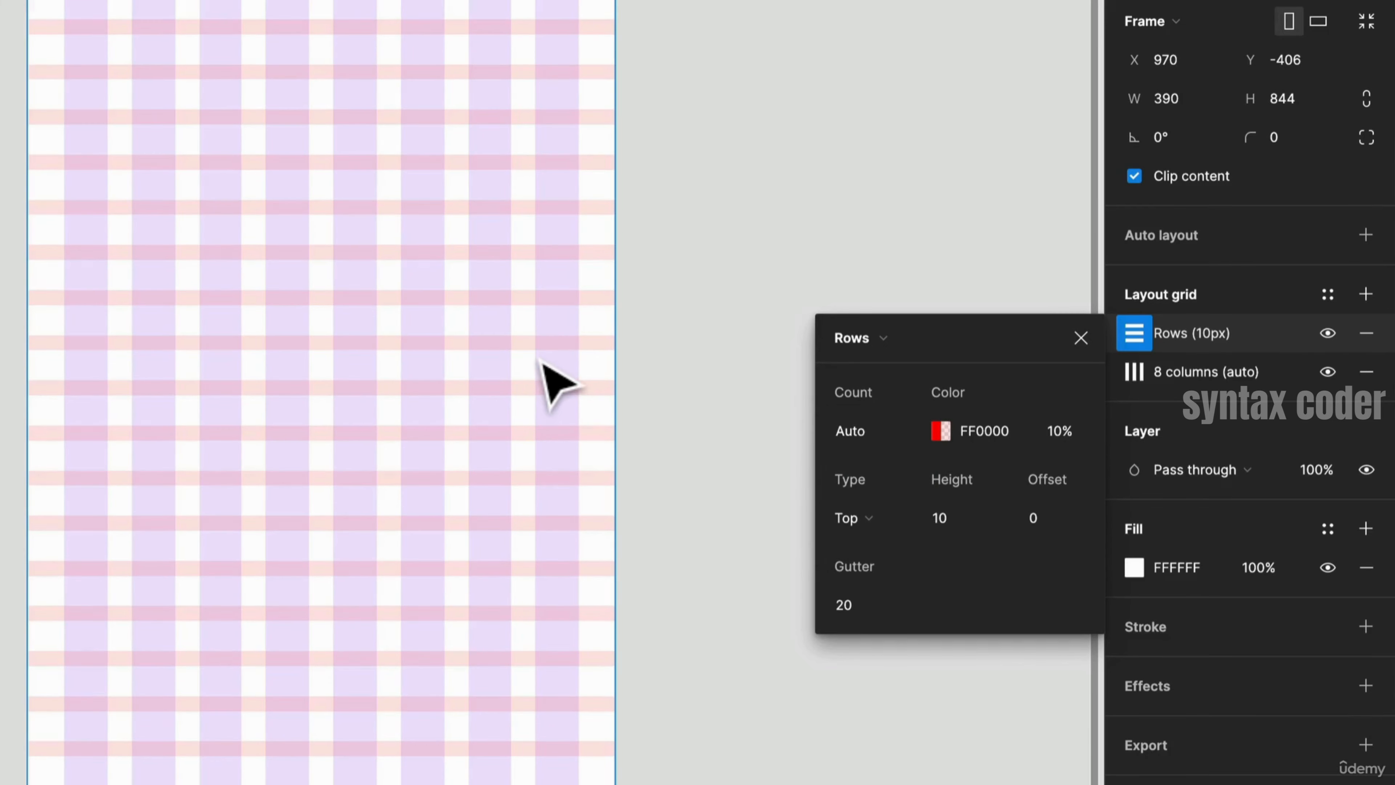
# - Set the row grid's gutter and height to 8
pyautogui.click(850, 600)
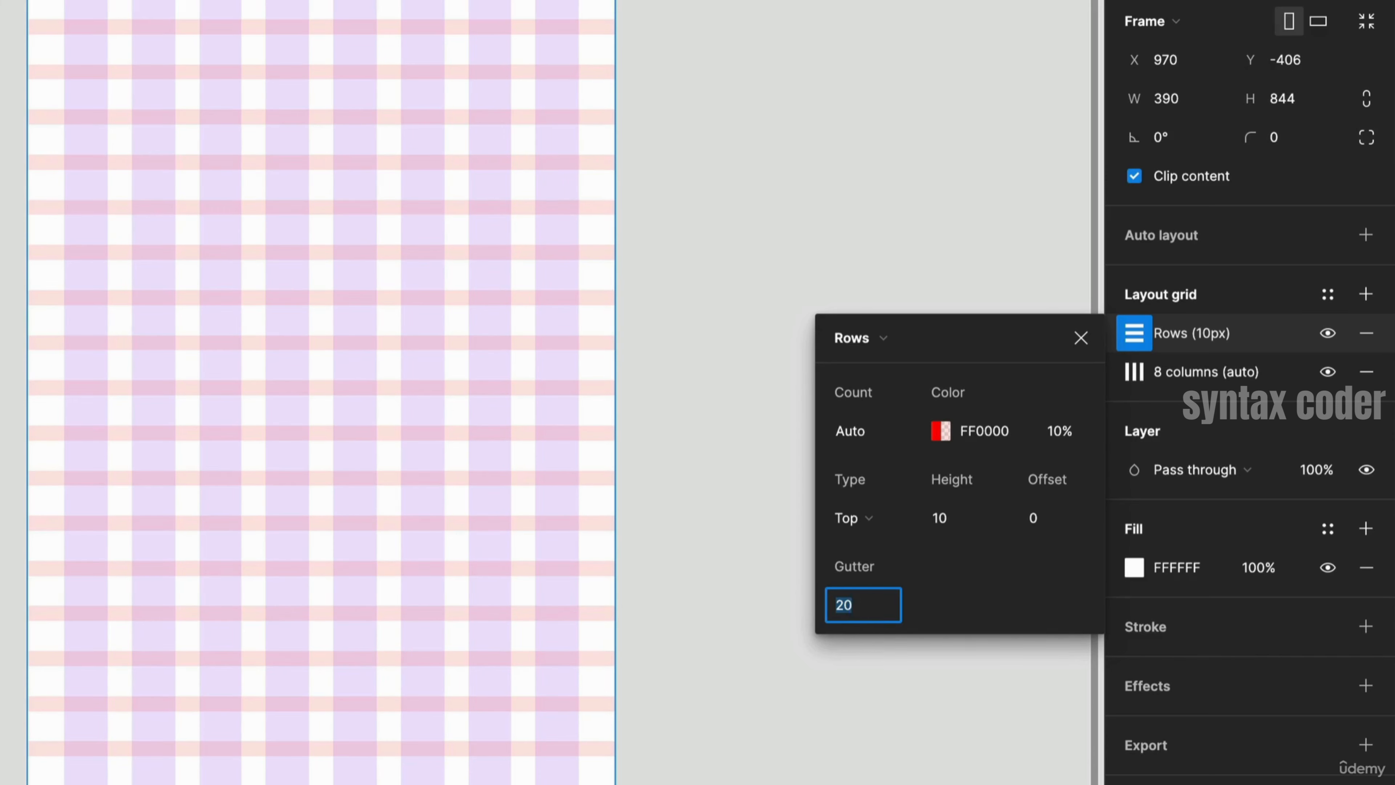
pyautogui.click(971, 520)
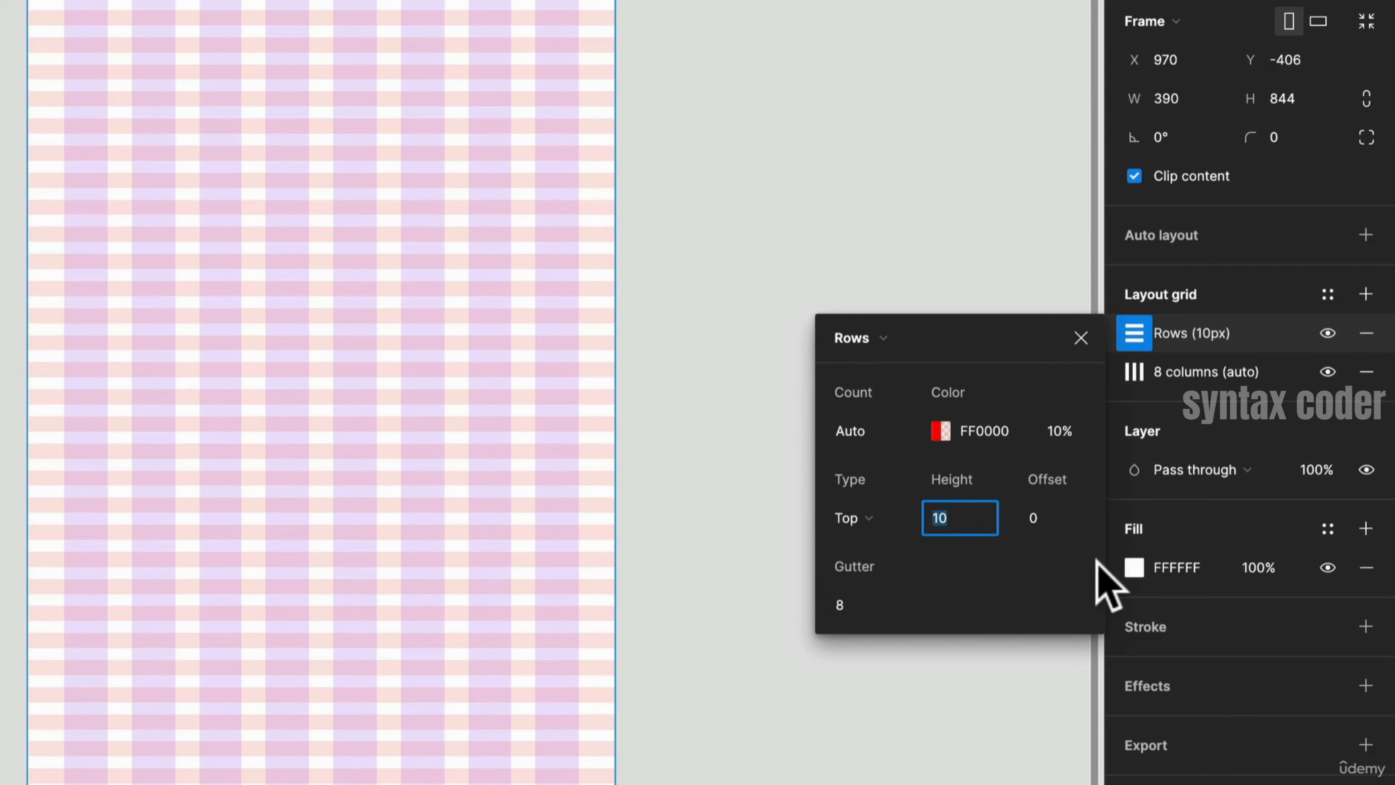
pyautogui.write('8')
pyautogui.press('Return')
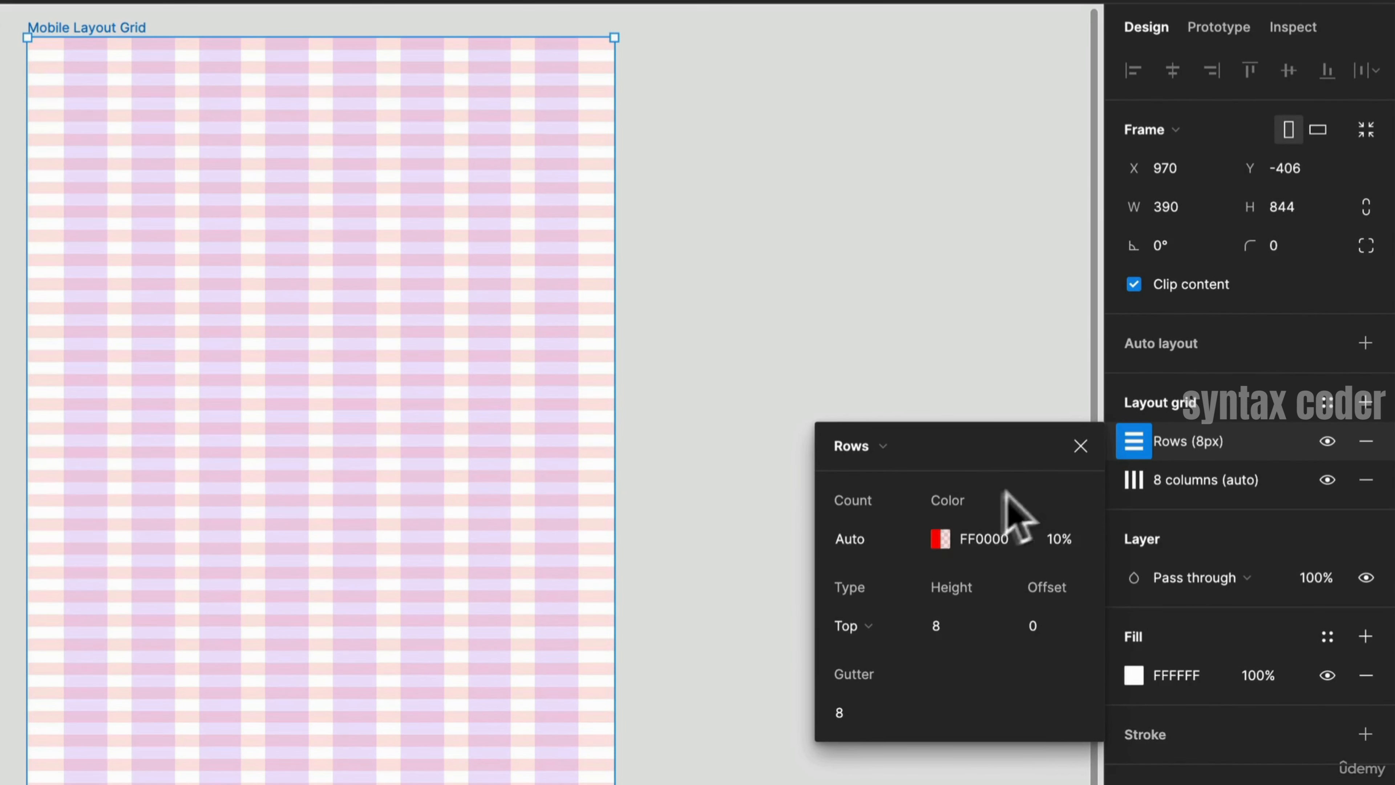
# - Set the row grid's colour opacity to 20%
pyautogui.click(940, 538)
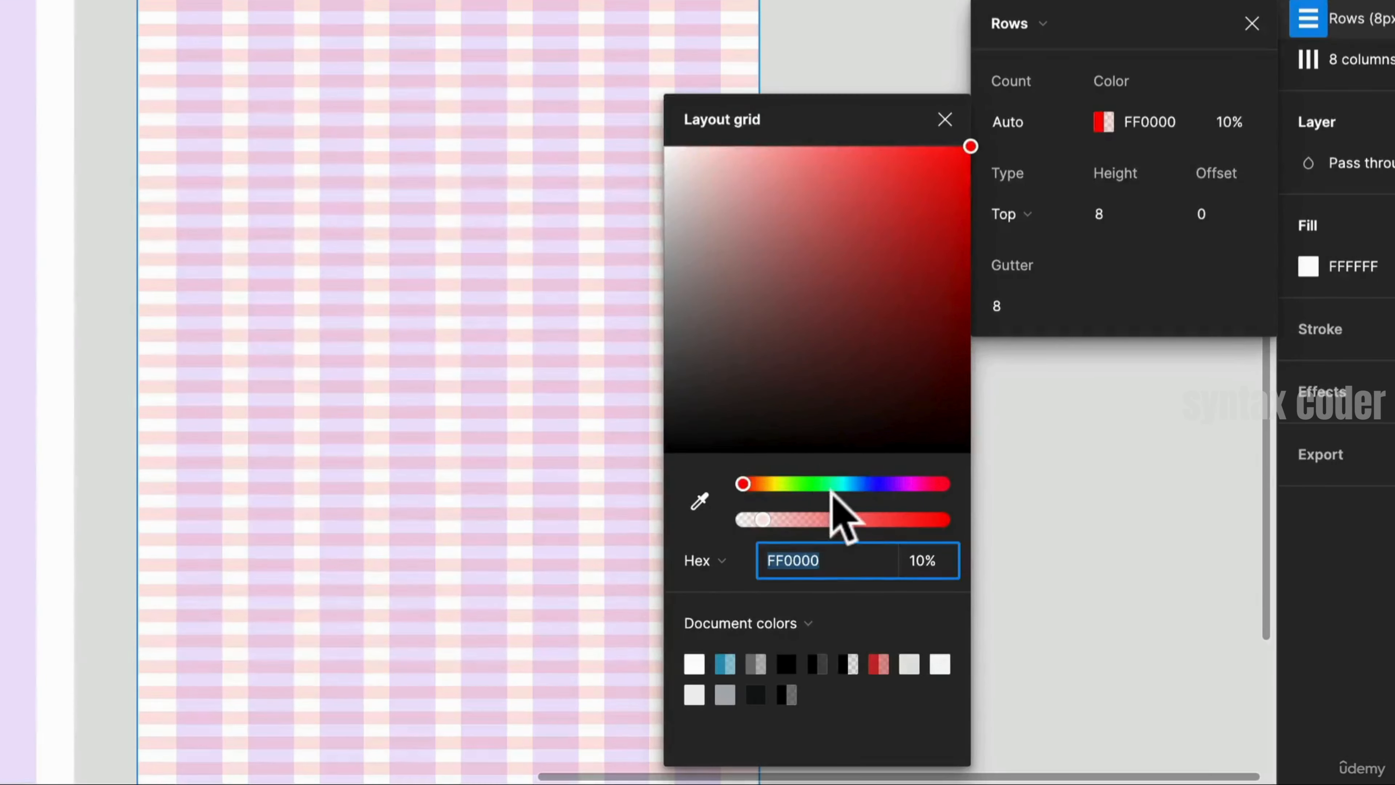
pyautogui.moveTo(739, 745); pyautogui.dragTo(770, 748)
pyautogui.moveTo(869, 490); pyautogui.dragTo(742, 494)
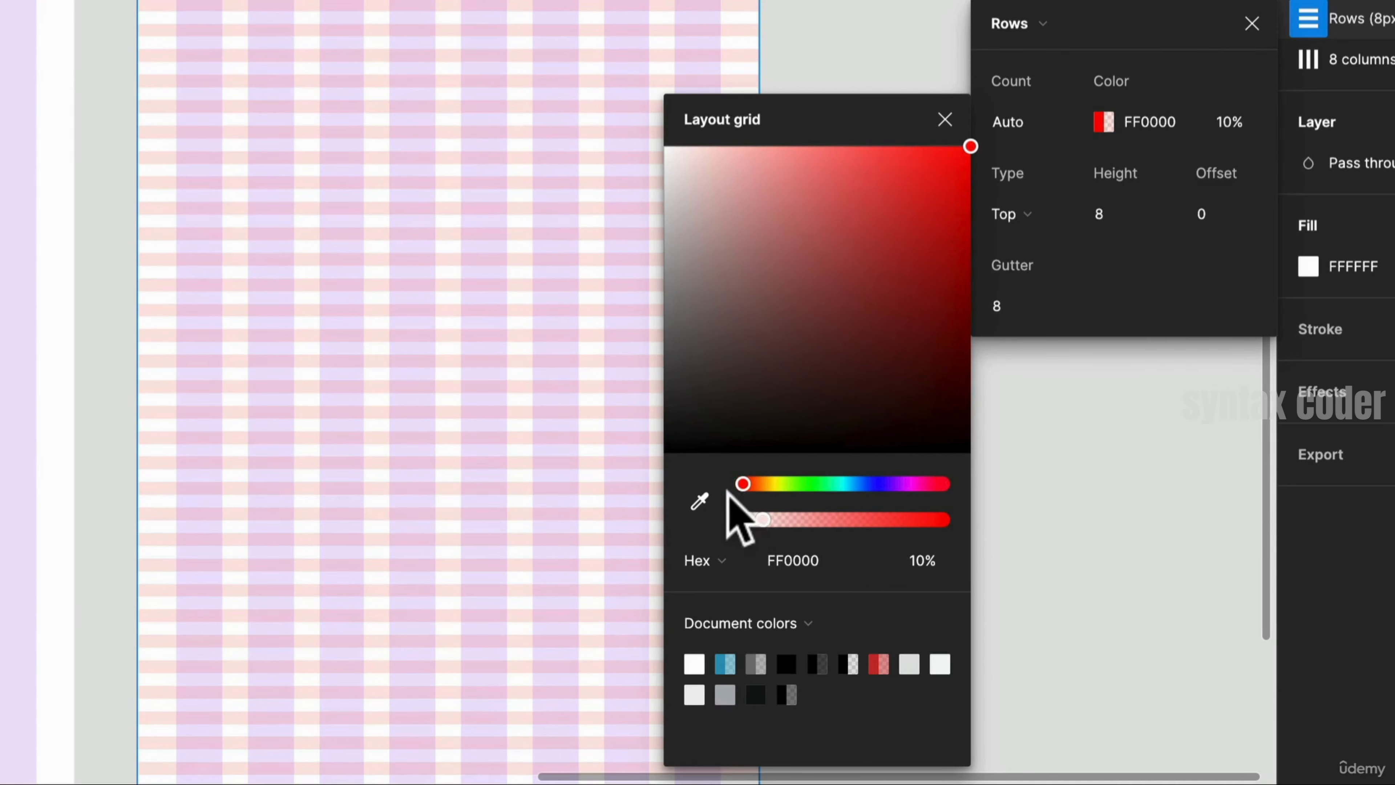
pyautogui.click(1240, 122)
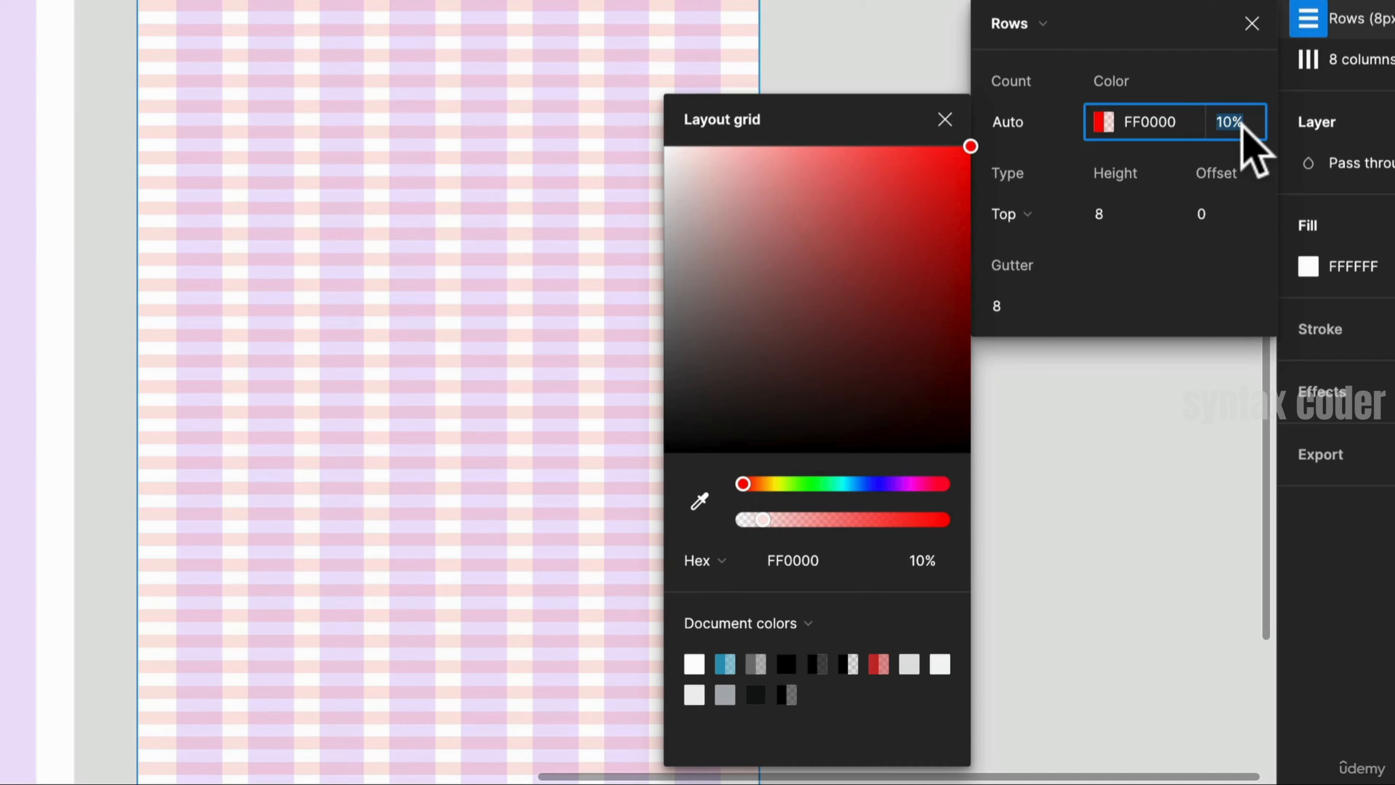
pyautogui.write('20')
pyautogui.press('Return')
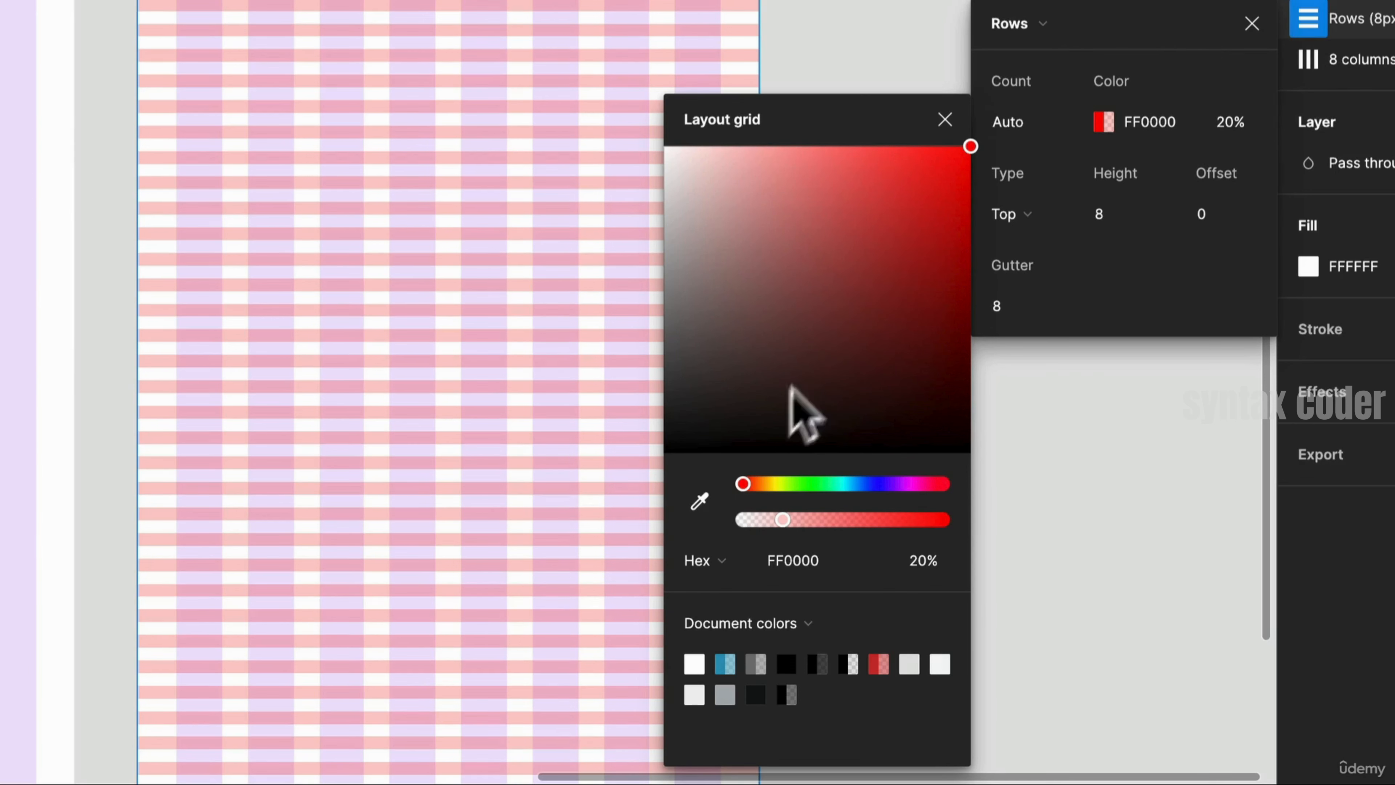
# - Shift the column grid's colour hue to blue 1400FF
pyautogui.click(1318, 61)
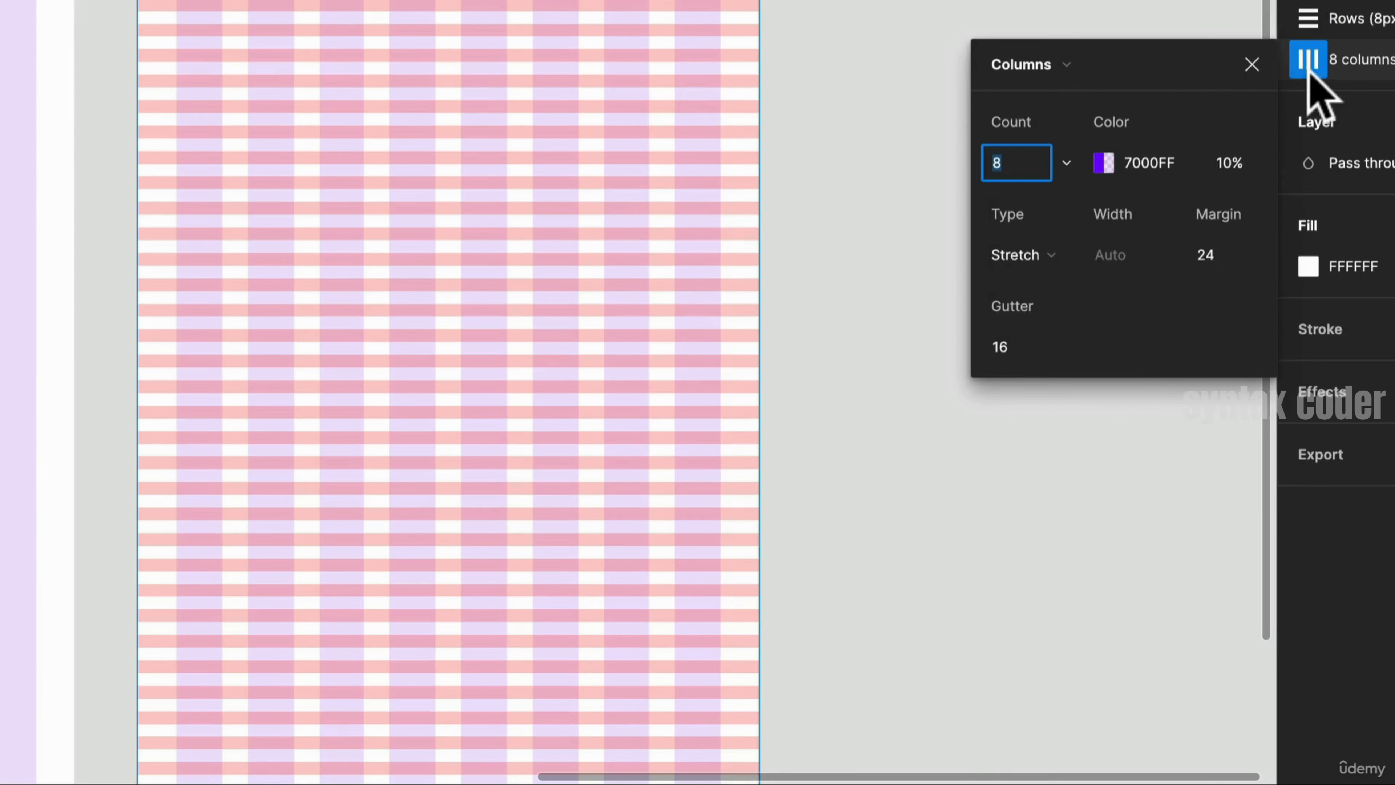
pyautogui.click(1105, 162)
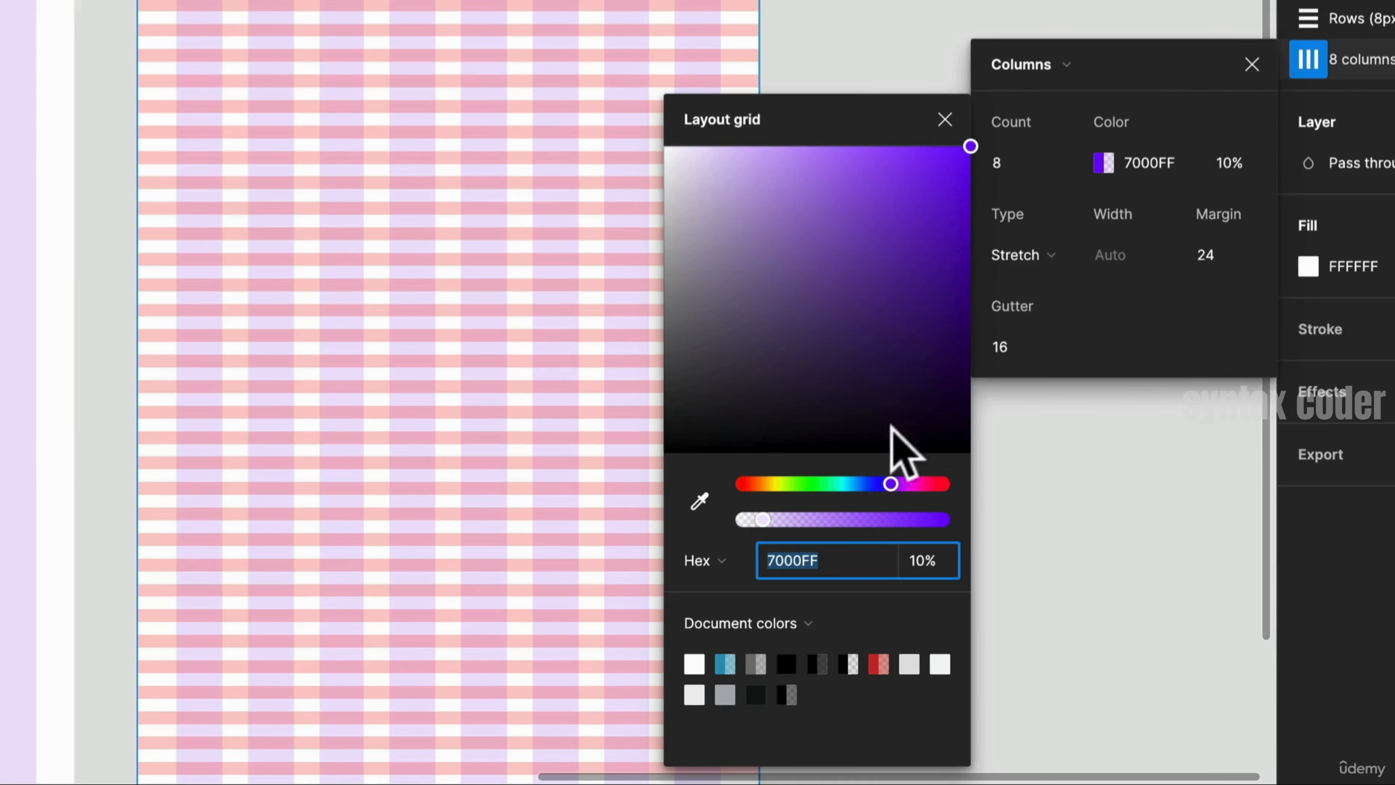
pyautogui.moveTo(878, 484)
pyautogui.mouseDown()
pyautogui.moveTo(848, 490)
pyautogui.moveTo(876, 485)
pyautogui.mouseUp()
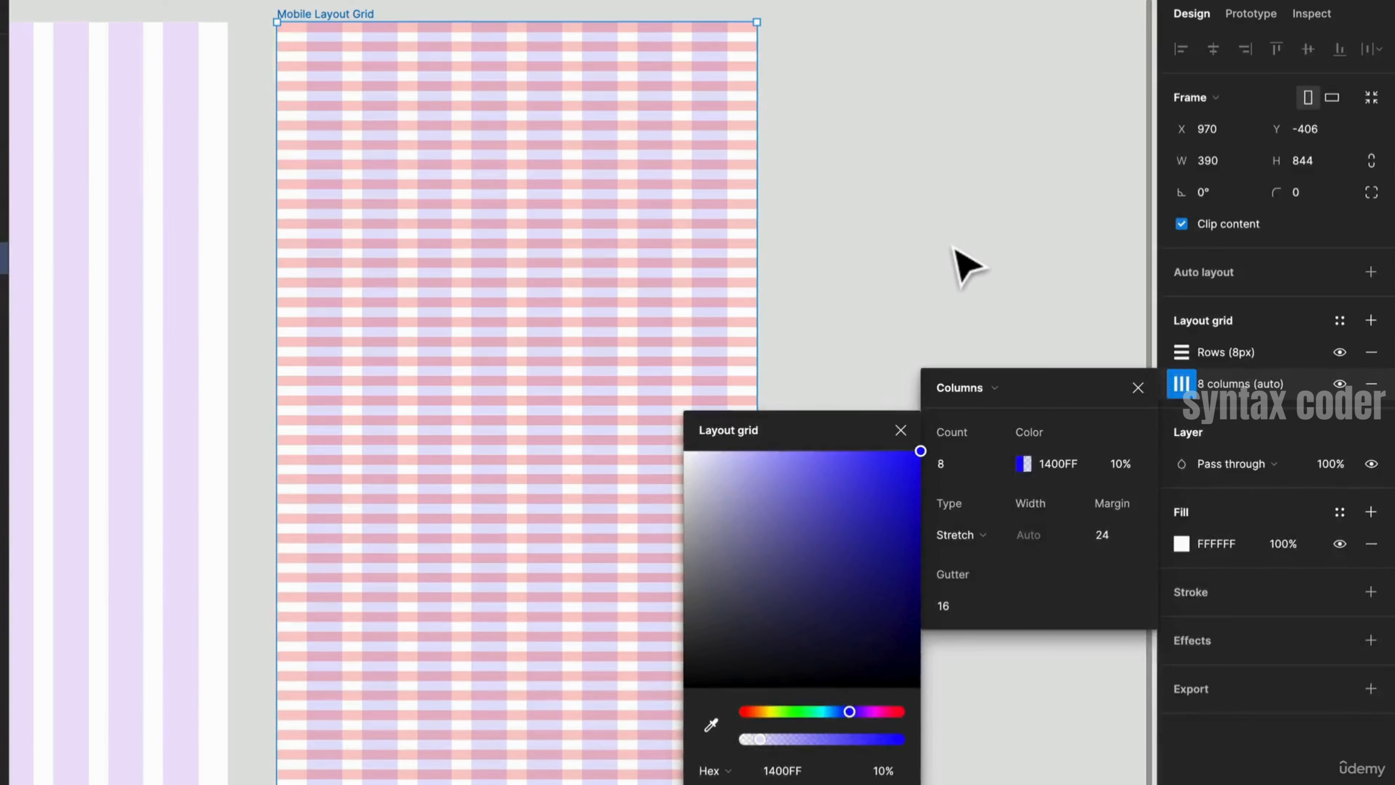
pyautogui.click(959, 265)
pyautogui.click(523, 274)
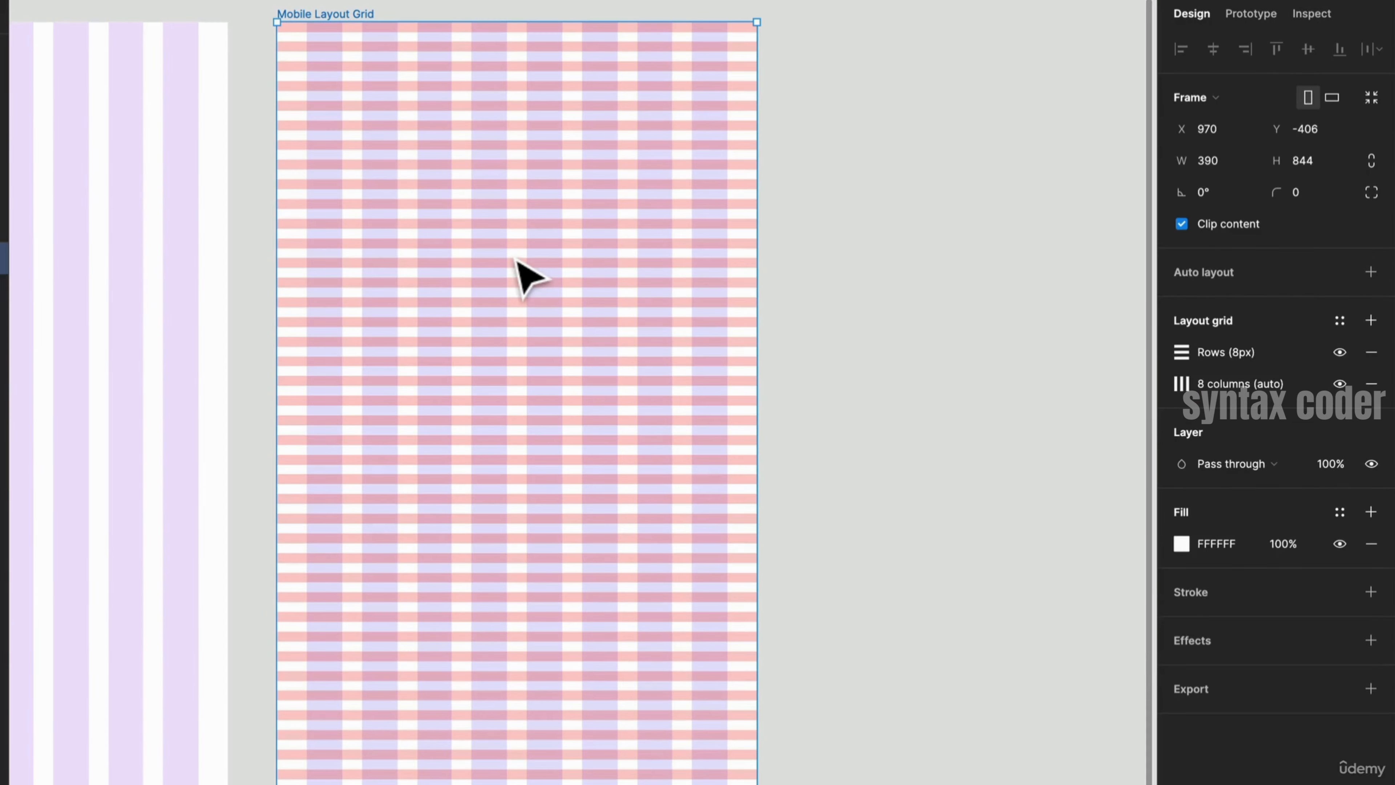
# - Set the row grid's colour opacity to 15%
pyautogui.click(1181, 352)
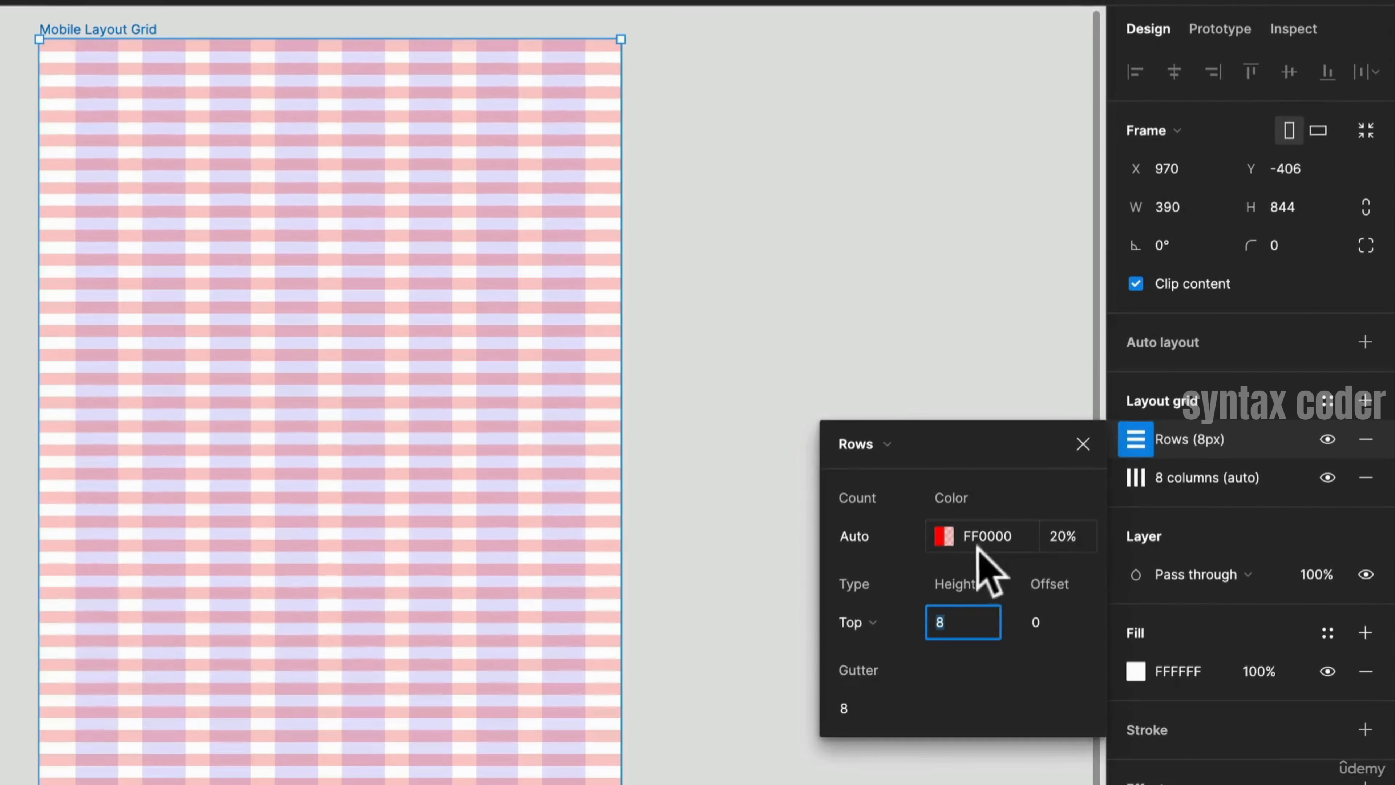
pyautogui.click(1058, 525)
pyautogui.write('15')
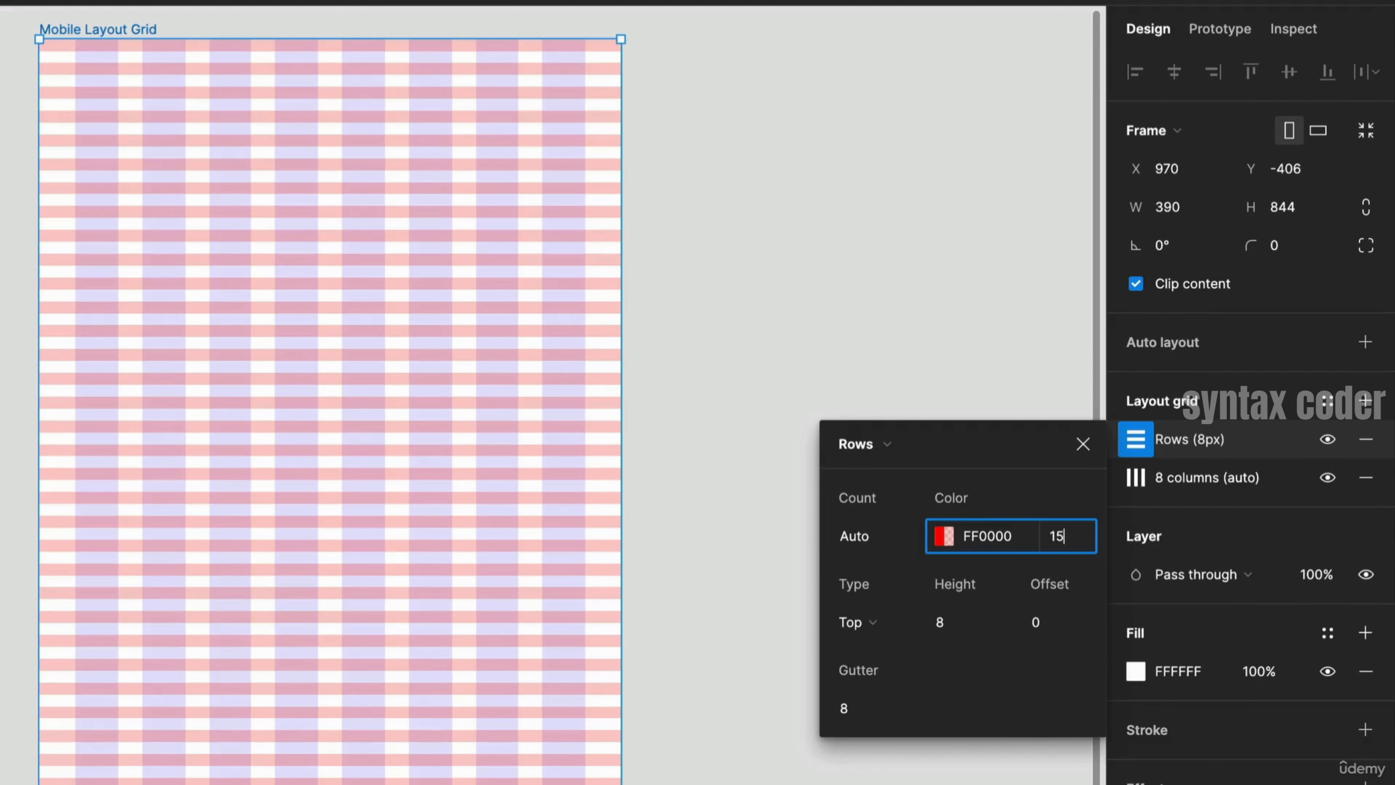
pyautogui.press('Return')
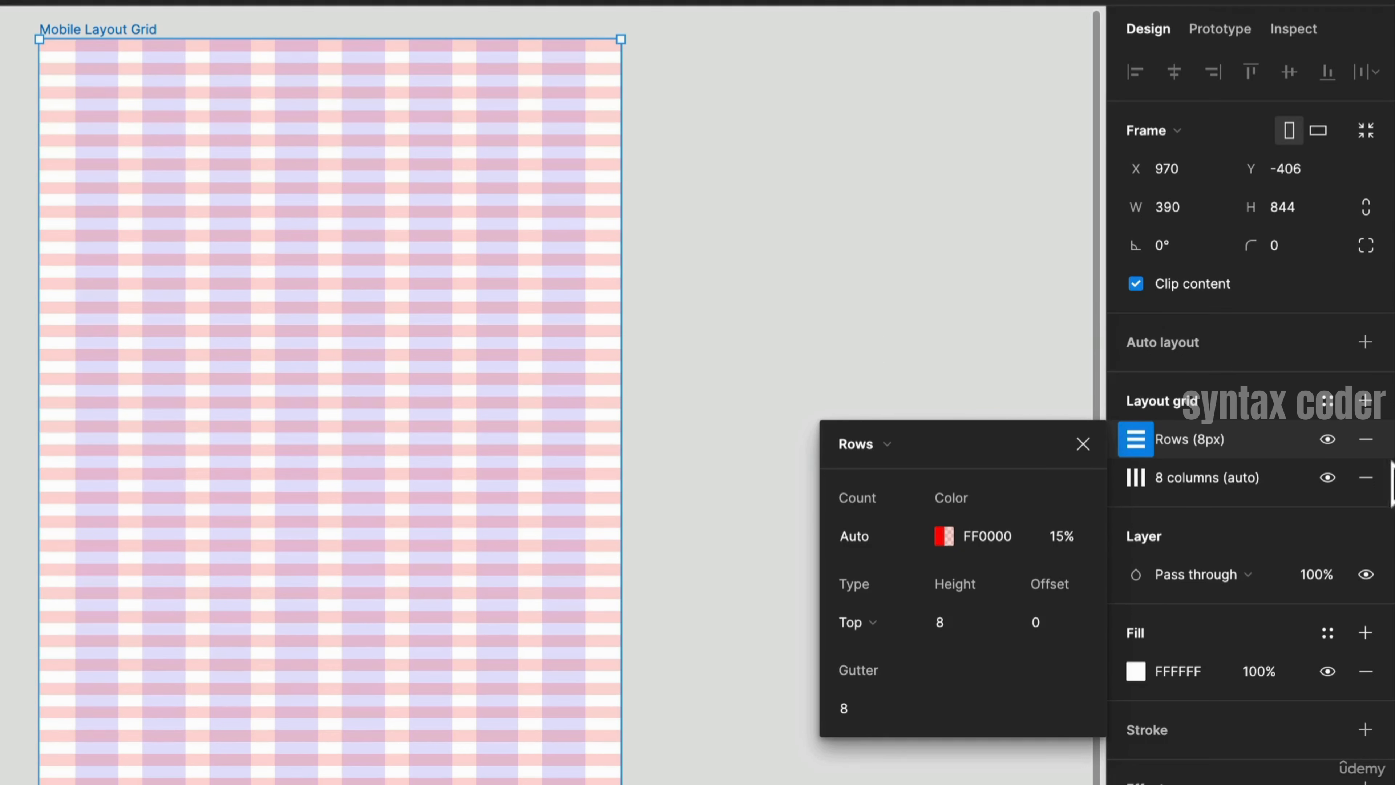
pyautogui.click(841, 346)
pyautogui.click(144, 30)
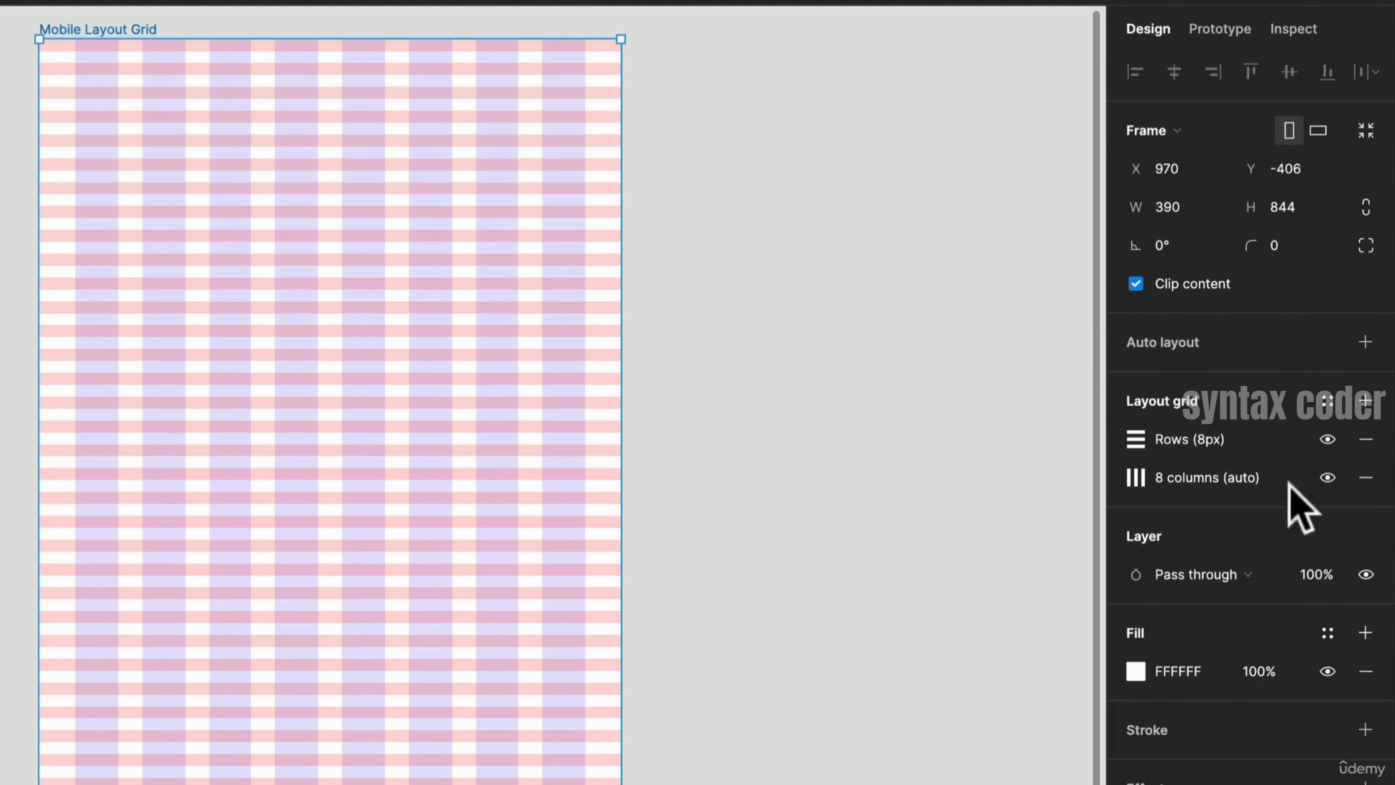
# - Save the frame's combined grids as a new grid style named 8 Col and 8px Baseline
pyautogui.click(1329, 401)
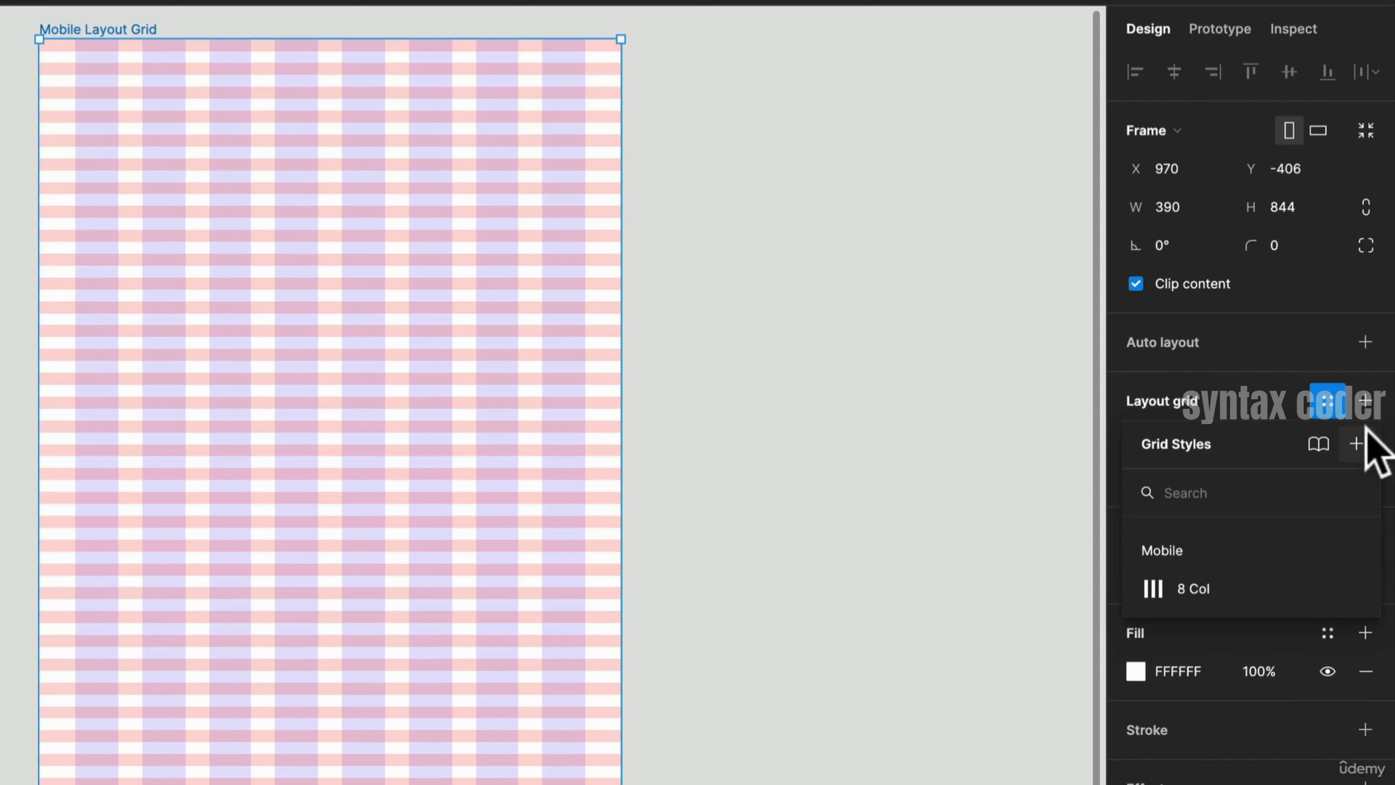
pyautogui.click(1358, 443)
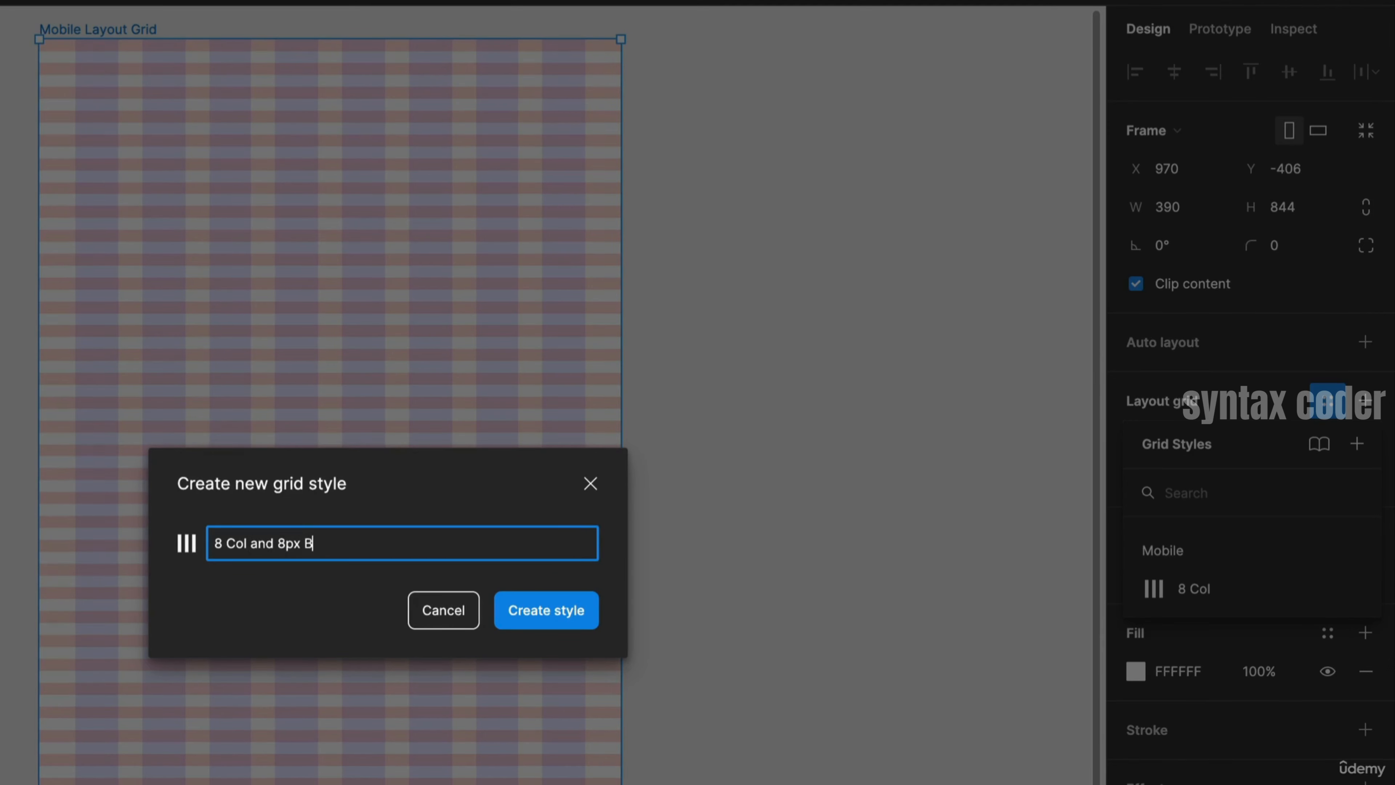
pyautogui.press('Return')
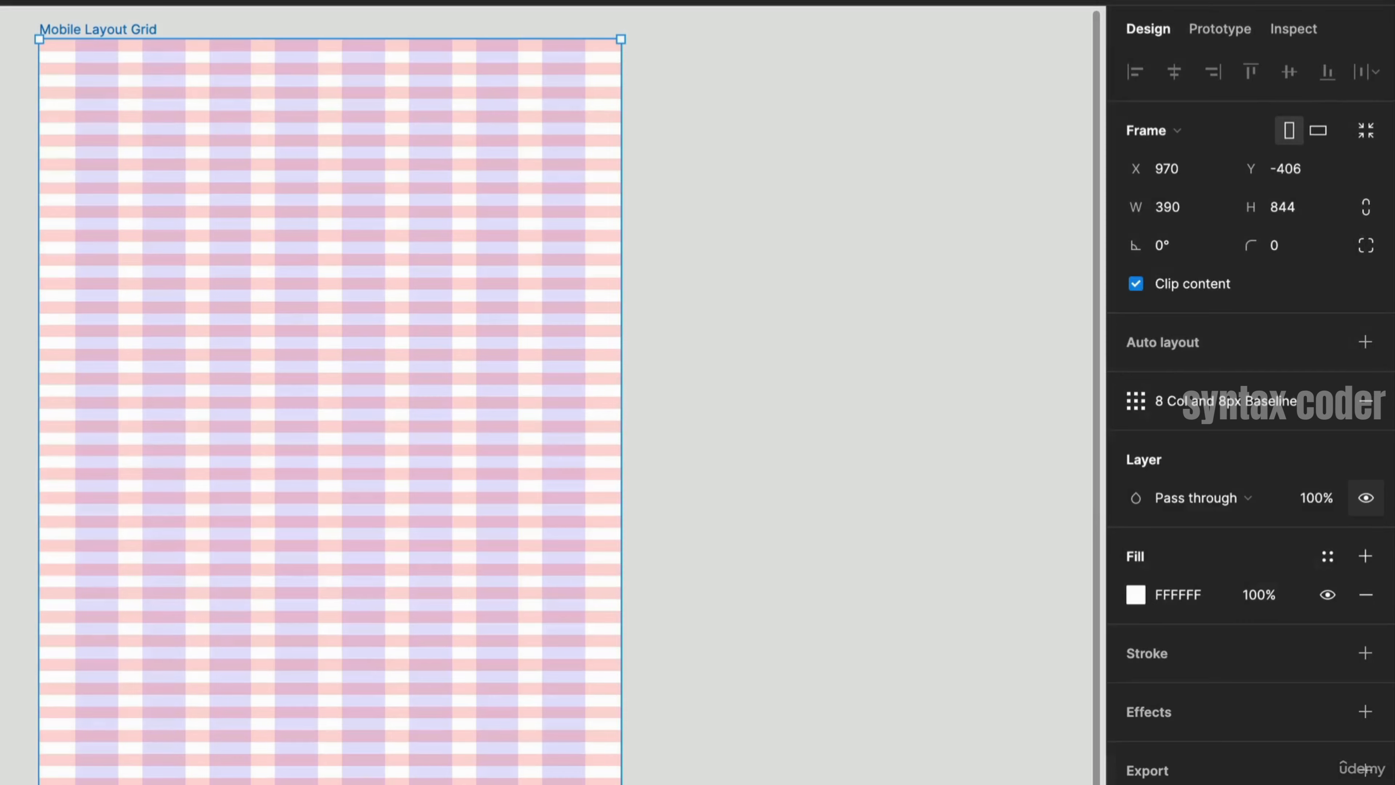
# - Move the 8 Col and 8px Baseline grid style into the Mobile style group
pyautogui.click(769, 492)
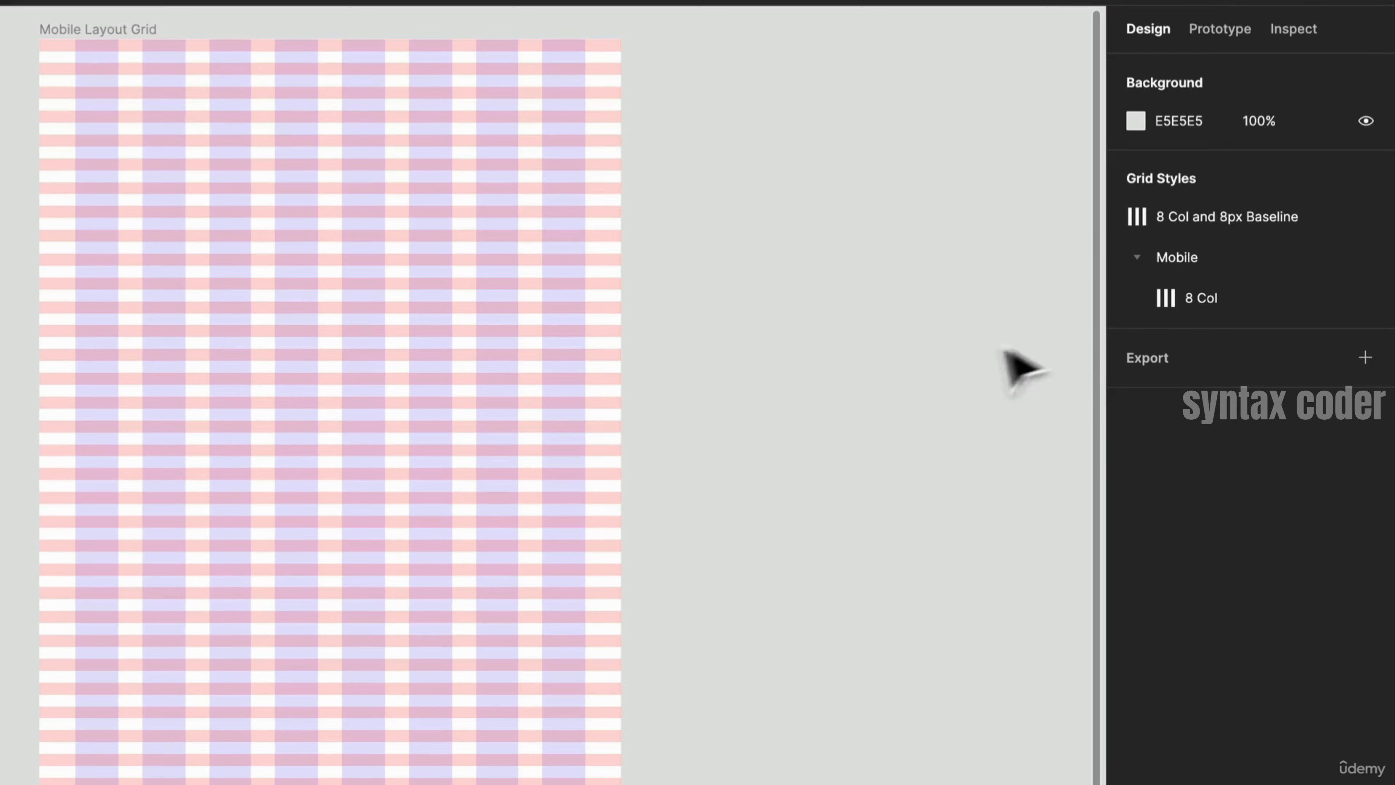
pyautogui.moveTo(1223, 215); pyautogui.dragTo(1237, 278)
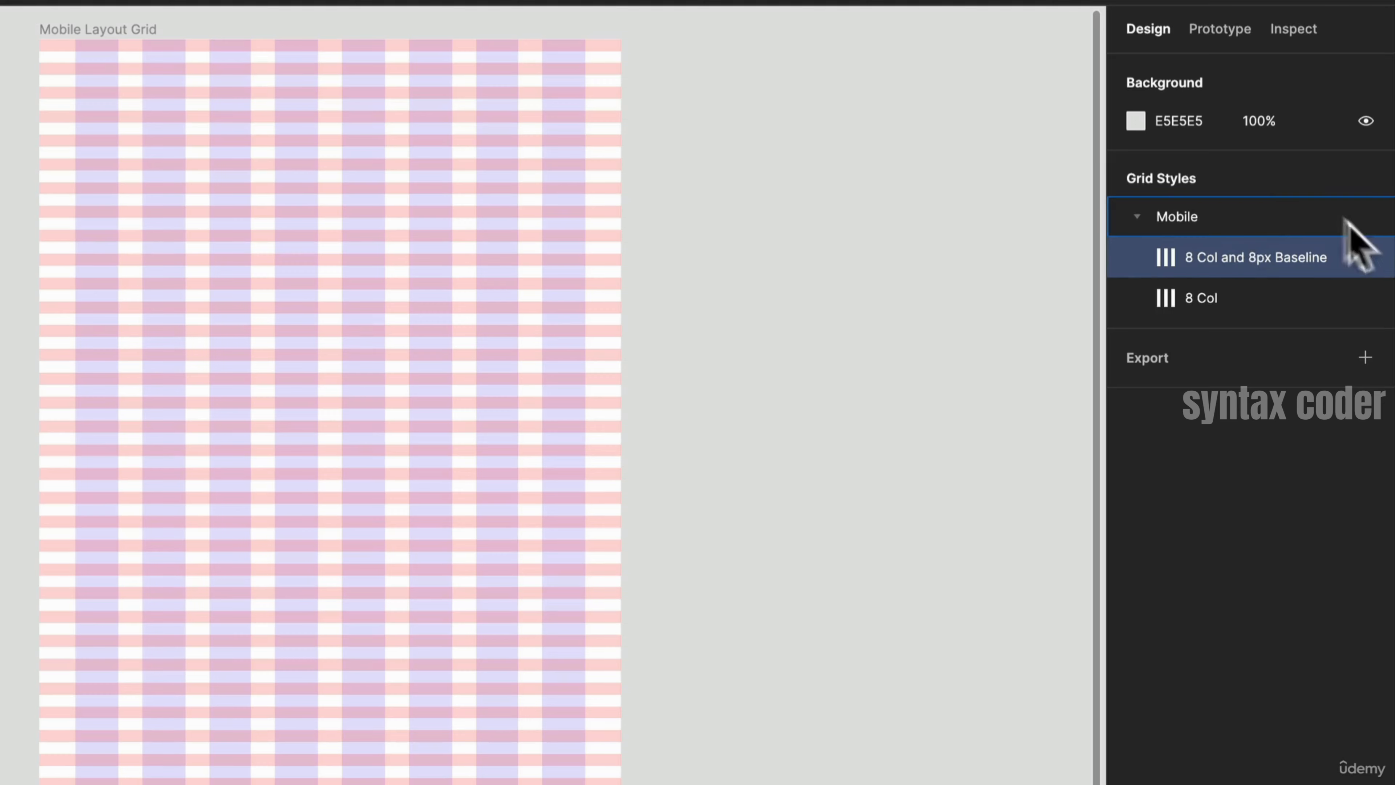
pyautogui.click(1264, 178)
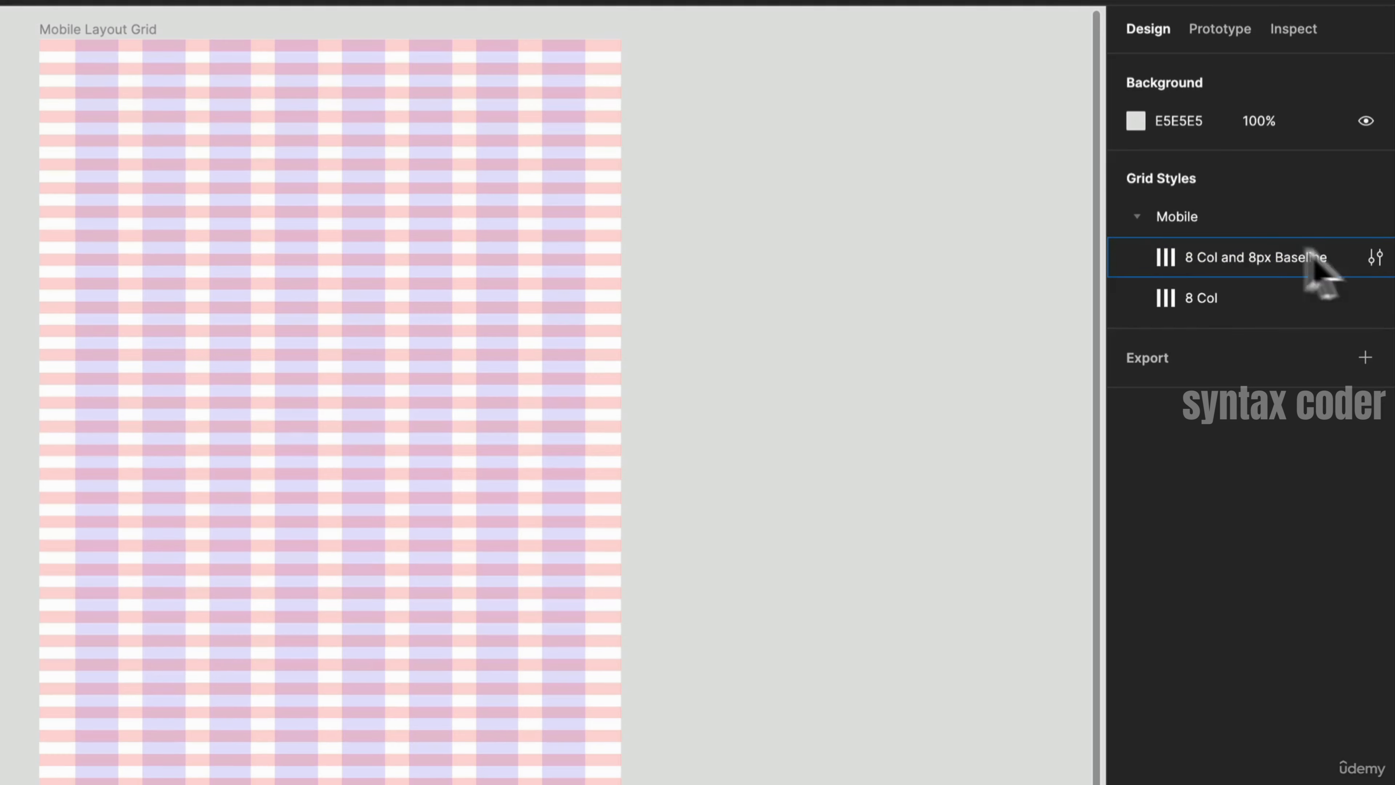
pyautogui.click(1377, 257)
pyautogui.click(1200, 217)
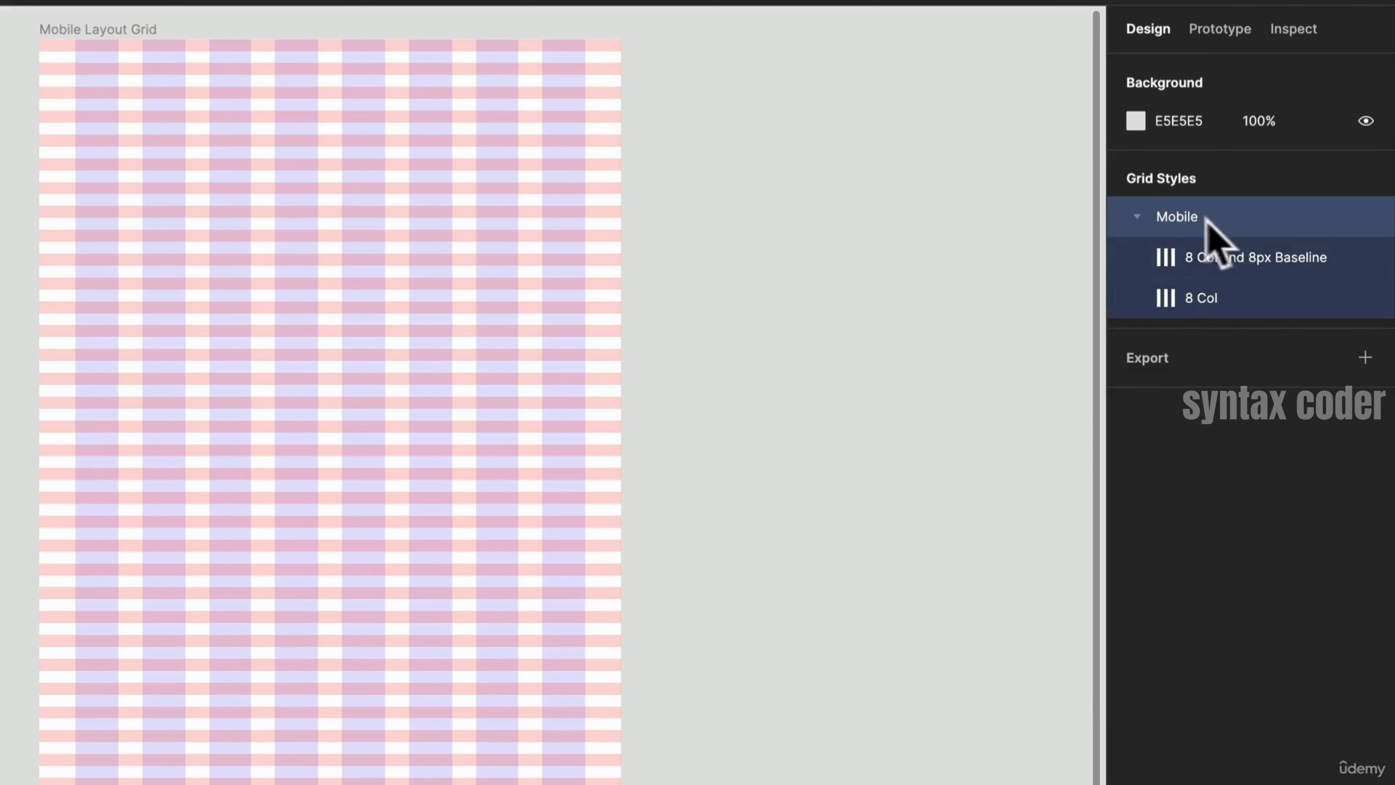
pyautogui.click(1145, 214)
pyautogui.click(1145, 215)
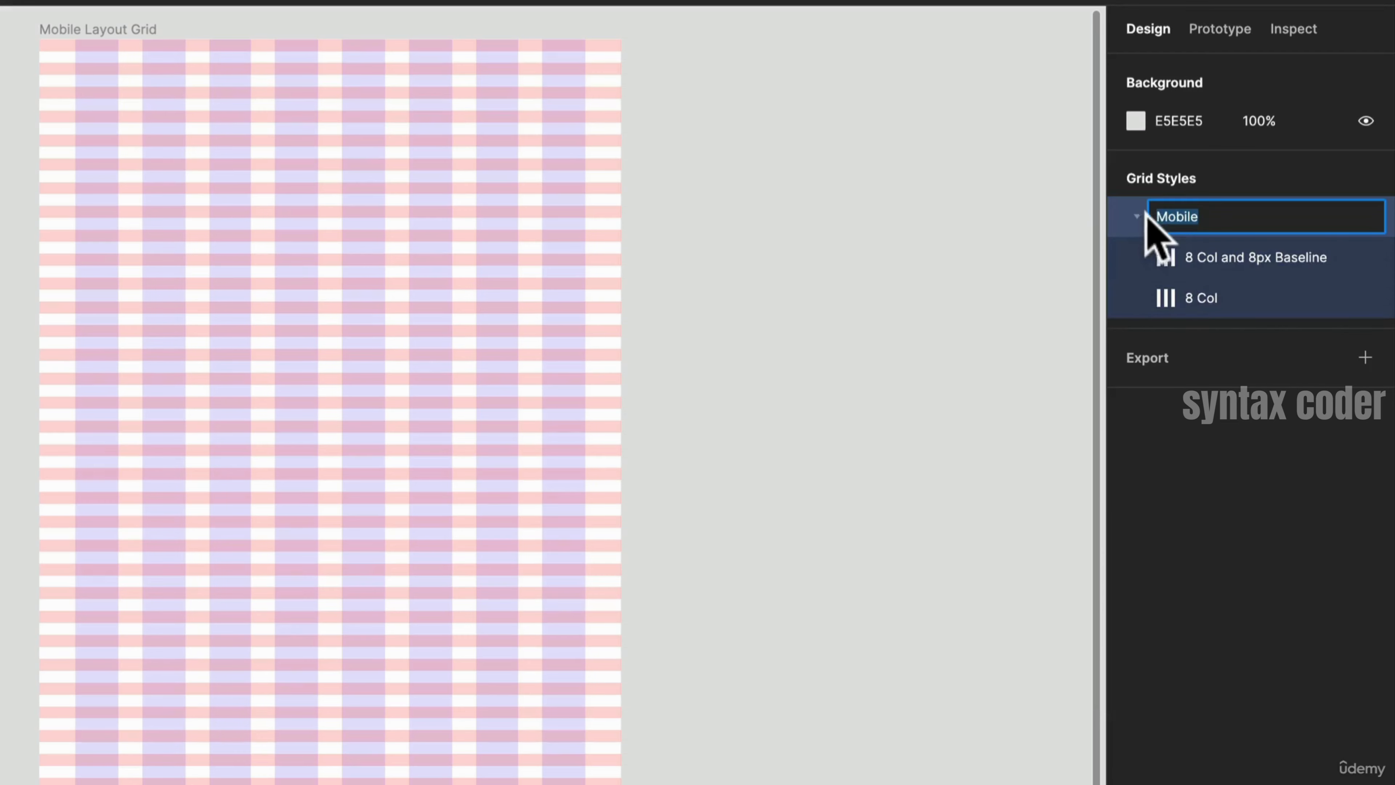
pyautogui.click(1195, 264)
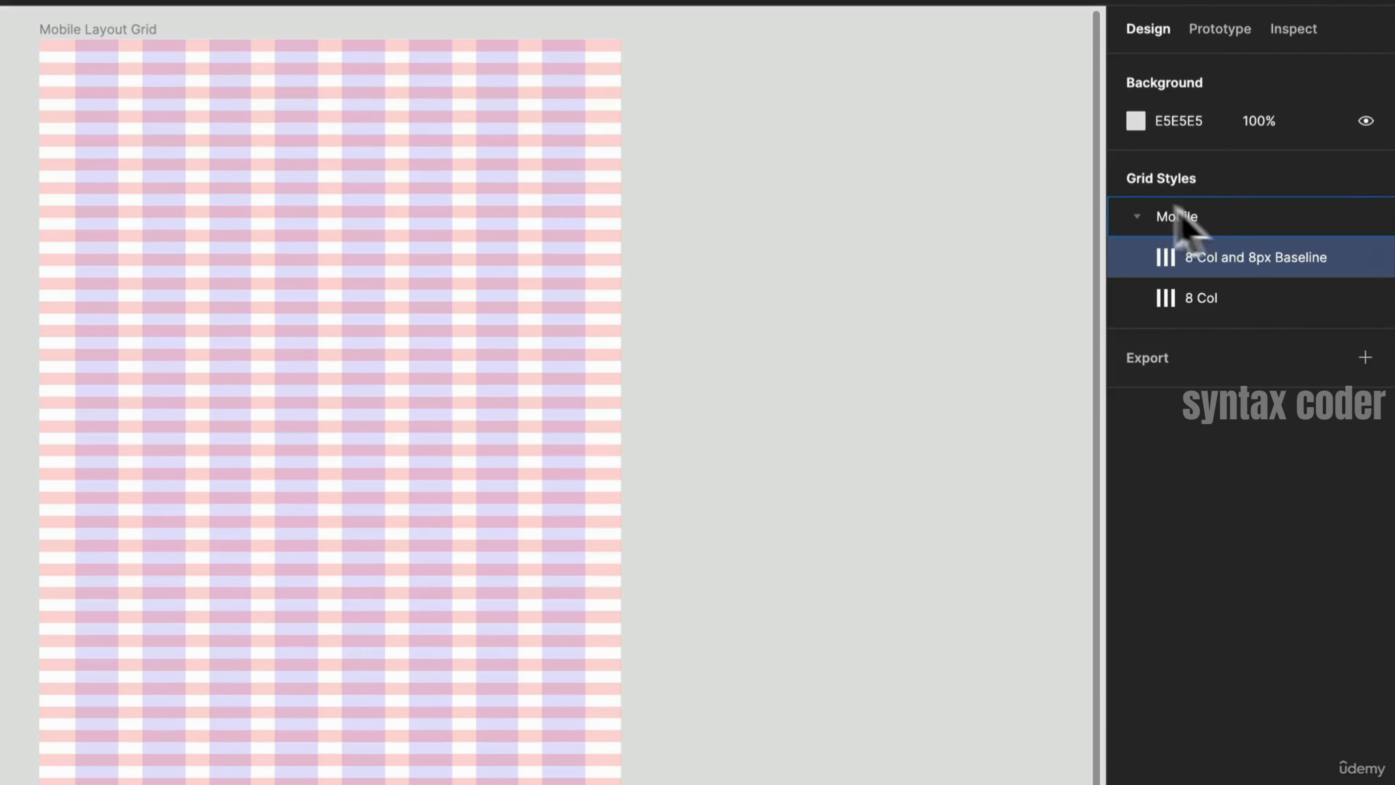
pyautogui.click(1215, 290)
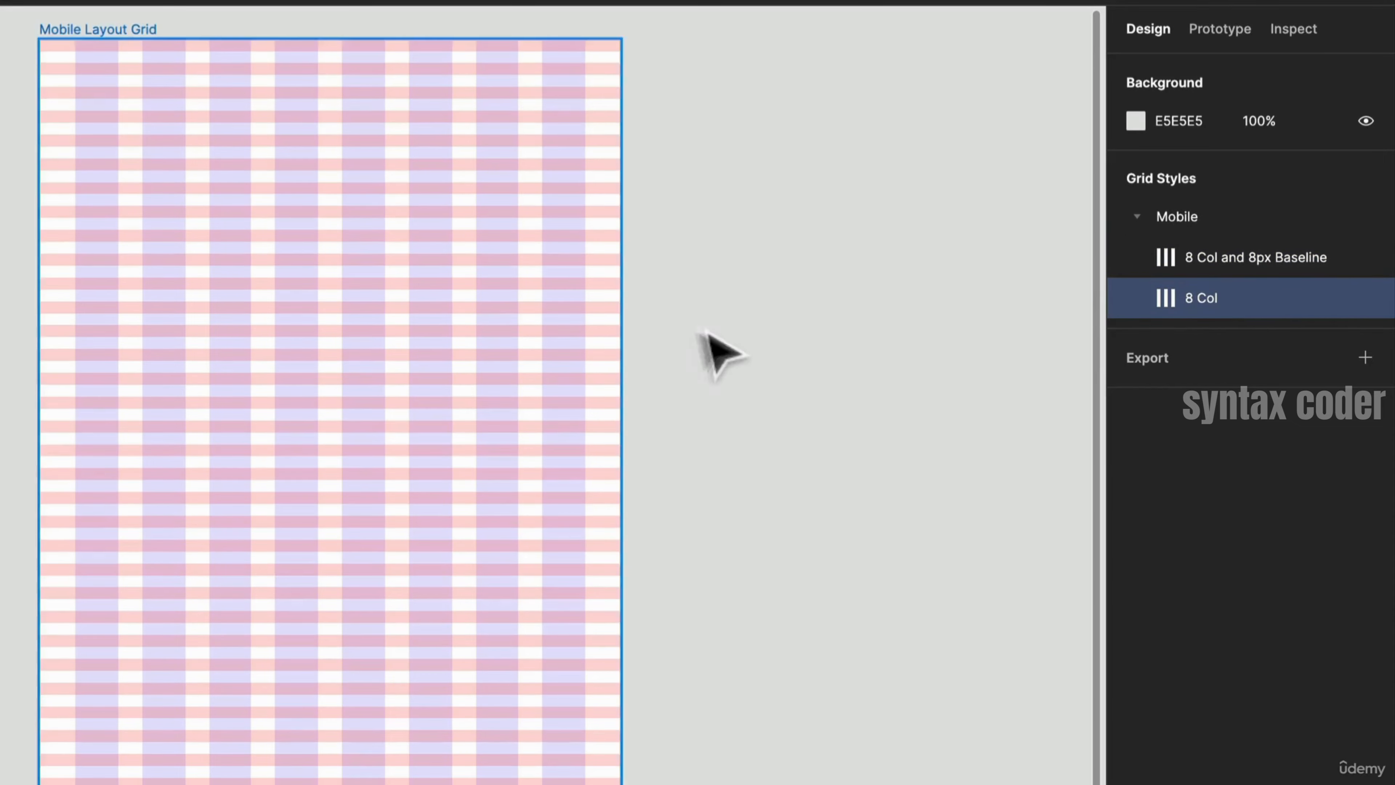
# - Create an iPhone 13 / 13 Pro frame beside the mobile grid frames
pyautogui.click(711, 349)
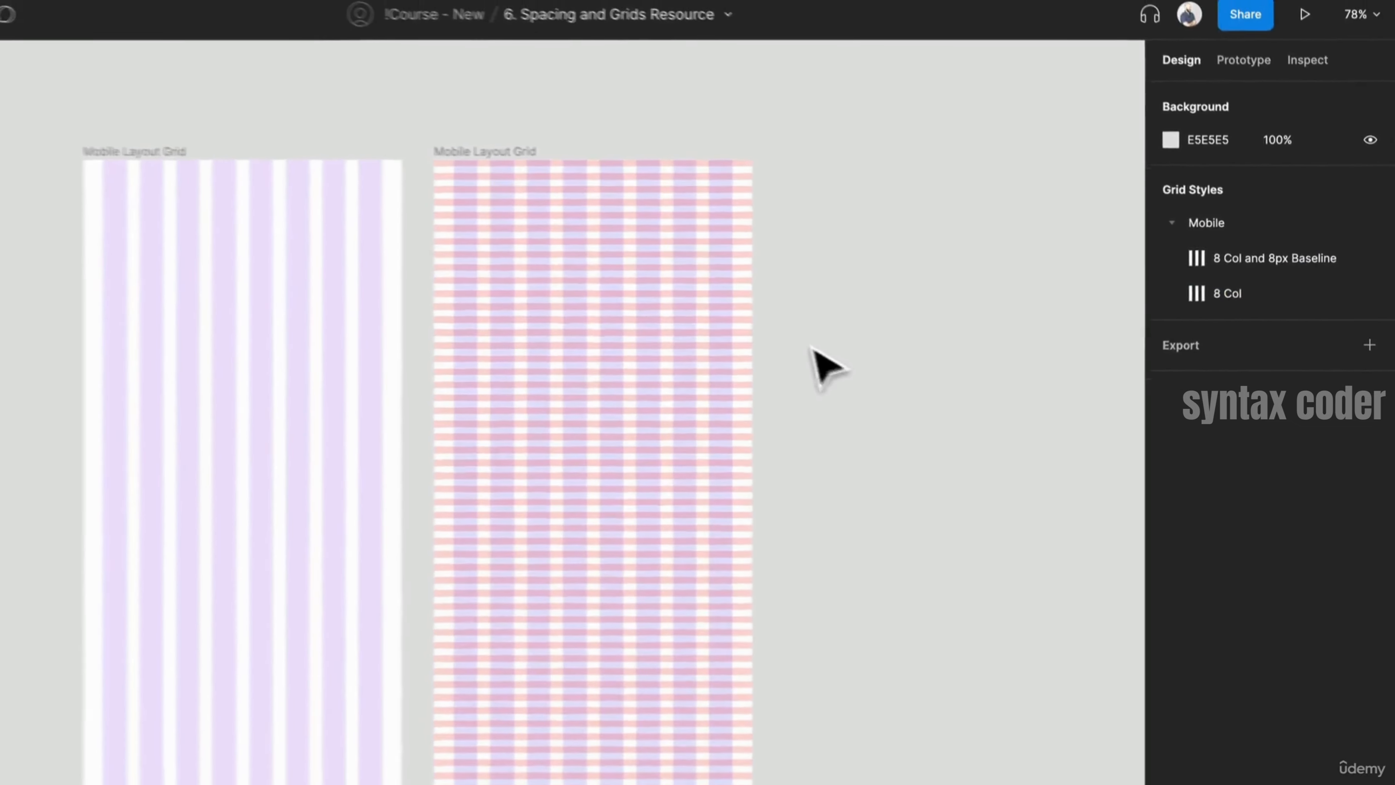
pyautogui.scroll(-5, 813, 352)
pyautogui.hscroll(5, 780, 340)
pyautogui.scroll(-2, 779, 341)
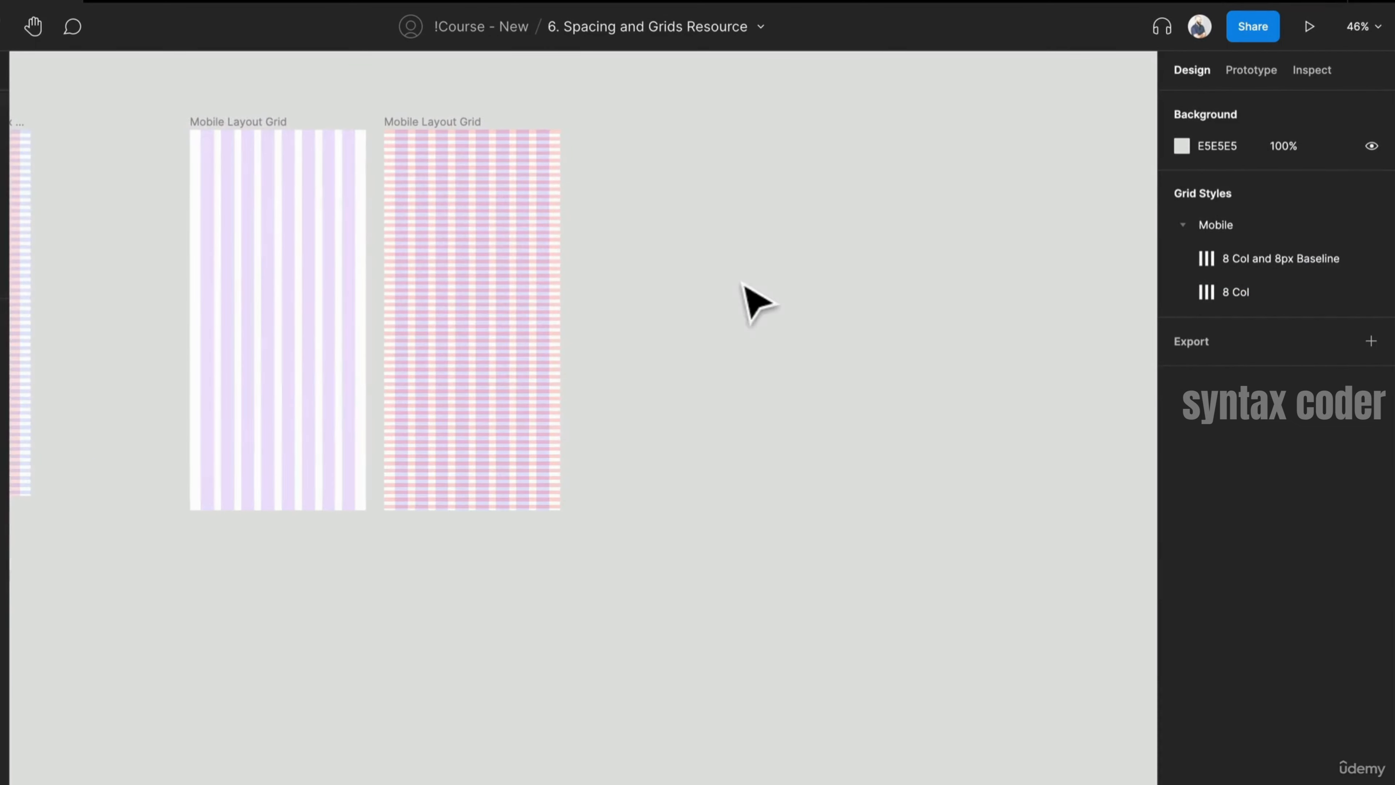
pyautogui.press('f')
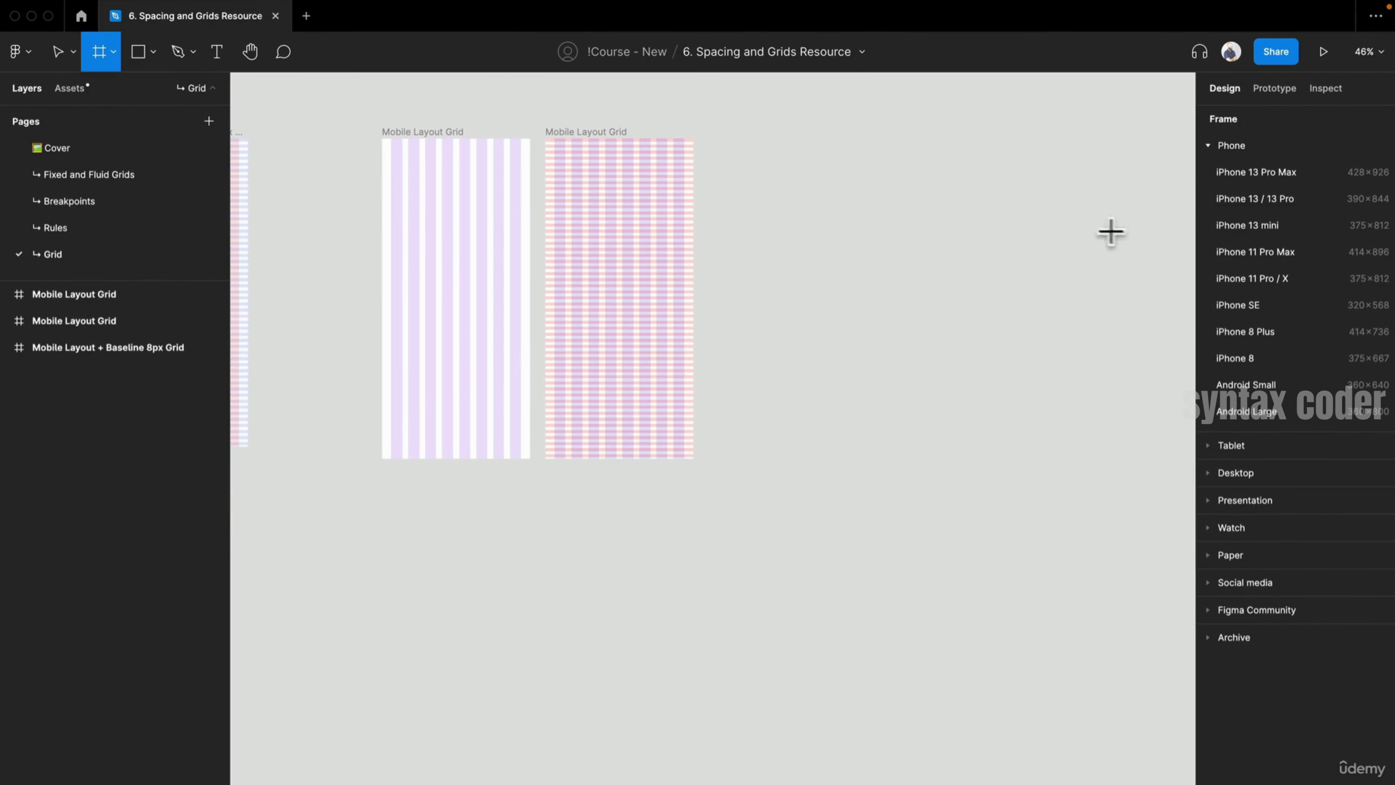
pyautogui.click(1277, 204)
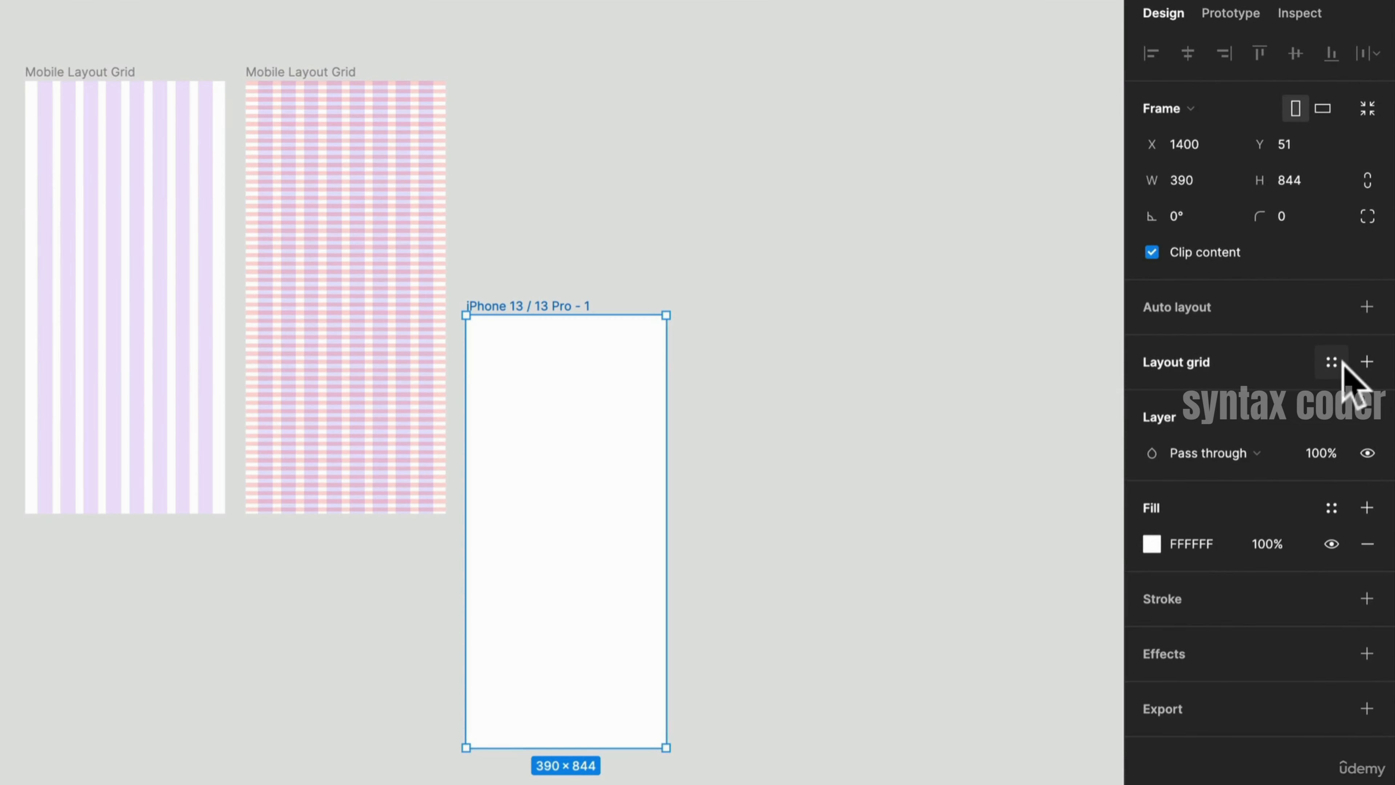
# - Apply the Mobile 8 Col and 8px Baseline grid style to the phone frame, then swap it for the 8 Col style
pyautogui.click(1339, 367)
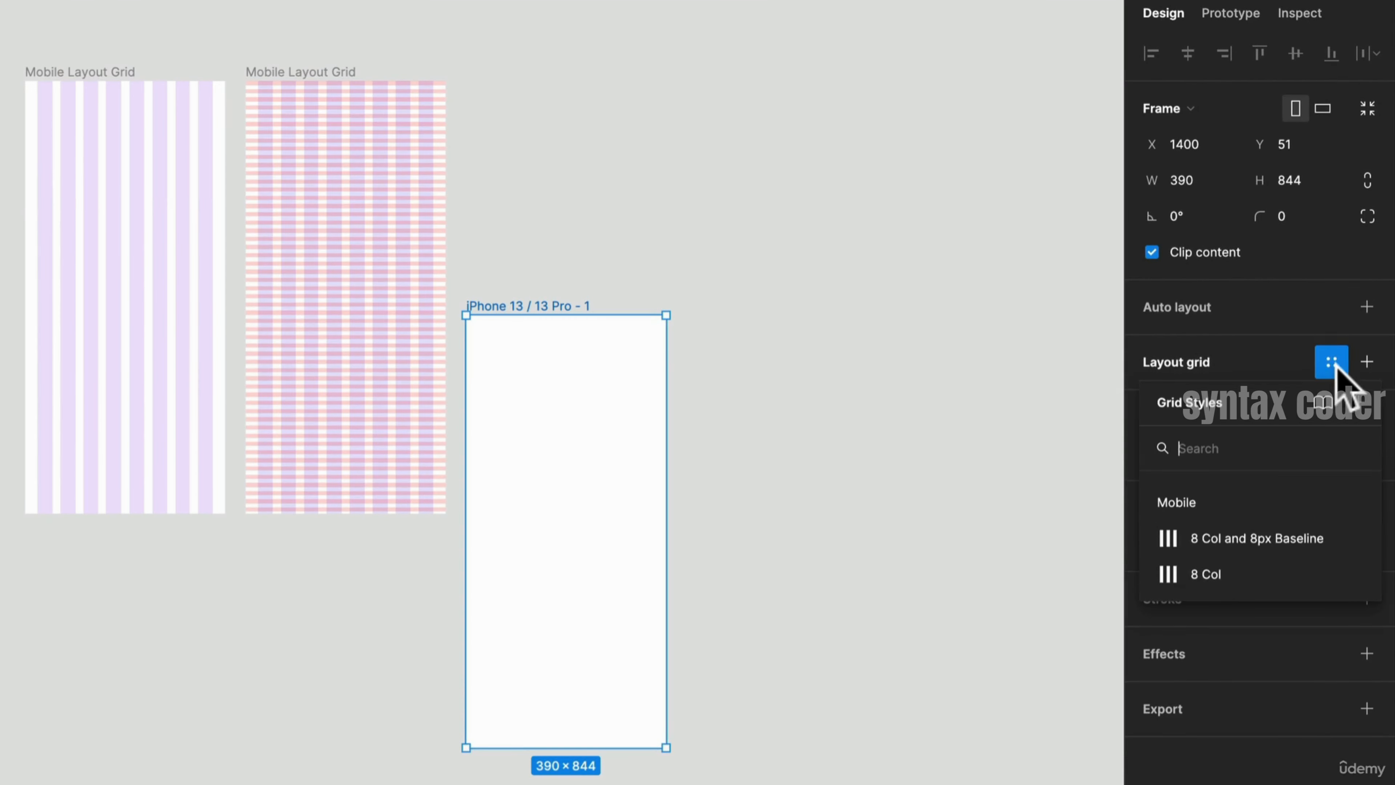
pyautogui.click(1254, 542)
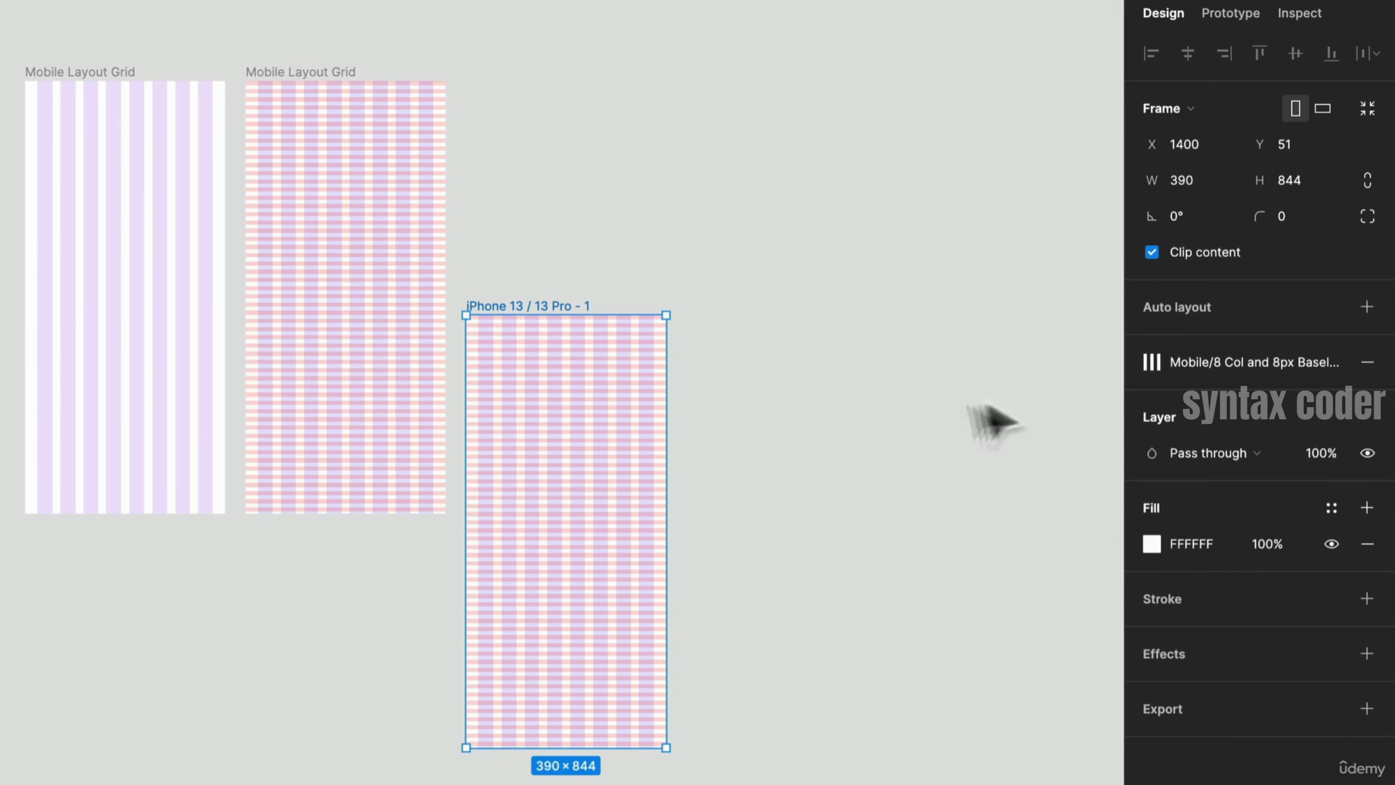
pyautogui.click(1339, 367)
pyautogui.click(1207, 574)
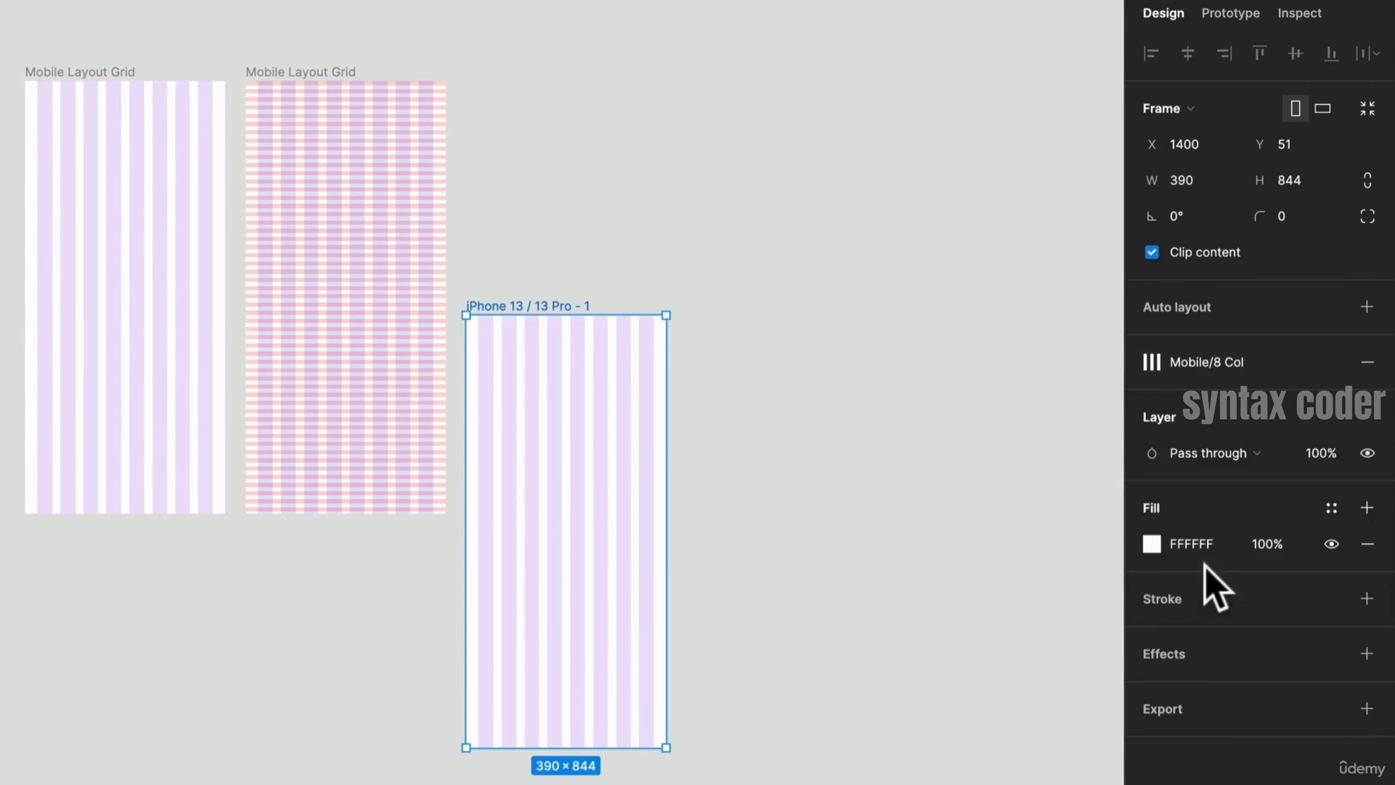
pyautogui.click(828, 420)
pyautogui.click(576, 330)
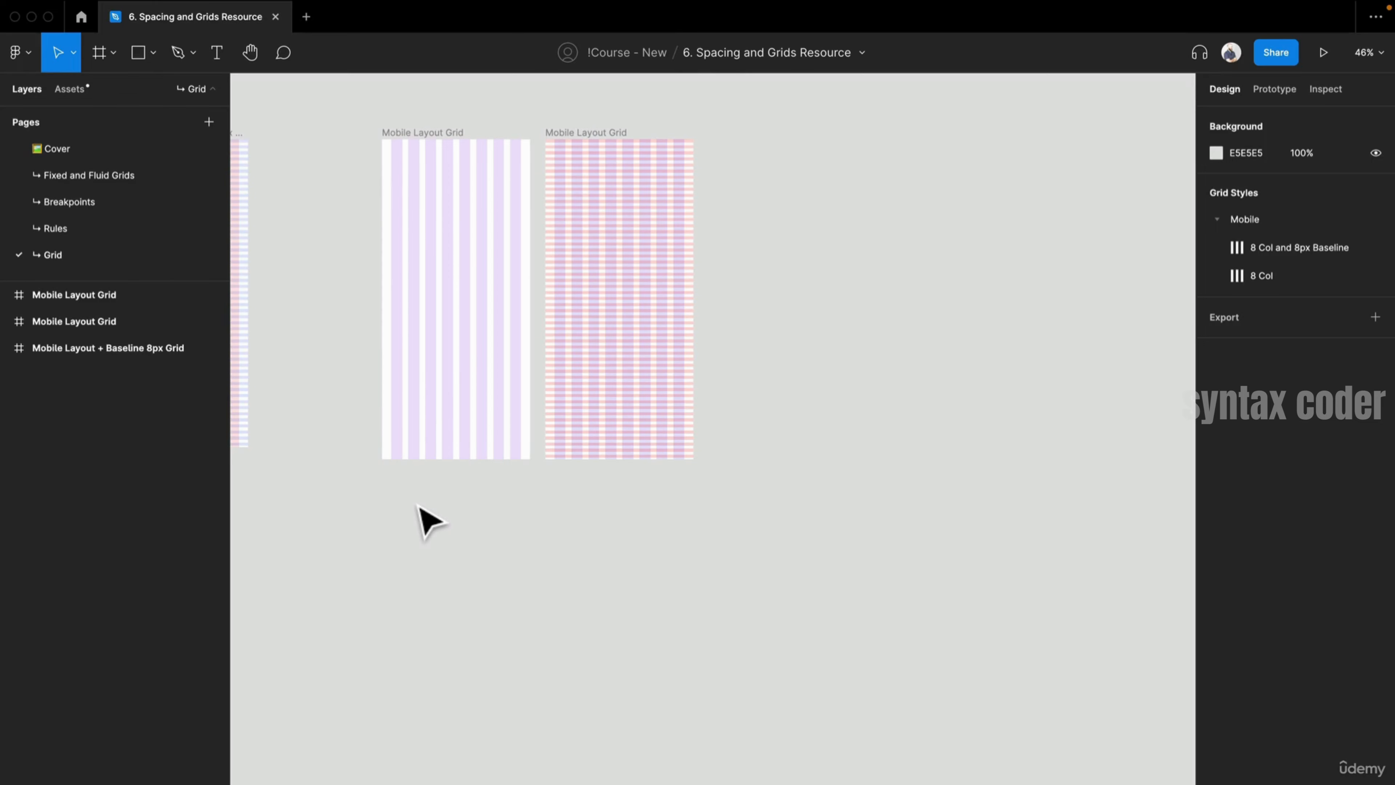
# - Copy the Large frame from the Breakpoints page and paste it onto the Grid page below the mobile frames
pyautogui.moveTo(337, 289); pyautogui.dragTo(579, 299)
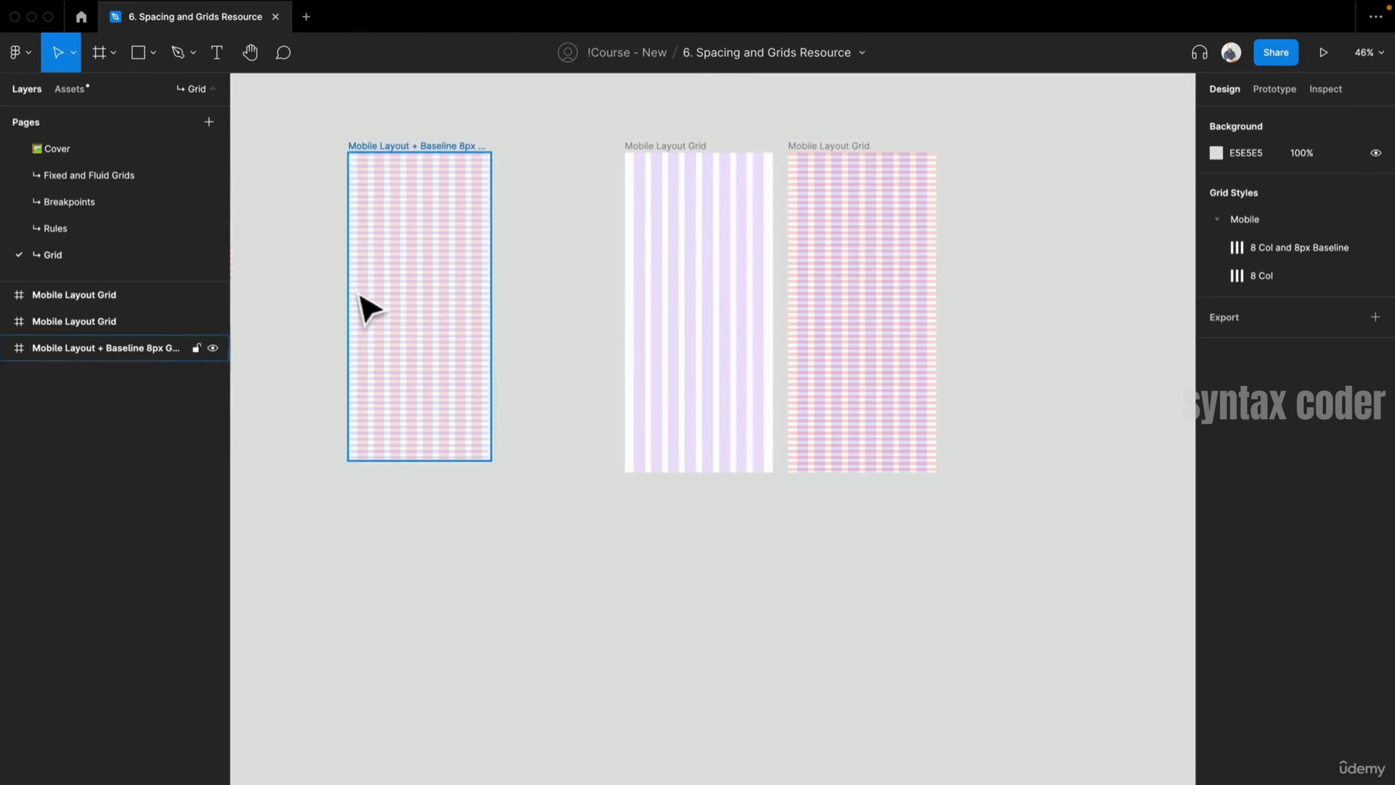
pyautogui.click(137, 204)
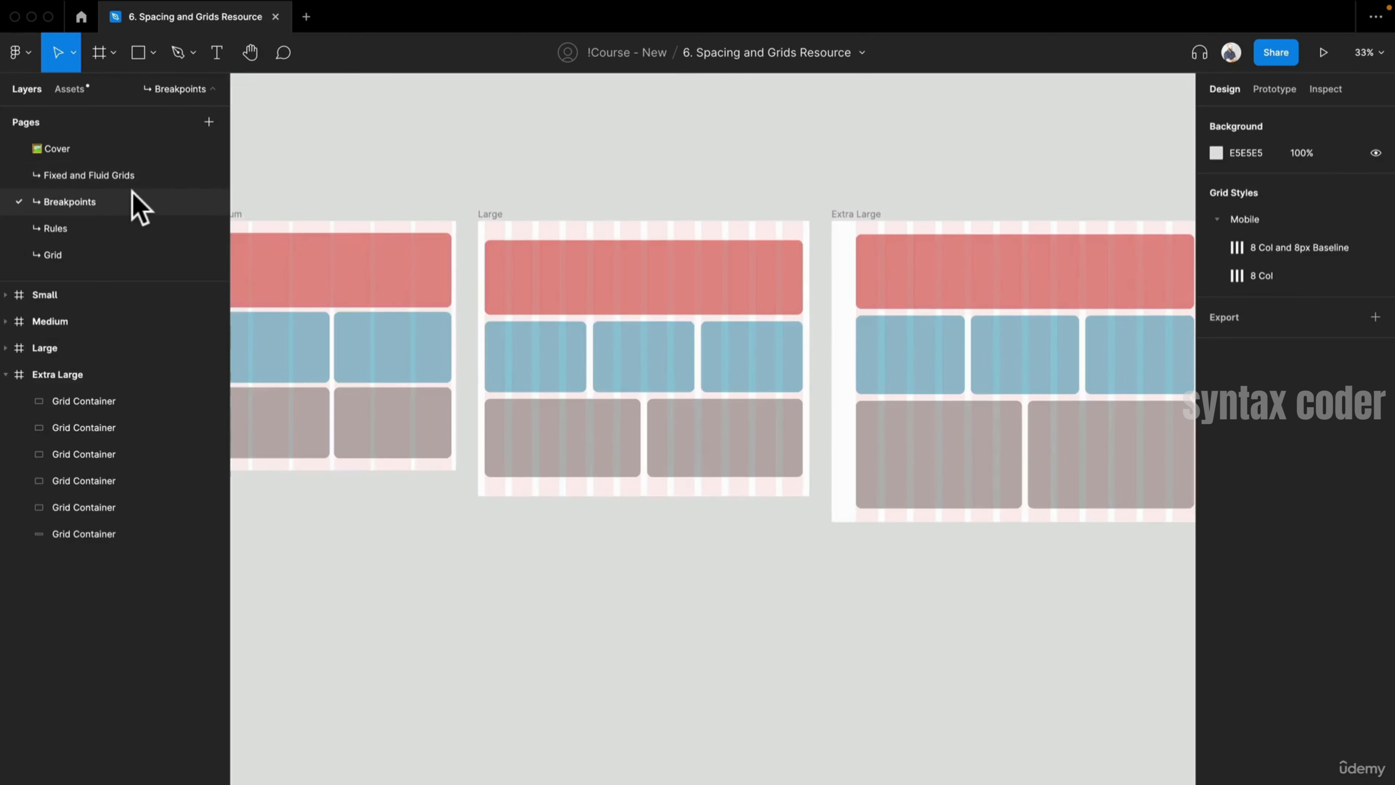
pyautogui.click(494, 213)
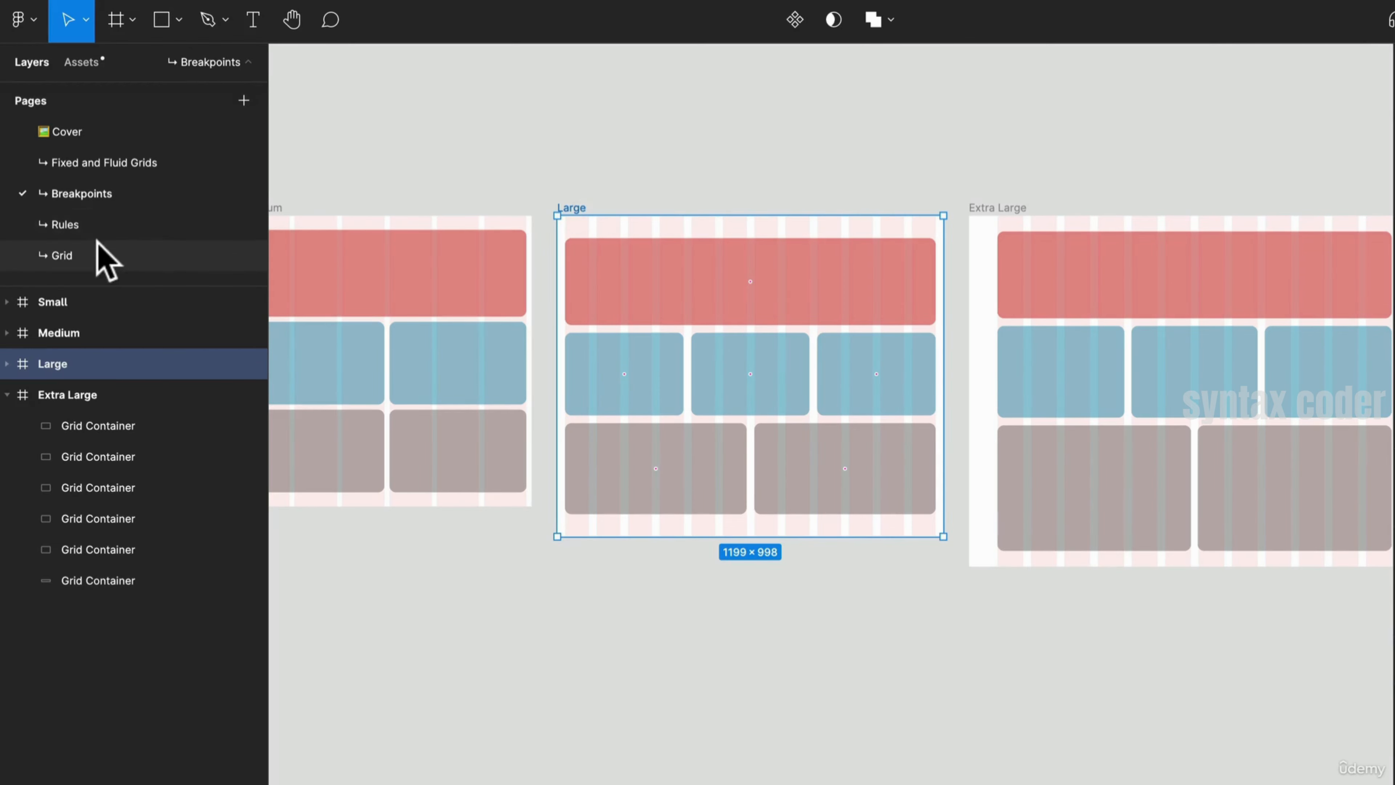
pyautogui.click(103, 255)
pyautogui.scroll(-3, 691, 660)
pyautogui.hotkey('ctrl', 'v')
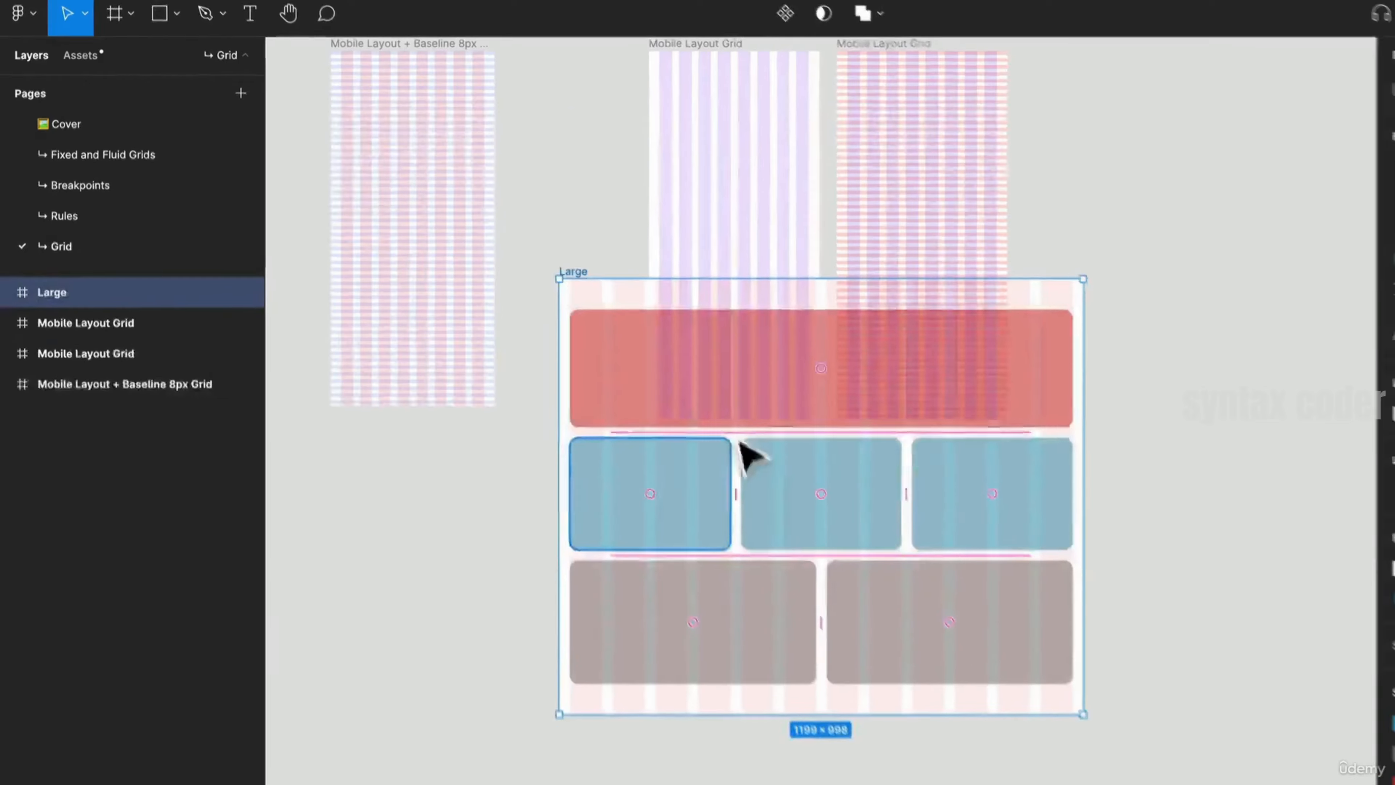
pyautogui.moveTo(697, 450); pyautogui.dragTo(463, 539)
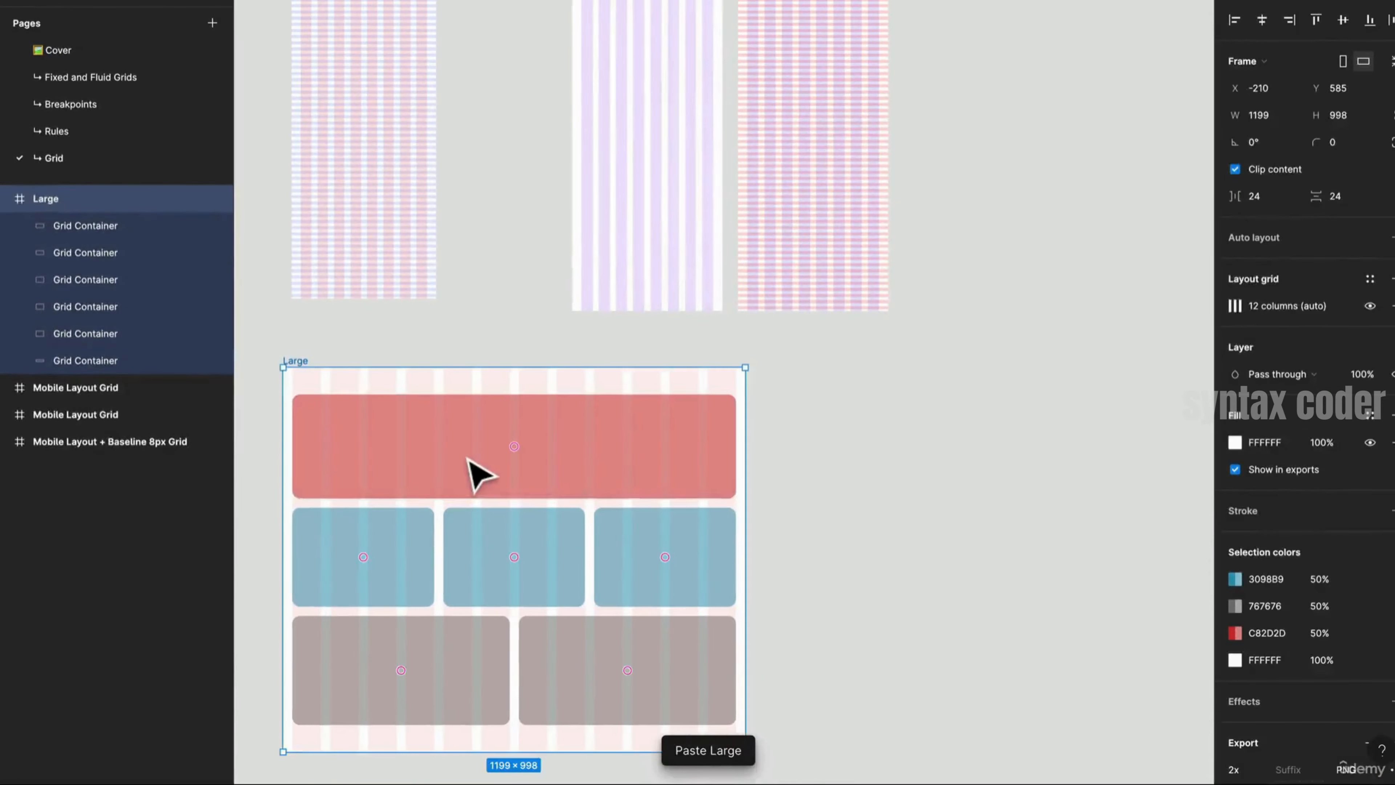
# - Delete all the grid containers inside the pasted Large frame
pyautogui.click(494, 514)
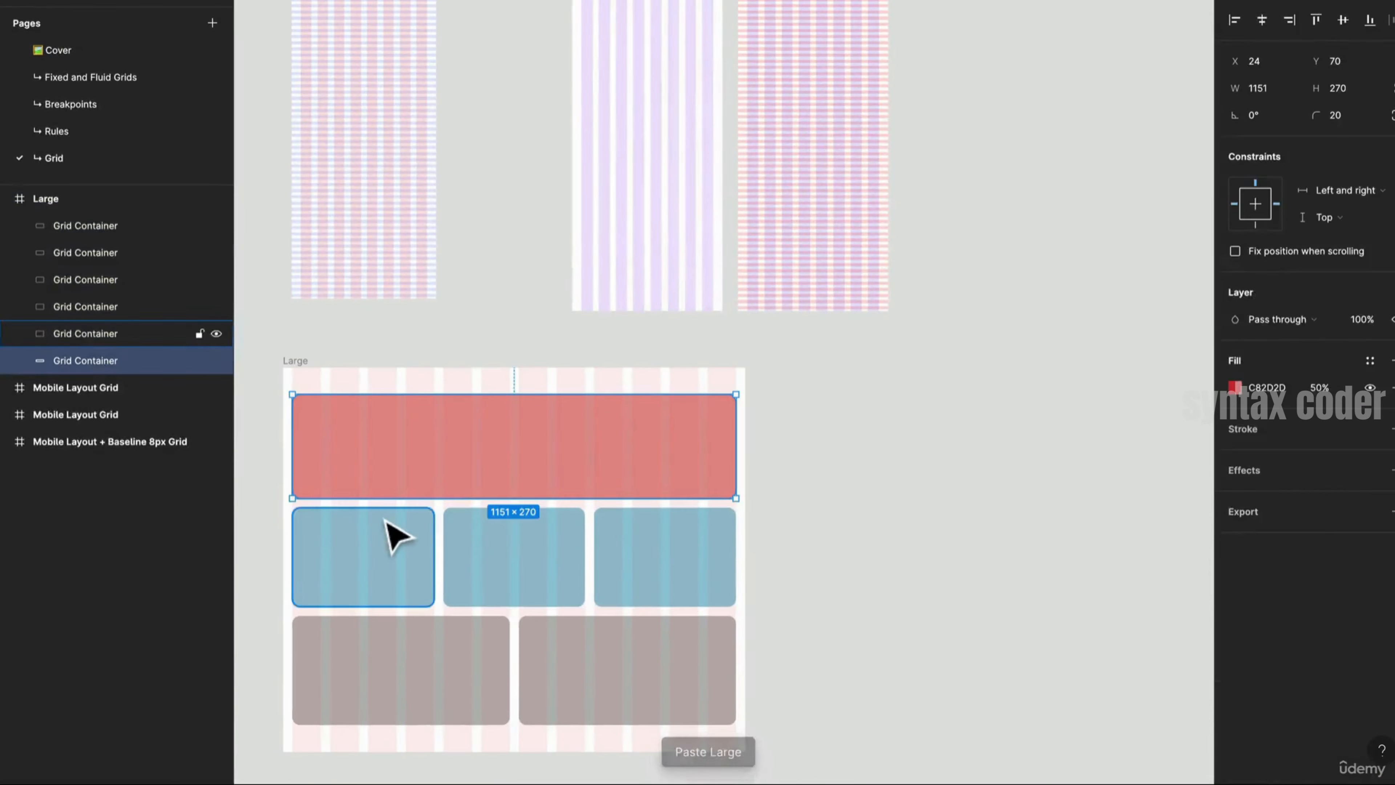
pyautogui.keyDown('shift'); pyautogui.click(395, 536); pyautogui.keyUp('shift')
pyautogui.keyDown('shift'); pyautogui.click(544, 570); pyautogui.keyUp('shift')
pyautogui.keyDown('shift'); pyautogui.click(670, 592); pyautogui.keyUp('shift')
pyautogui.hotkey('ctrl', 'a')
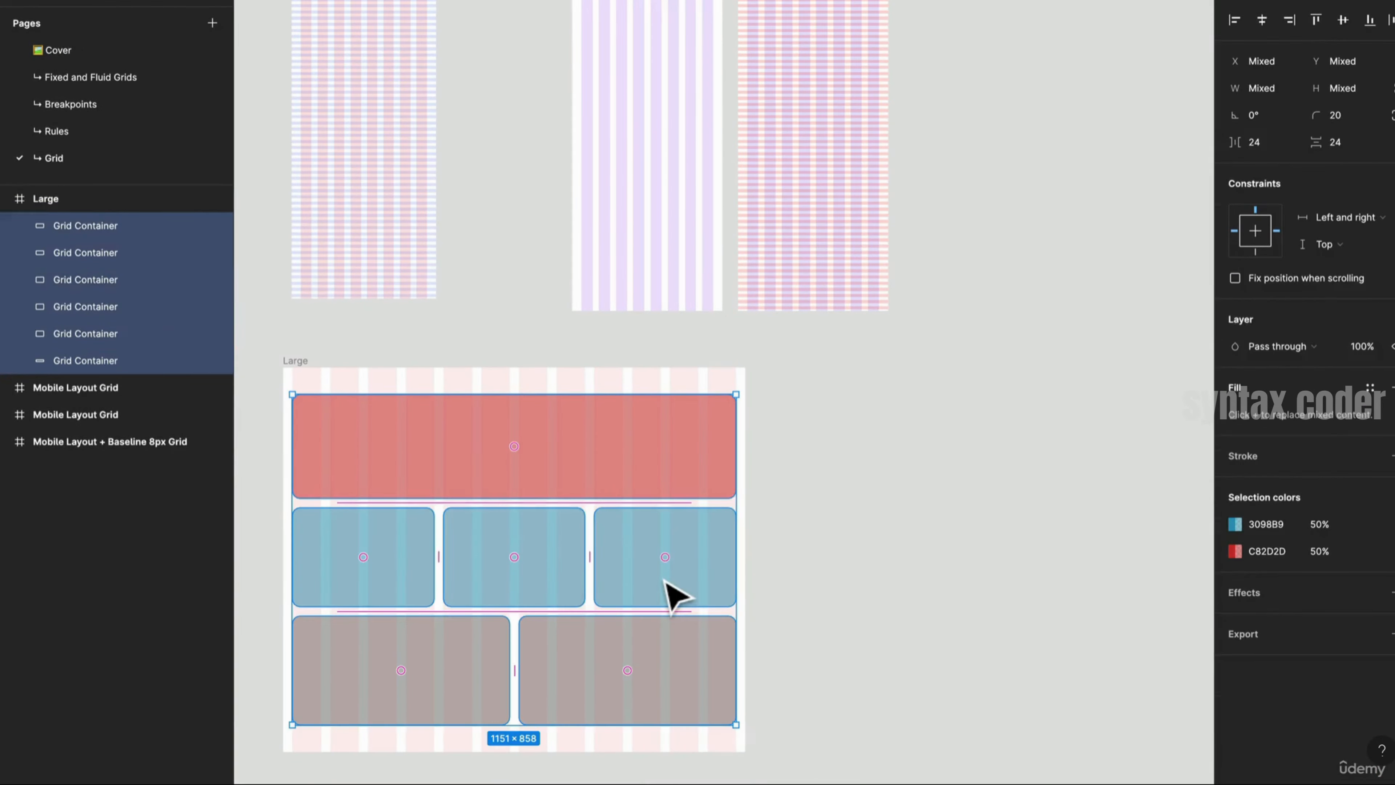
pyautogui.press('Delete')
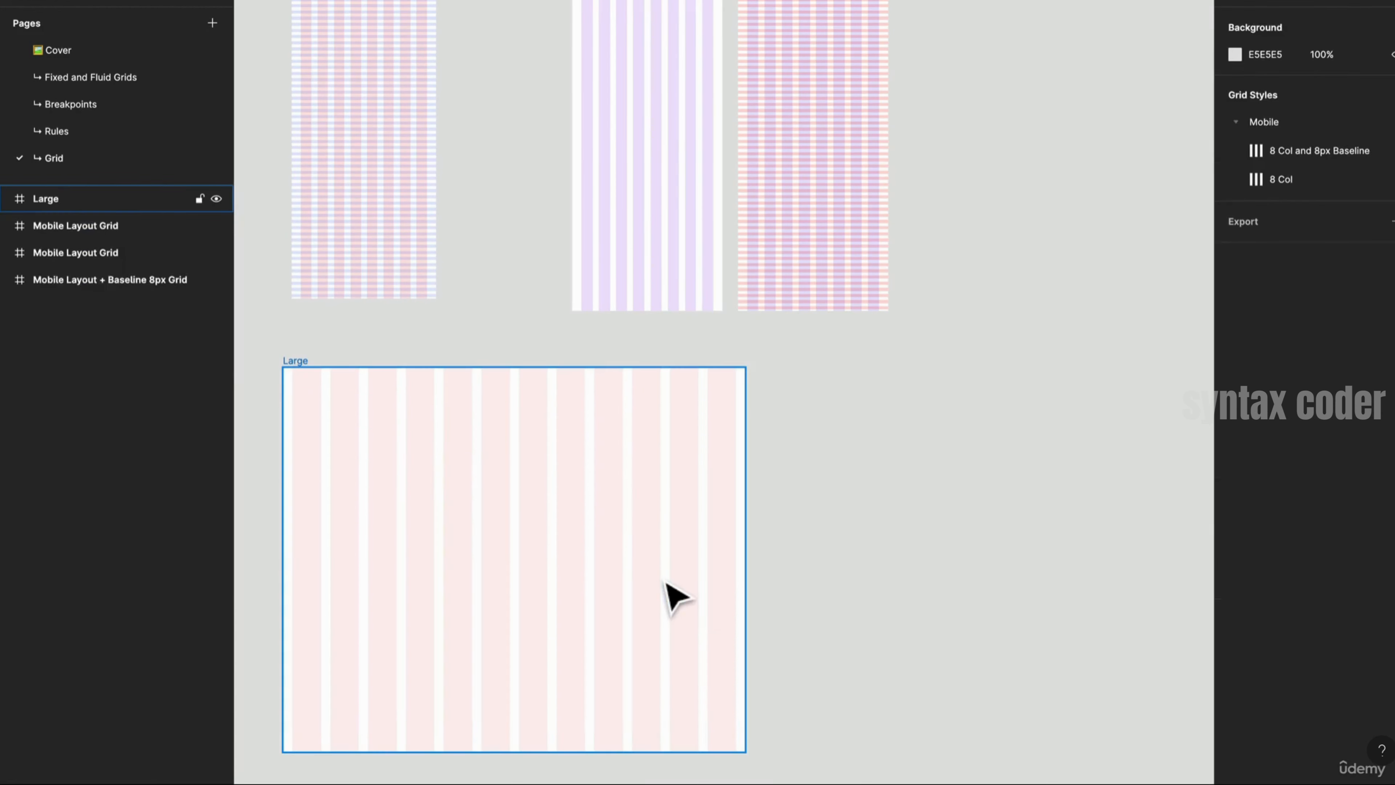
# - Create a new MacBook Pro 14" desktop frame on the Grid page
pyautogui.click(666, 584)
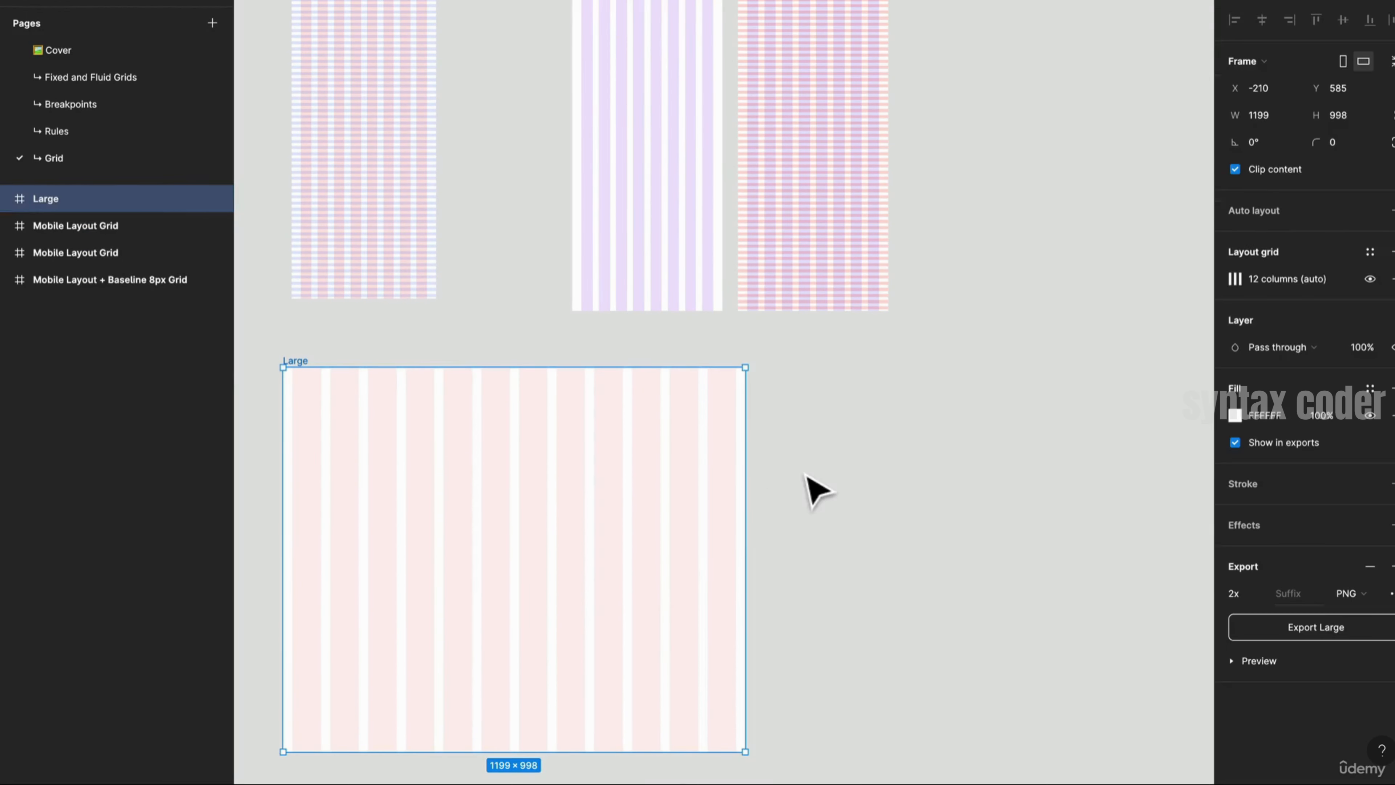
pyautogui.click(831, 476)
pyautogui.moveTo(854, 484); pyautogui.dragTo(831, 392)
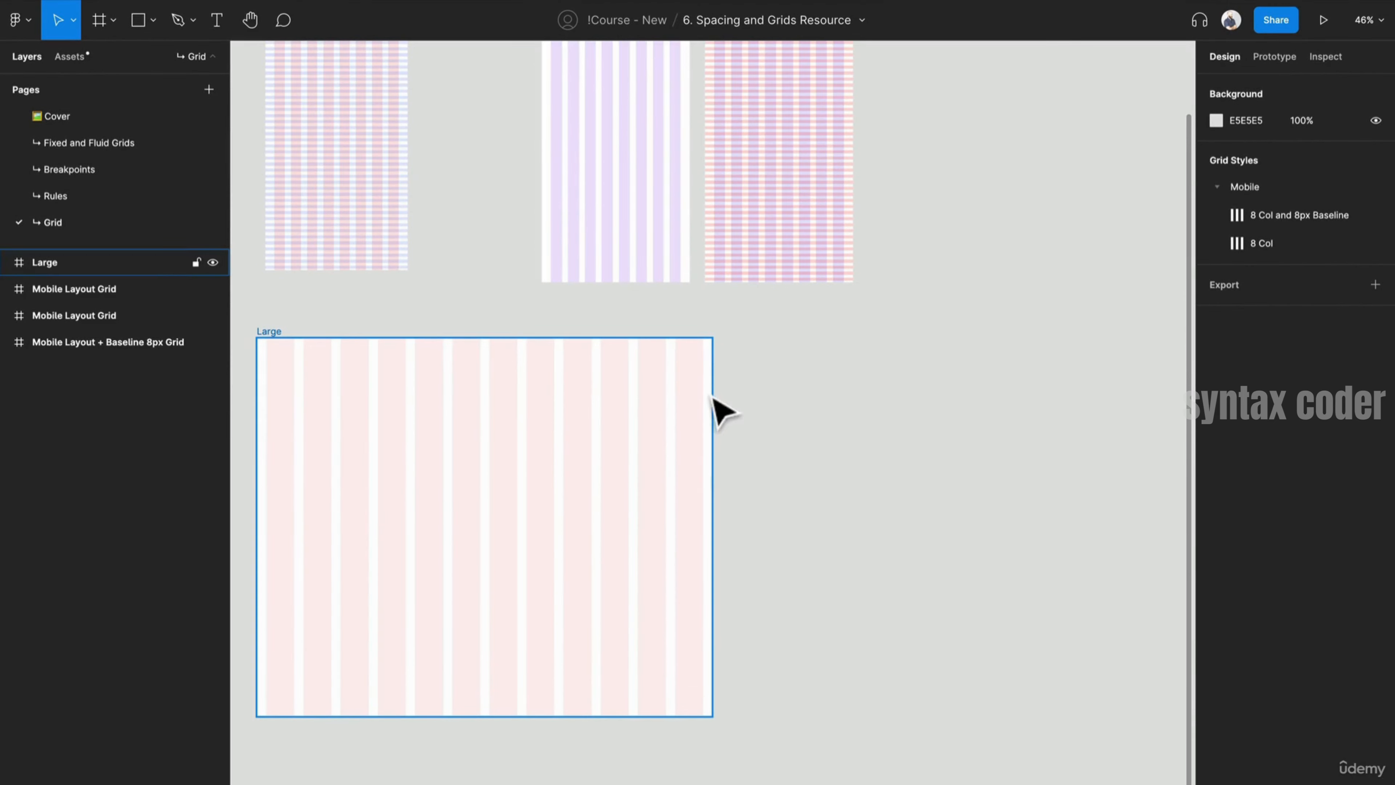
pyautogui.press('f')
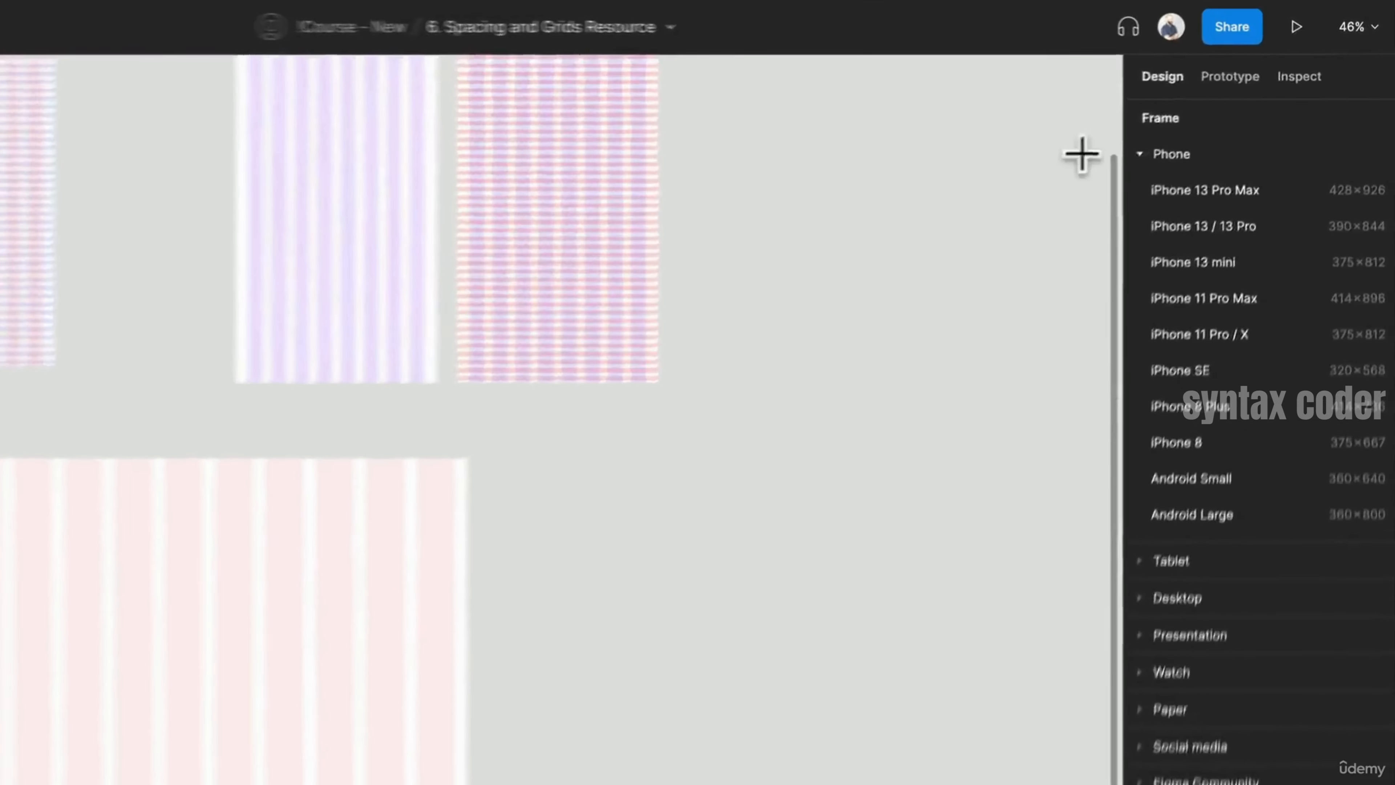
pyautogui.click(1138, 146)
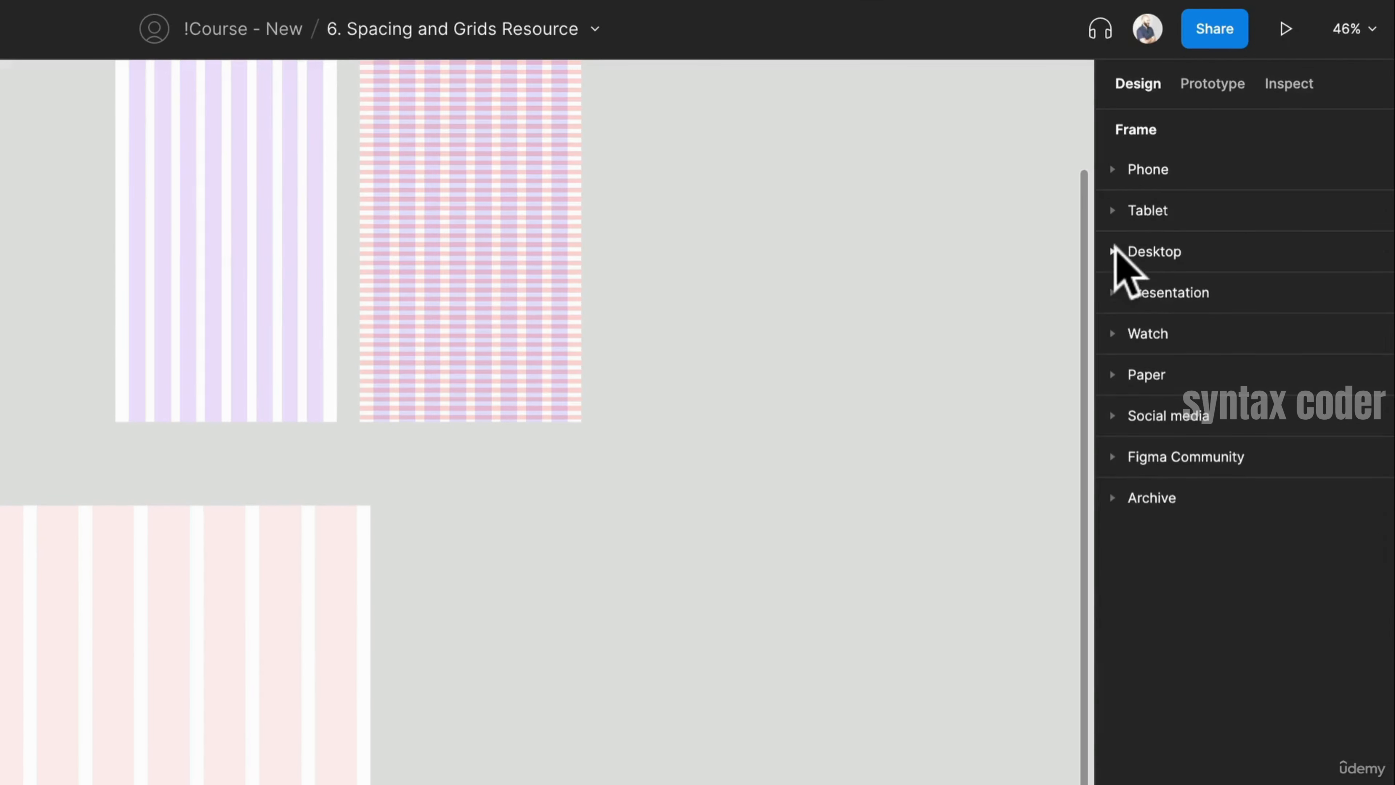
pyautogui.click(1113, 246)
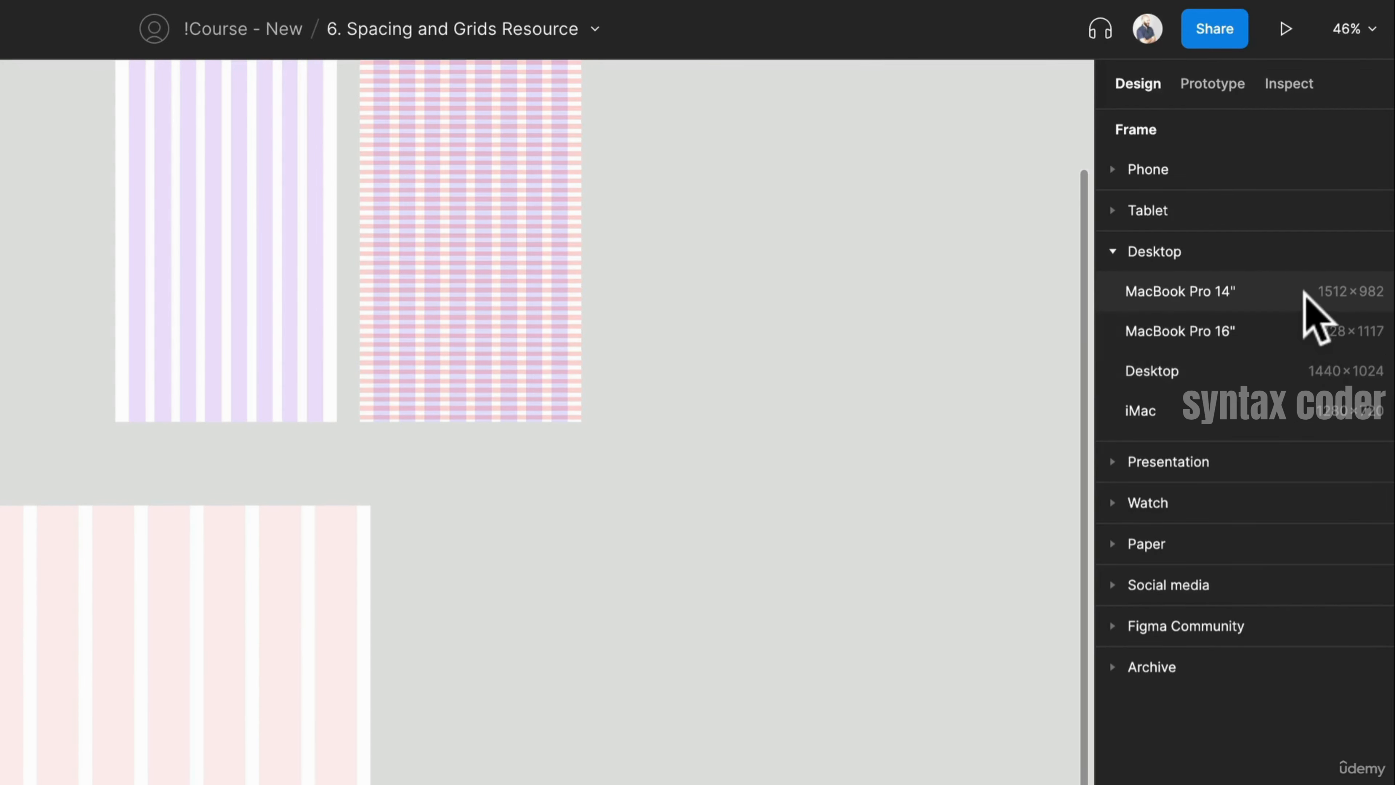
pyautogui.click(1312, 307)
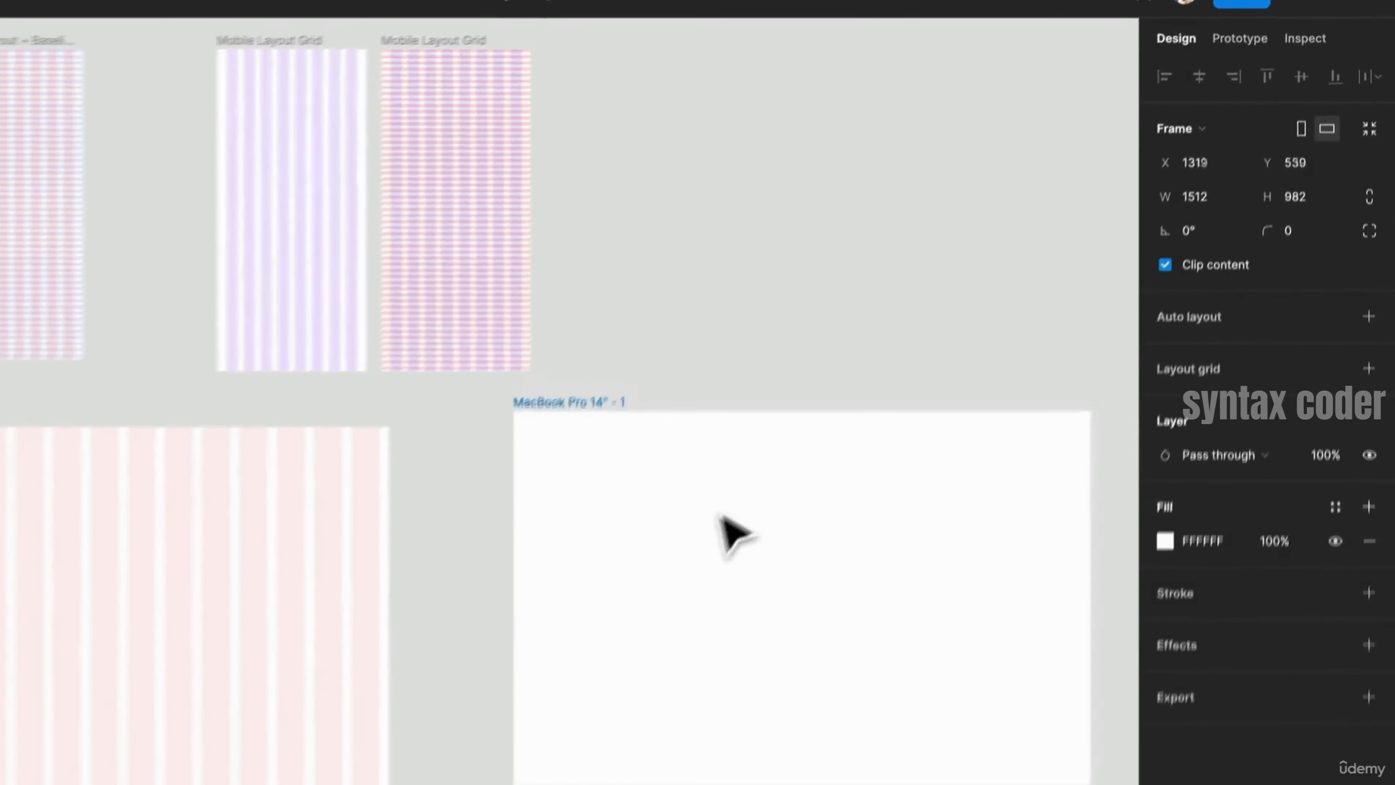
# - Move the desktop frame beside the Large frame and set its width to 1200
pyautogui.moveTo(720, 514); pyautogui.dragTo(646, 514)
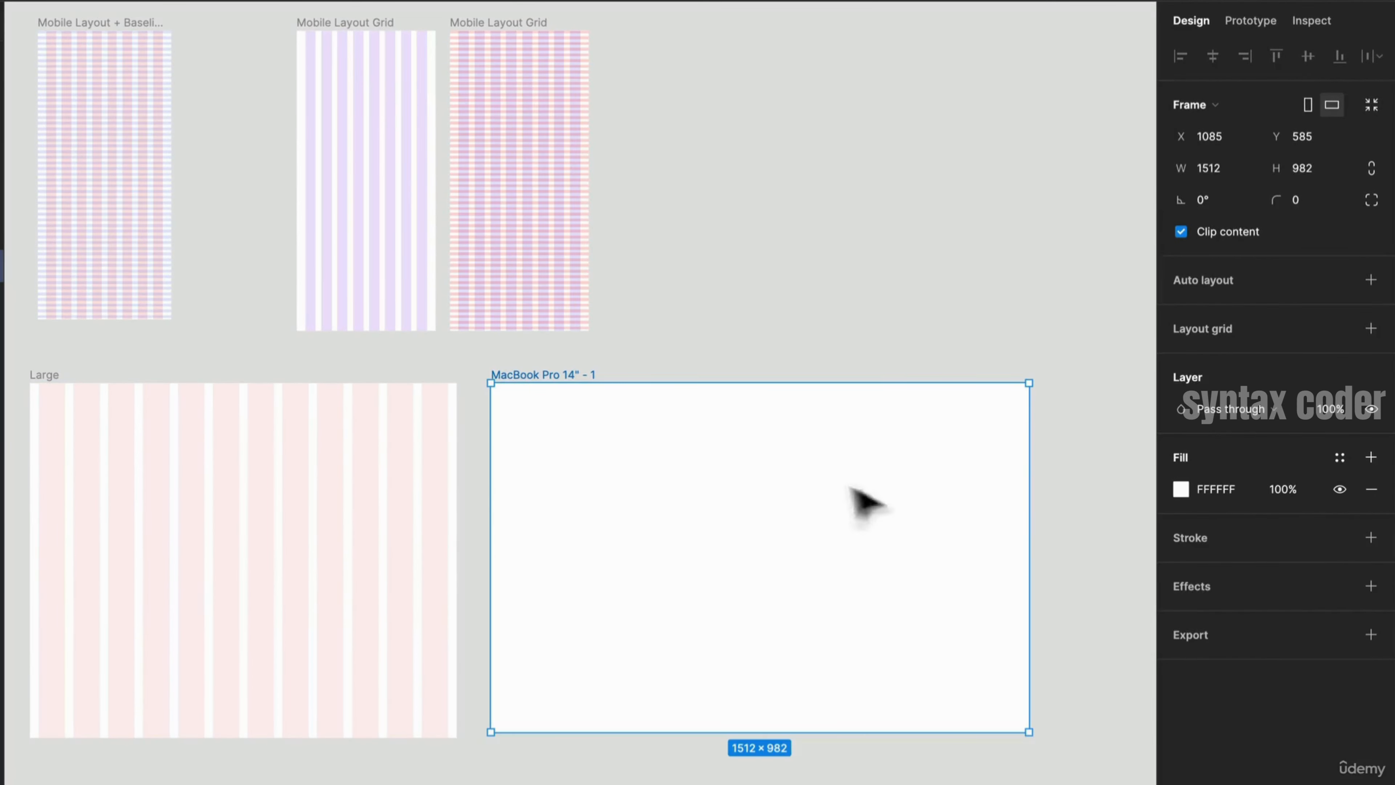
pyautogui.moveTo(1028, 511); pyautogui.dragTo(918, 523)
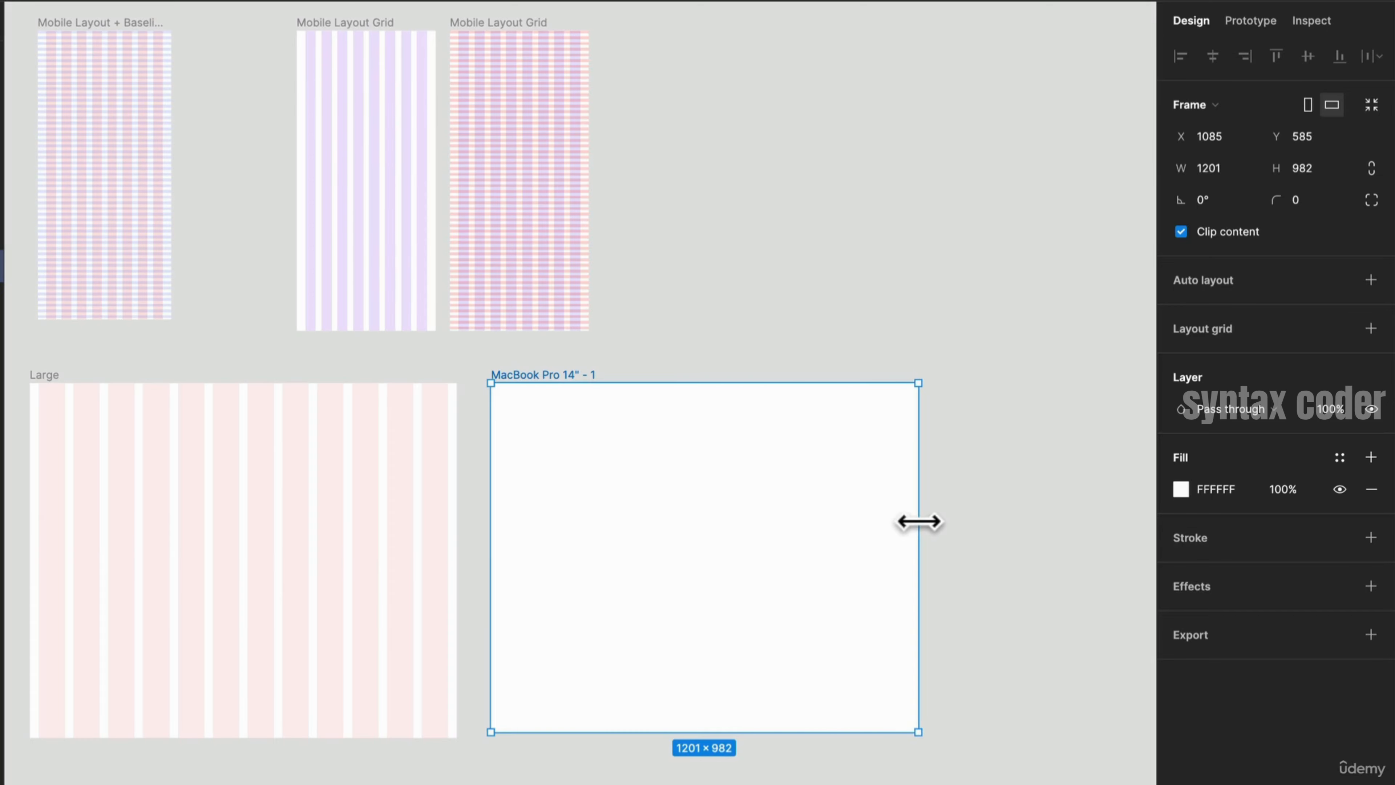
pyautogui.click(1244, 167)
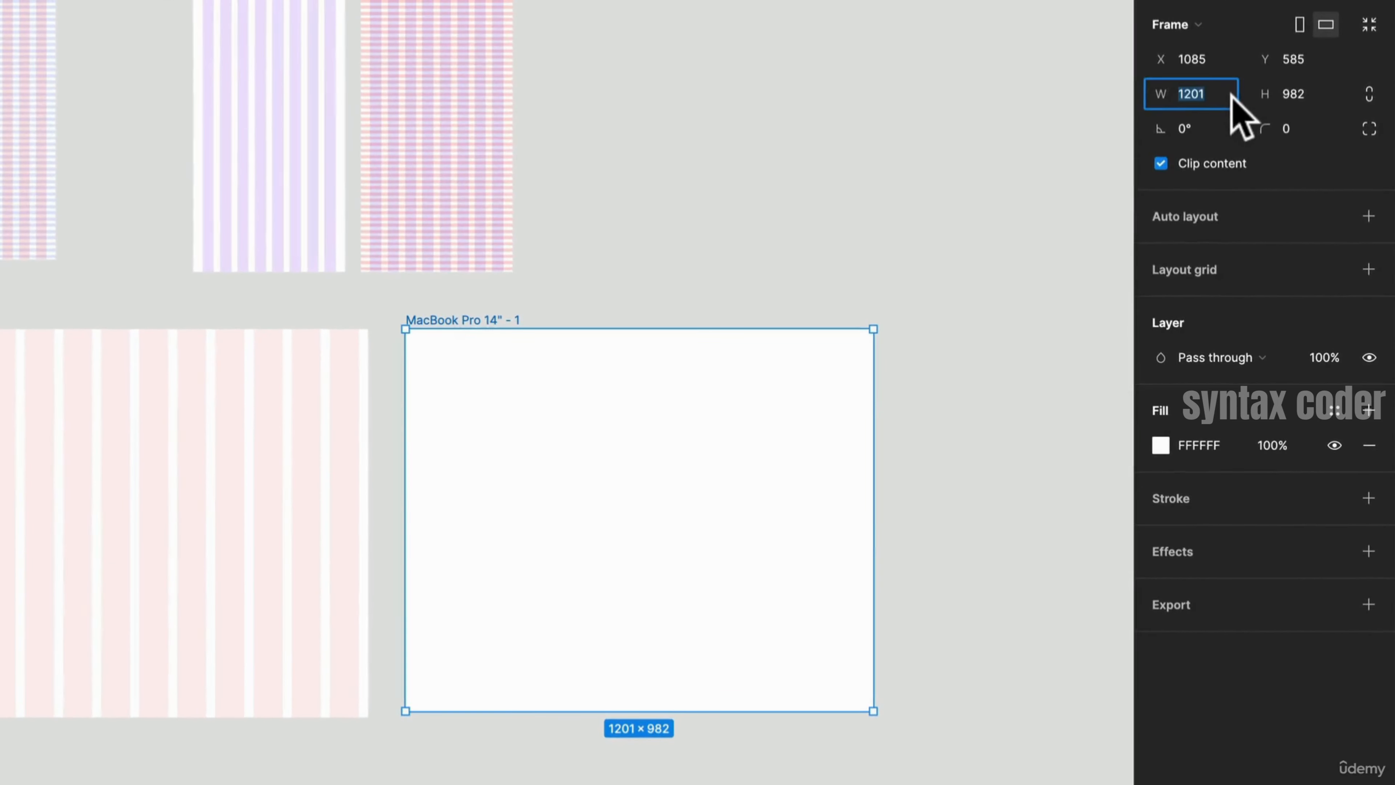
pyautogui.write('1200')
pyautogui.press('Return')
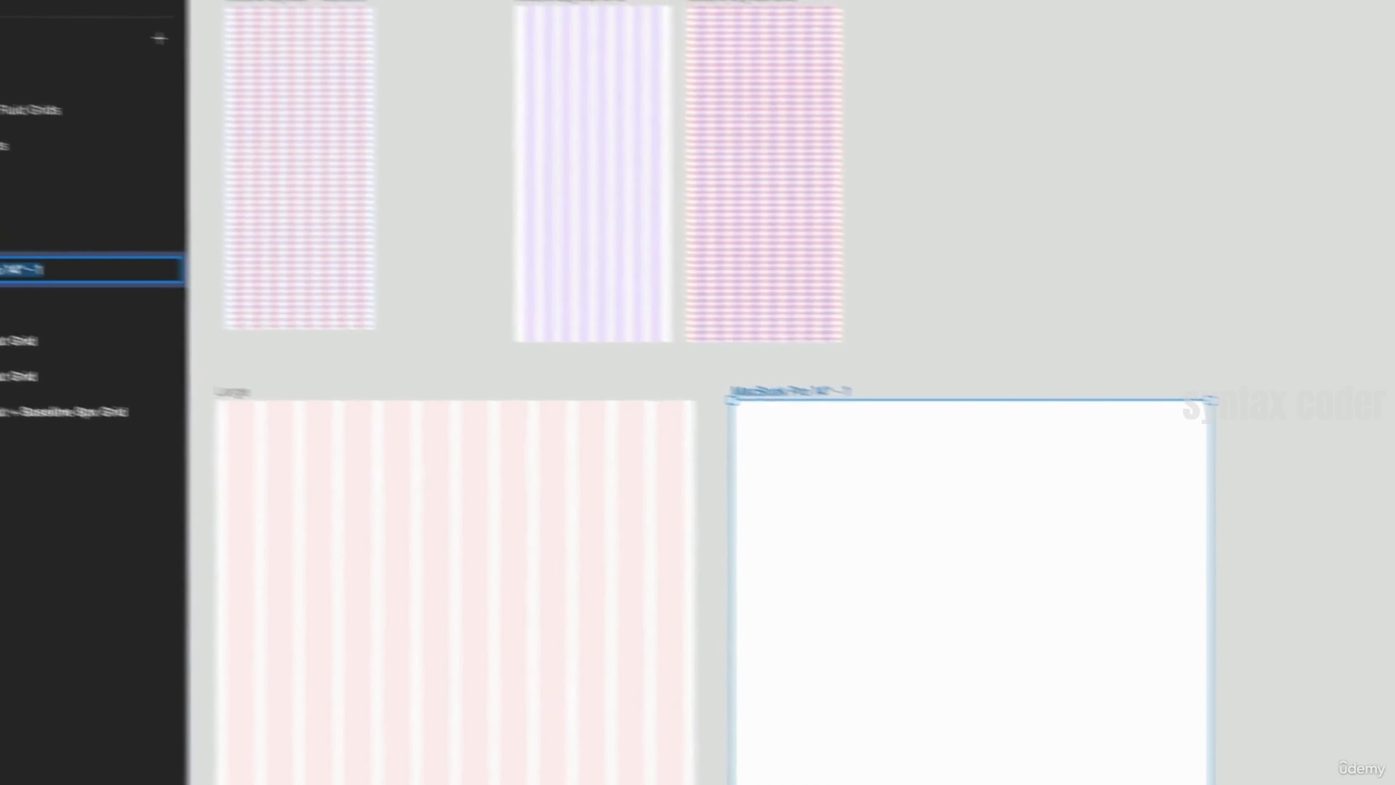
# - Rename the desktop frame as Desktop Grid
pyautogui.write('D')
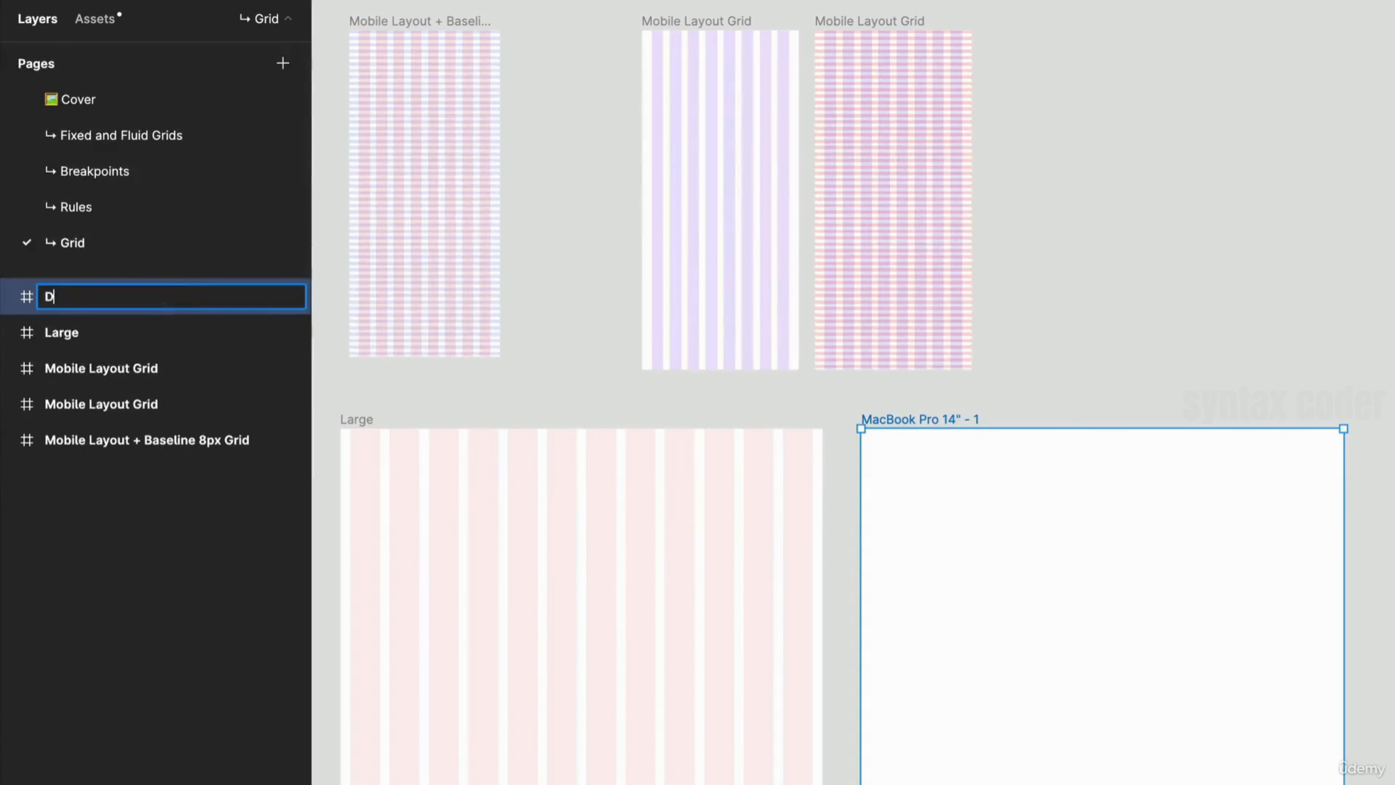
pyautogui.write('esktop Grid')
pyautogui.press('Return')
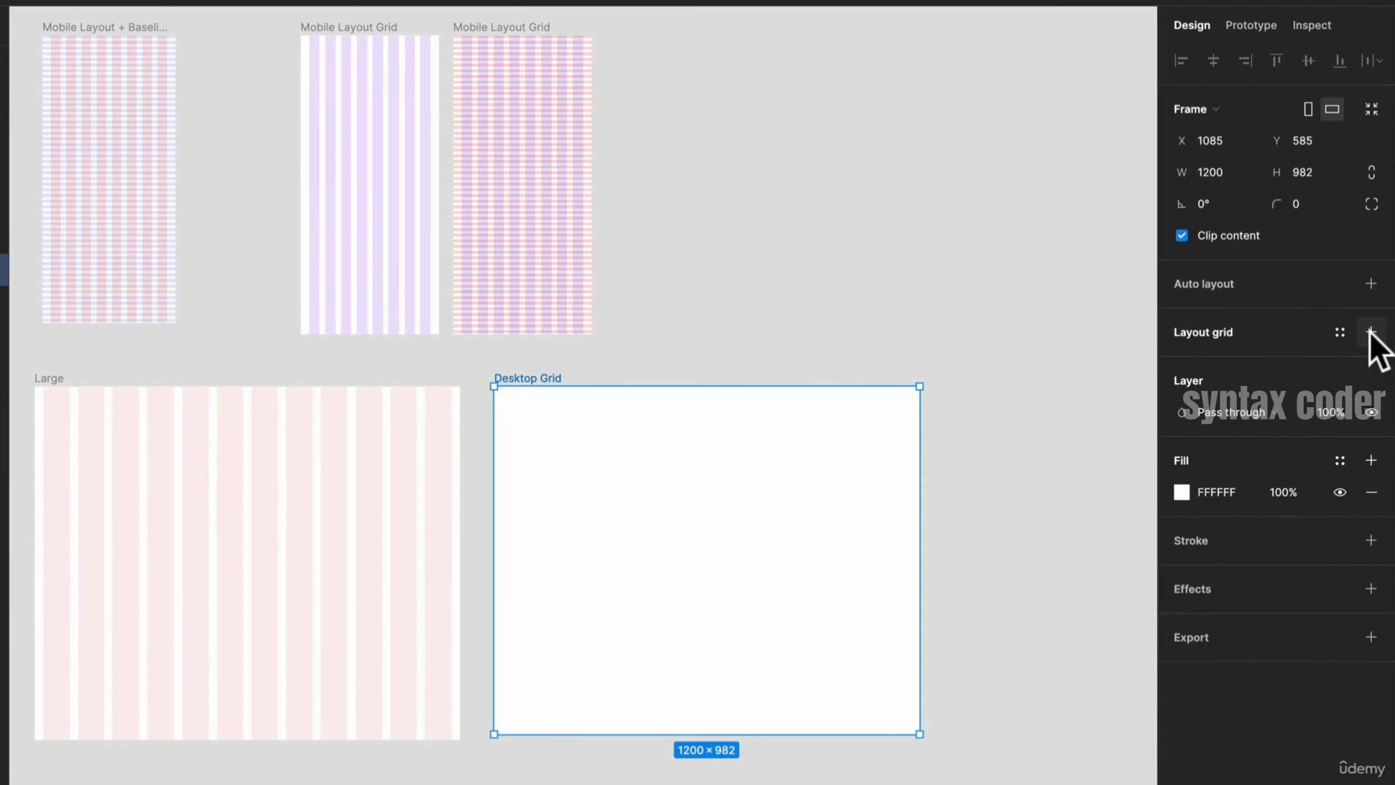
# - Add a layout grid to the Desktop Grid frame and switch it to a 12-column grid
pyautogui.click(1371, 332)
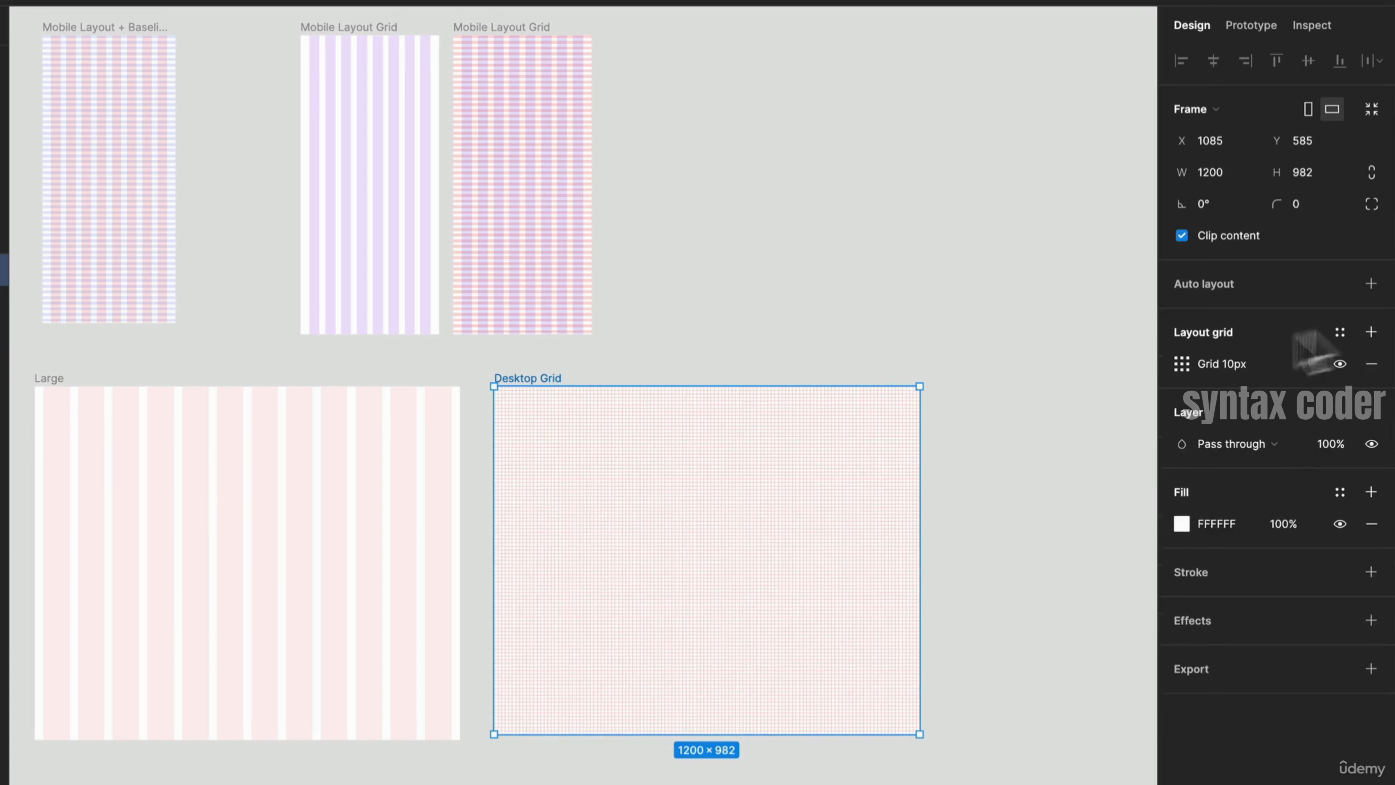
pyautogui.click(1181, 364)
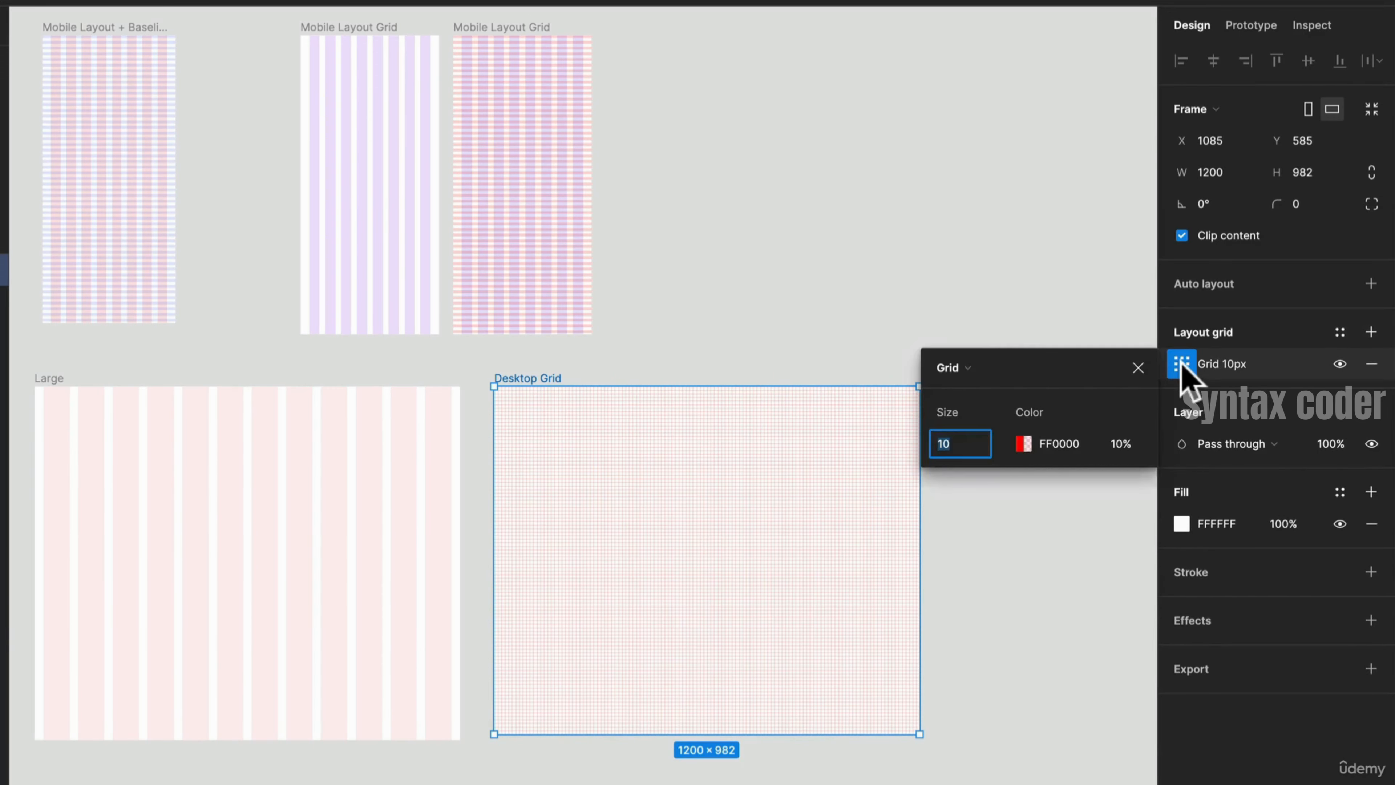
pyautogui.click(962, 367)
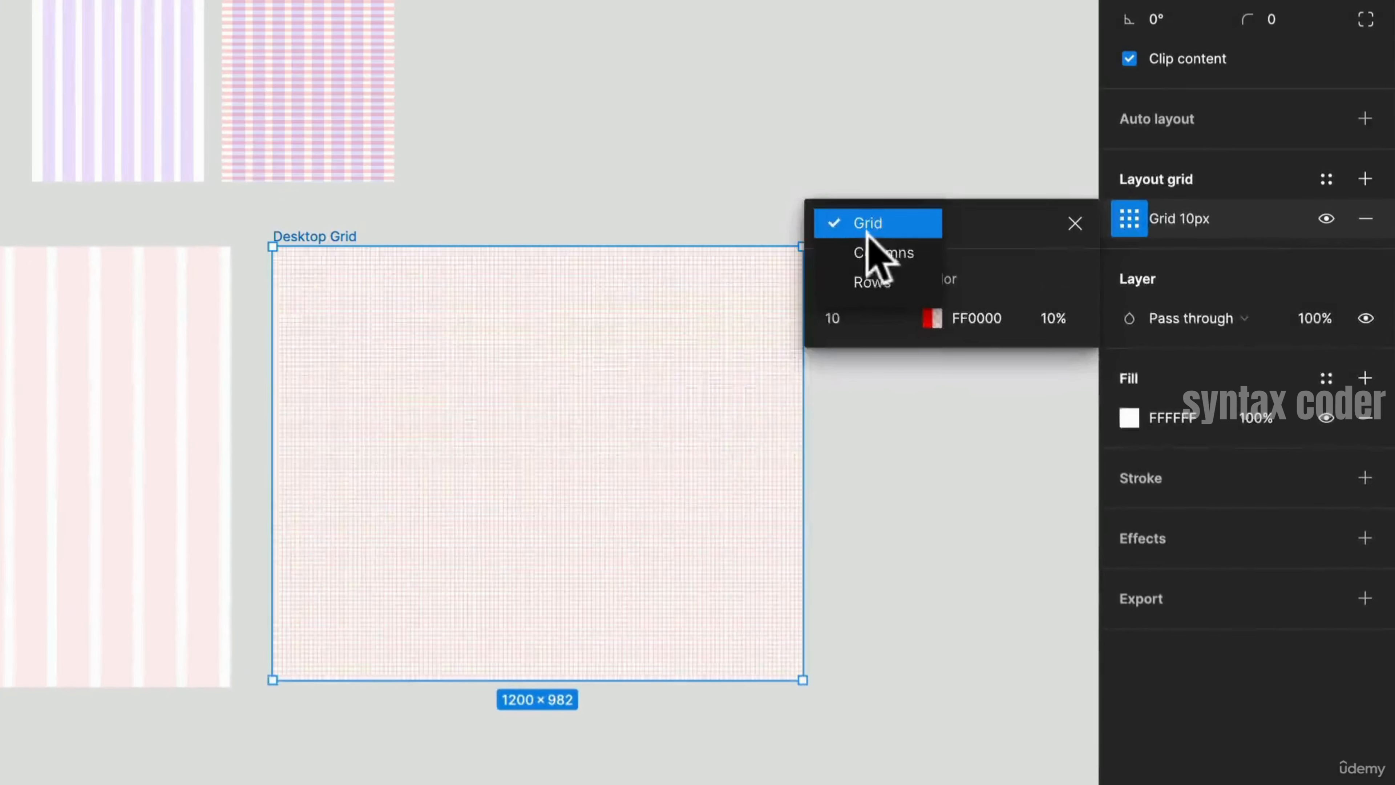
pyautogui.click(883, 254)
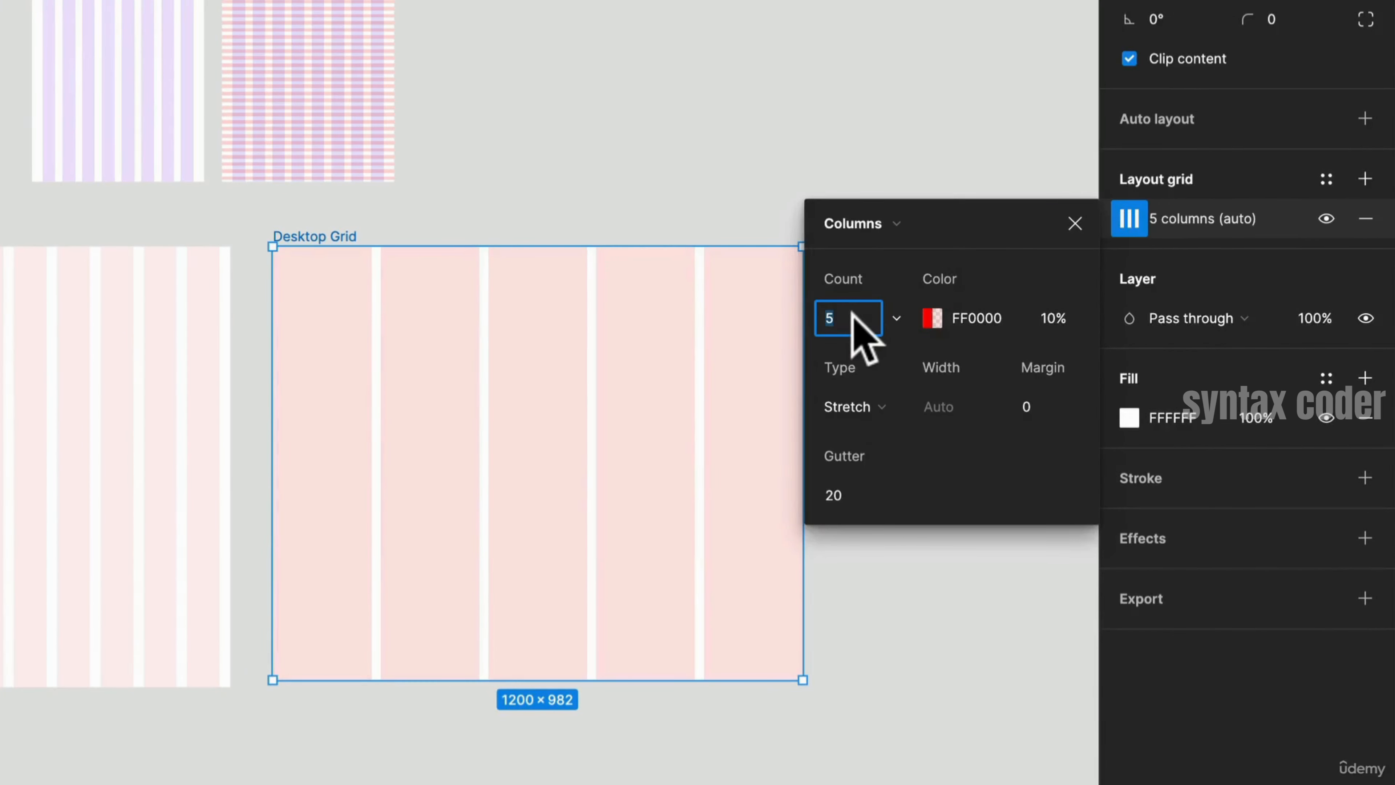
pyautogui.press('Return')
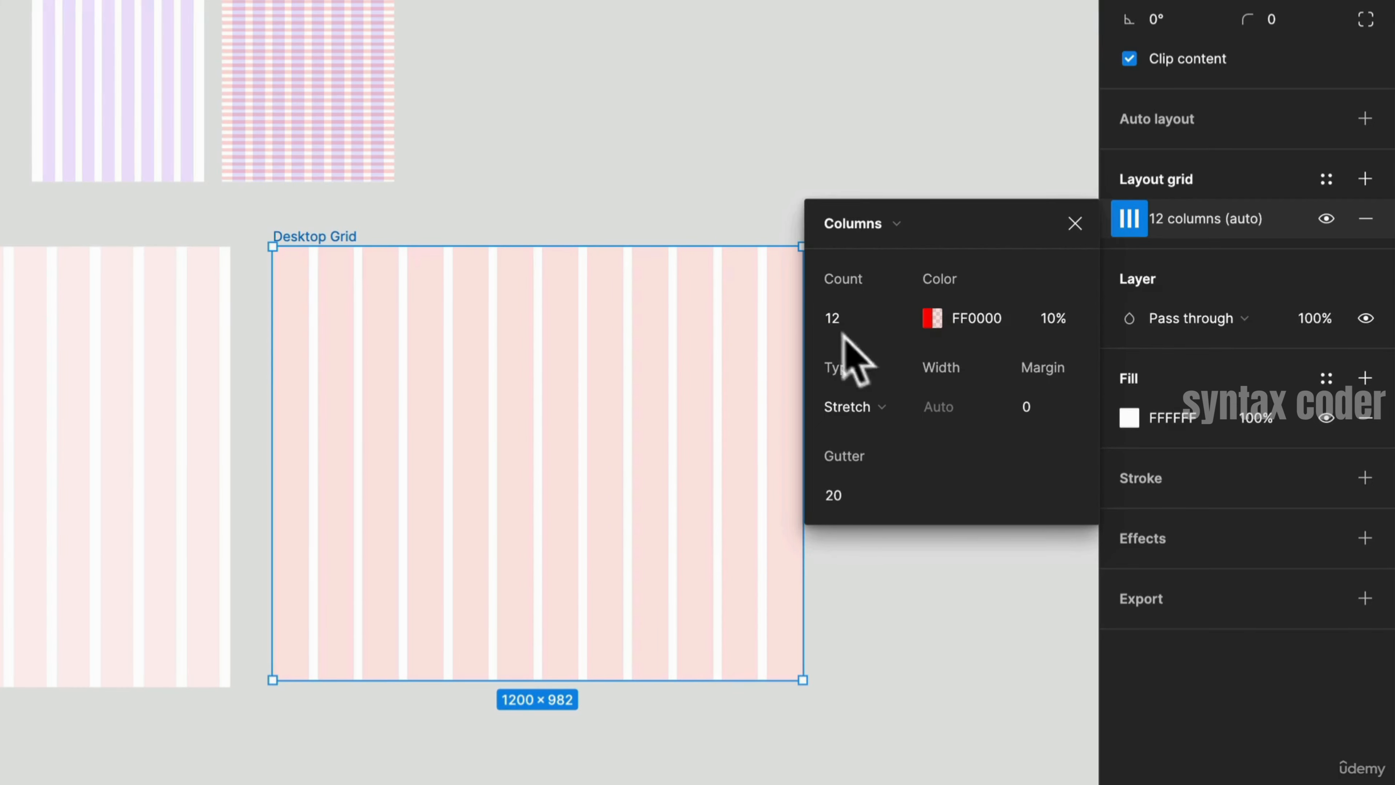
# - Set the column grid's gutter to 24 and its margin to 56
pyautogui.click(845, 502)
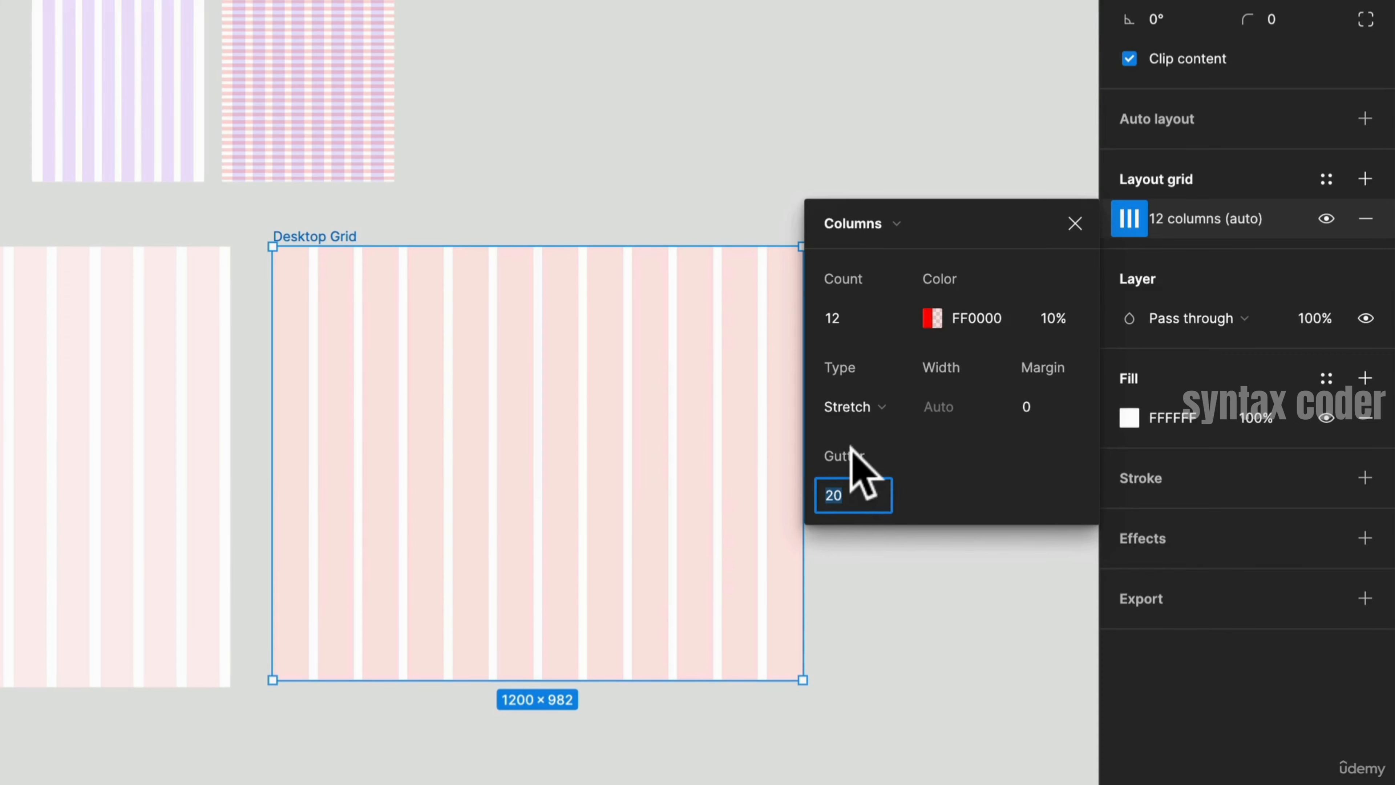
pyautogui.write('3')
pyautogui.press('Return')
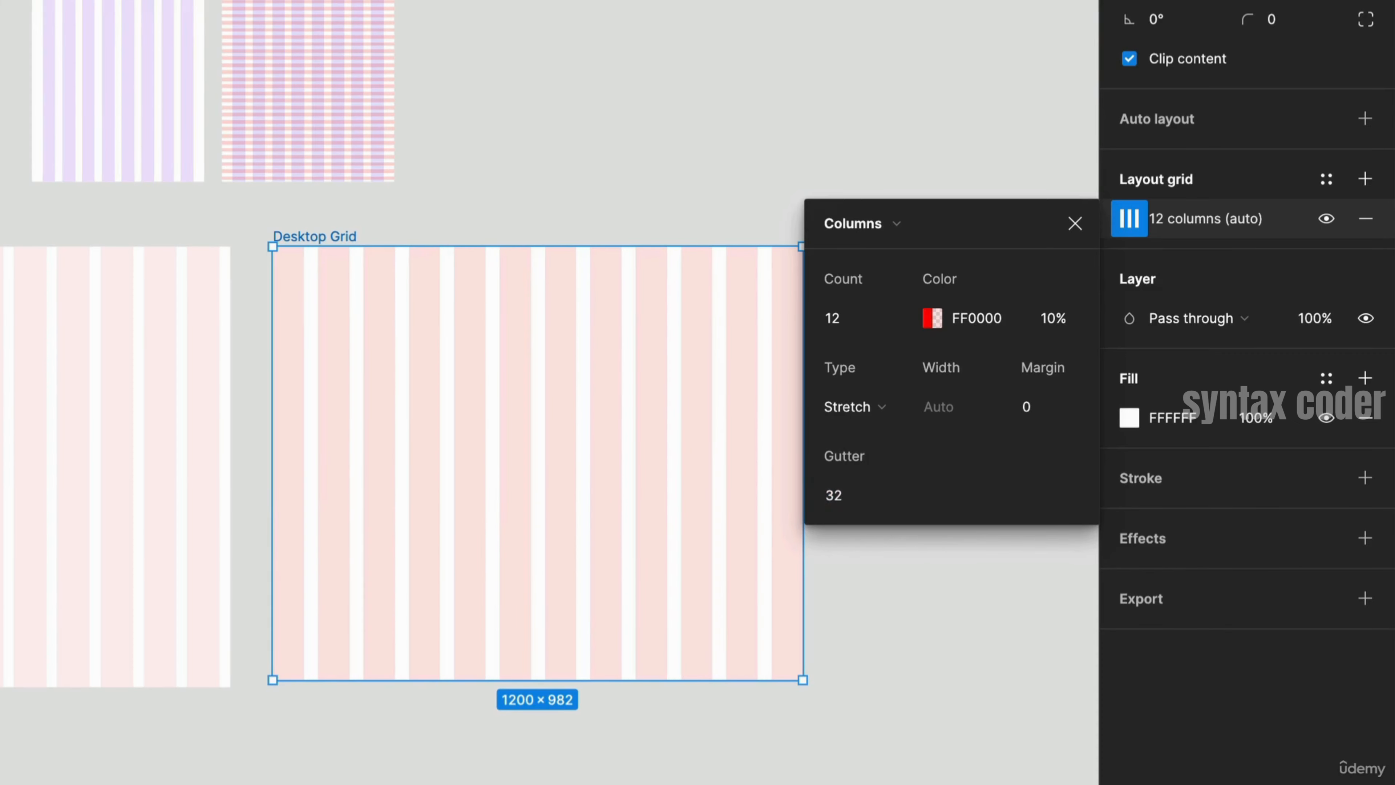
pyautogui.click(845, 497)
pyautogui.write('24')
pyautogui.press('Return')
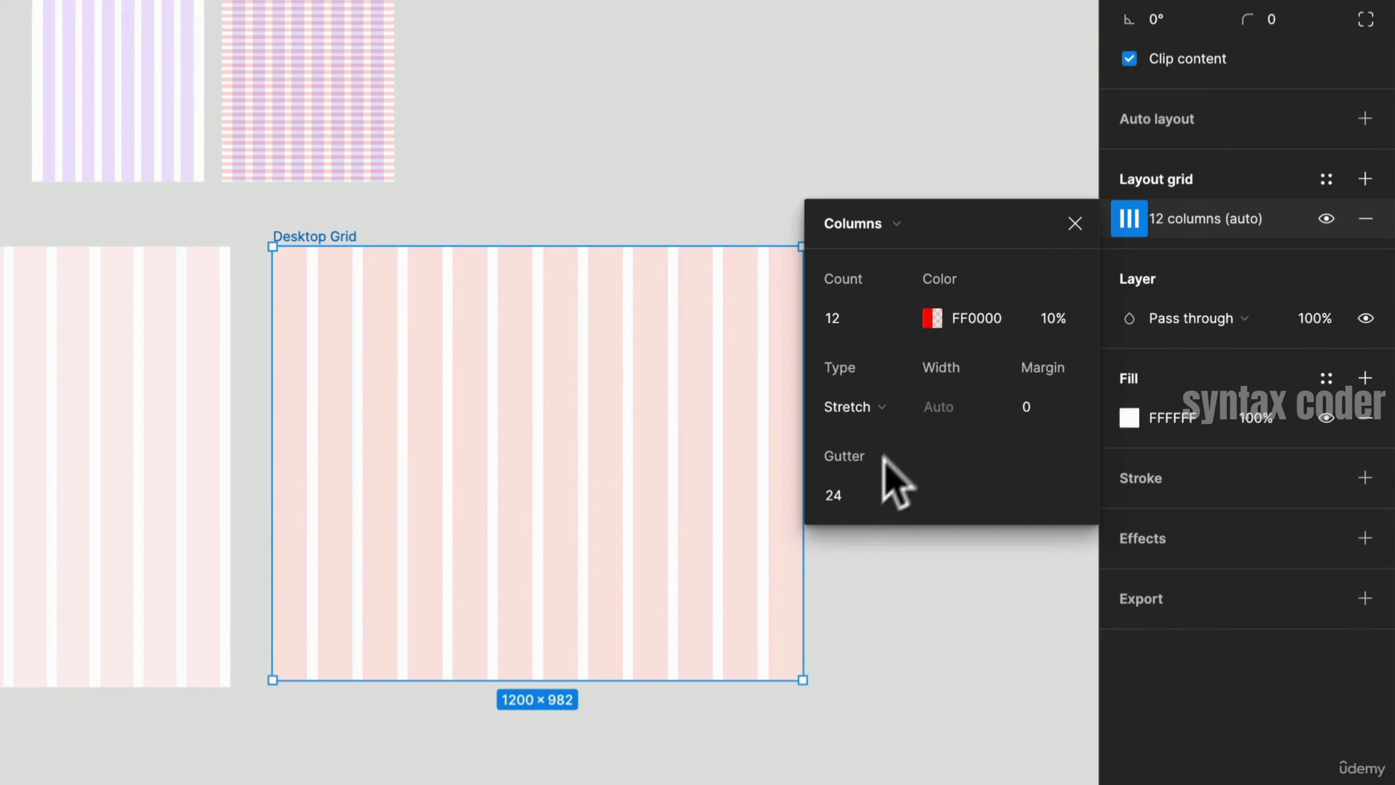
pyautogui.click(1074, 414)
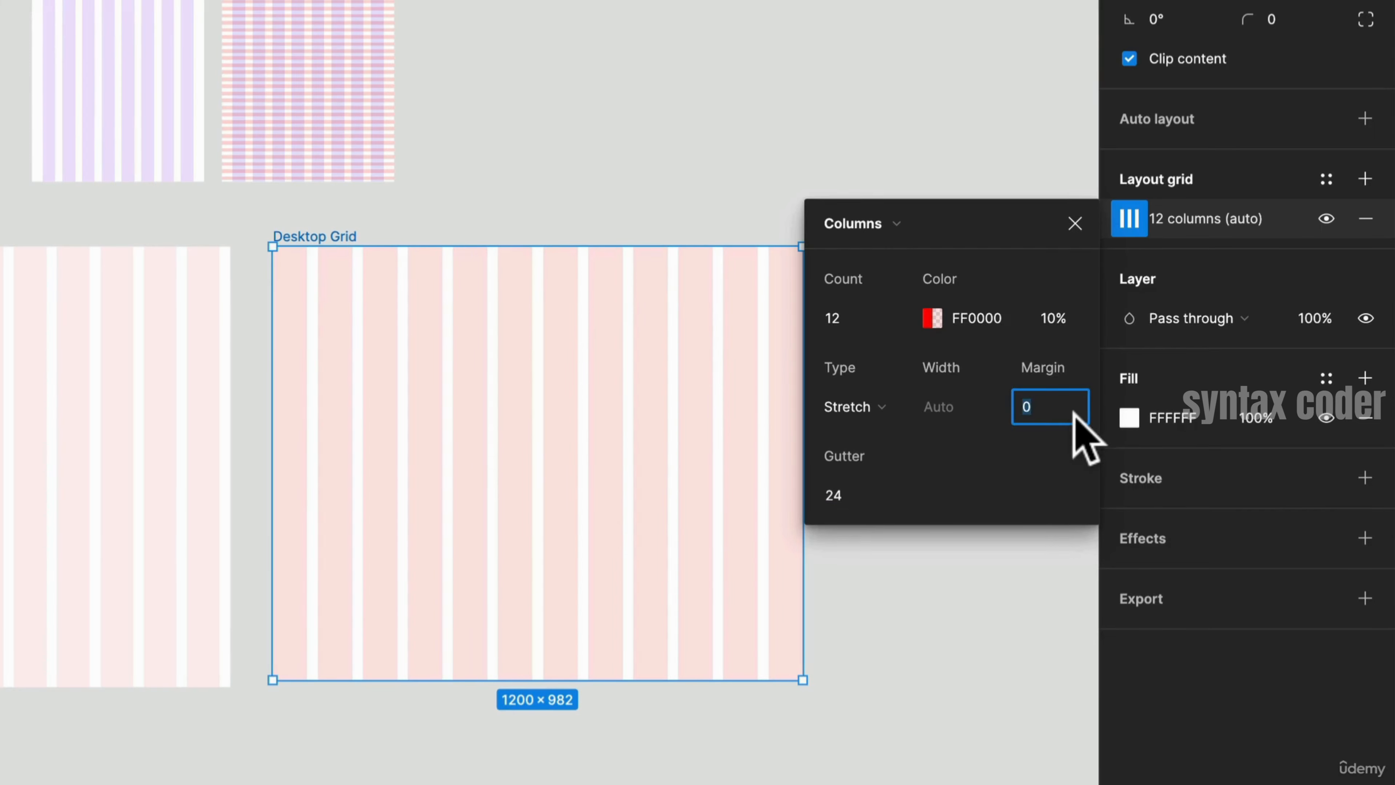
pyautogui.write('56')
pyautogui.press('Return')
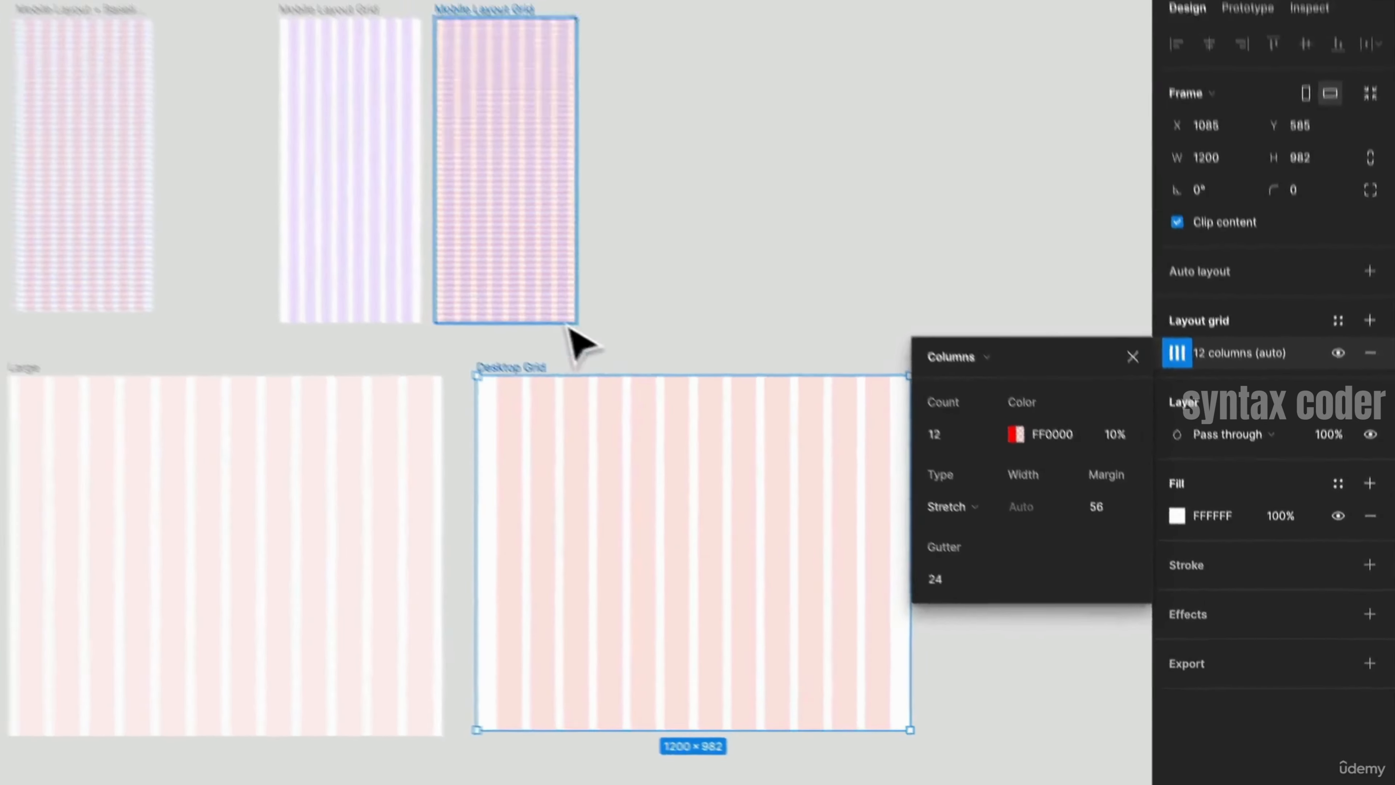
# - Save the Desktop Grid frame's column layout as a new grid style named 12 Co
pyautogui.click(367, 159)
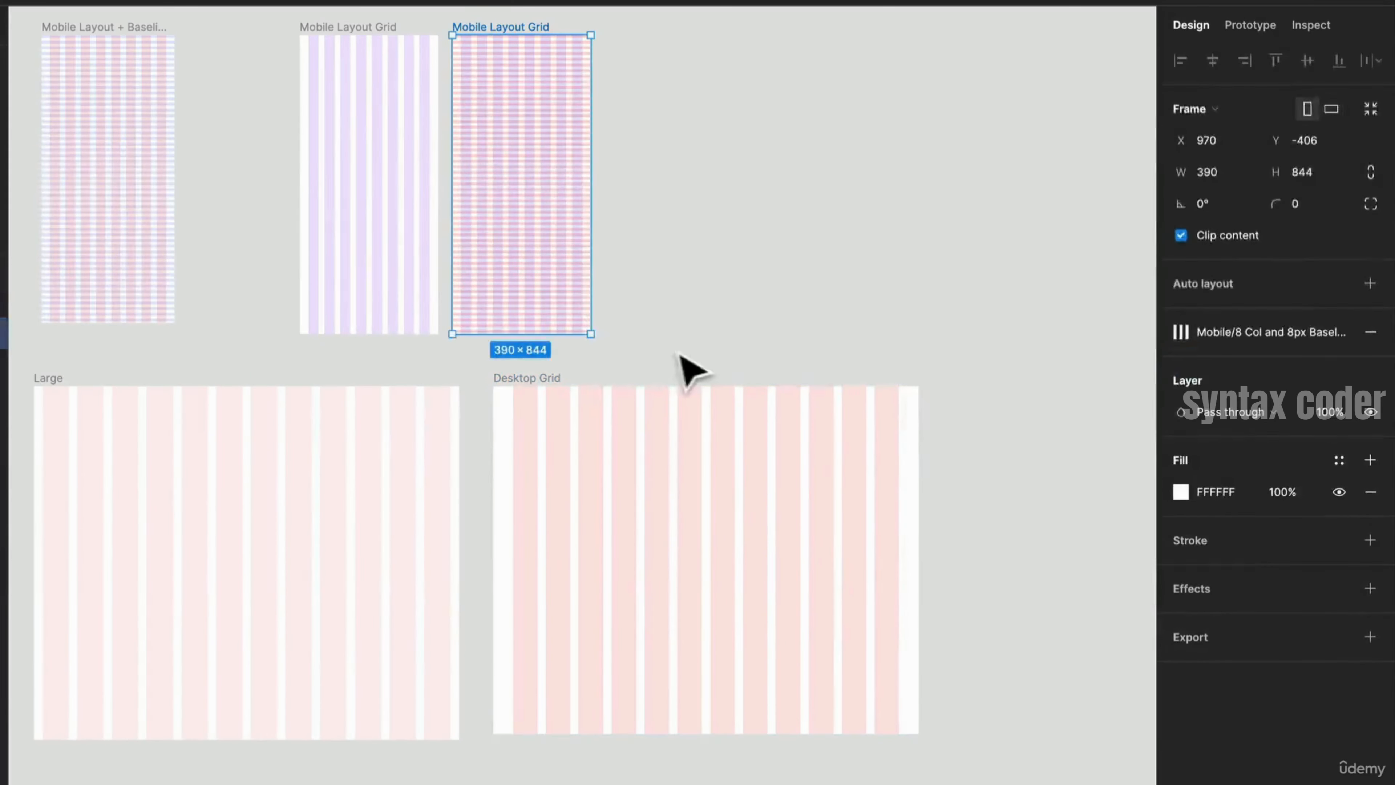
pyautogui.click(497, 208)
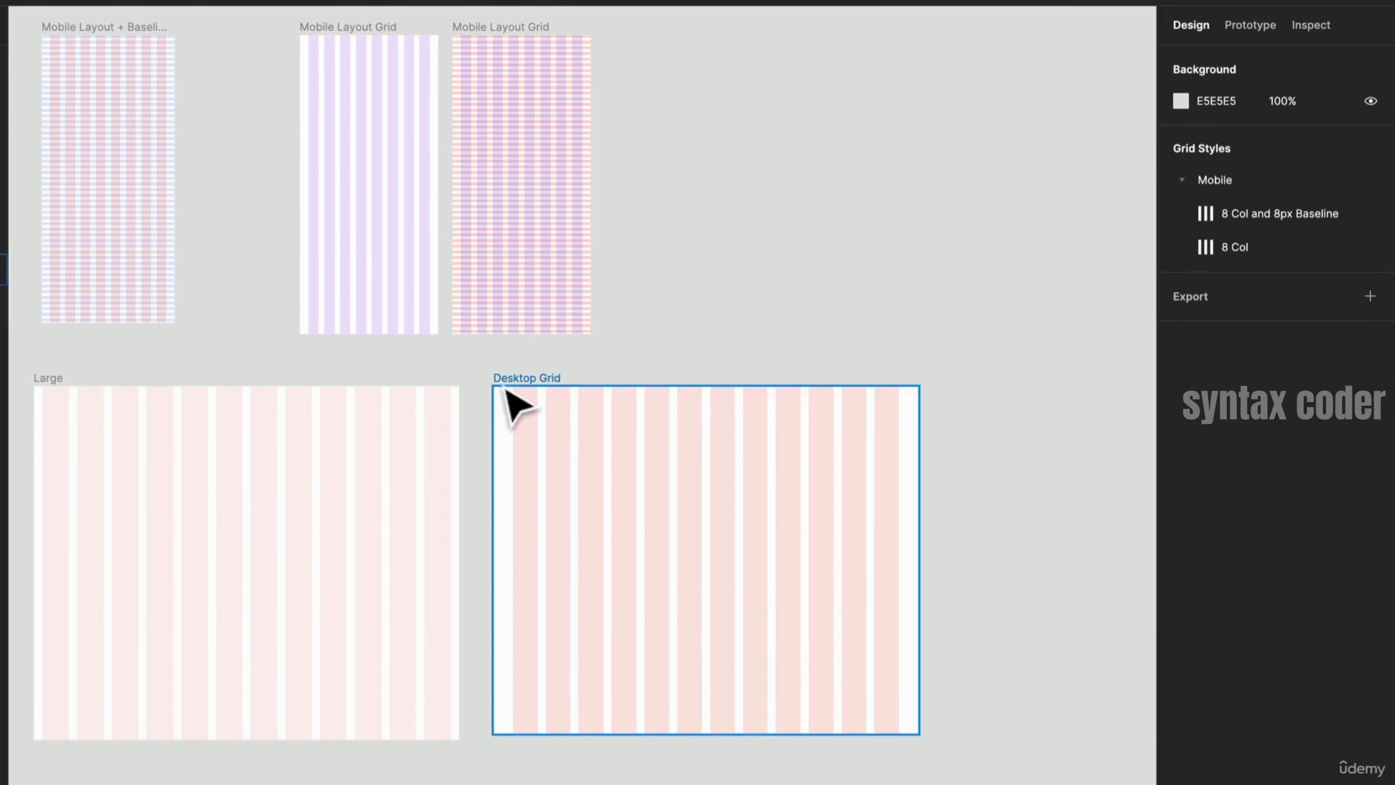
pyautogui.click(516, 404)
pyautogui.moveTo(919, 535); pyautogui.dragTo(828, 554)
pyautogui.hotkey('ctrl', 'z')
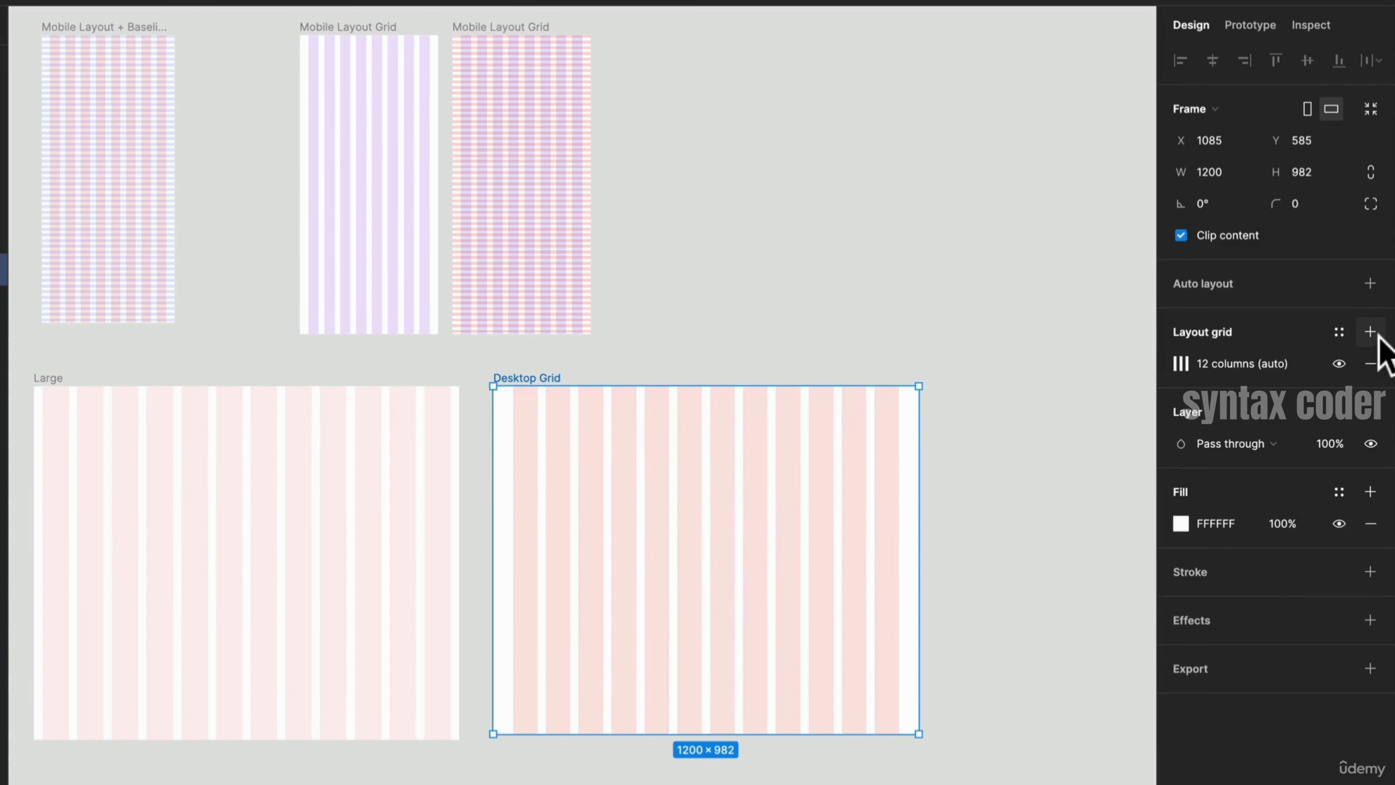
pyautogui.click(1349, 339)
pyautogui.click(1364, 367)
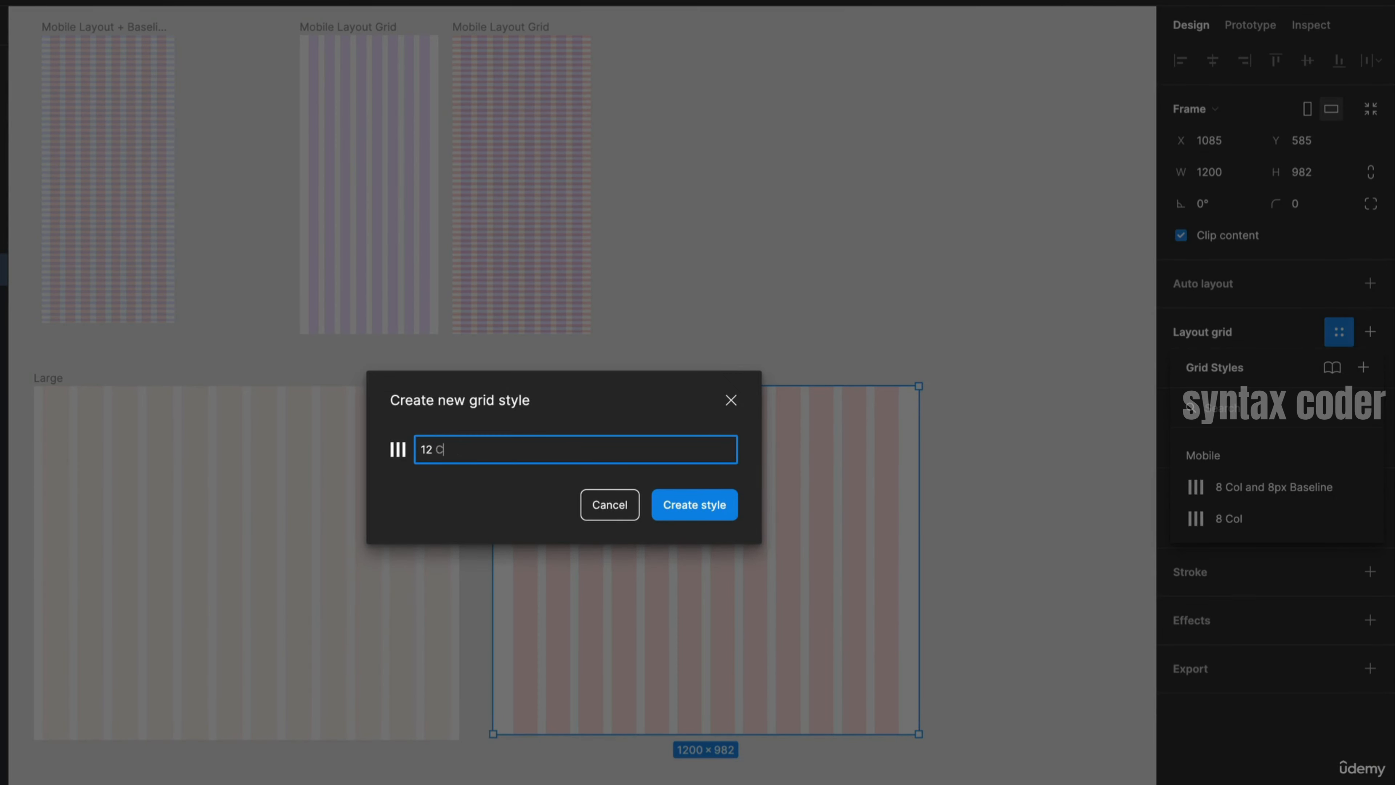
pyautogui.press('Return')
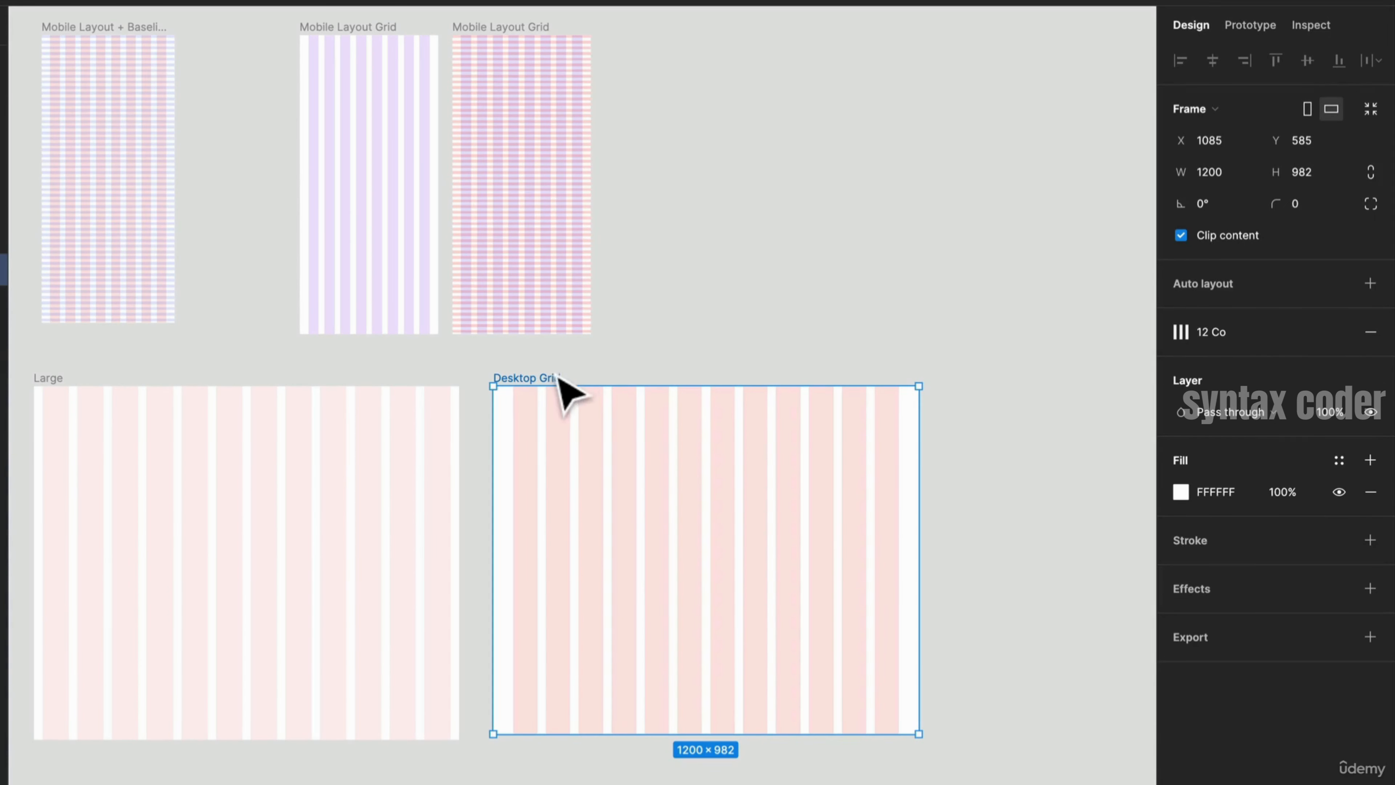
# - Duplicate the Desktop Grid frame and place the copy beside the original
pyautogui.hotkey('ctrl', 'd')
pyautogui.moveTo(1028, 451); pyautogui.dragTo(582, 408)
pyautogui.moveTo(1378, 337)
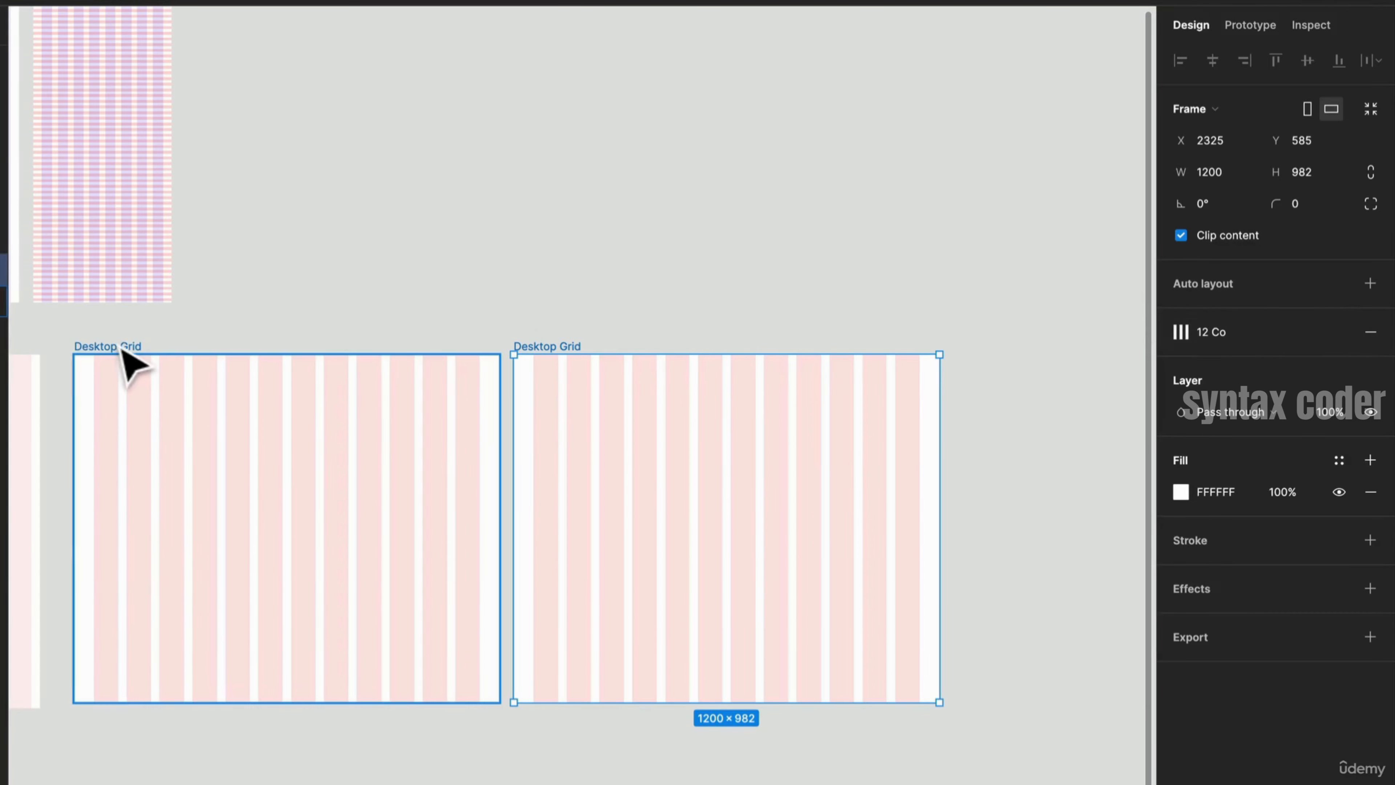
# - Rename the desktop grid style as 12 Col
pyautogui.click(140, 368)
pyautogui.click(1249, 341)
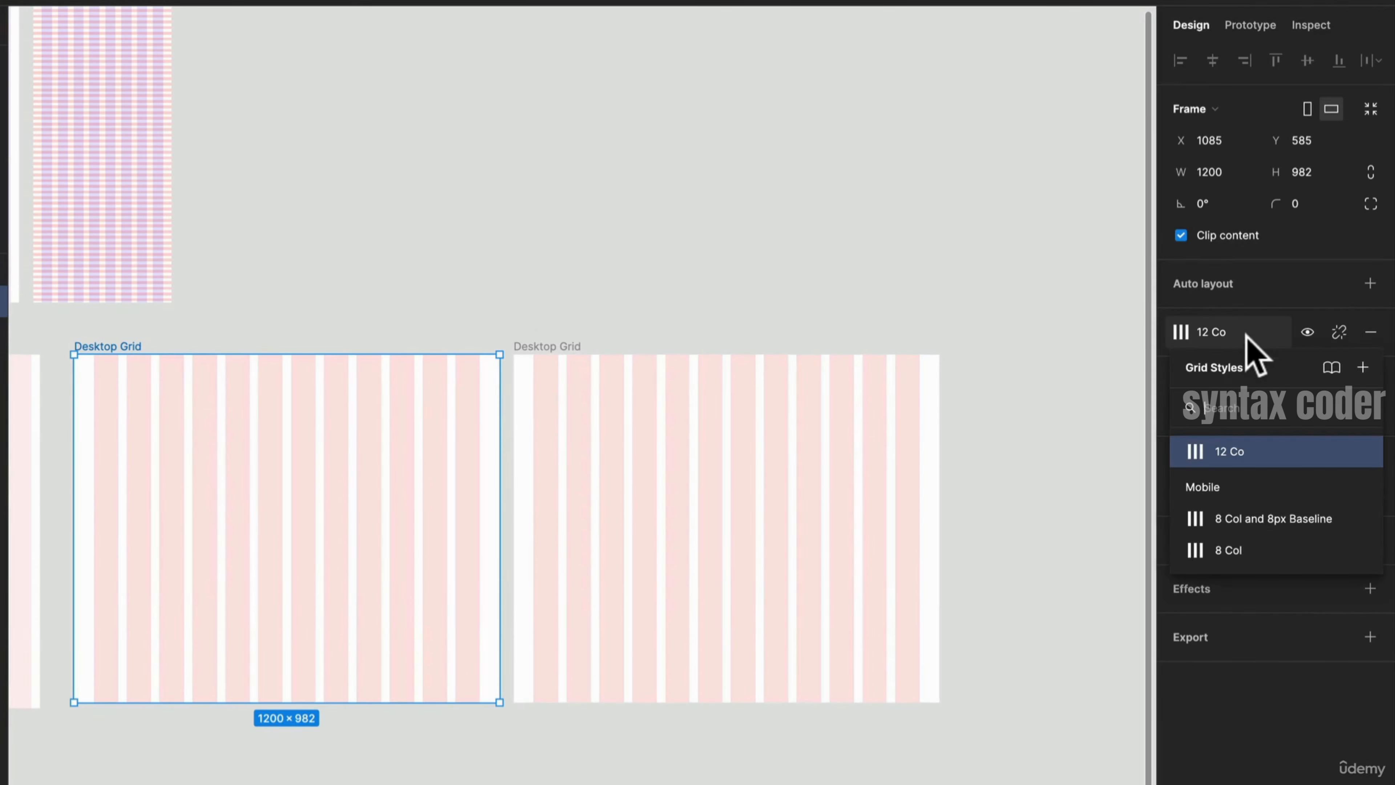
pyautogui.click(1359, 451)
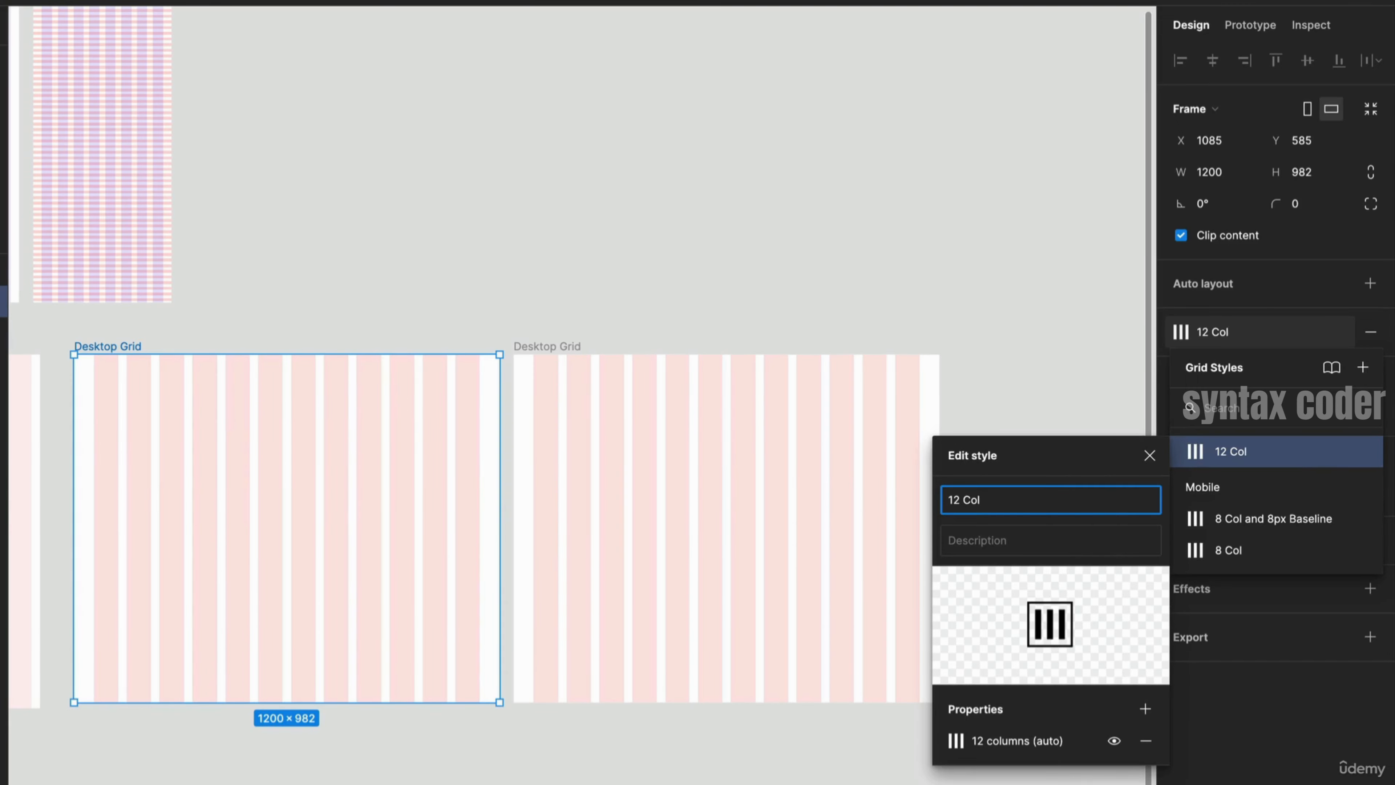
pyautogui.click(1028, 416)
# - On the copied frame, detach the 12 Col style and add a rows grid with an automatic count
pyautogui.click(560, 351)
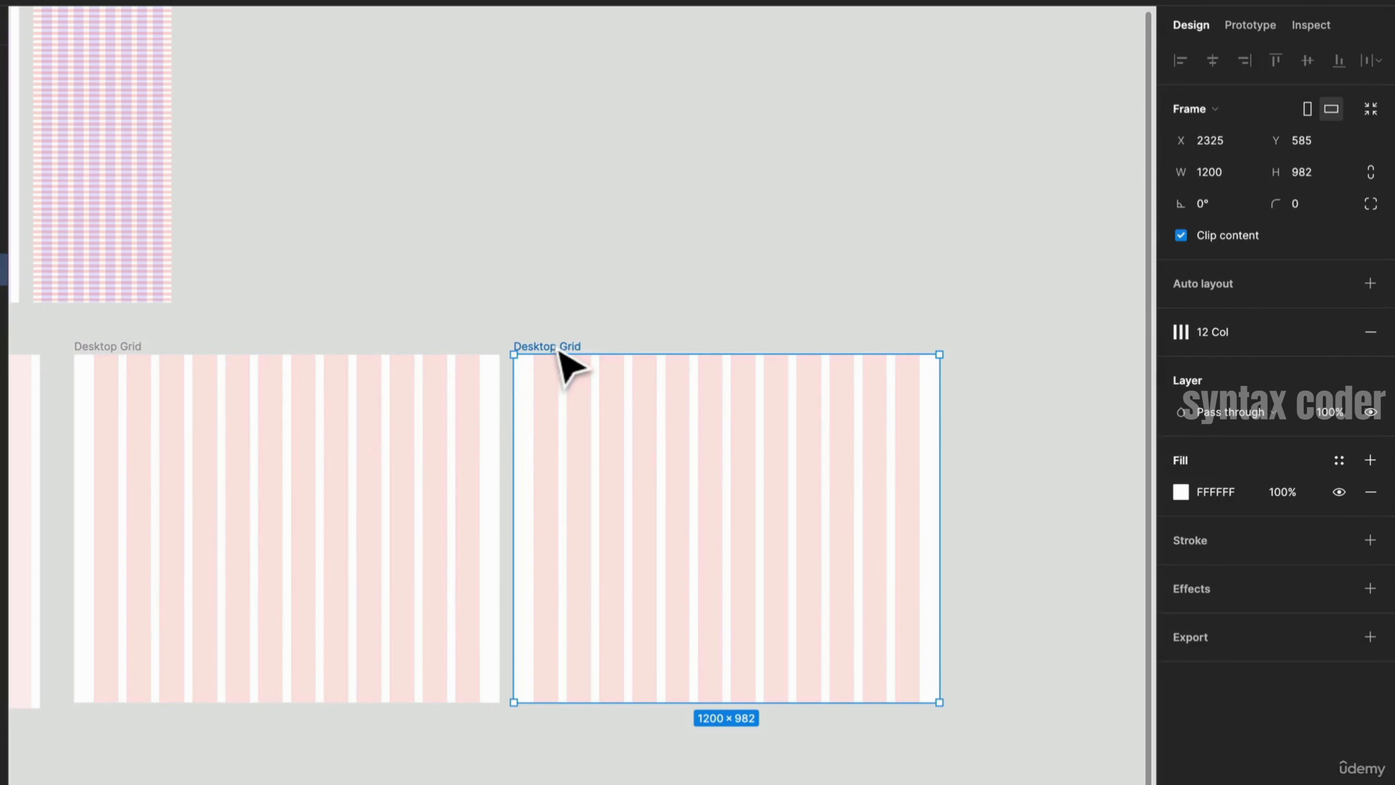
pyautogui.click(1336, 332)
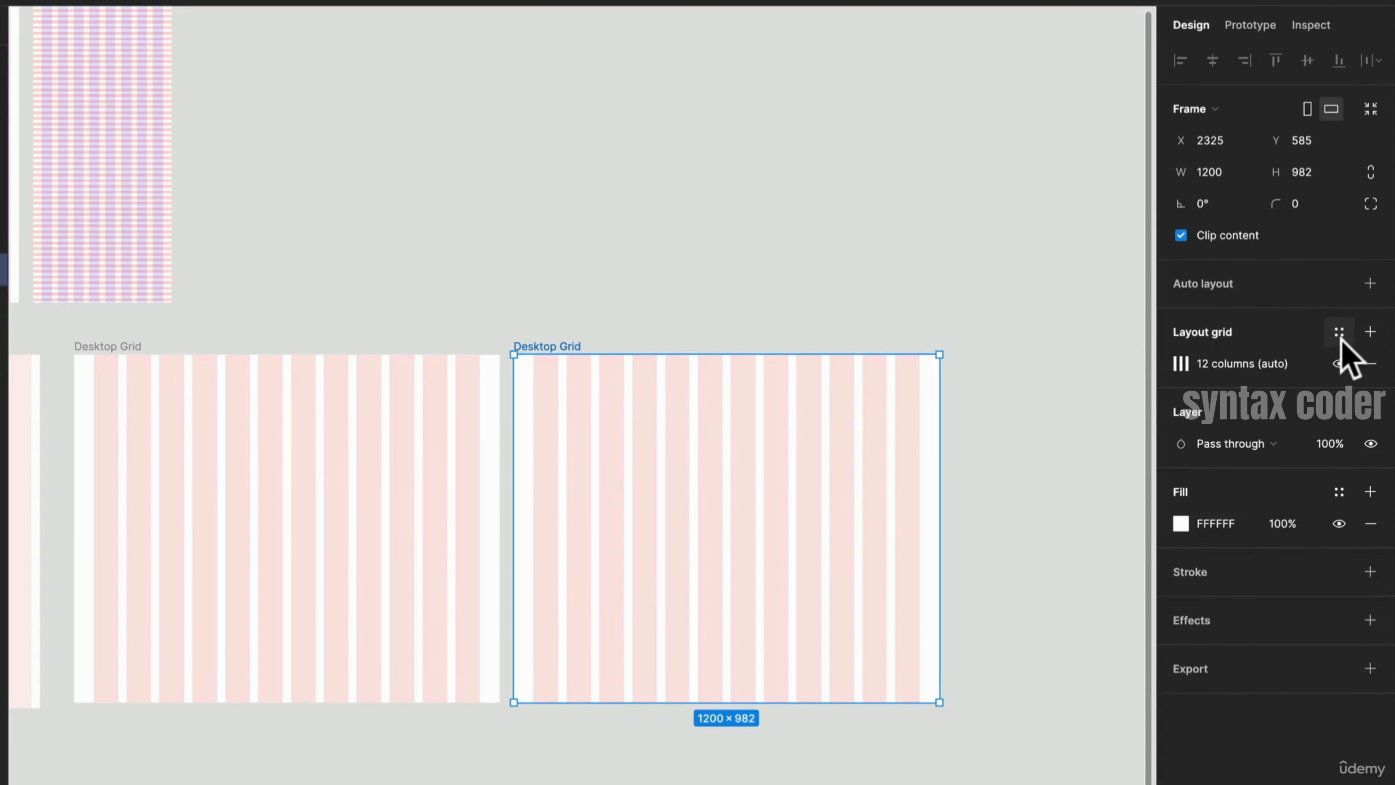
pyautogui.click(1370, 332)
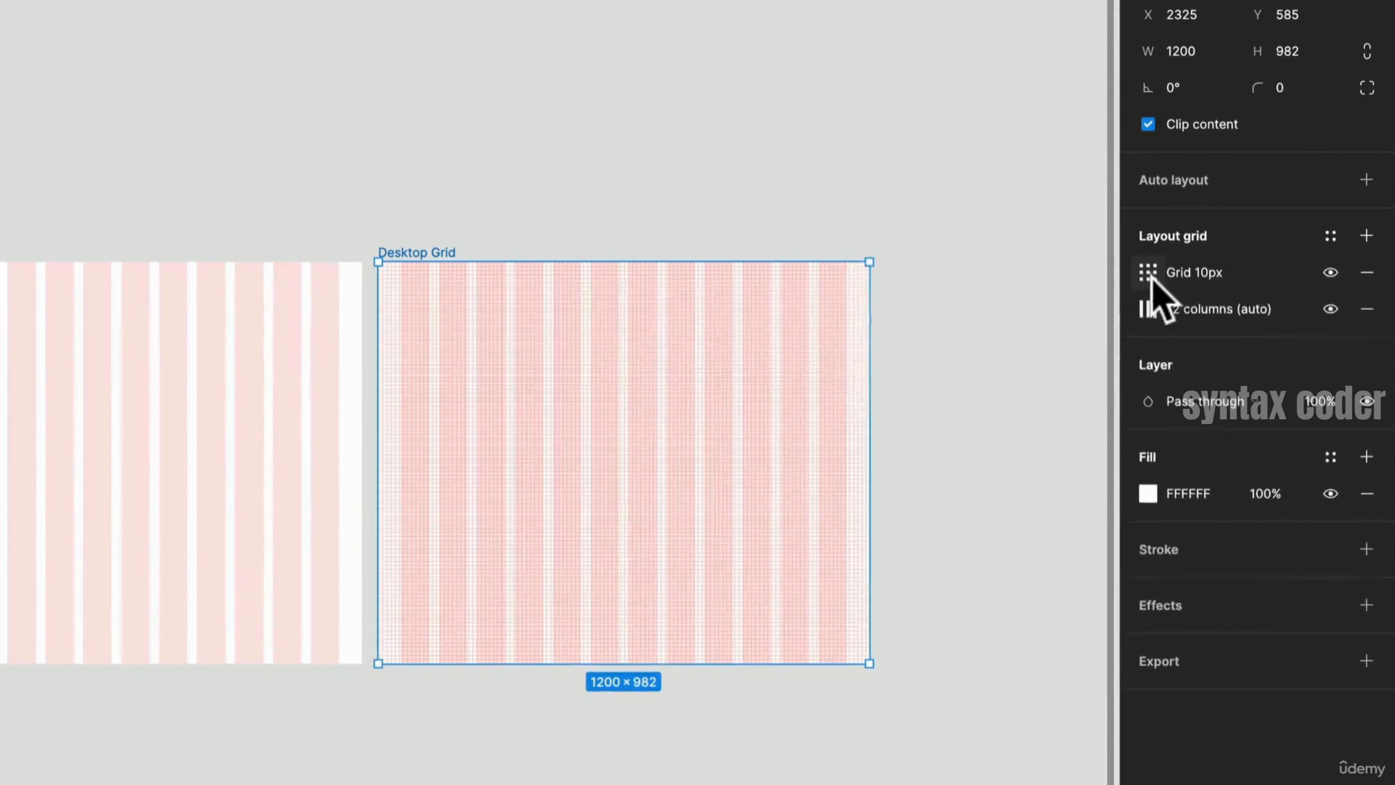
pyautogui.click(1148, 273)
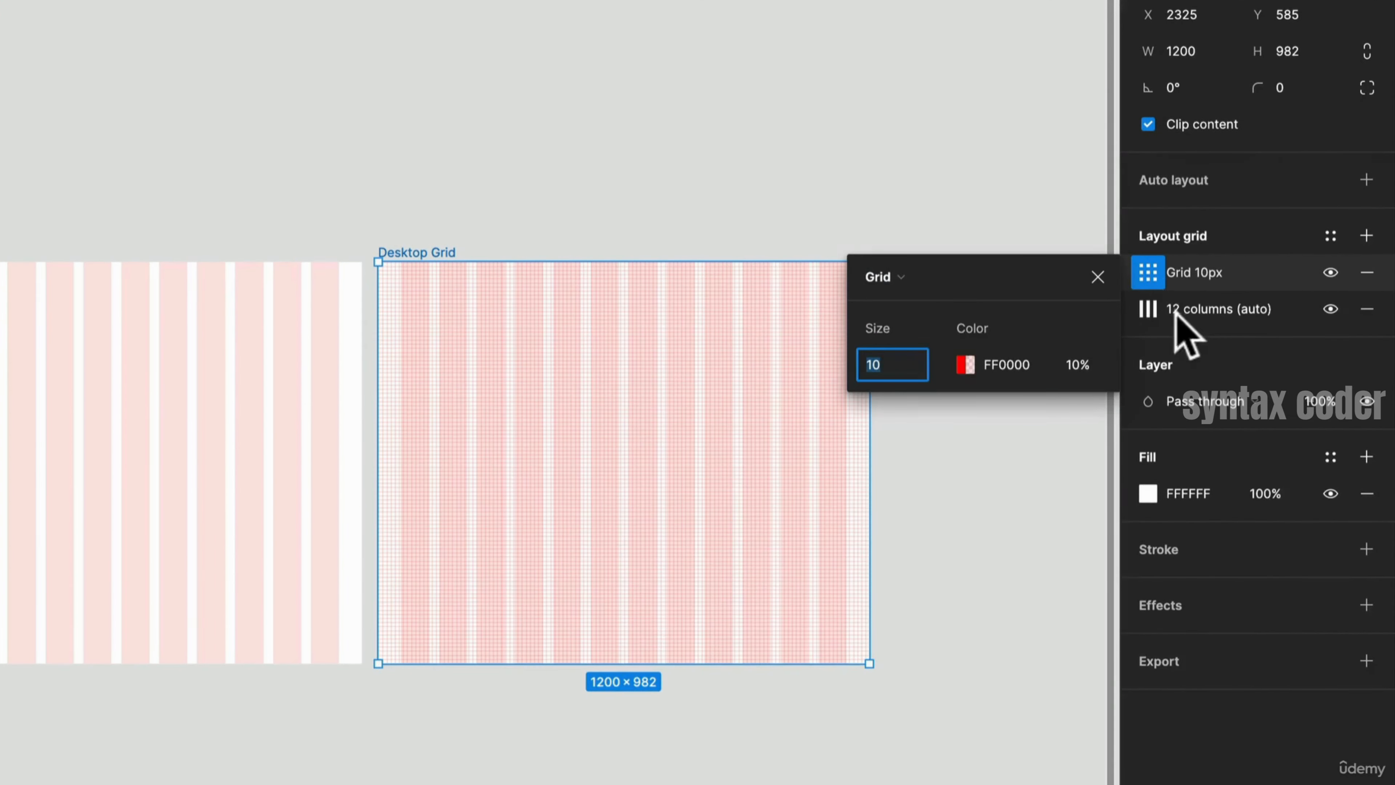
pyautogui.click(916, 287)
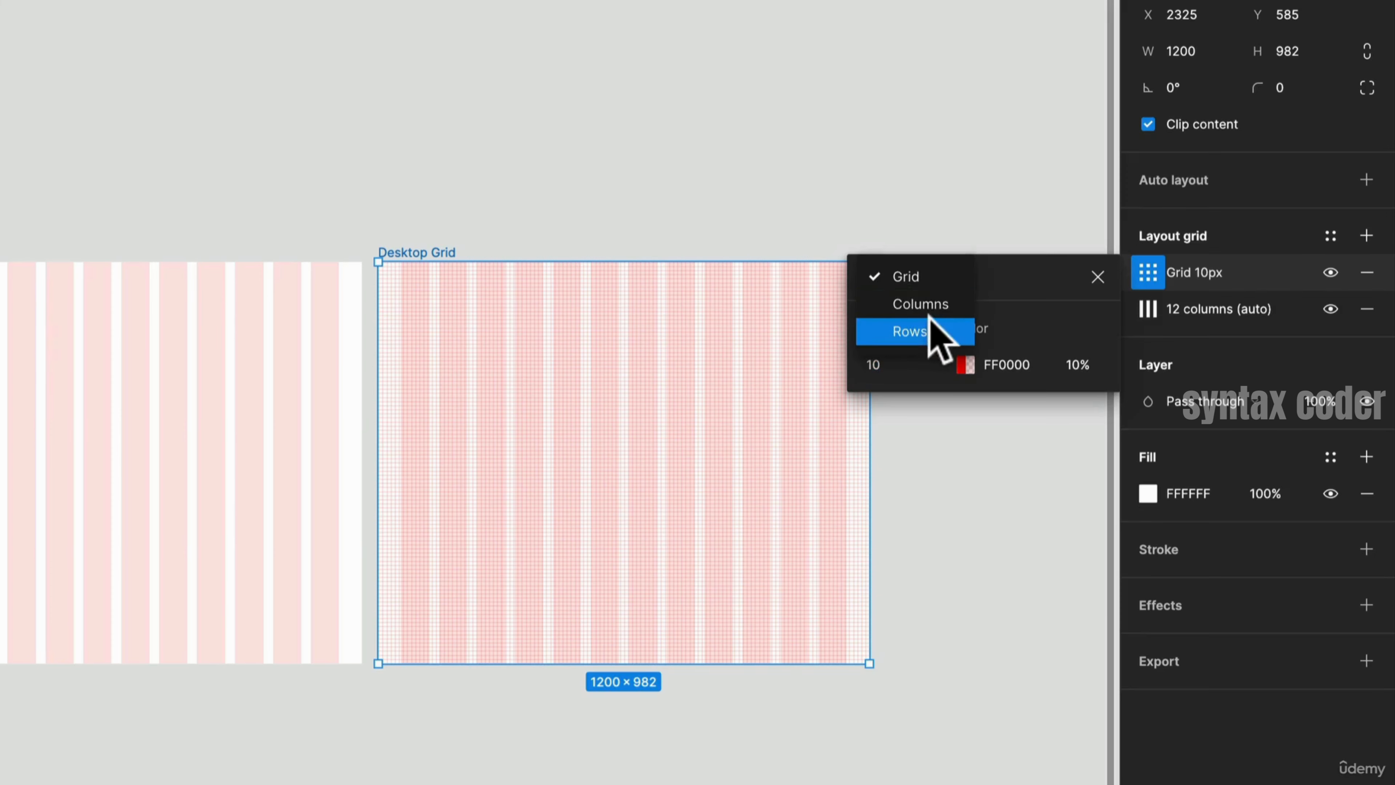
pyautogui.click(928, 330)
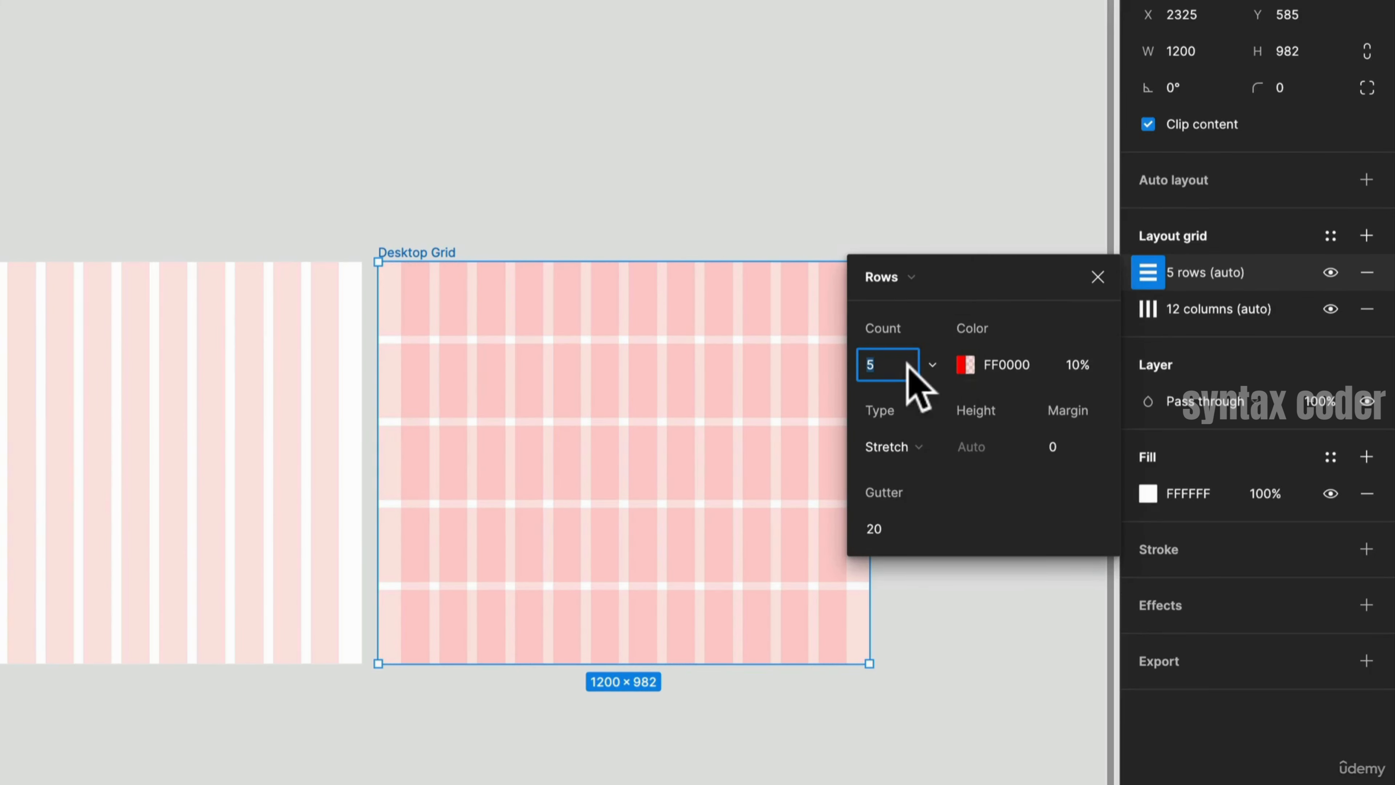
pyautogui.click(932, 365)
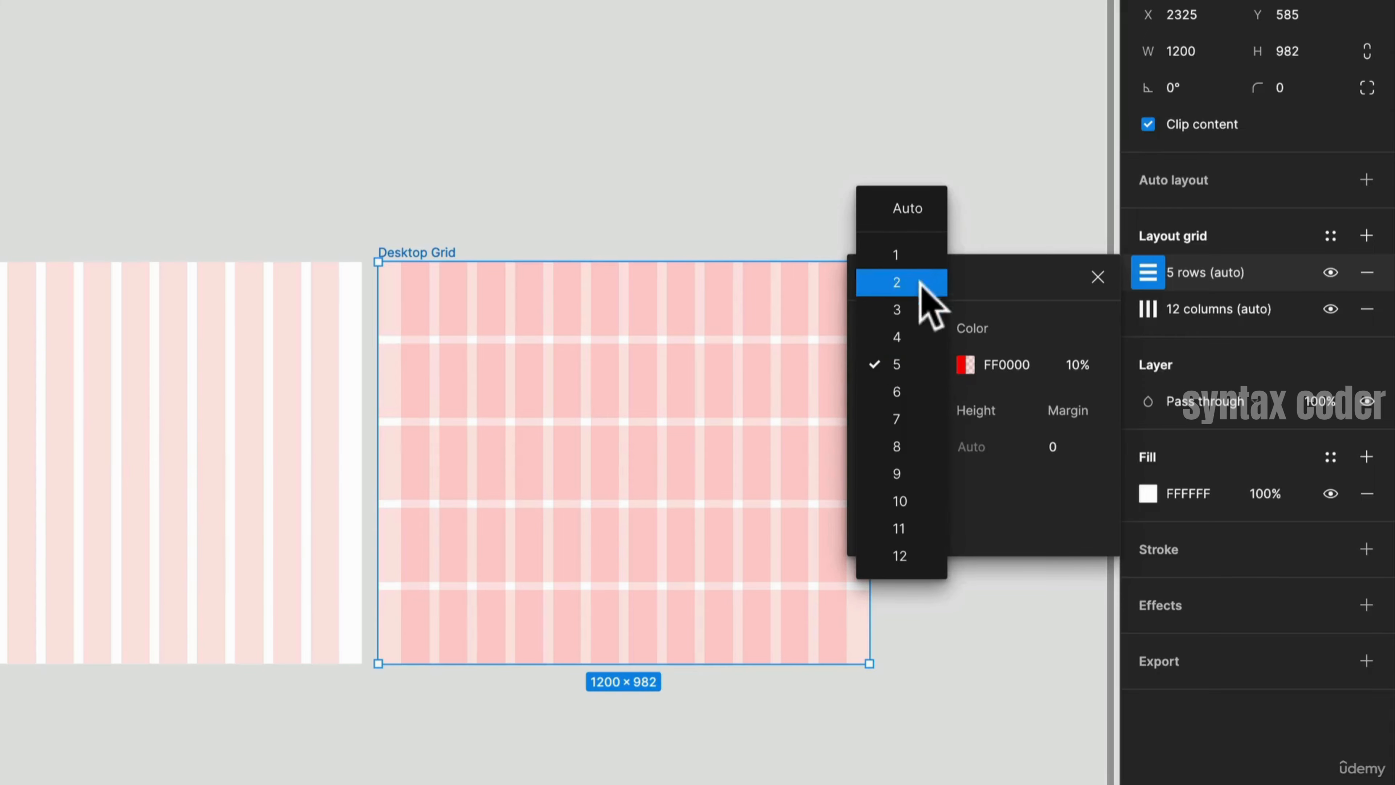
pyautogui.click(923, 211)
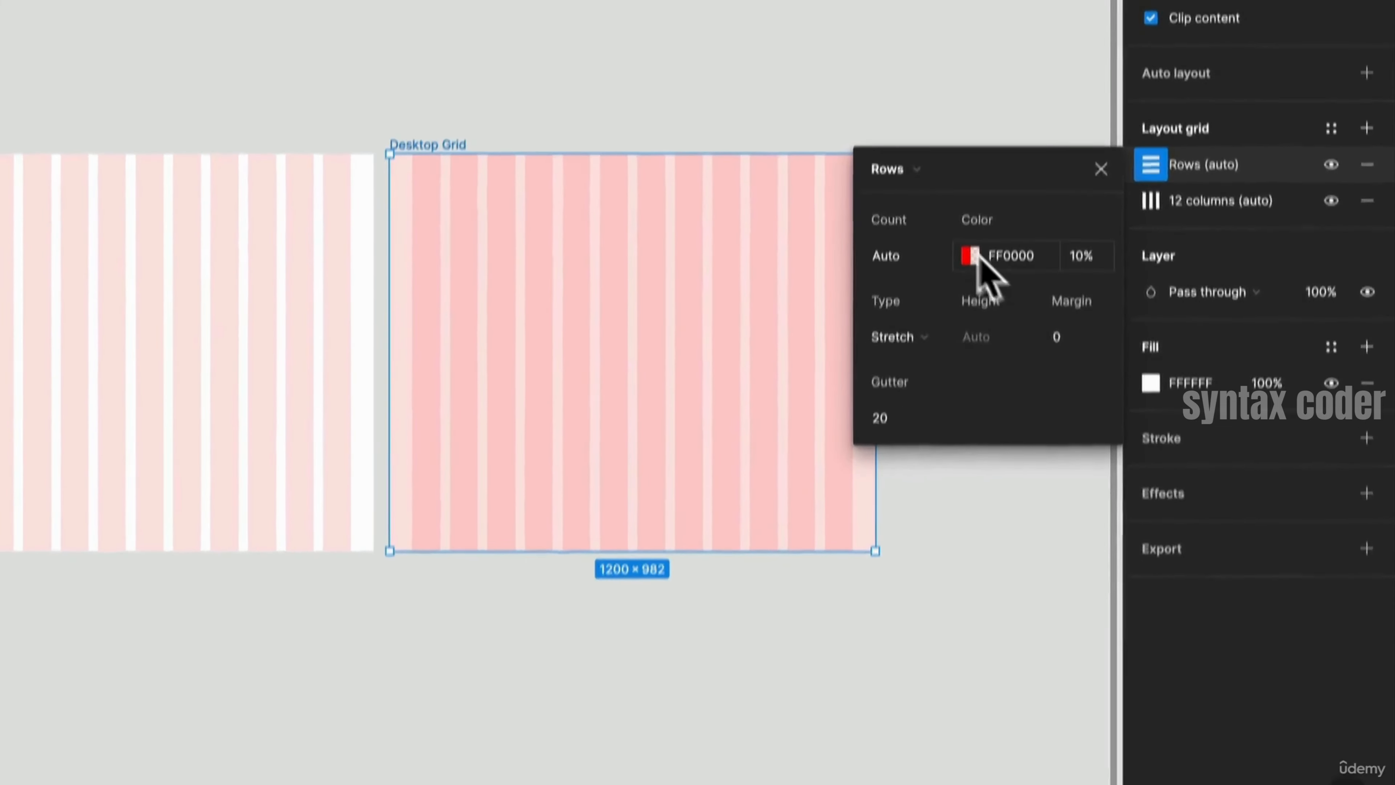
# - Set the rows grid to colour 001AFF, Top type, height 8 and gutter 8, then close its settings
pyautogui.click(971, 256)
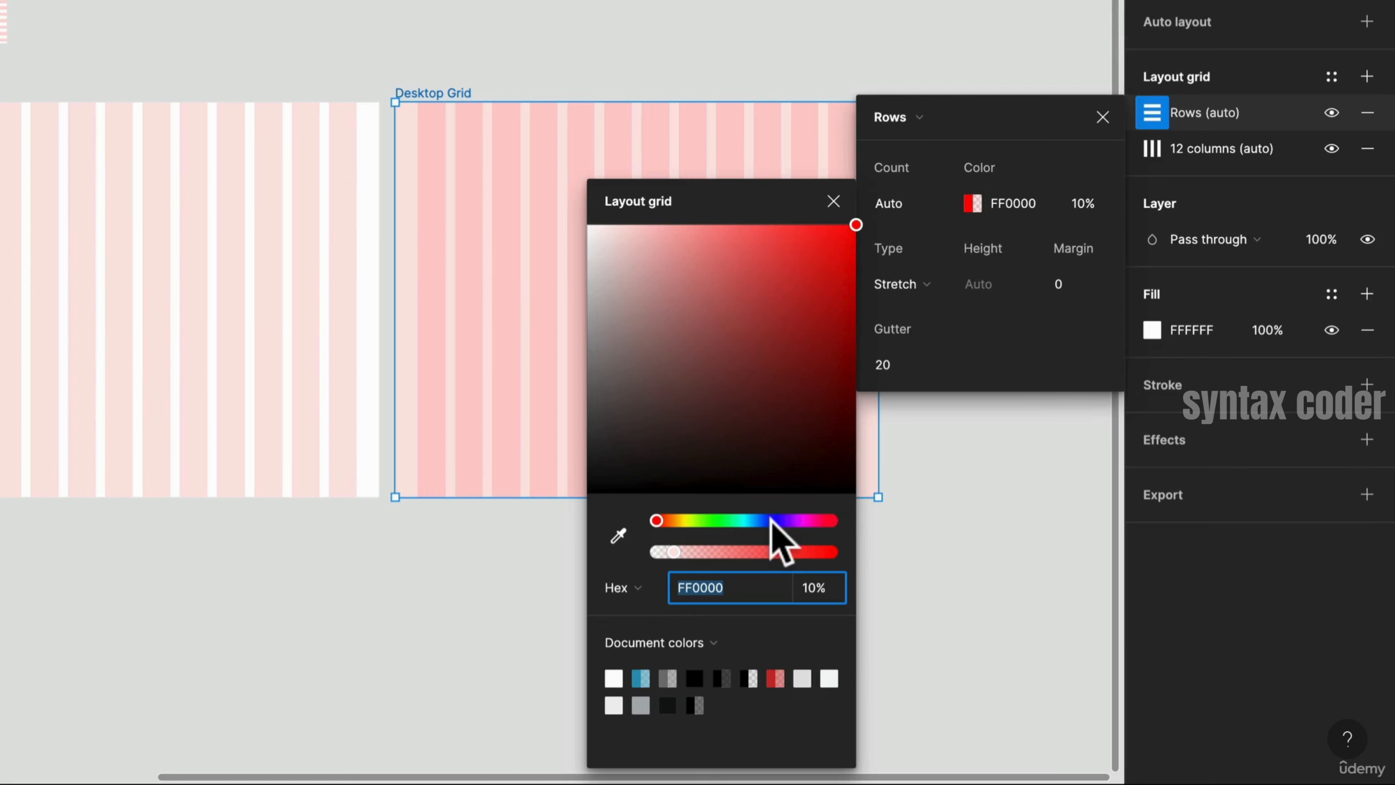
pyautogui.click(770, 519)
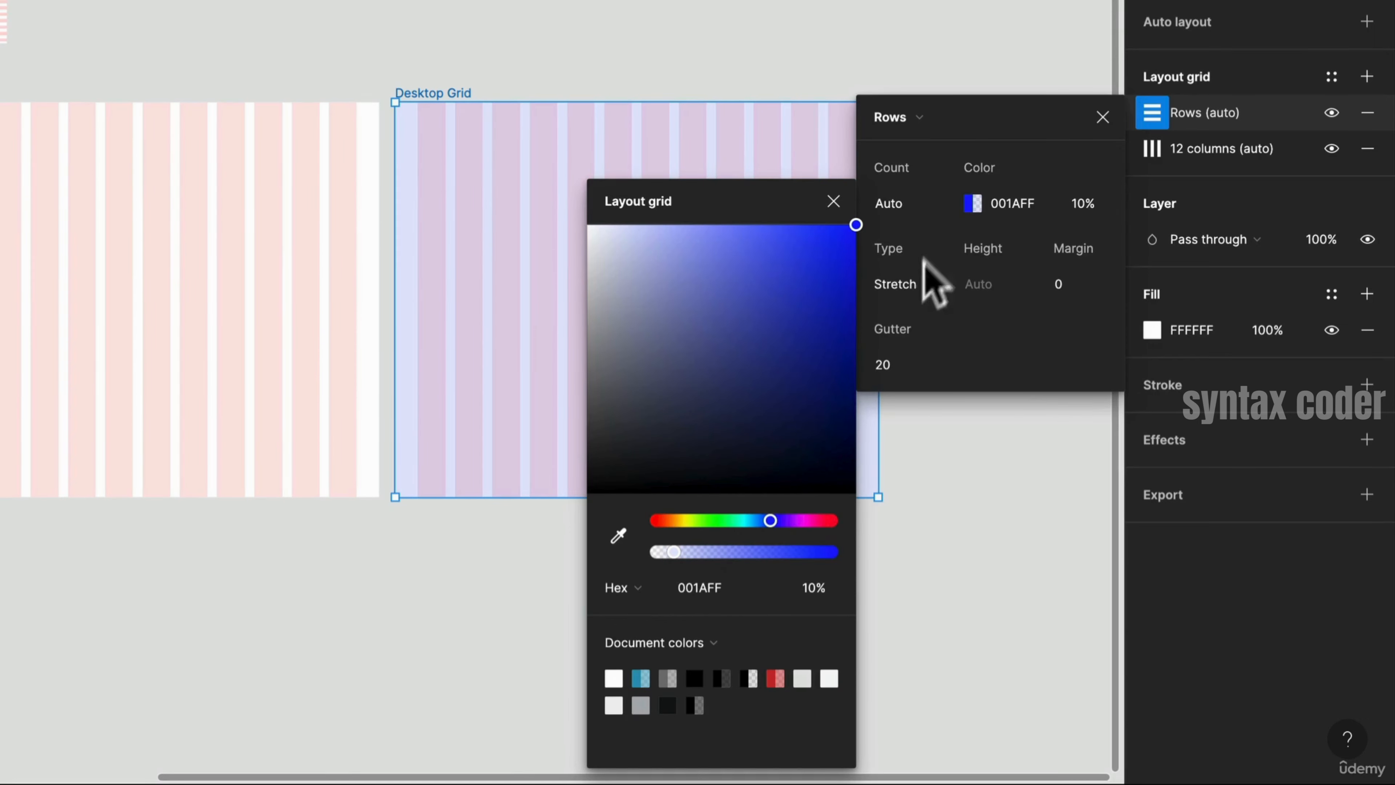
pyautogui.click(924, 286)
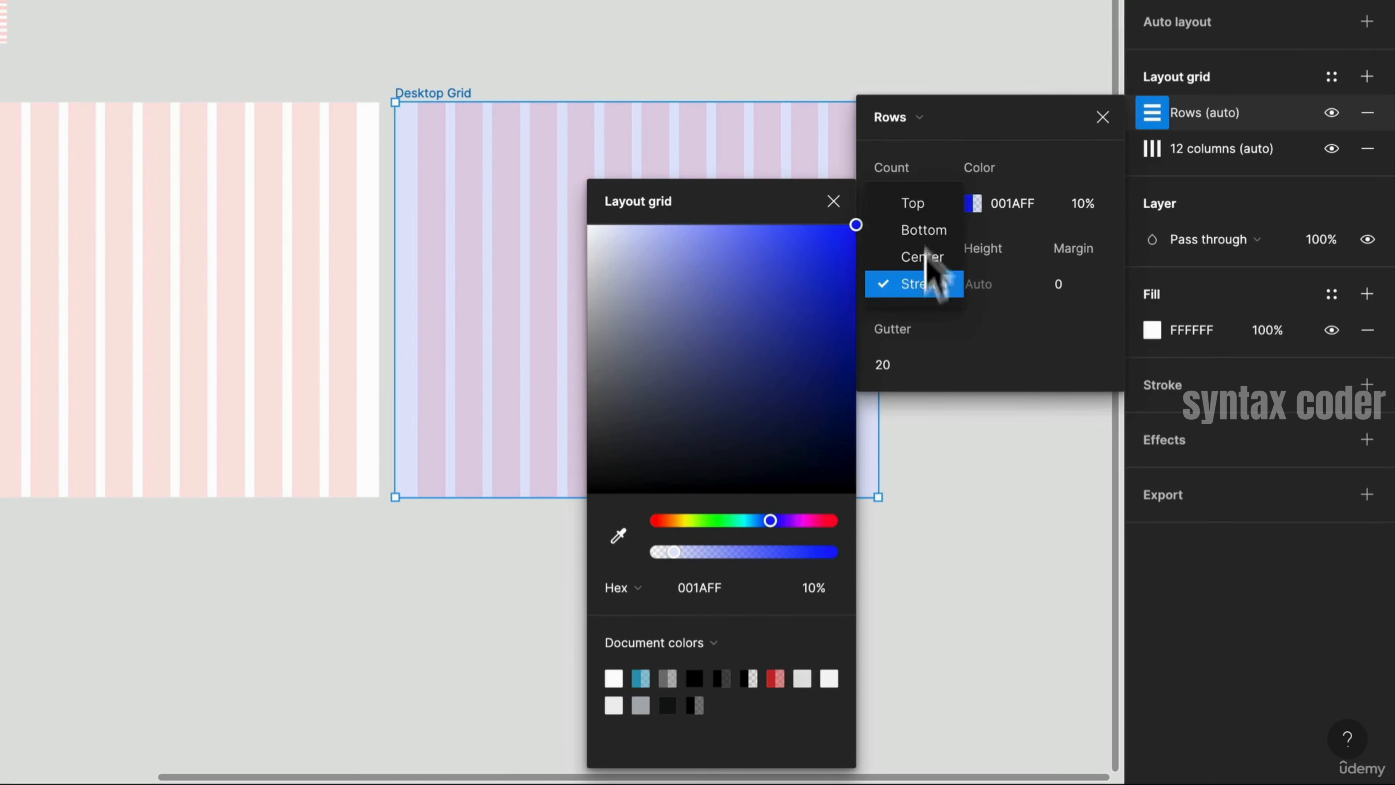
pyautogui.click(935, 205)
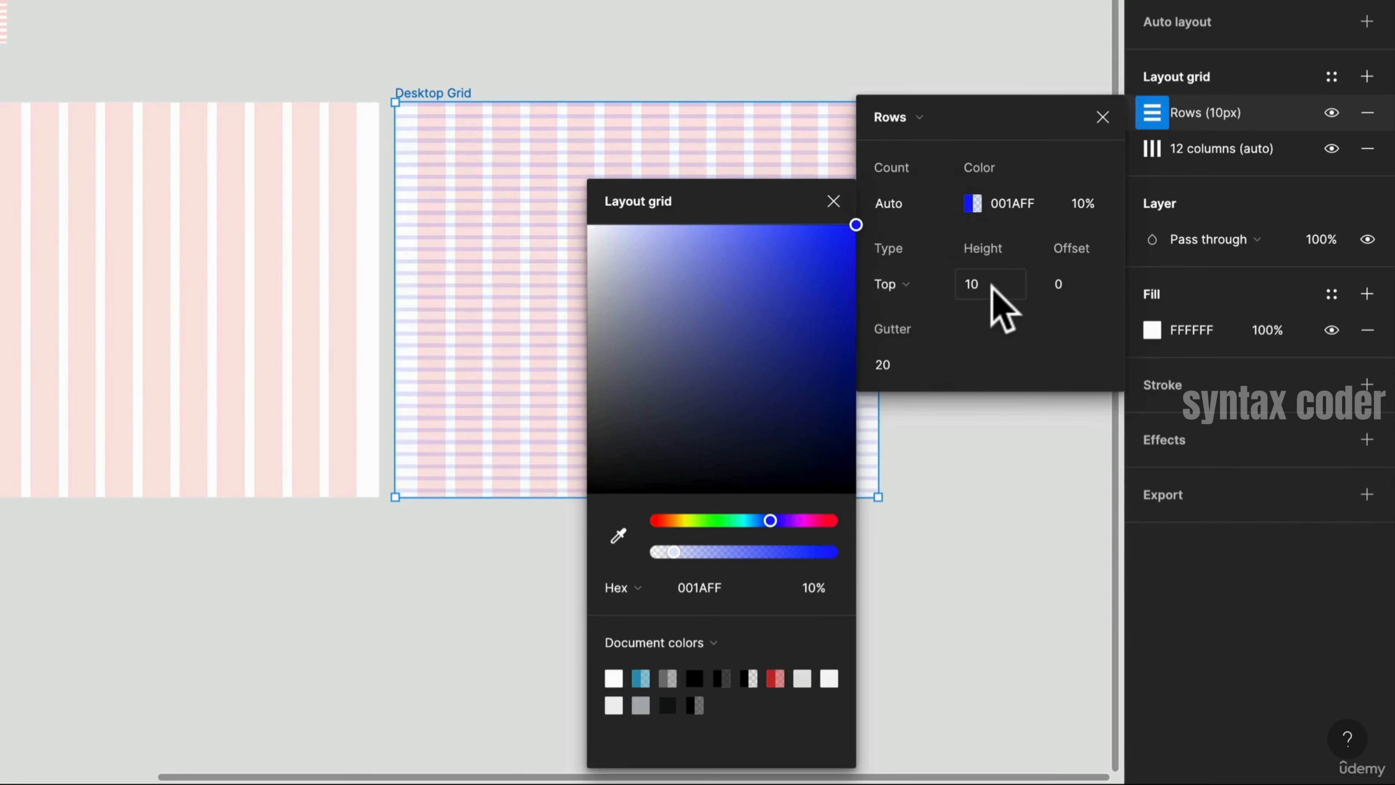
pyautogui.write('8')
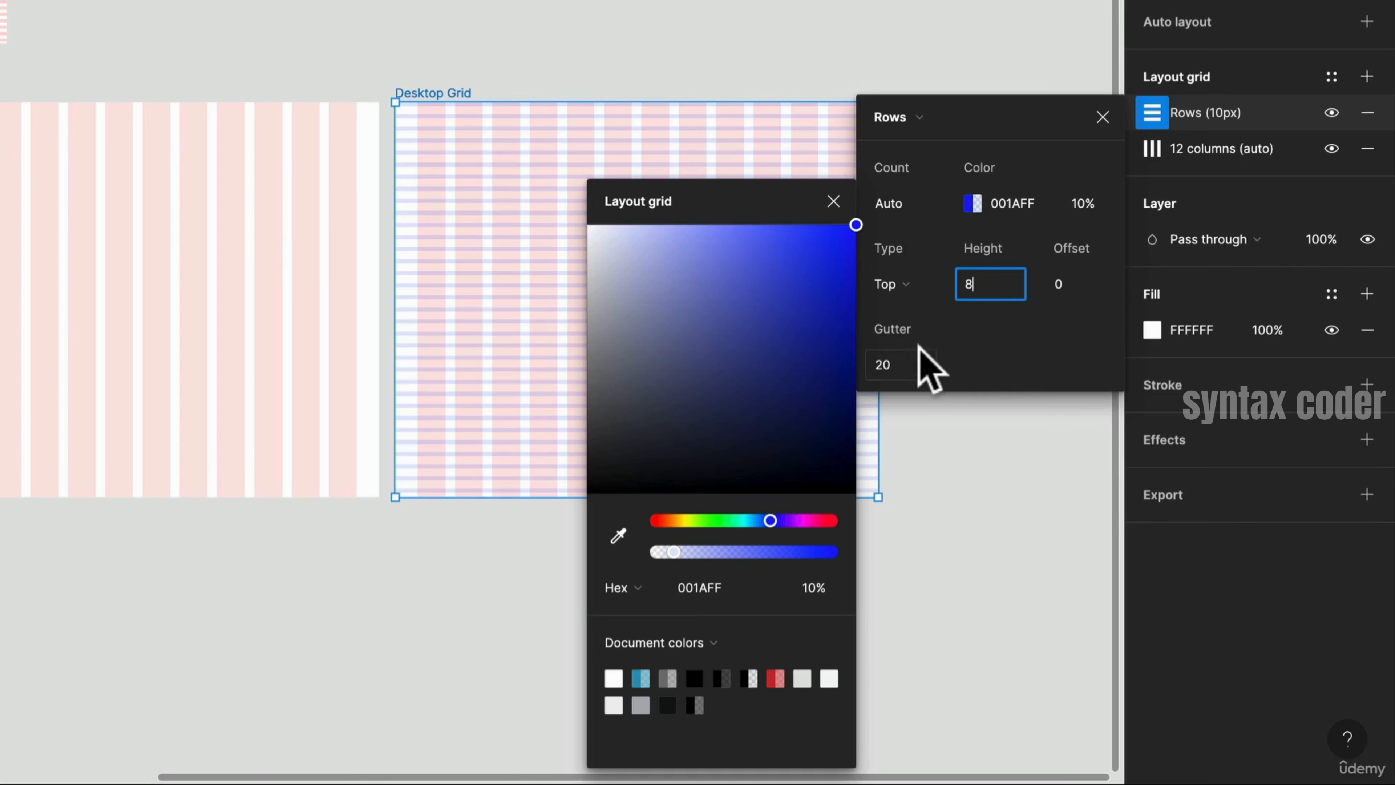
pyautogui.click(908, 371)
pyautogui.write('8')
pyautogui.press('Return')
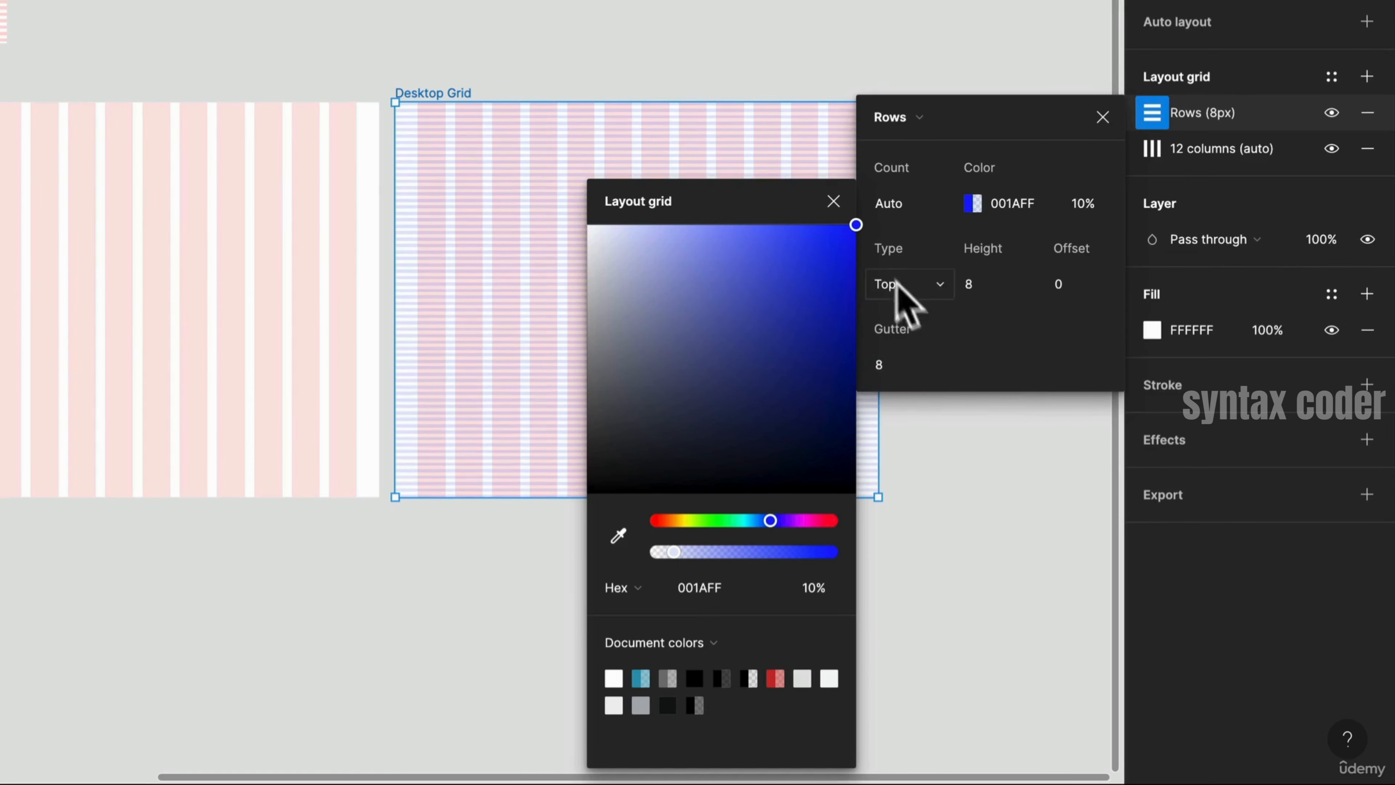
pyautogui.click(832, 202)
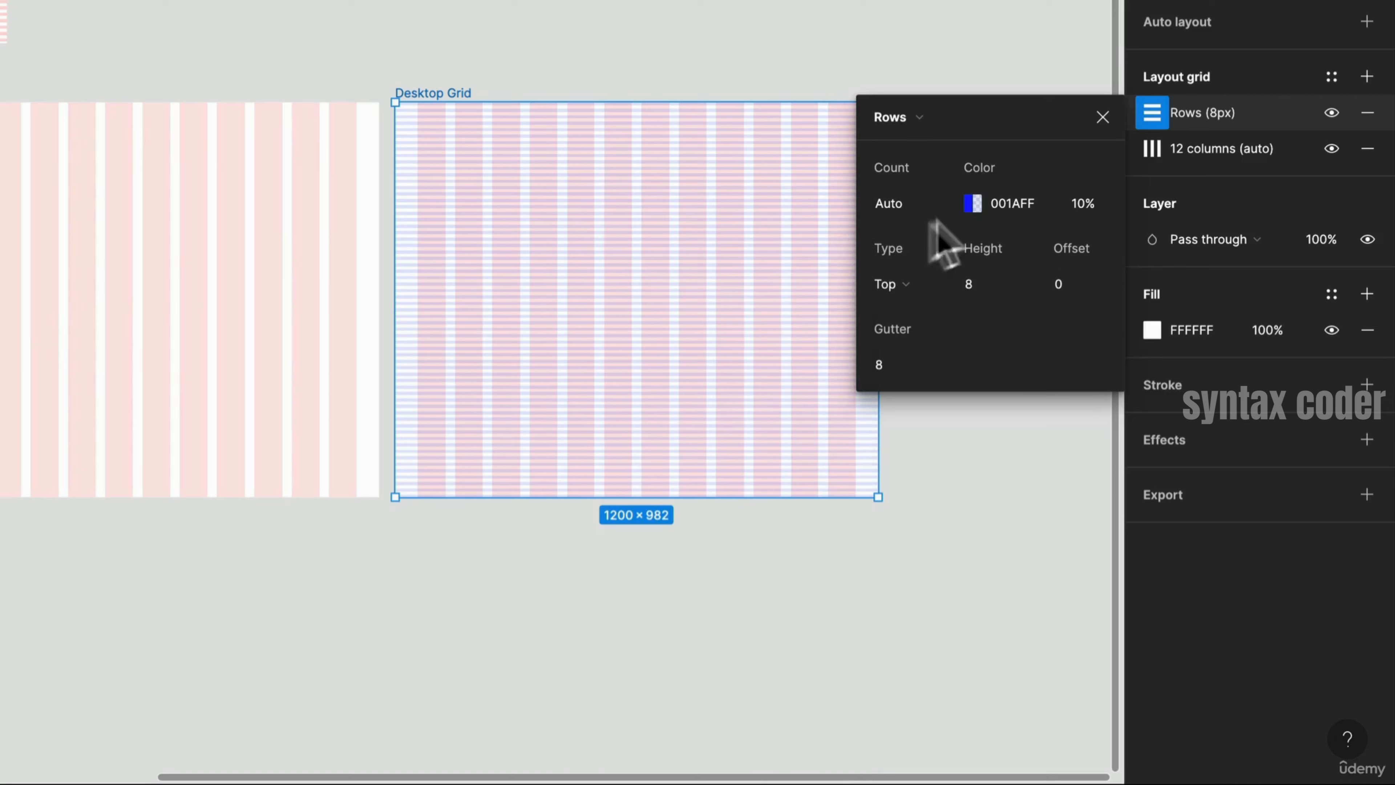
pyautogui.click(1096, 115)
# - Save the copied frame's rows and columns grids as a new grid style named 12 Col and 8 px Baseline
pyautogui.click(1365, 81)
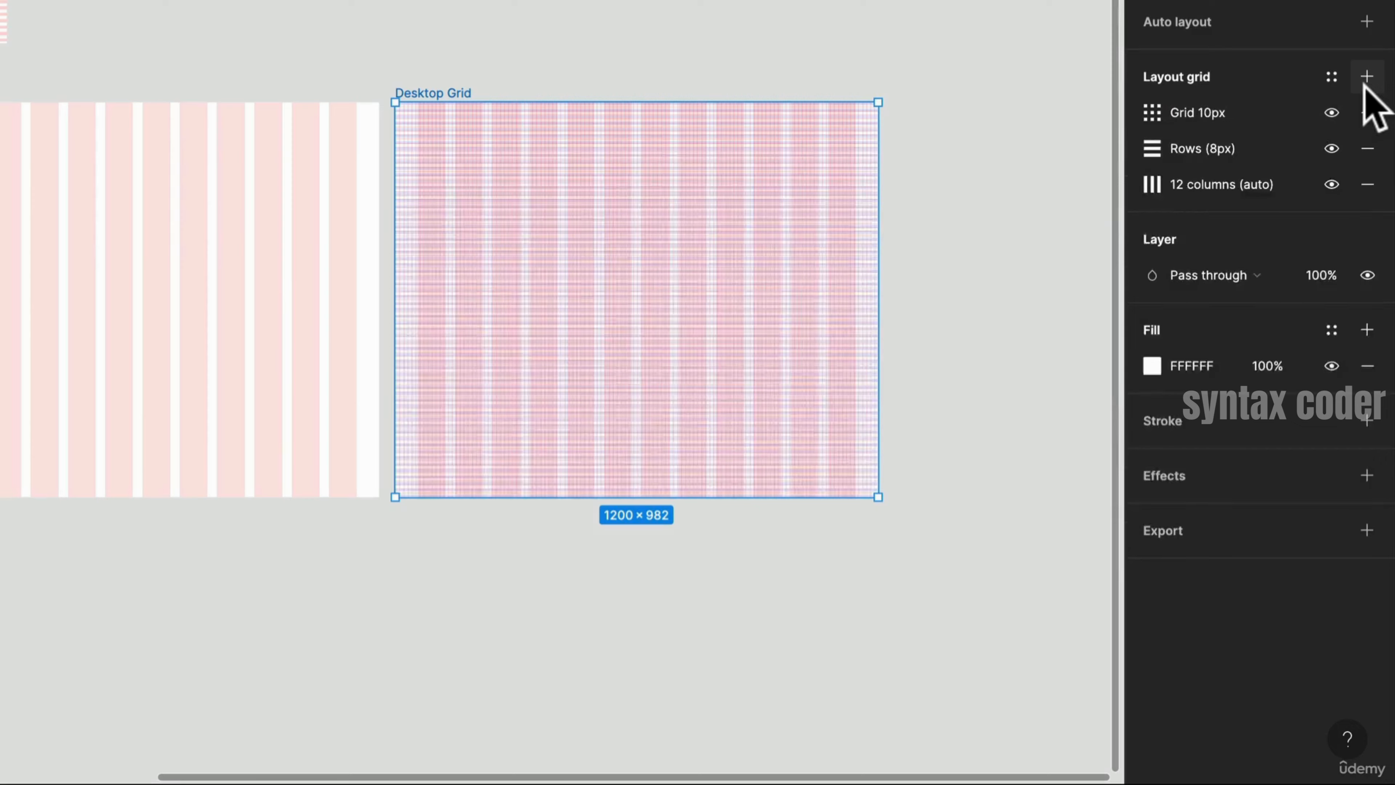
pyautogui.click(1367, 113)
pyautogui.click(1331, 76)
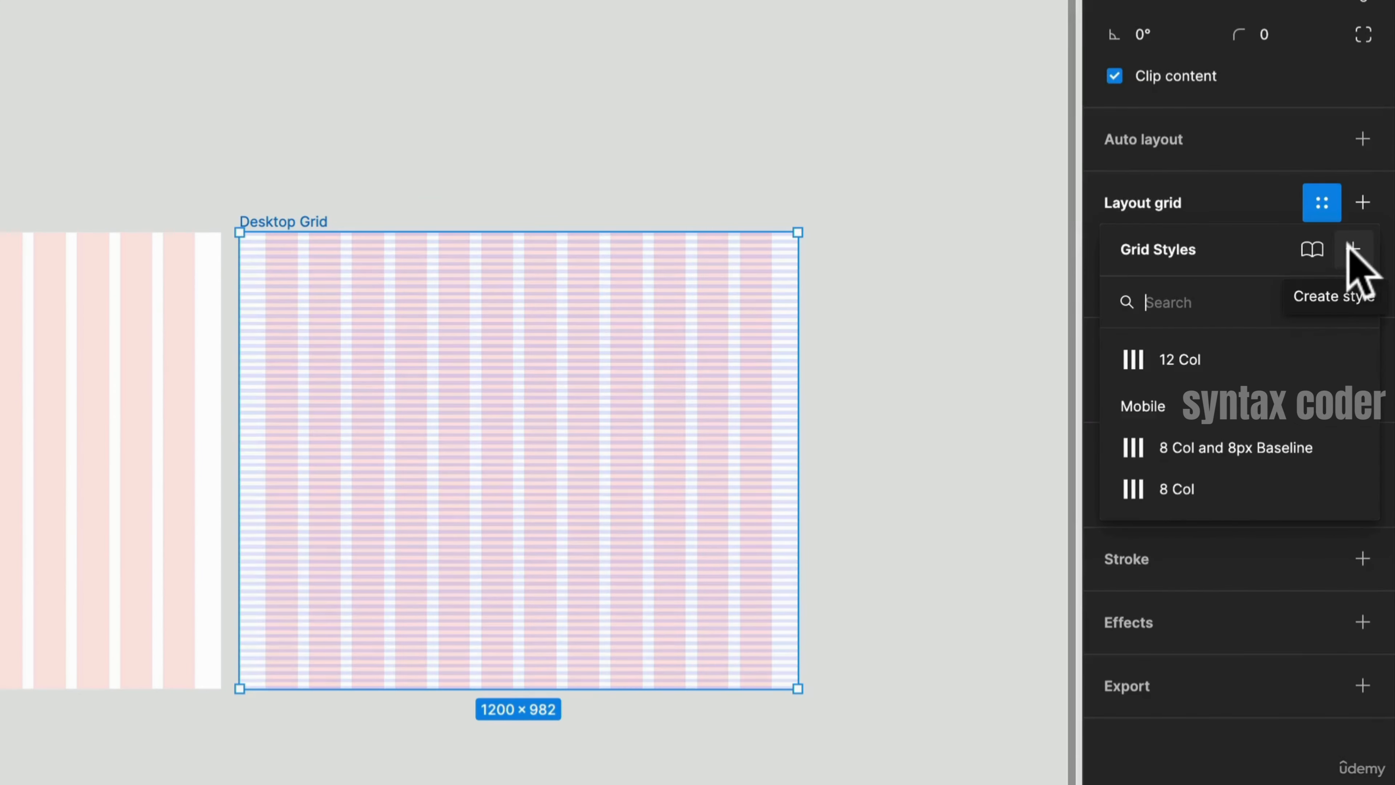
pyautogui.click(1351, 249)
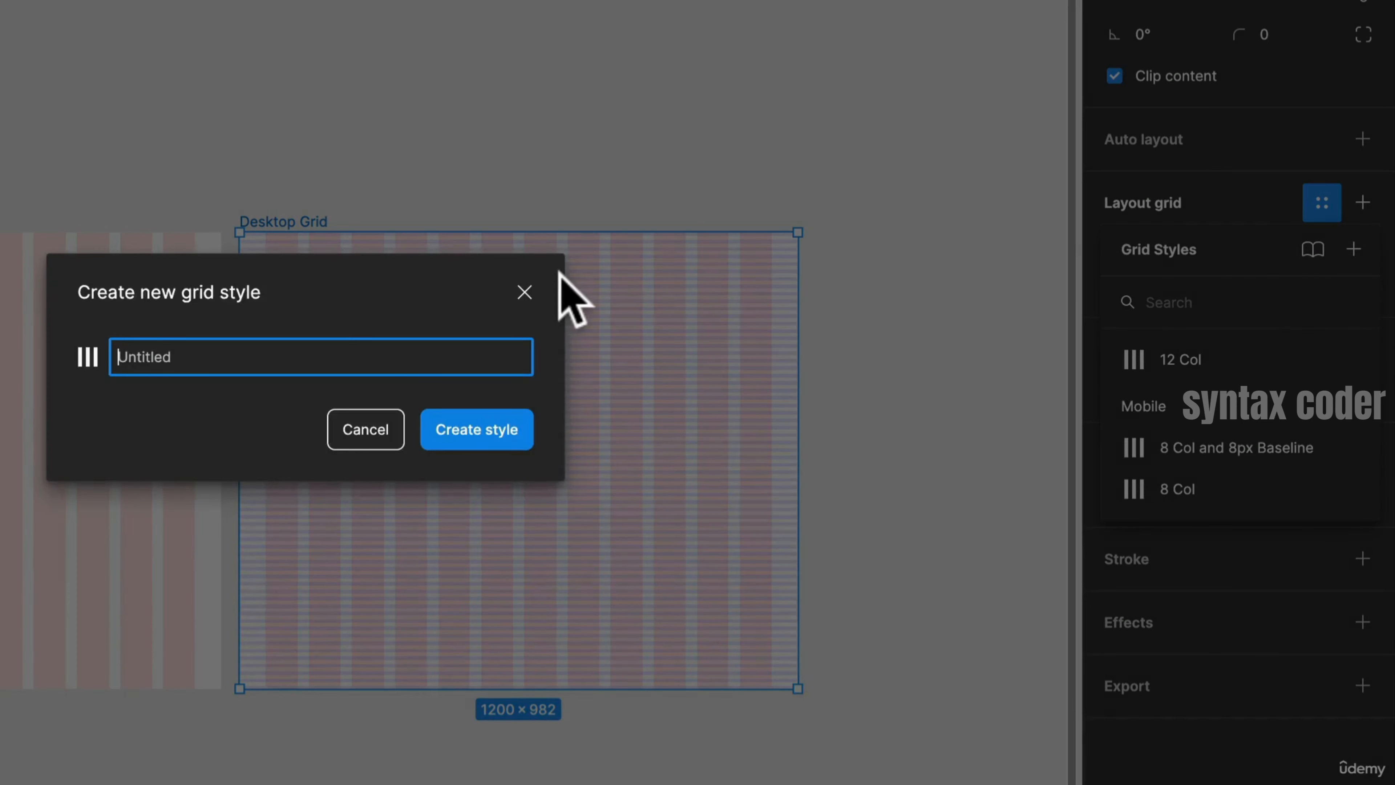
pyautogui.write('12 Col and 8 px Baseline')
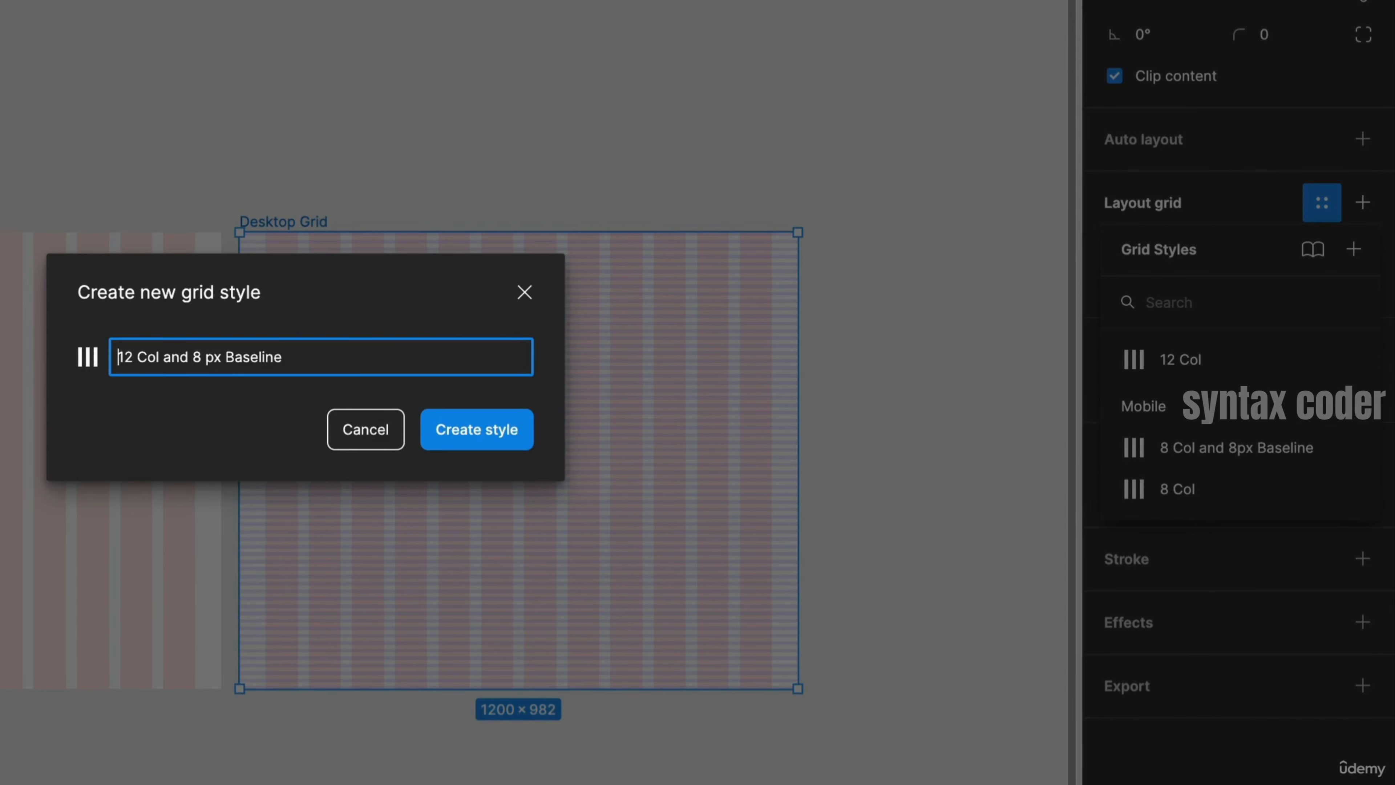
pyautogui.press('Return')
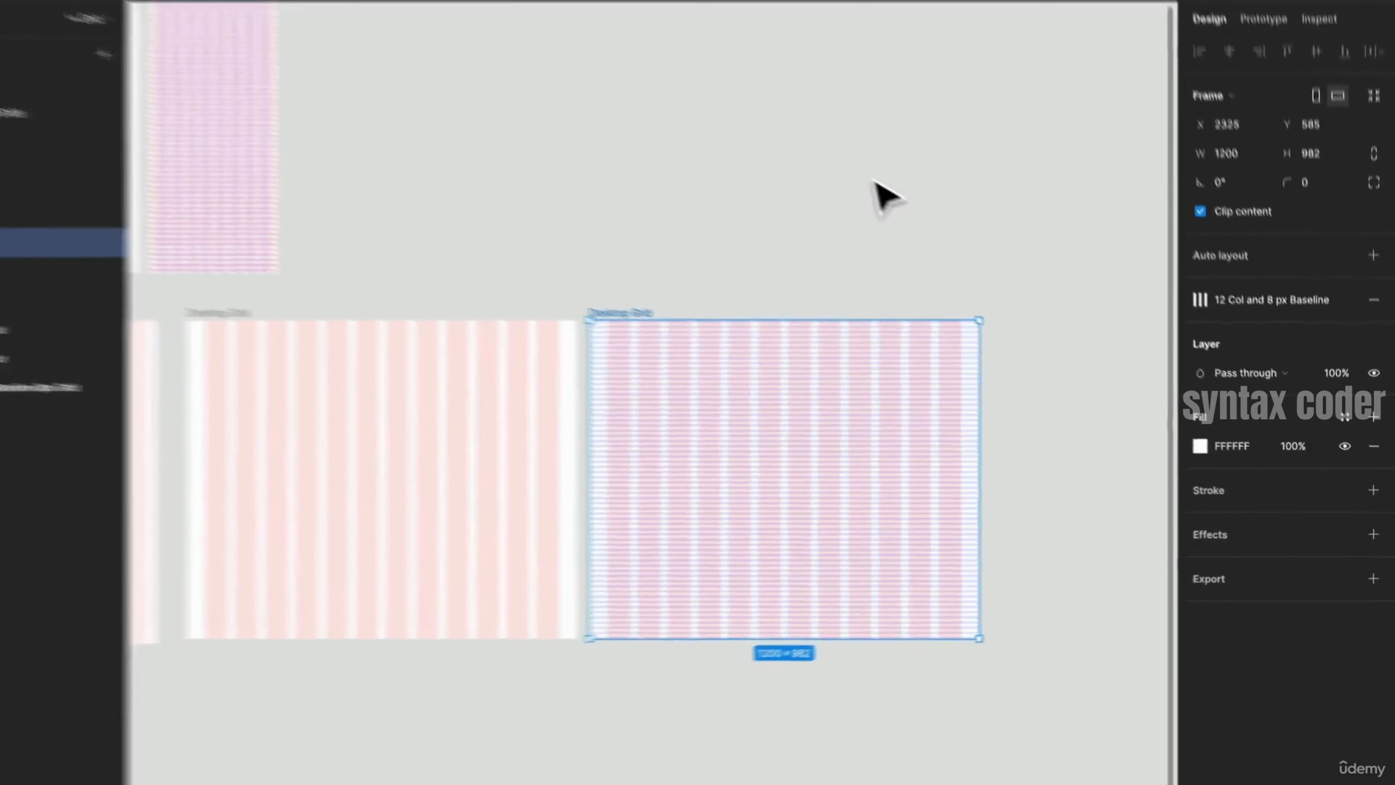
# - Group the 12 Col and 12 Col and 8 px Baseline styles into a new style folder named Desktop
pyautogui.click(664, 53)
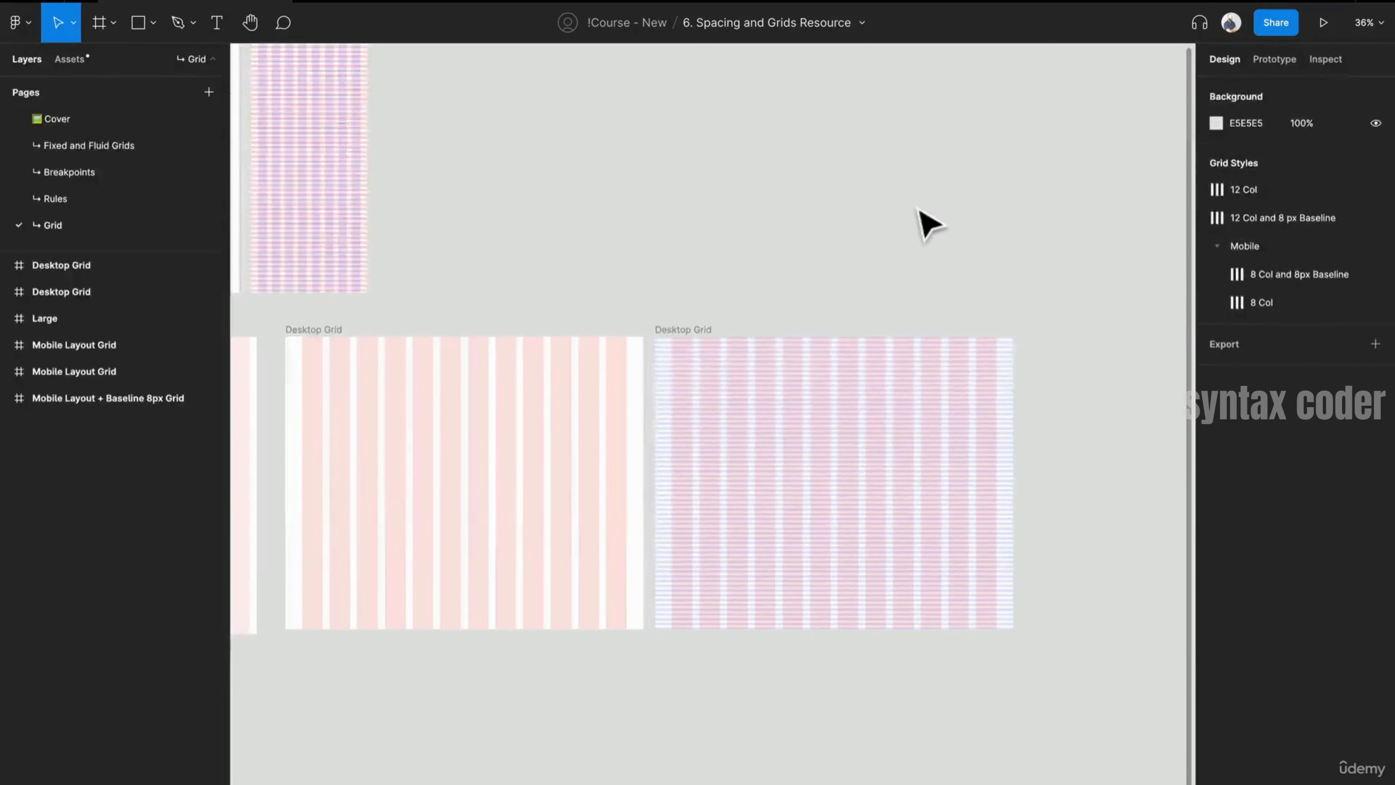
pyautogui.scroll(-3, 928, 225)
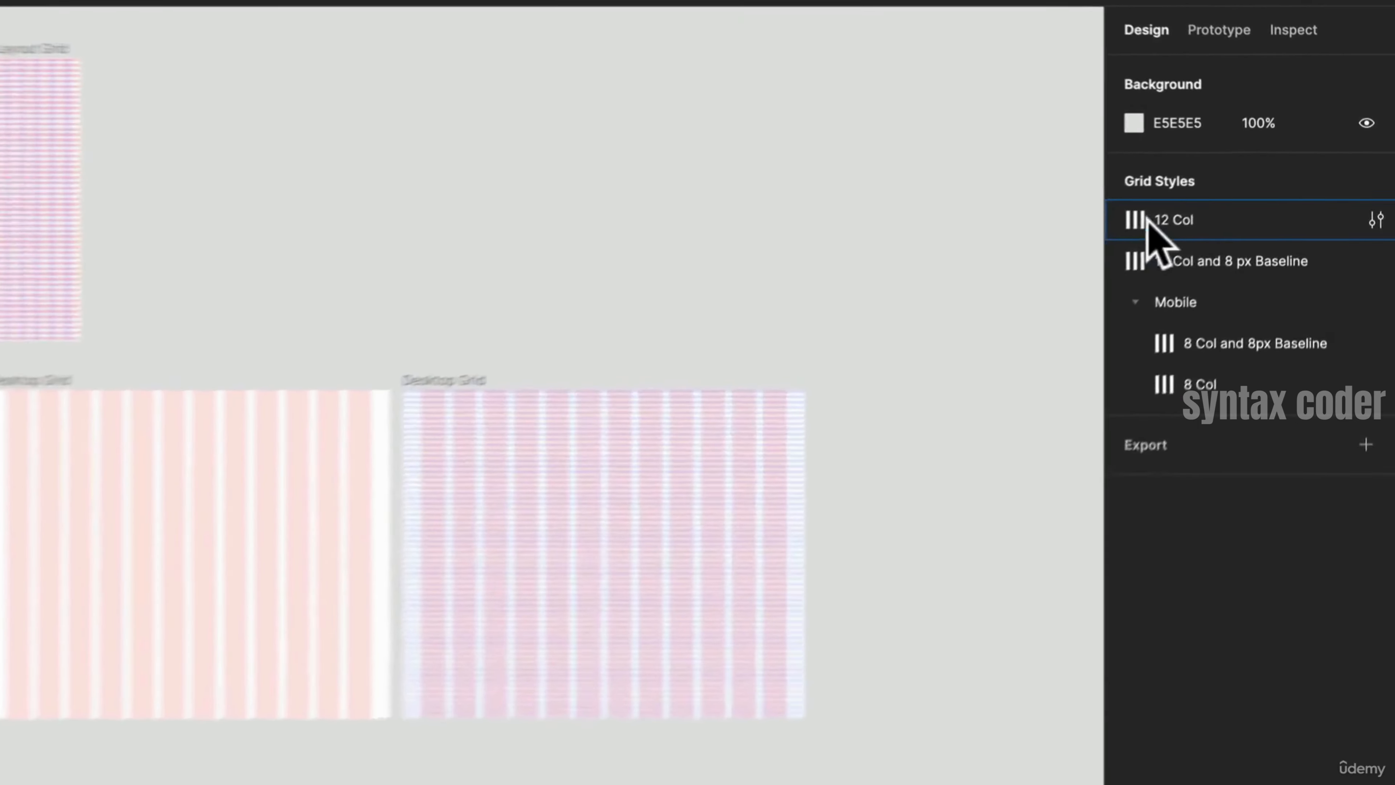
pyautogui.click(1242, 190)
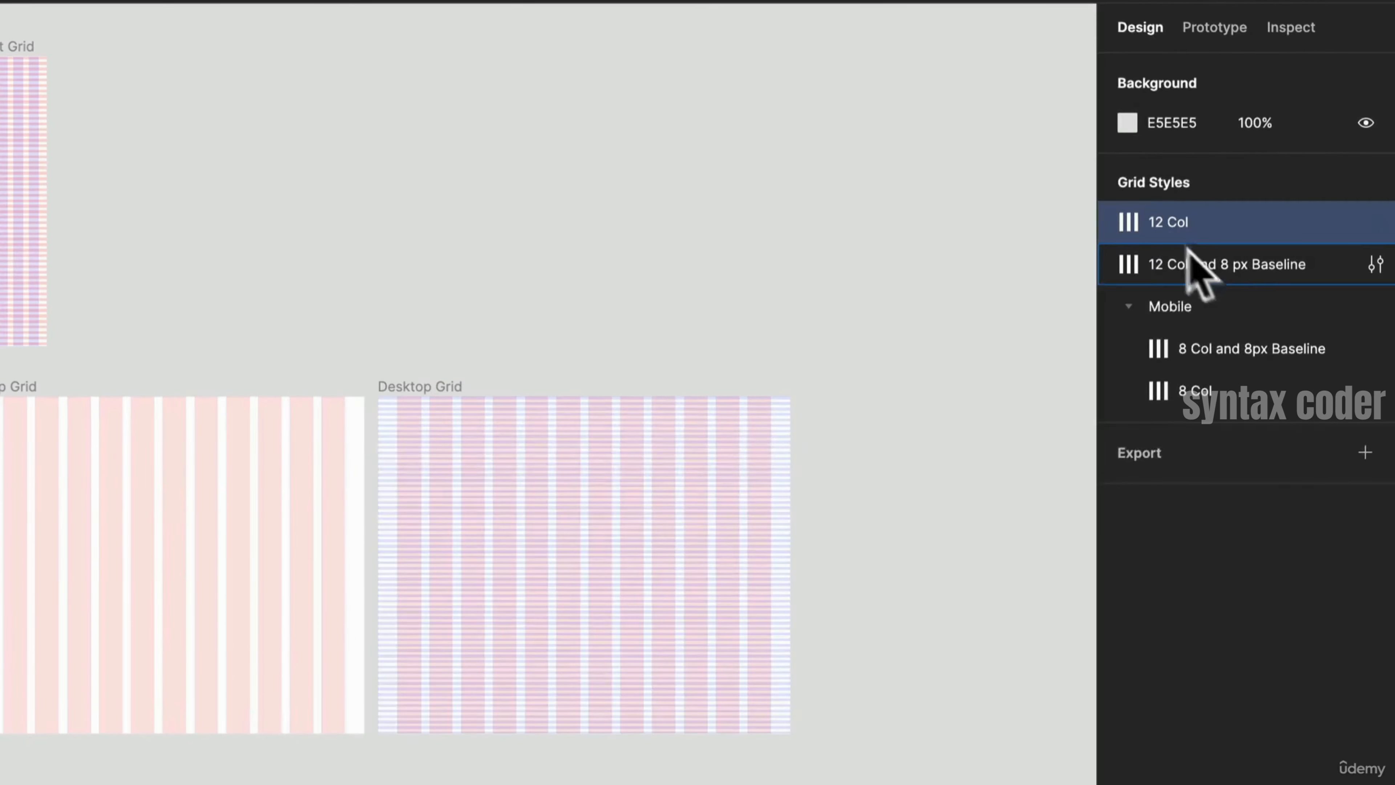
pyautogui.click(1195, 260)
pyautogui.keyDown('shift'); pyautogui.click(1190, 220); pyautogui.keyUp('shift')
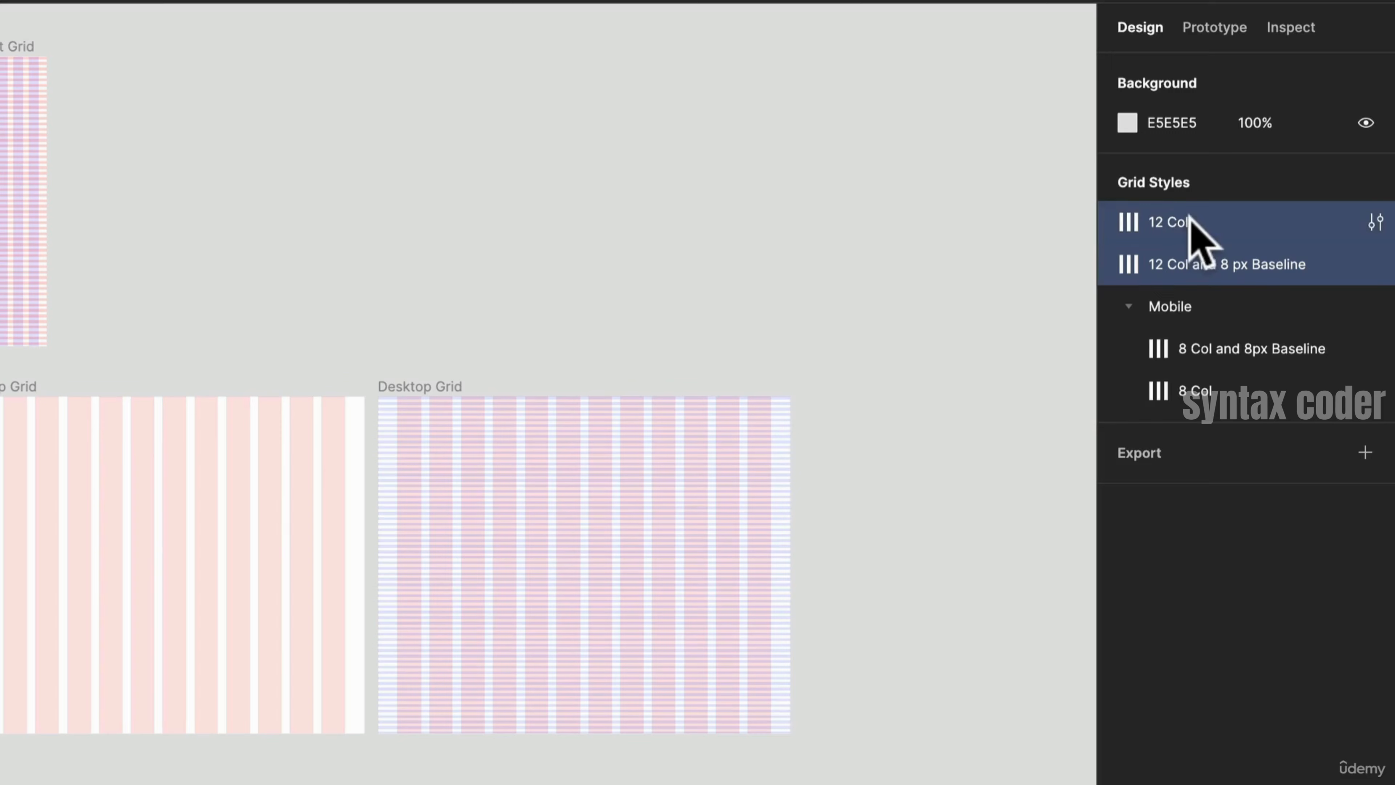
pyautogui.rightClick(1189, 217)
pyautogui.click(1236, 248)
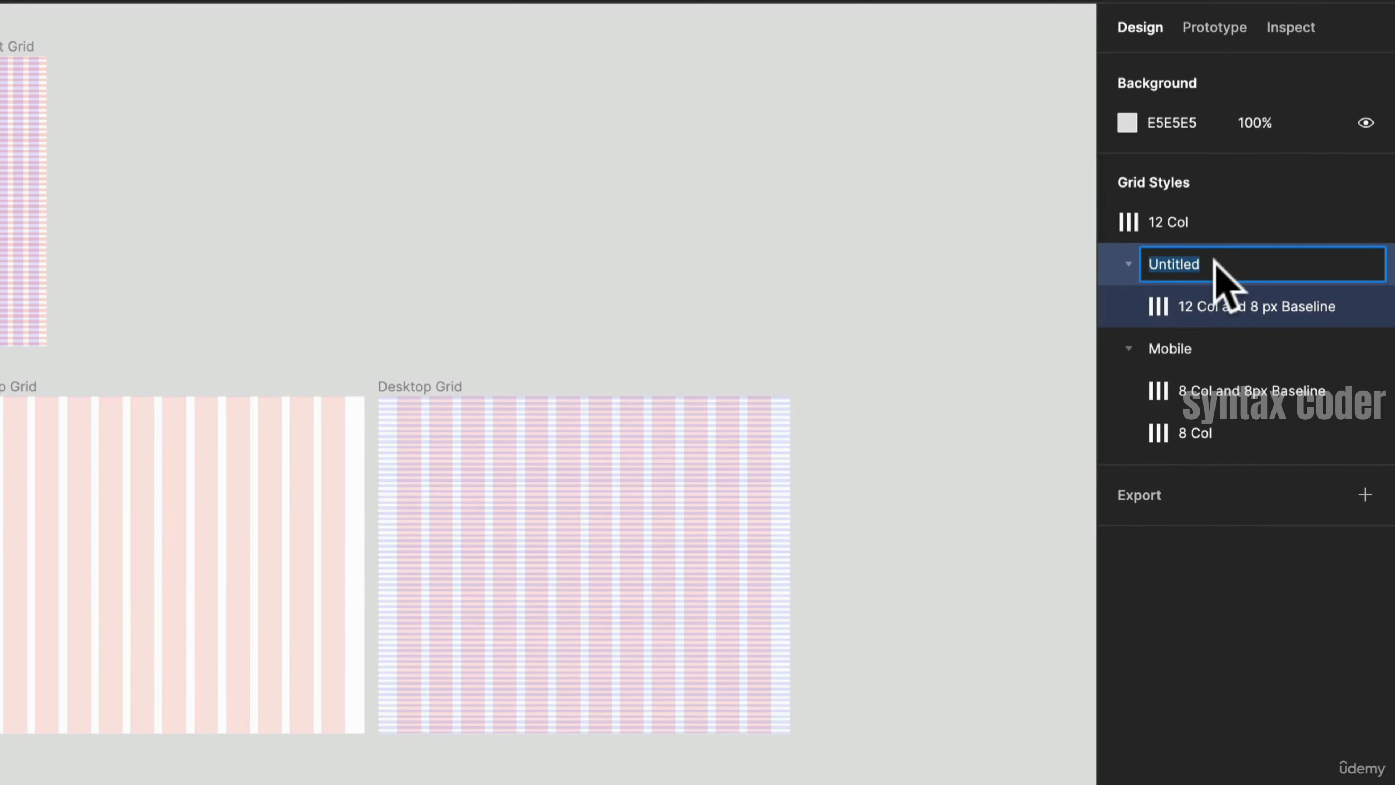
pyautogui.write('dES')
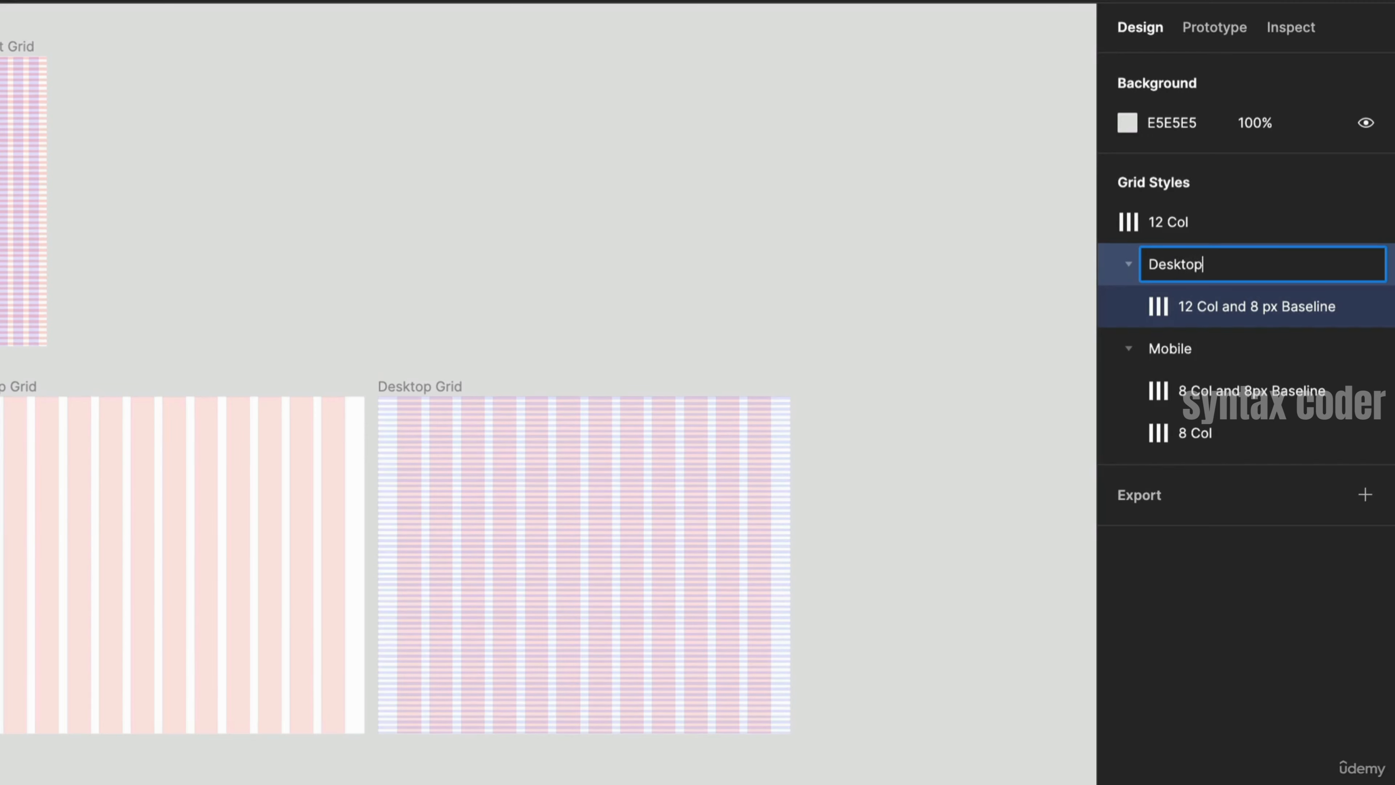
pyautogui.press('Return')
# - Move 12 Col into the Desktop folder and place 8 Col above 8 Col and 8px Baseline in Mobile
pyautogui.click(1211, 231)
pyautogui.moveTo(1208, 228); pyautogui.dragTo(1236, 302)
pyautogui.moveTo(1221, 396); pyautogui.dragTo(1224, 438)
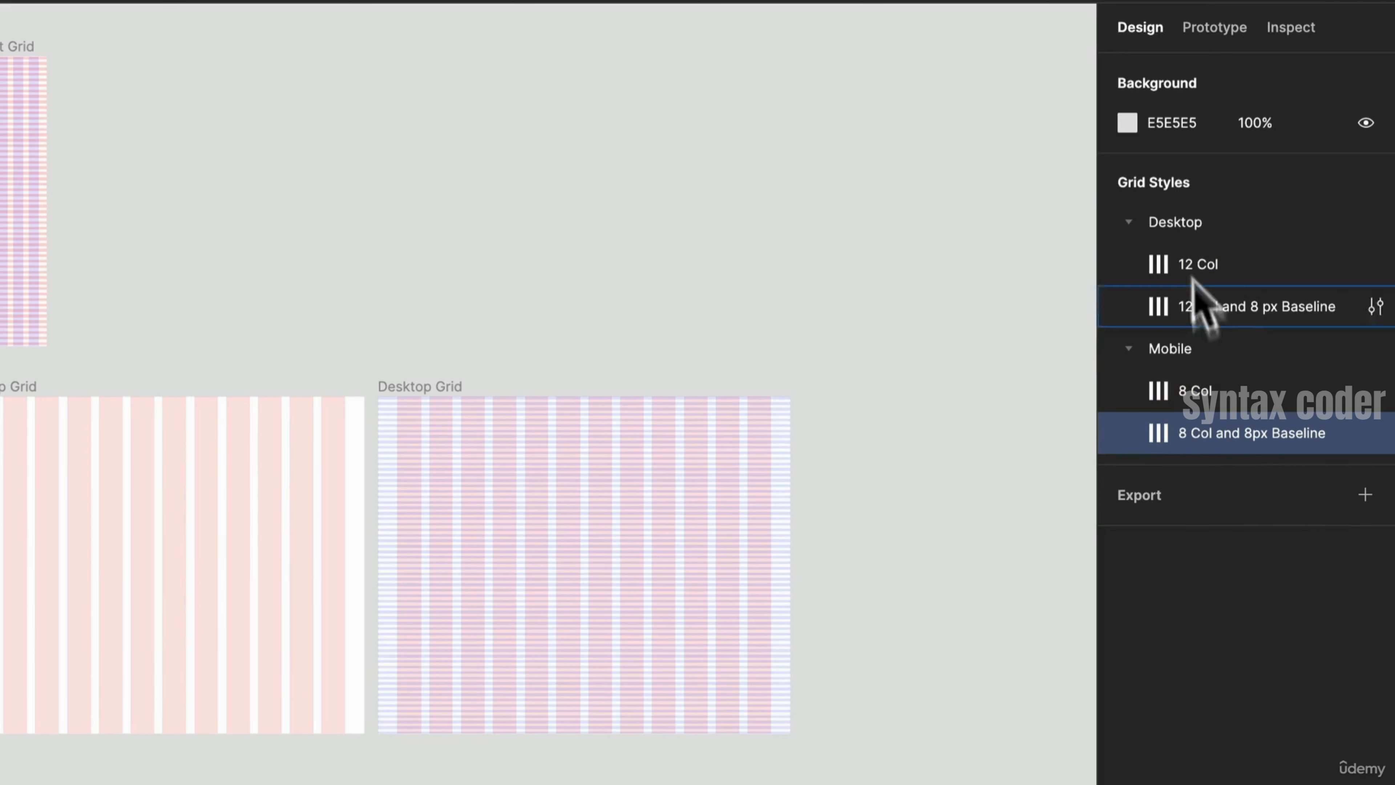
# - Create a subfolder named L inside Desktop and move both 12-column grid styles into it
pyautogui.click(1240, 269)
pyautogui.rightClick(1242, 271)
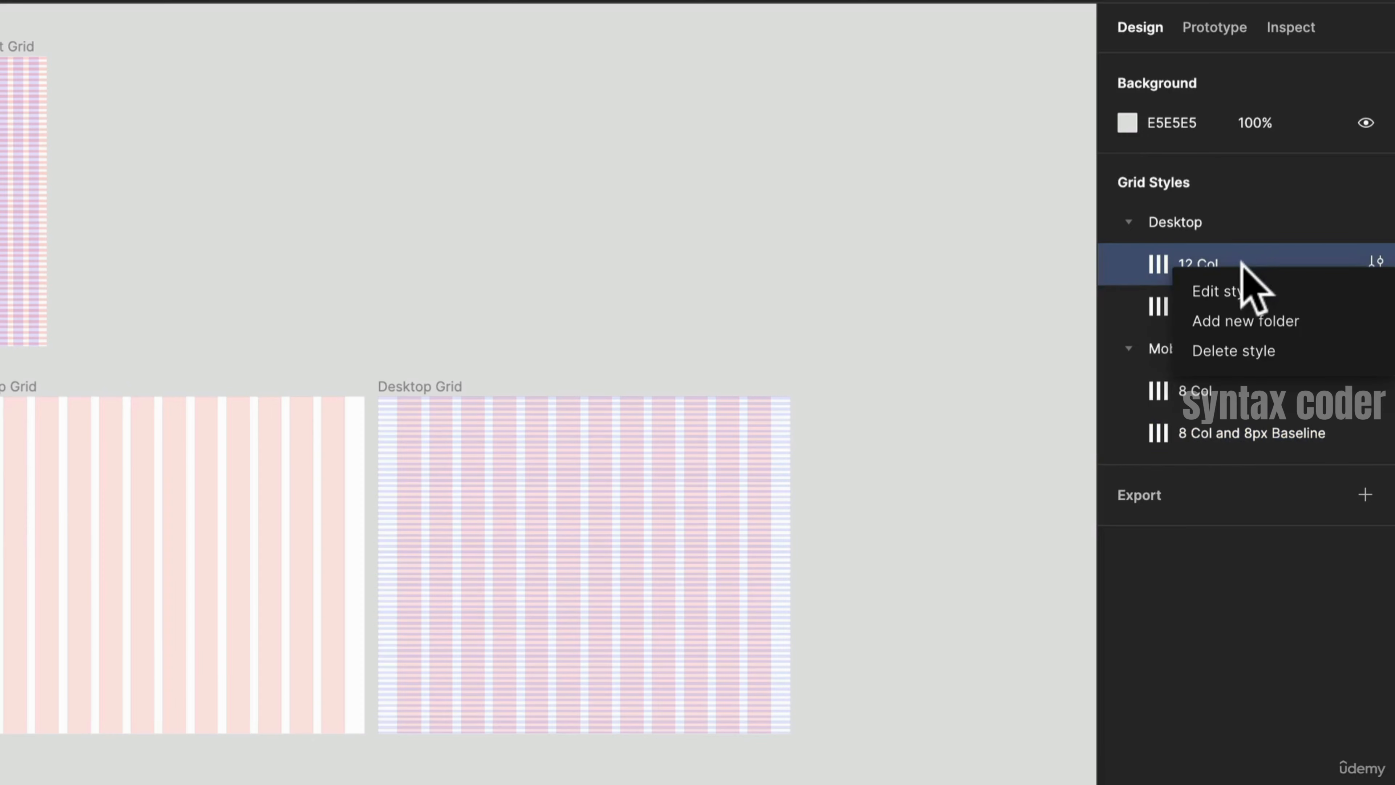
pyautogui.click(1280, 318)
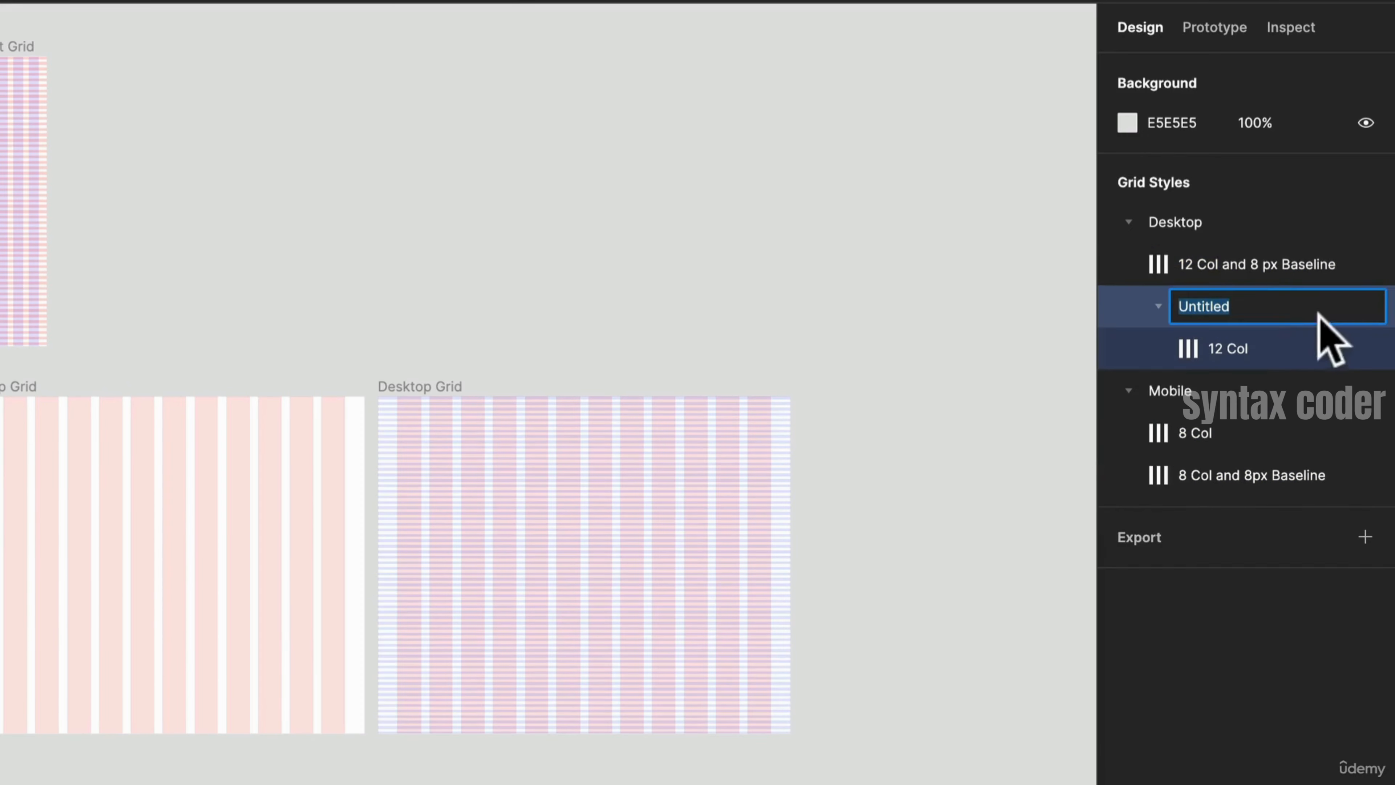
pyautogui.write('4')
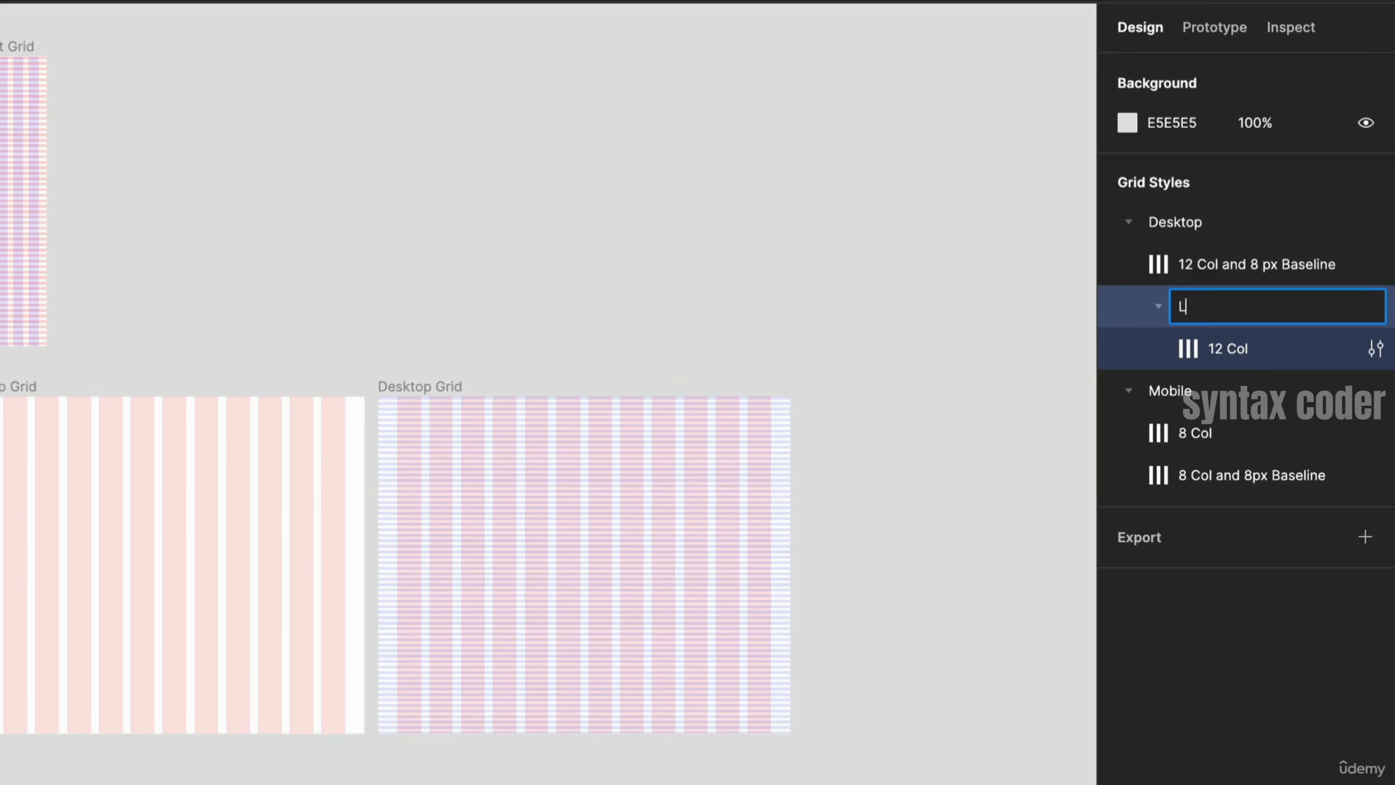
pyautogui.press('Return')
pyautogui.moveTo(1261, 258); pyautogui.dragTo(1261, 312)
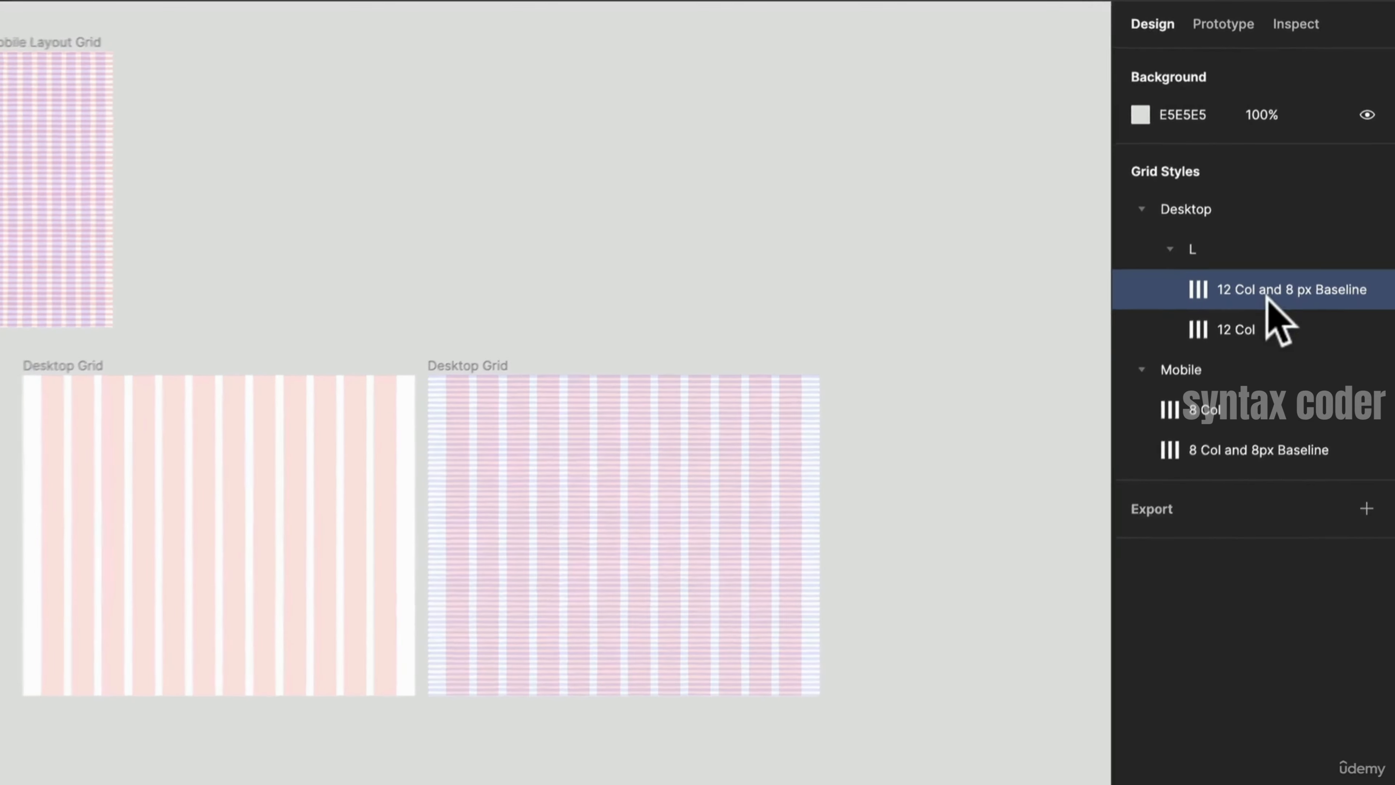
# - Select the original Desktop Grid frame to check which grid style it uses
pyautogui.click(8, 412)
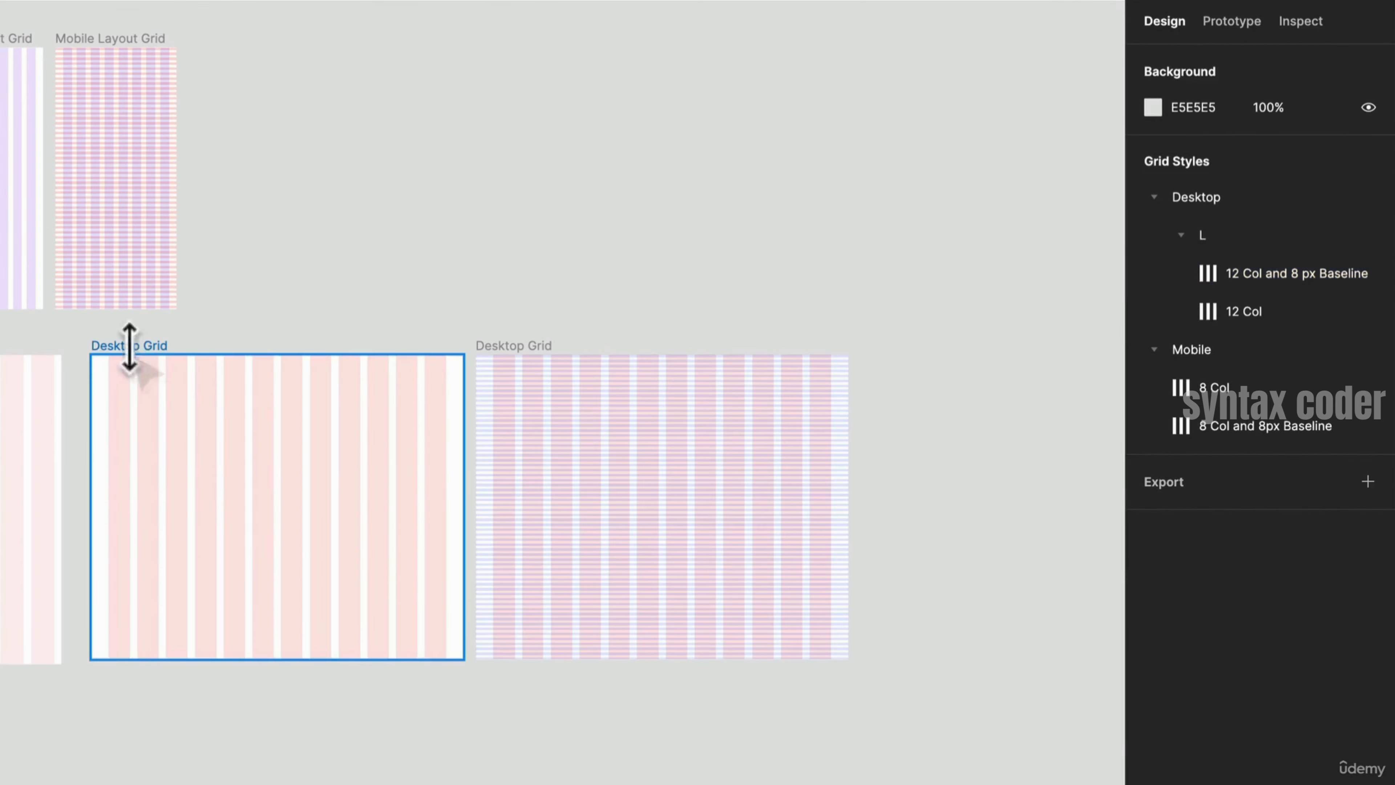
pyautogui.click(130, 347)
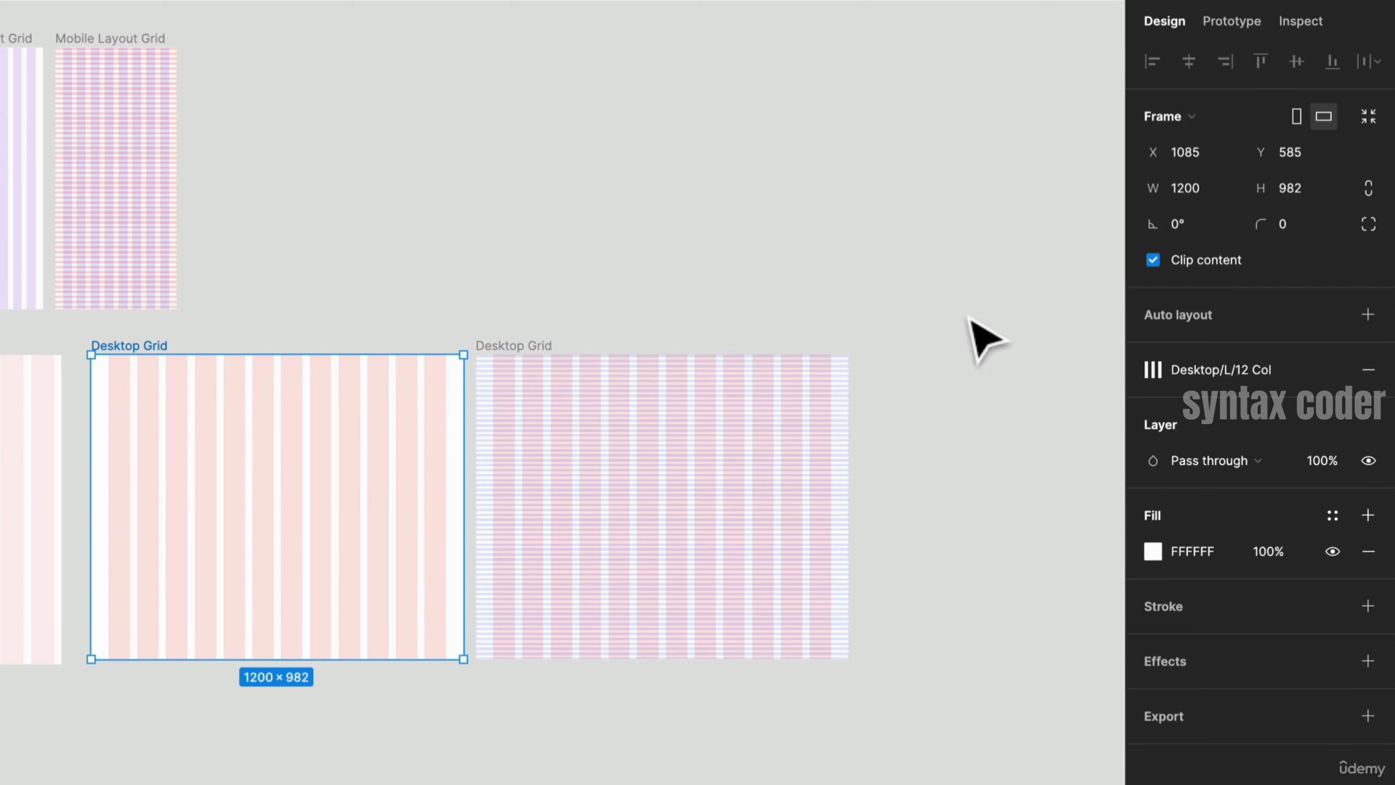
pyautogui.click(983, 329)
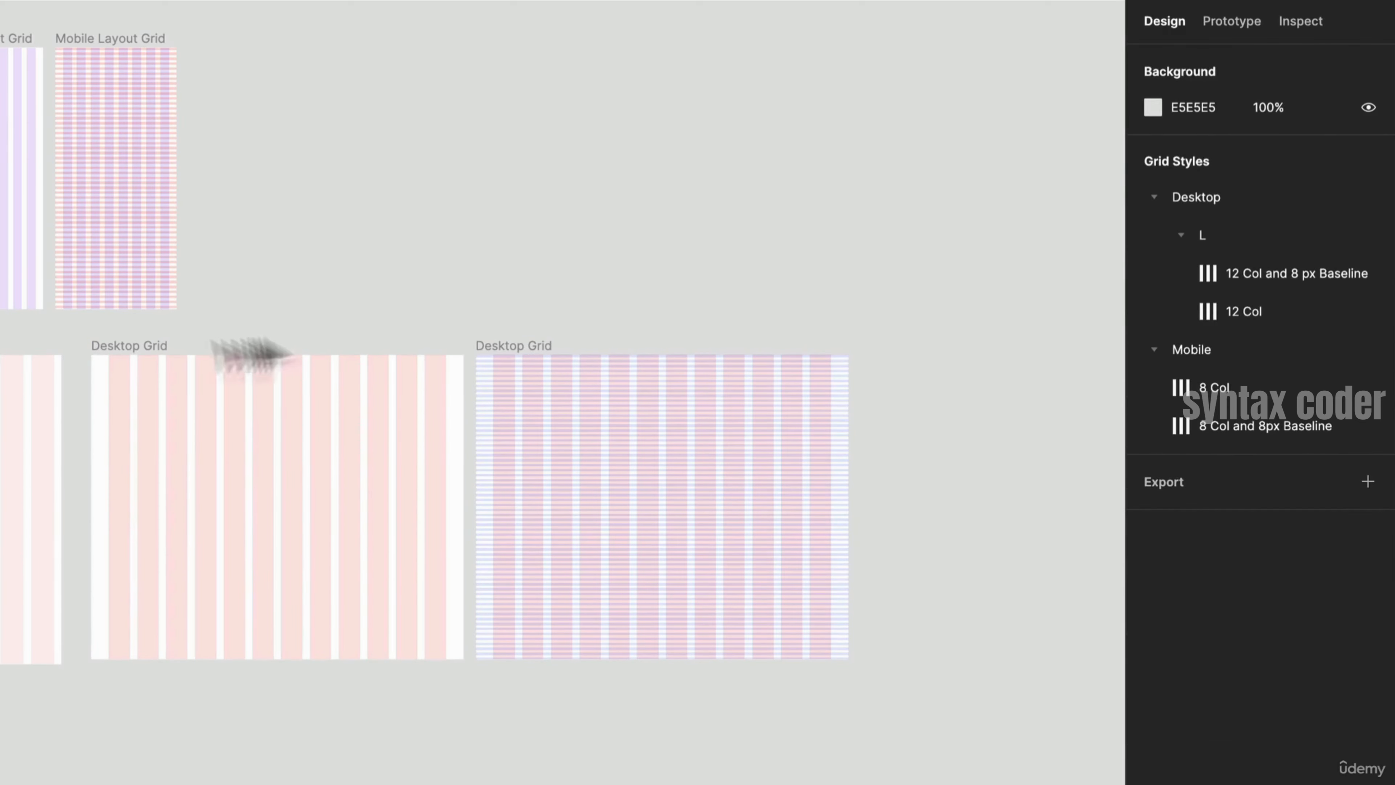
# - Duplicate the Desktop Grid frame below and swap its grid to the Desktop/L 12 Col and 8 px Baseline style
pyautogui.click(159, 345)
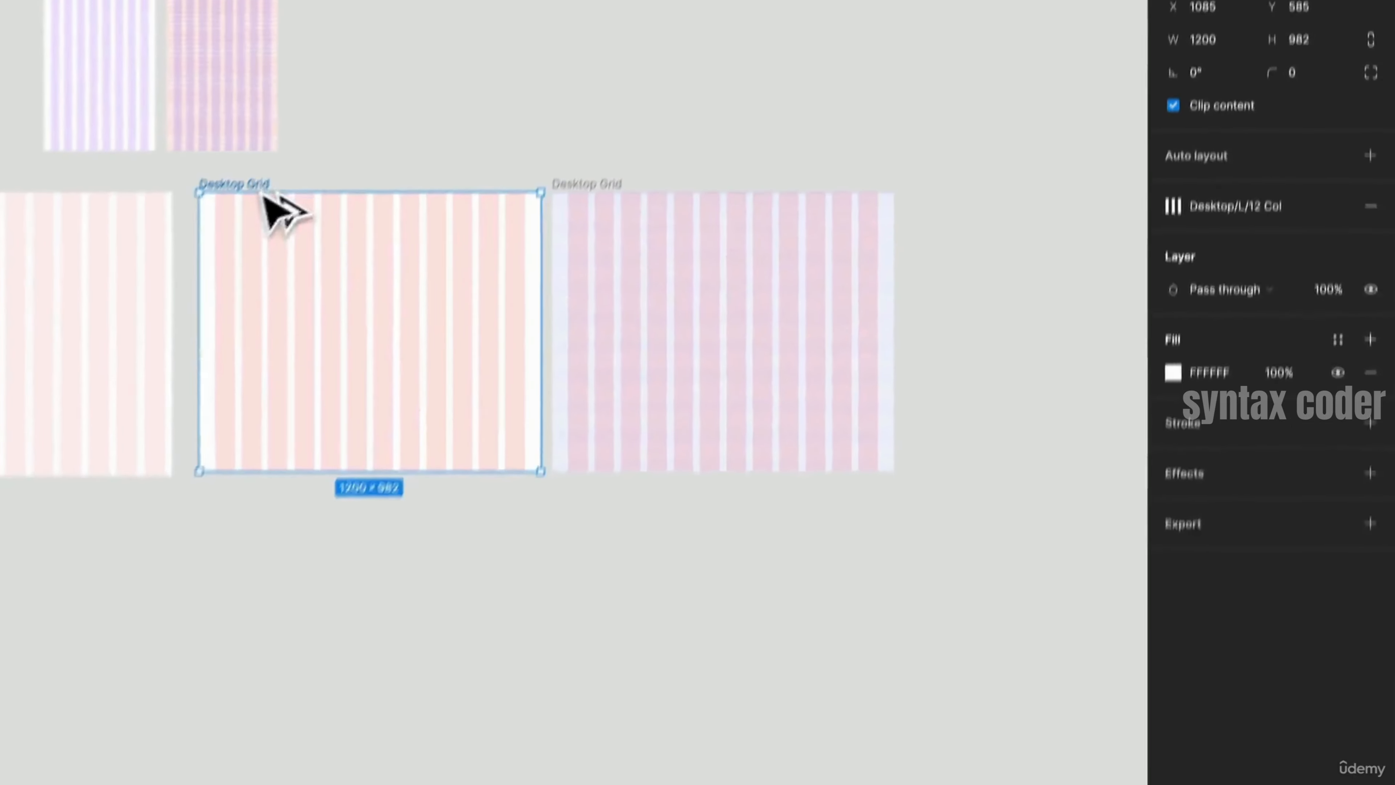
pyautogui.moveTo(264, 195); pyautogui.dragTo(277, 538)
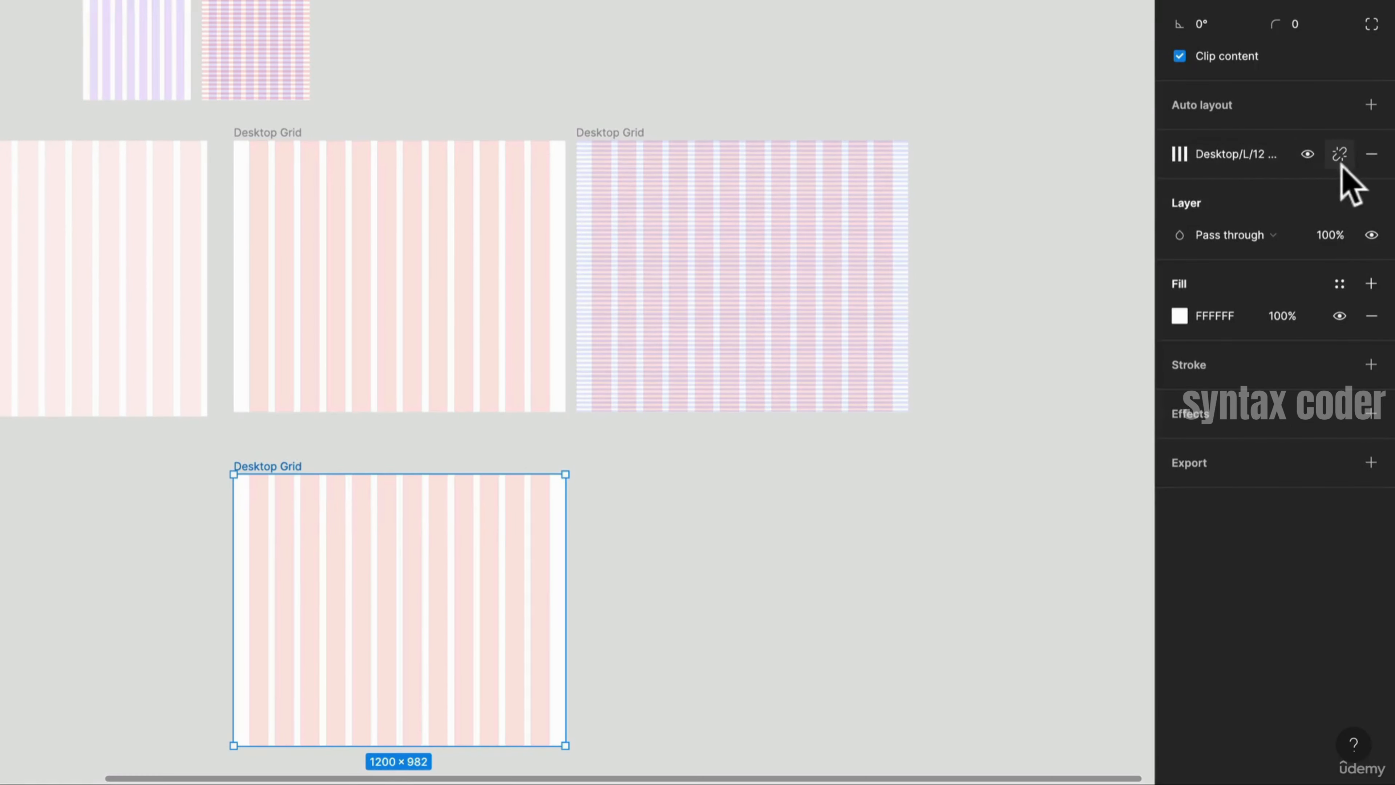
pyautogui.click(1370, 155)
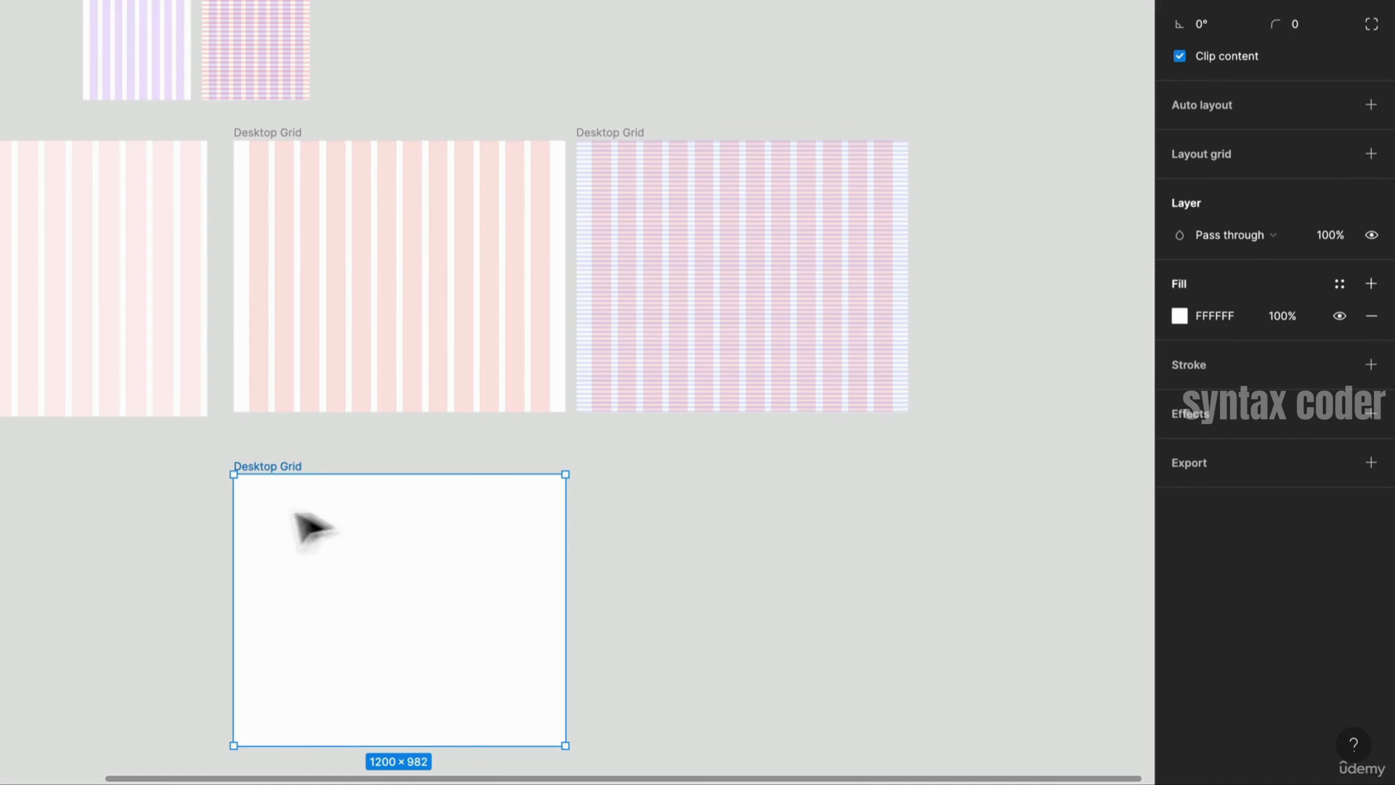
pyautogui.click(1338, 153)
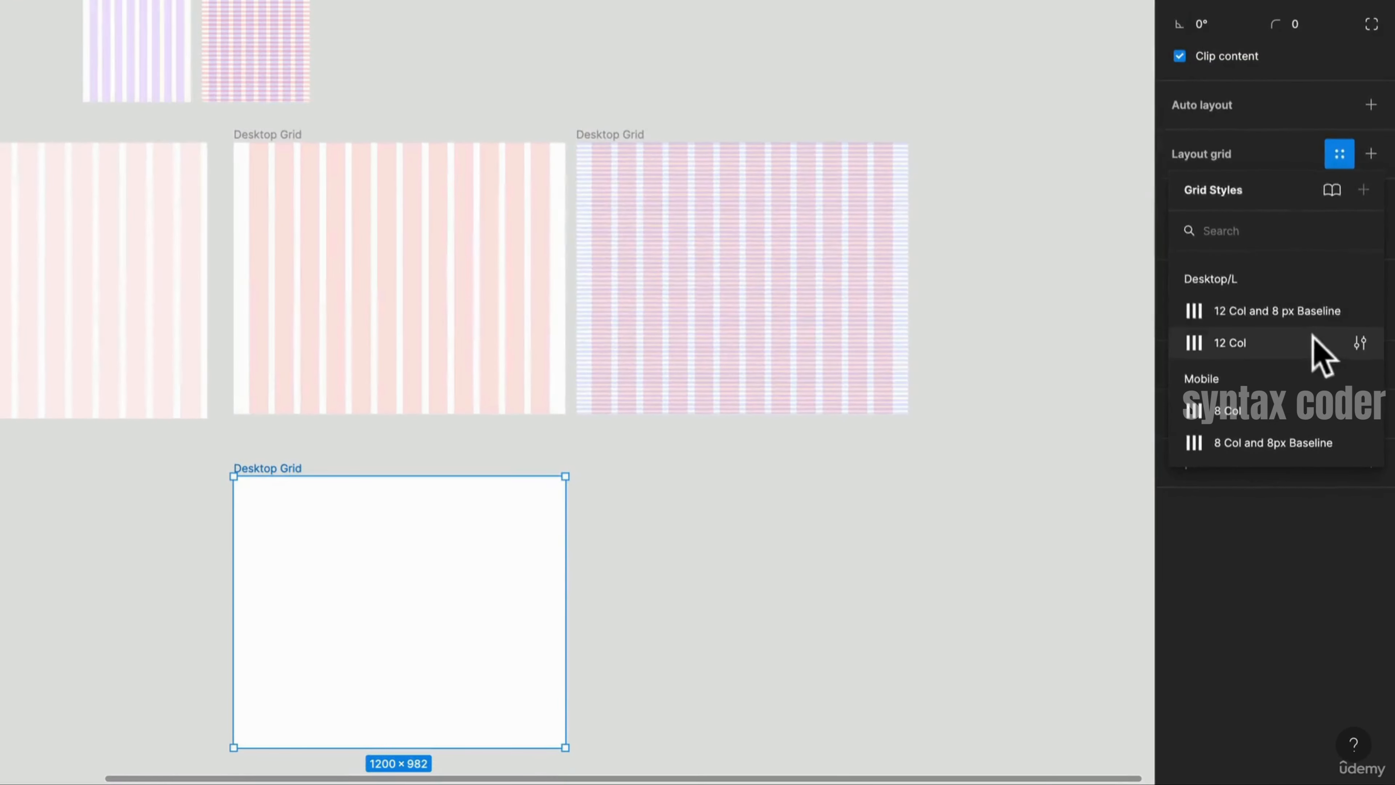
pyautogui.click(1307, 316)
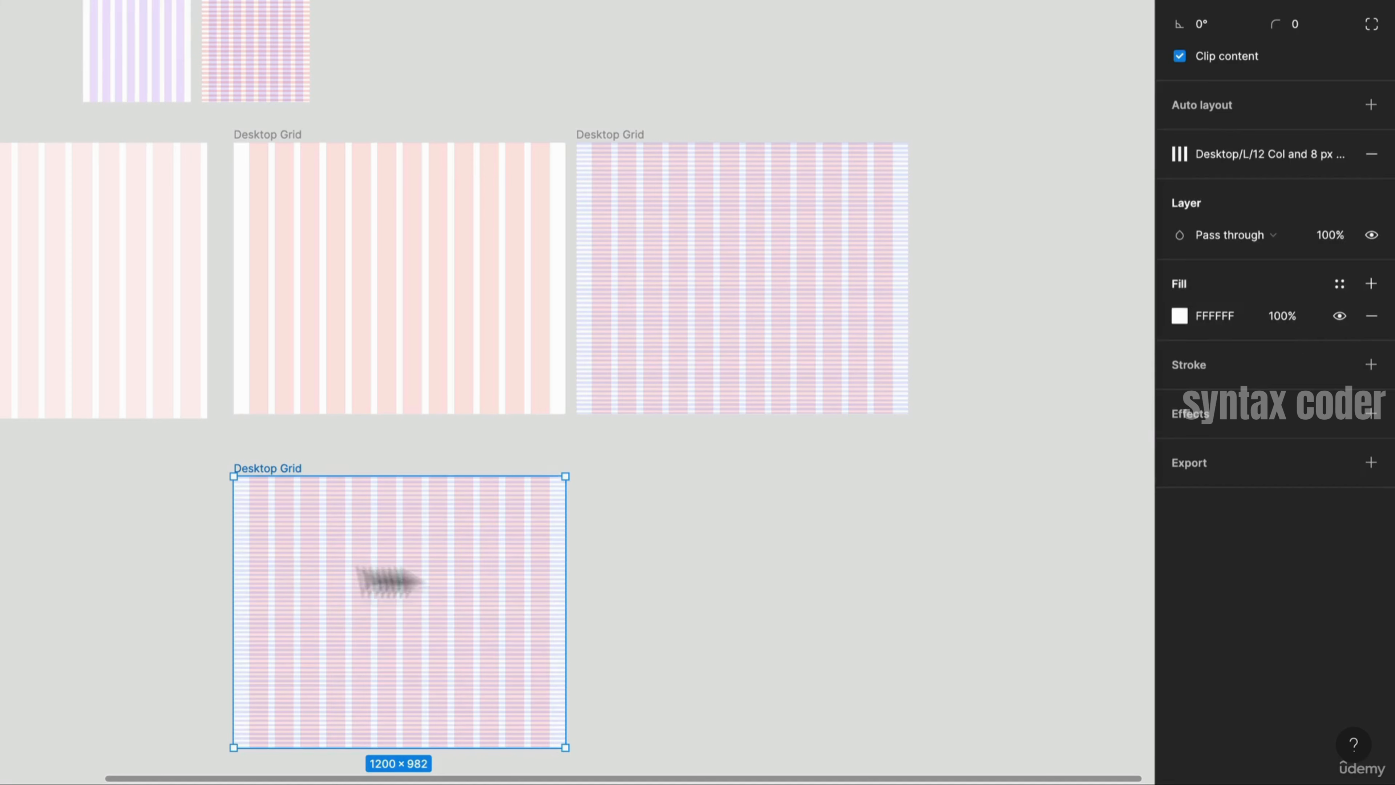
# - Delete the duplicated Desktop Grid frame
pyautogui.moveTo(566, 543)
pyautogui.mouseDown()
pyautogui.moveTo(413, 555)
pyautogui.moveTo(626, 558)
pyautogui.moveTo(517, 565)
pyautogui.moveTo(576, 563)
pyautogui.moveTo(565, 564)
pyautogui.mouseUp()
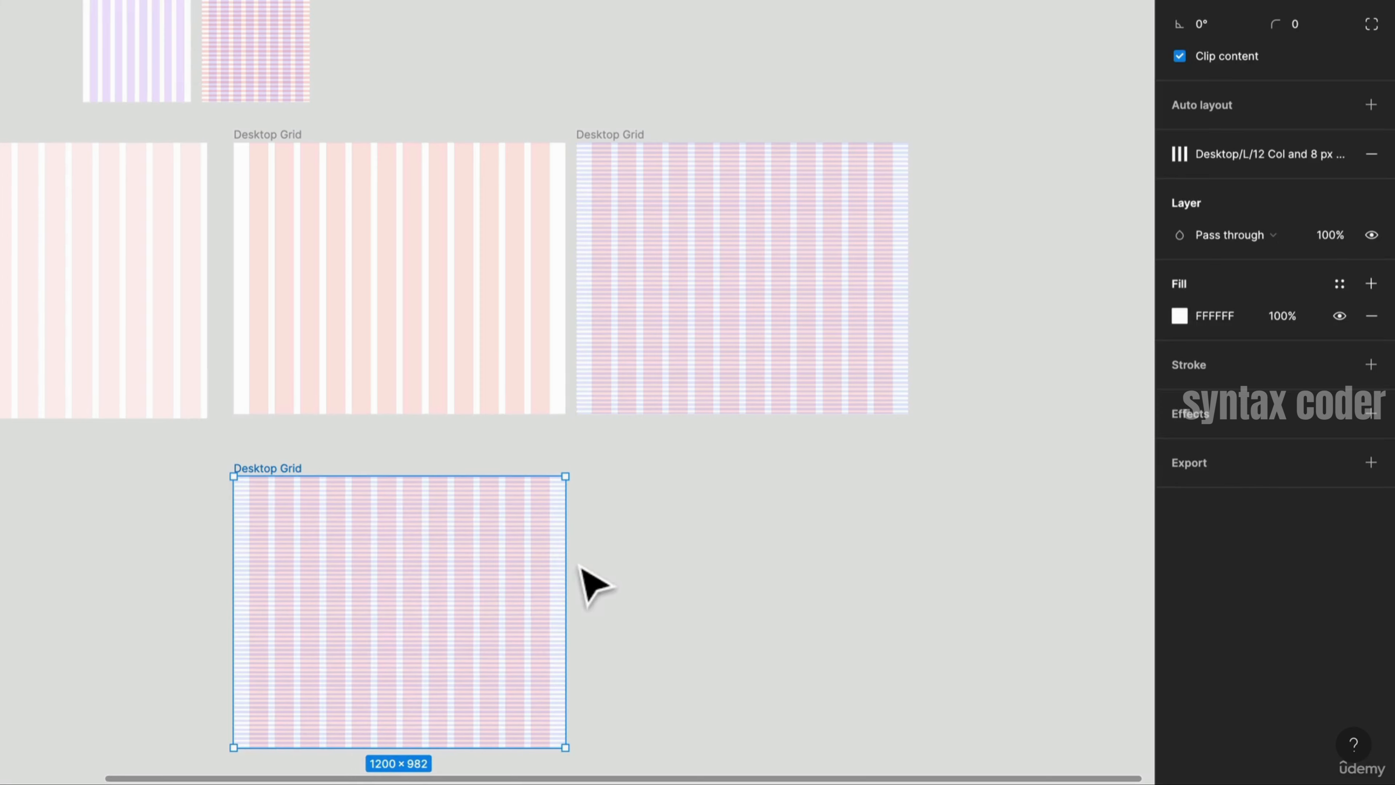
pyautogui.click(629, 560)
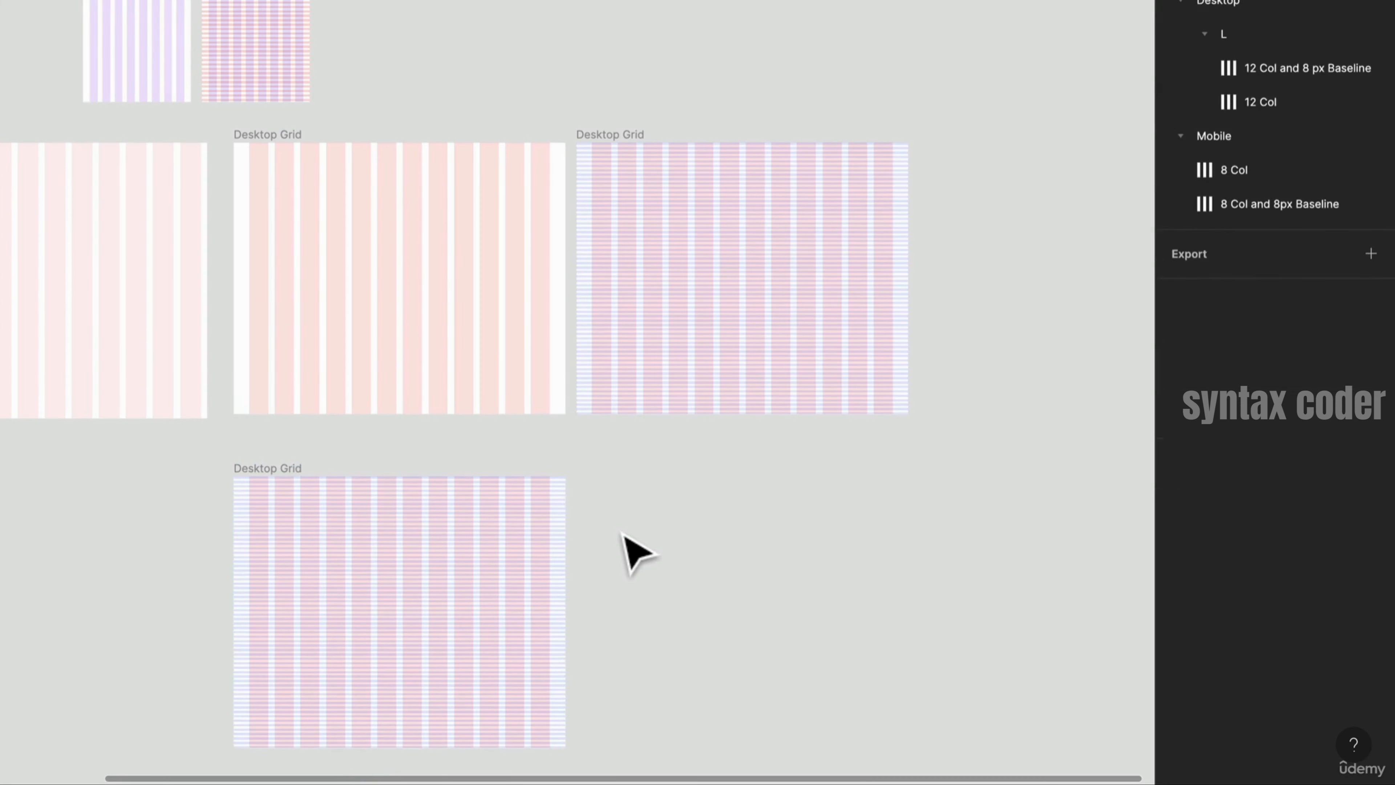
pyautogui.click(237, 467)
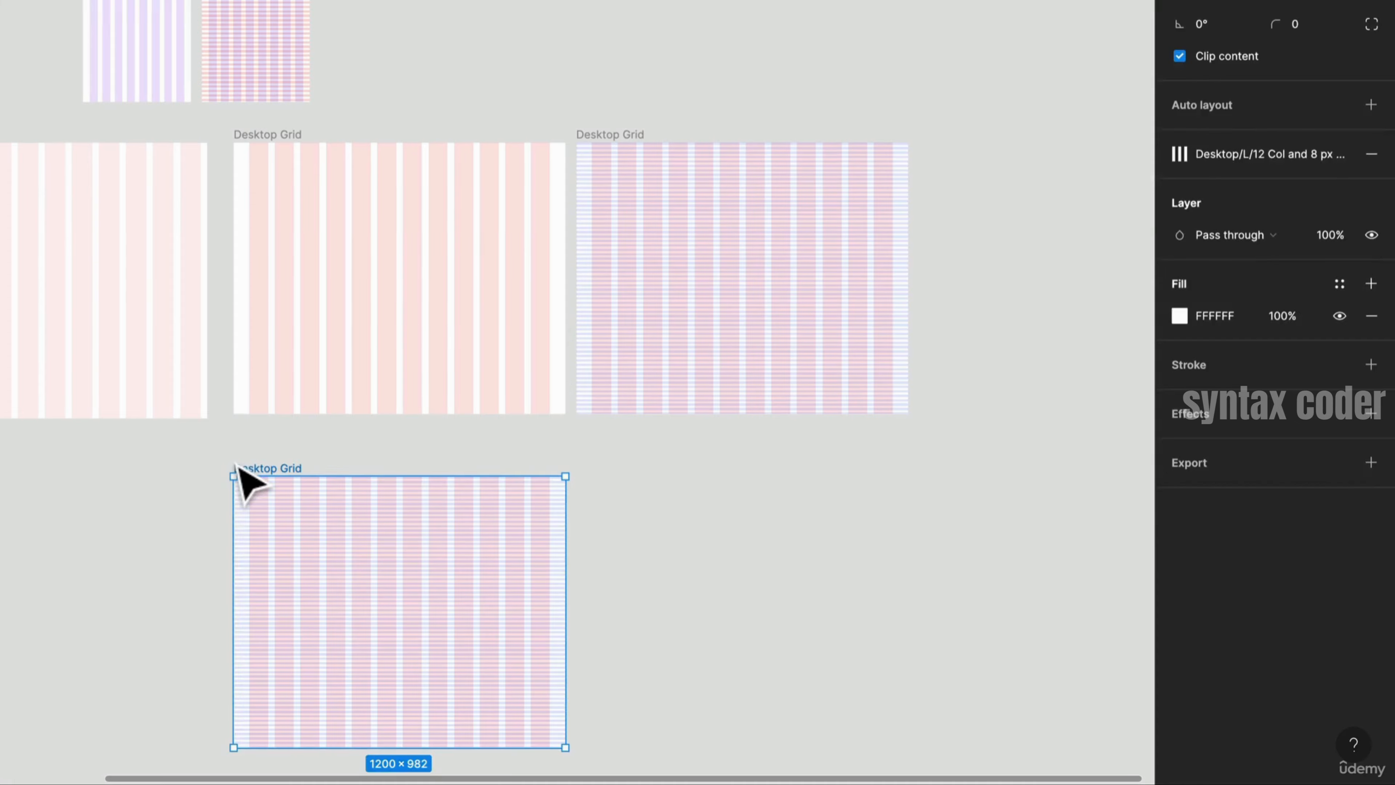
pyautogui.press('Delete')
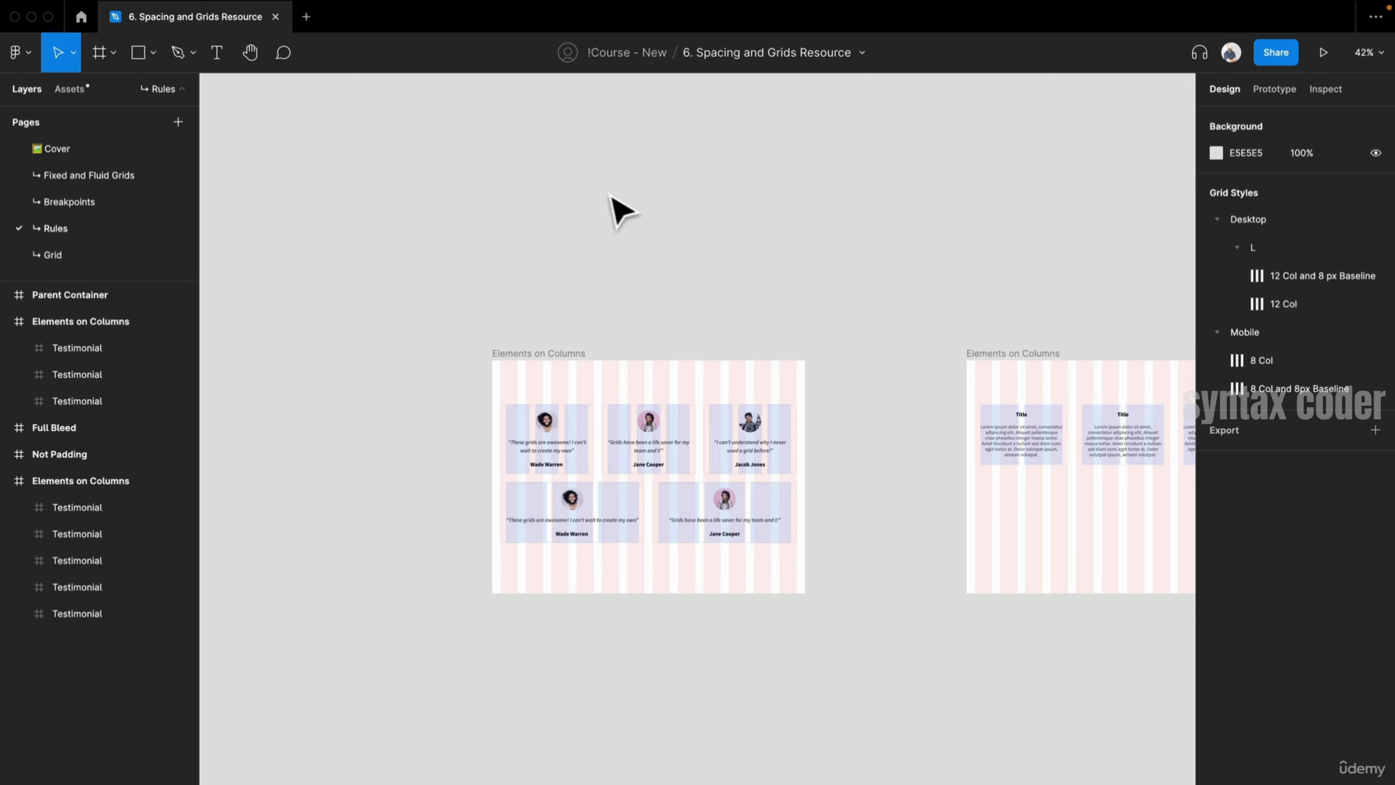
# - Zoom into the Elements on Columns testimonials and select the lower testimonial cards
pyautogui.scroll(5, 794, 523)
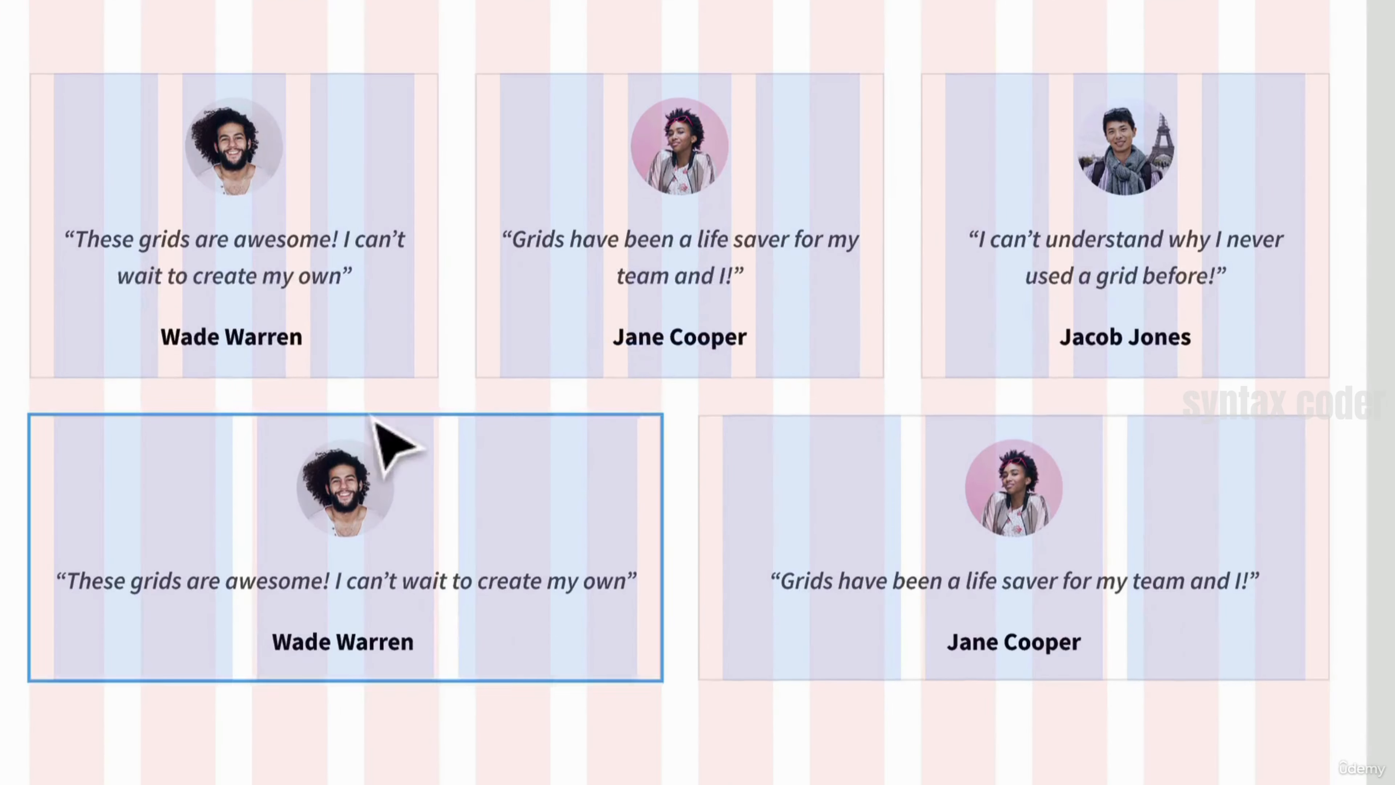
pyautogui.click(469, 534)
pyautogui.click(832, 522)
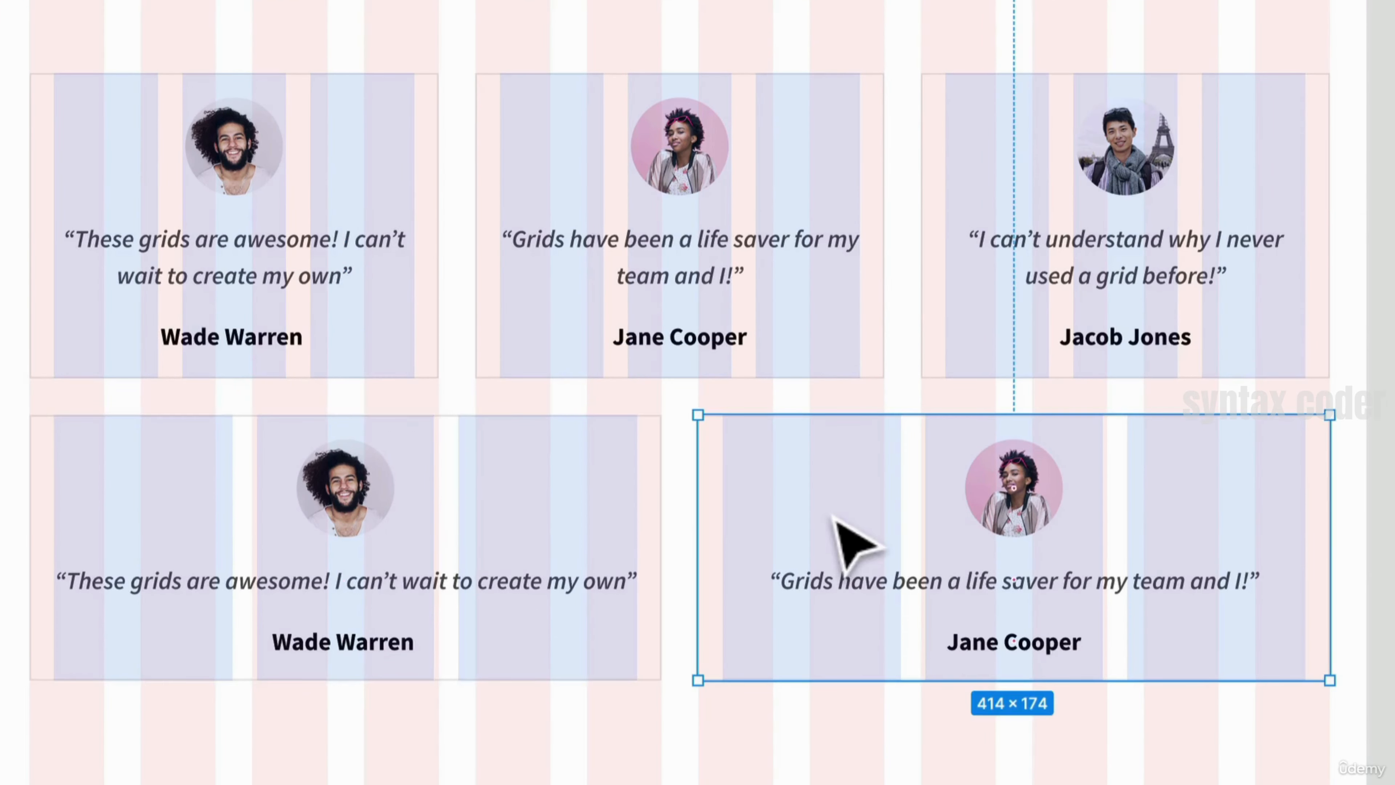
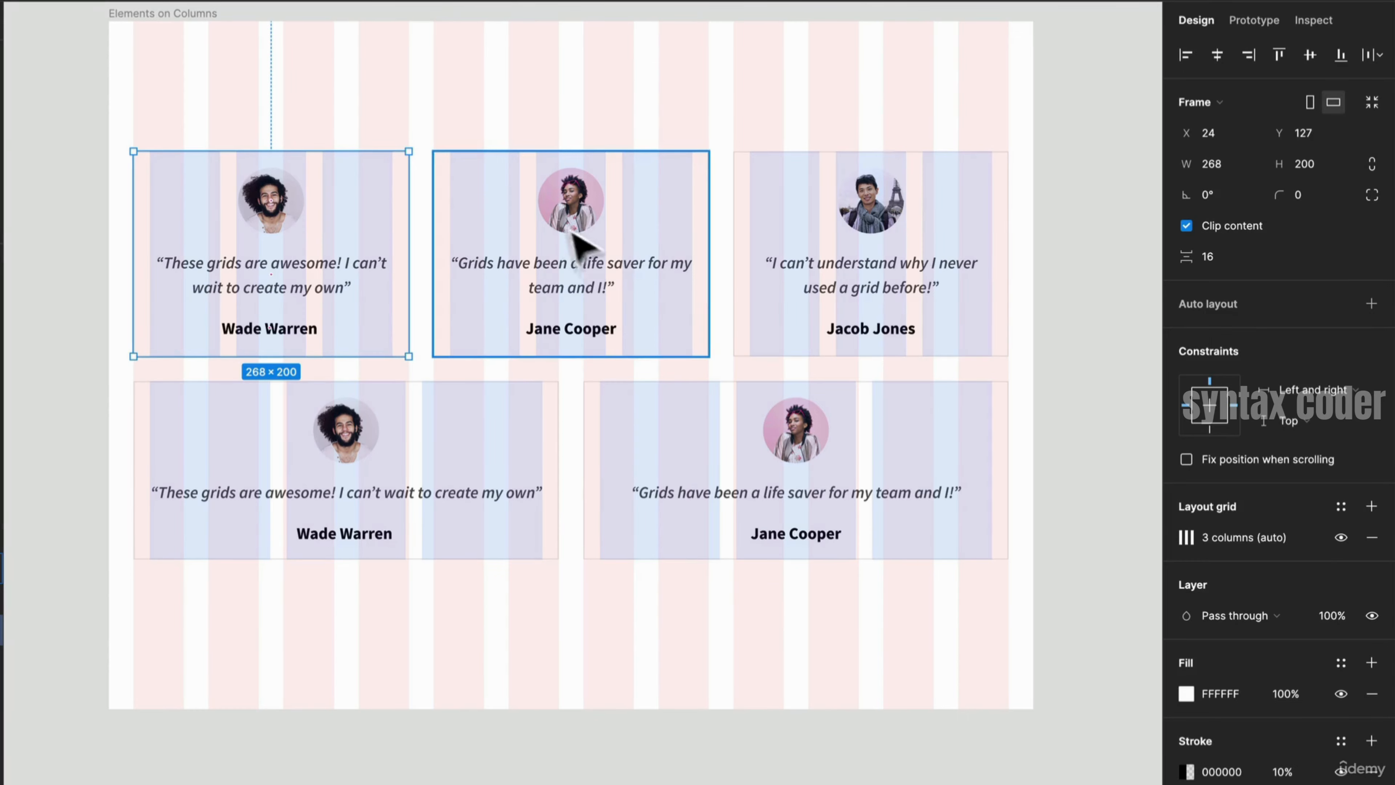
# - Select the body text layer of the first Title card in Elements on Columns and hide the layout grids
pyautogui.moveTo(856, 327); pyautogui.dragTo(212, 308)
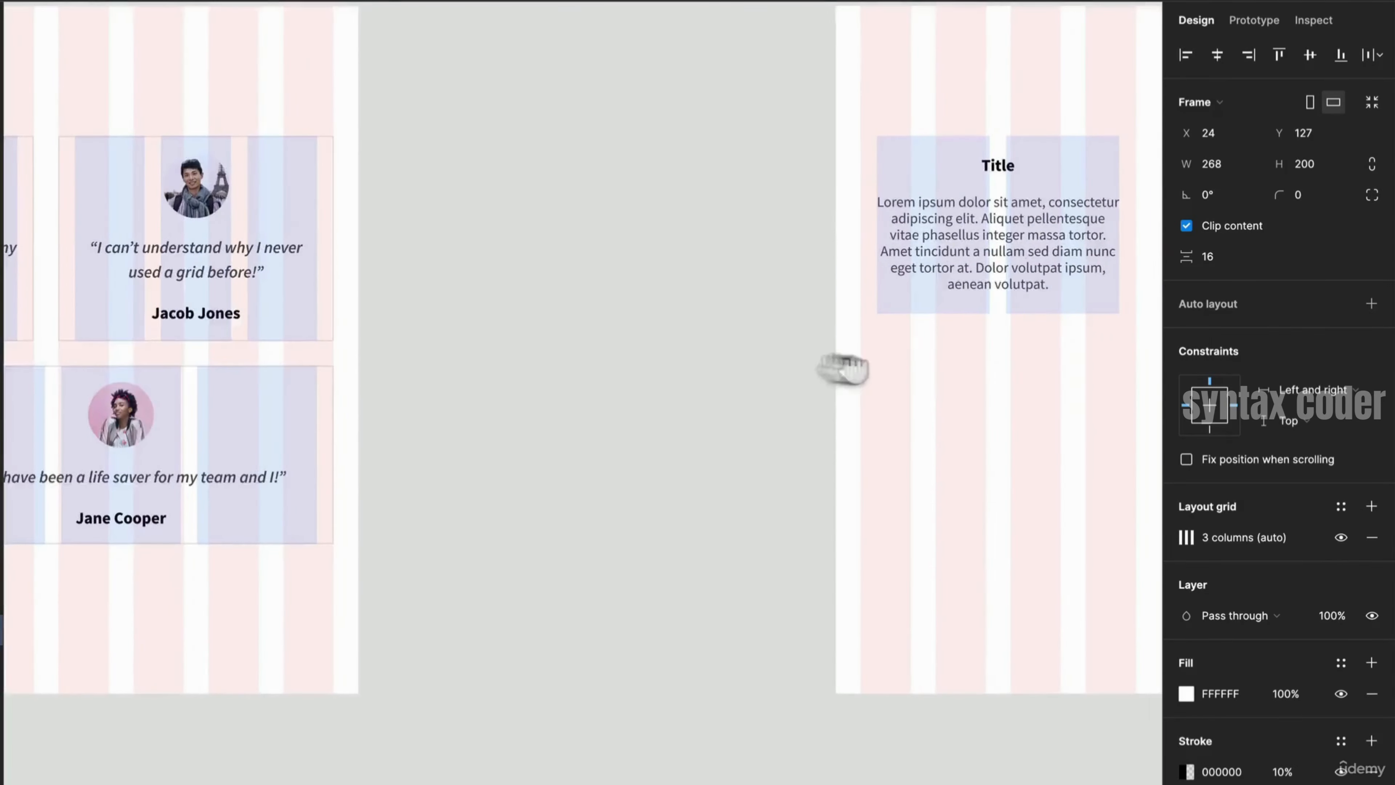
pyautogui.moveTo(835, 367); pyautogui.dragTo(330, 302)
pyautogui.click(536, 194)
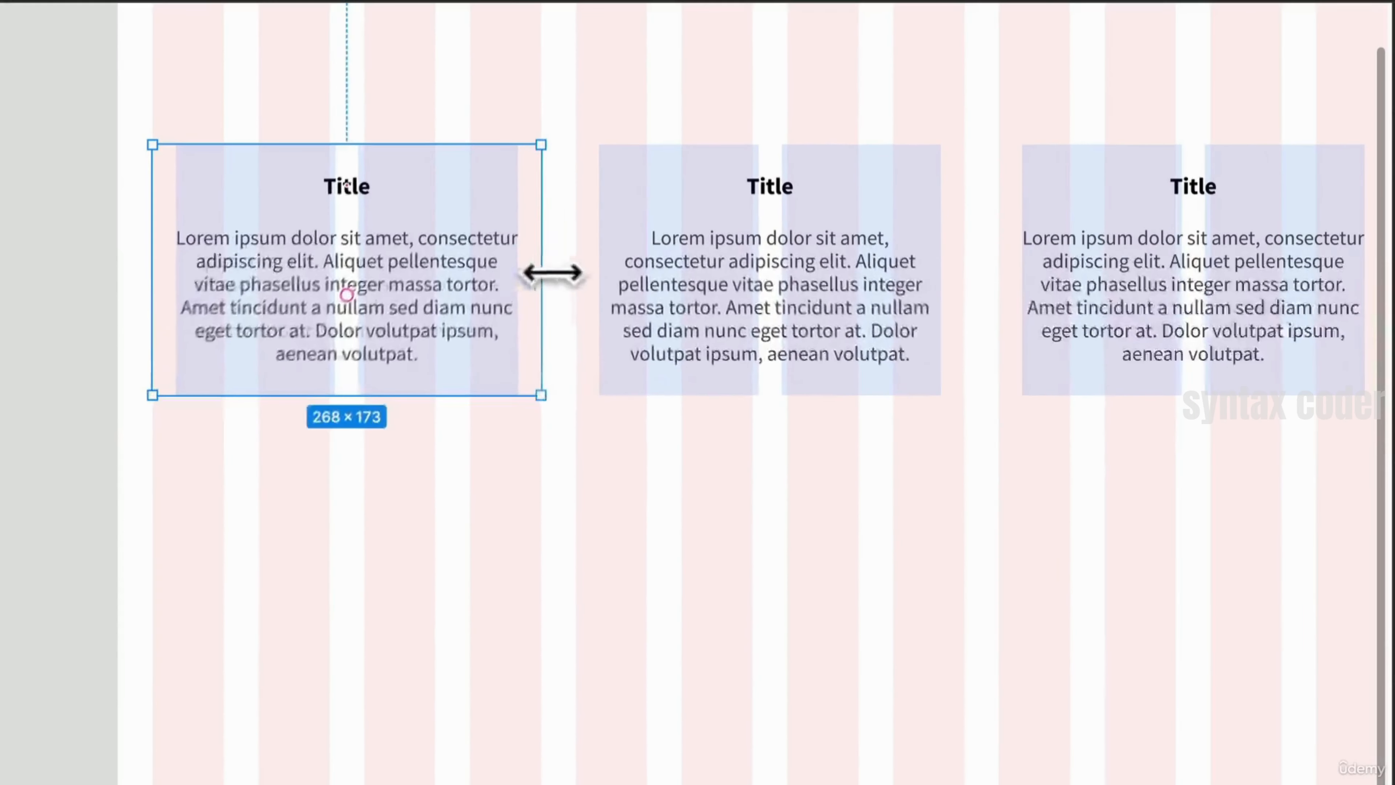
pyautogui.moveTo(559, 192); pyautogui.dragTo(568, 192)
pyautogui.moveTo(554, 270); pyautogui.dragTo(482, 346)
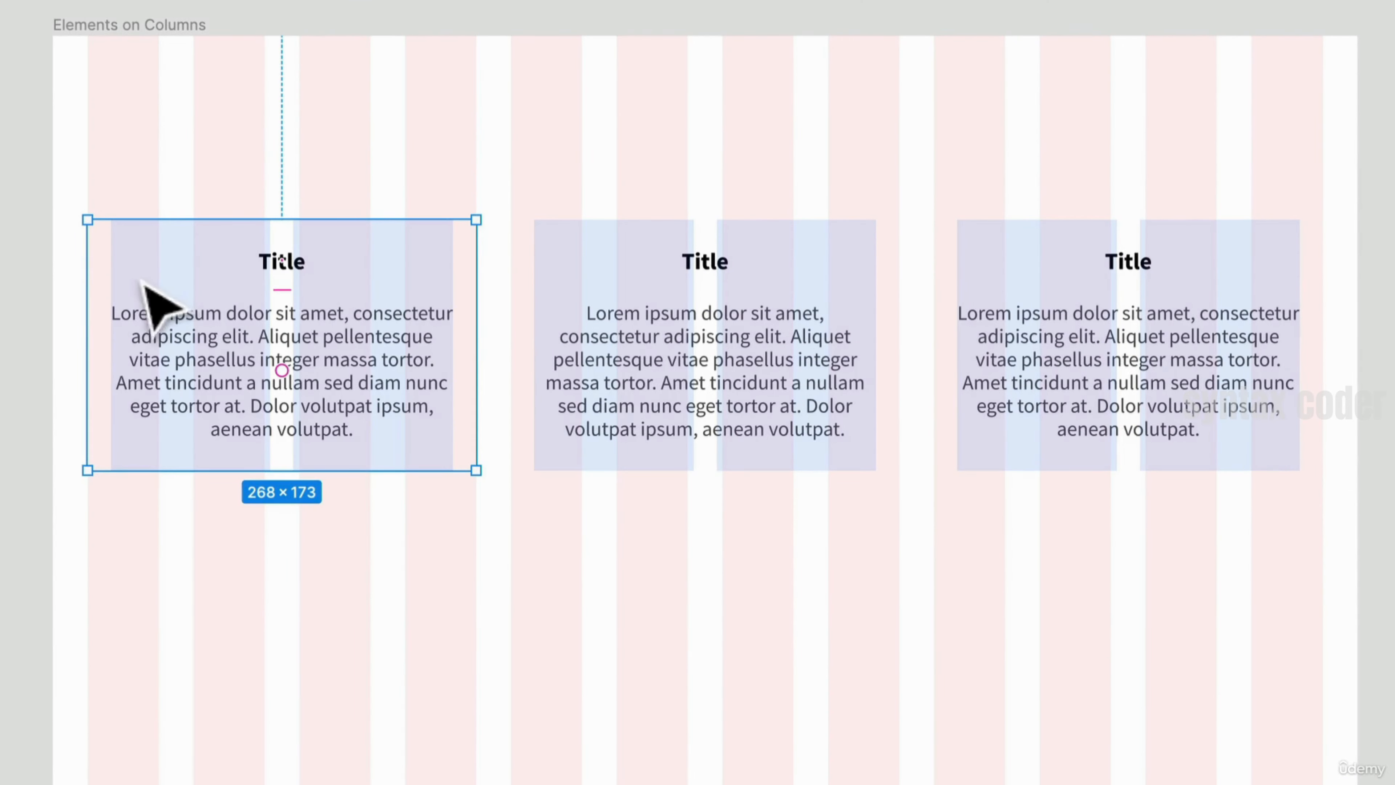
pyautogui.moveTo(91, 274); pyautogui.dragTo(88, 275)
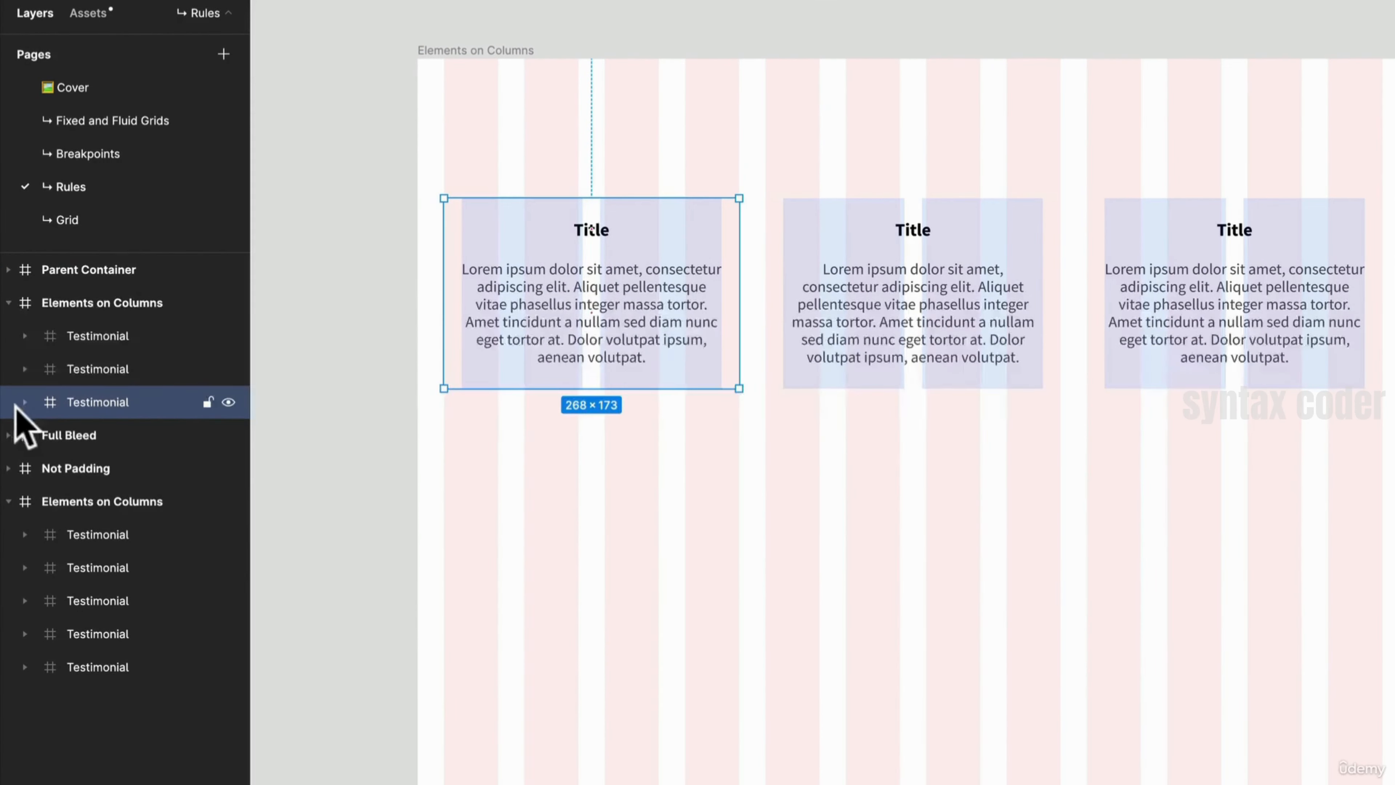
pyautogui.click(22, 402)
pyautogui.click(146, 435)
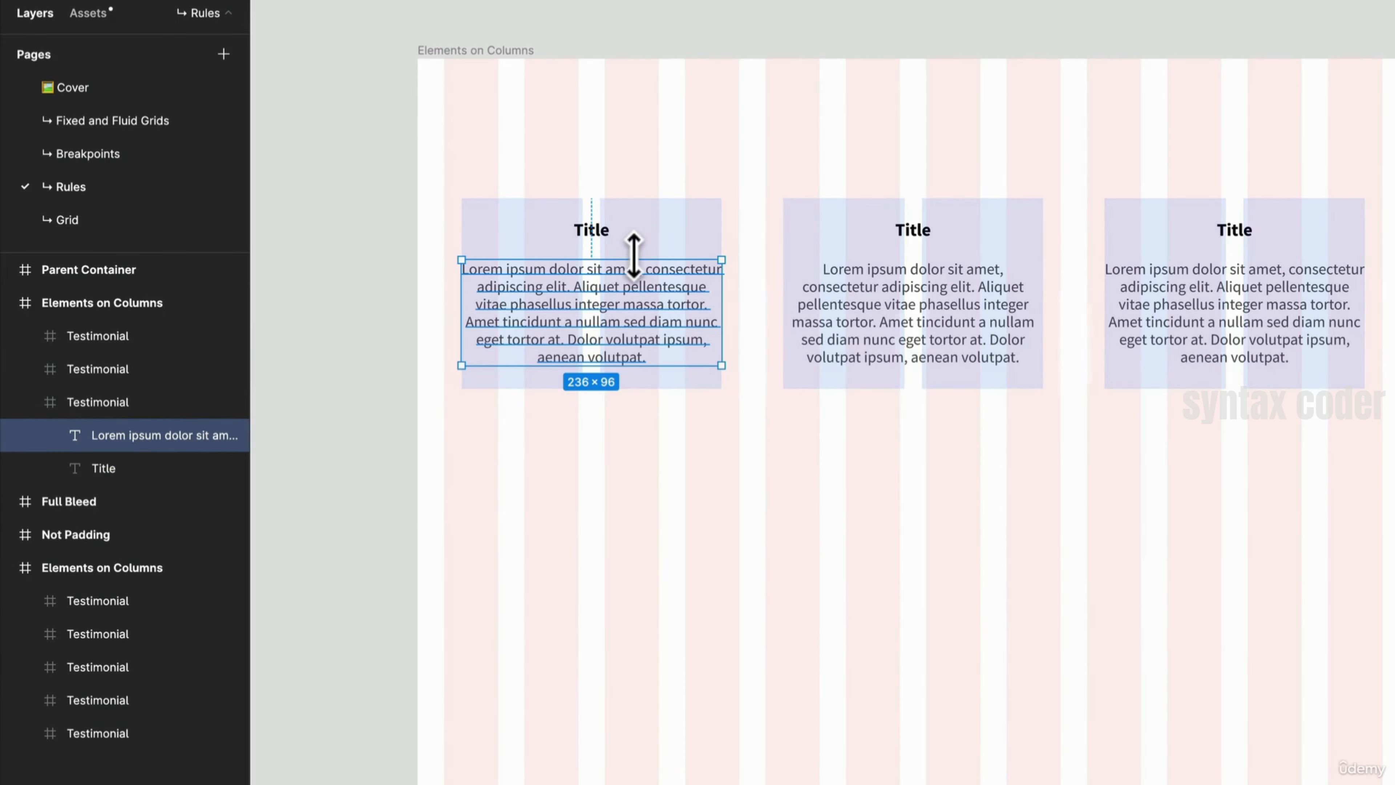
pyautogui.hotkey('ctrl', 'g')
pyautogui.click(738, 258)
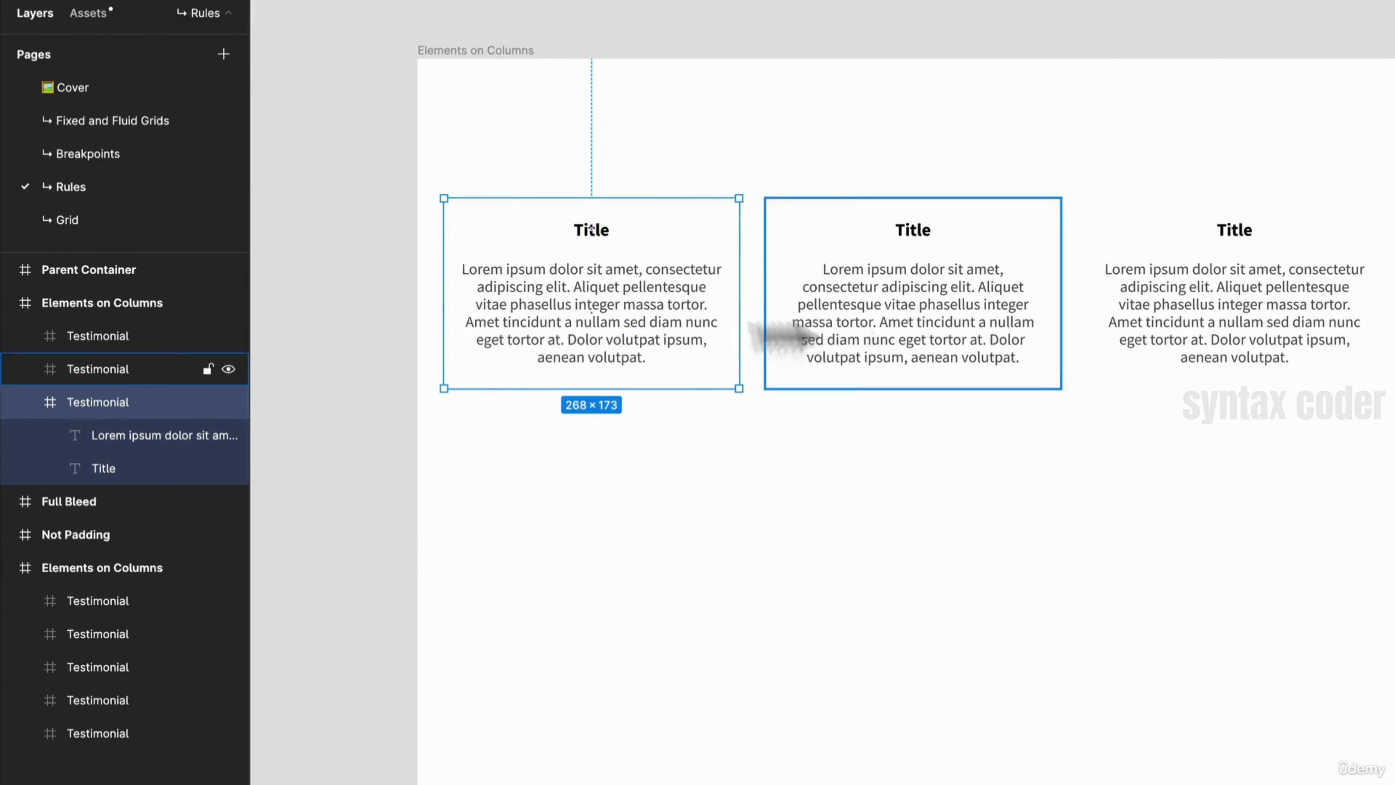
pyautogui.click(632, 321)
pyautogui.moveTo(720, 301); pyautogui.dragTo(718, 294)
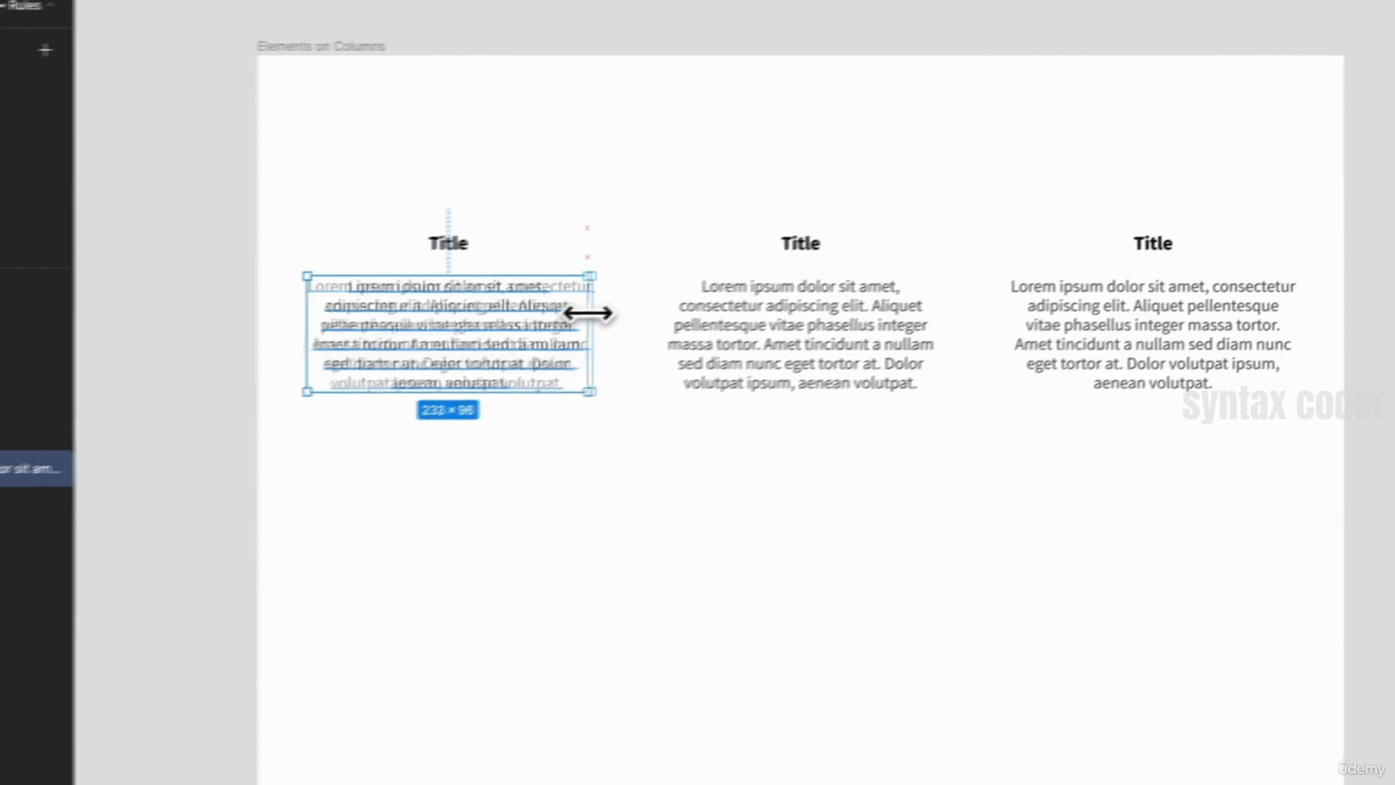
pyautogui.moveTo(588, 313); pyautogui.dragTo(607, 318)
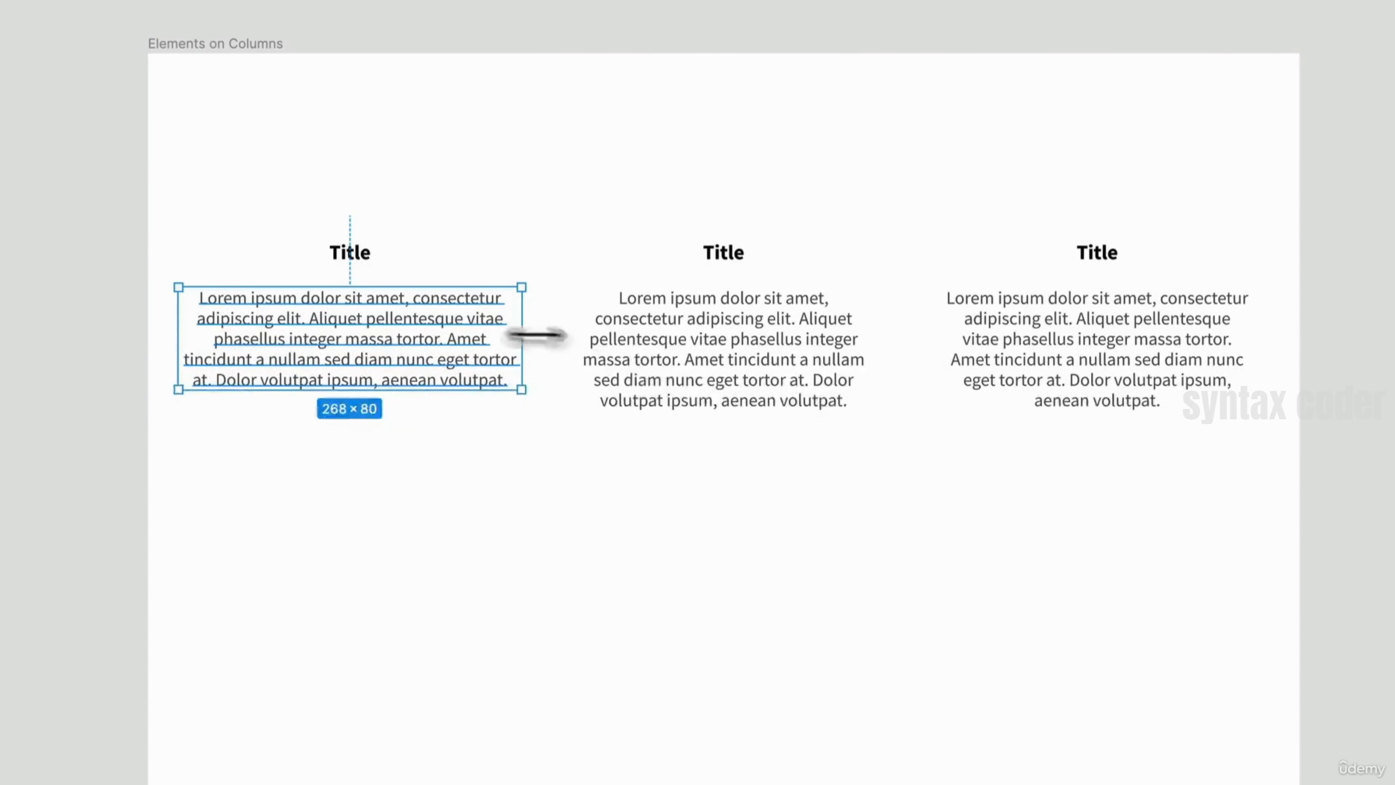
pyautogui.click(647, 368)
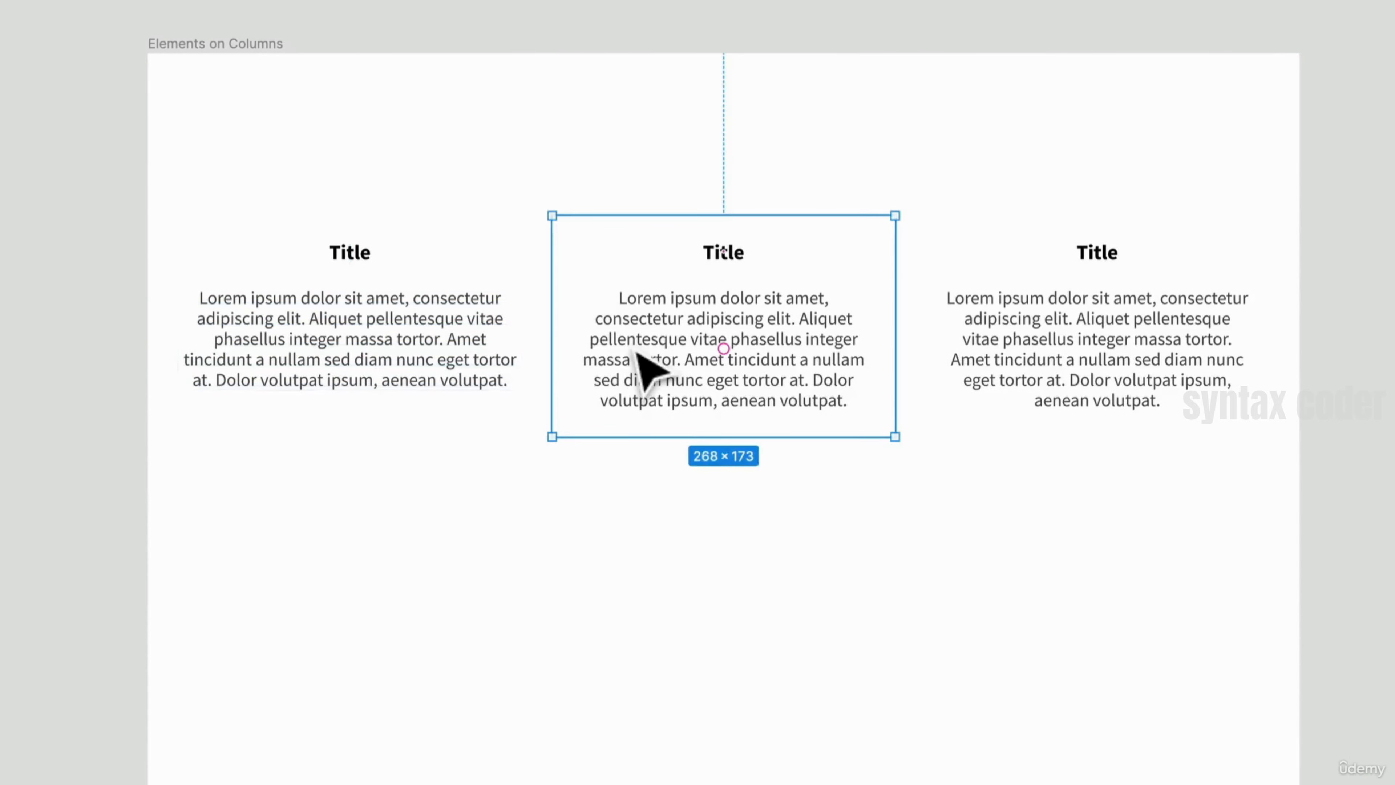
pyautogui.click(607, 357)
pyautogui.moveTo(572, 330); pyautogui.dragTo(554, 329)
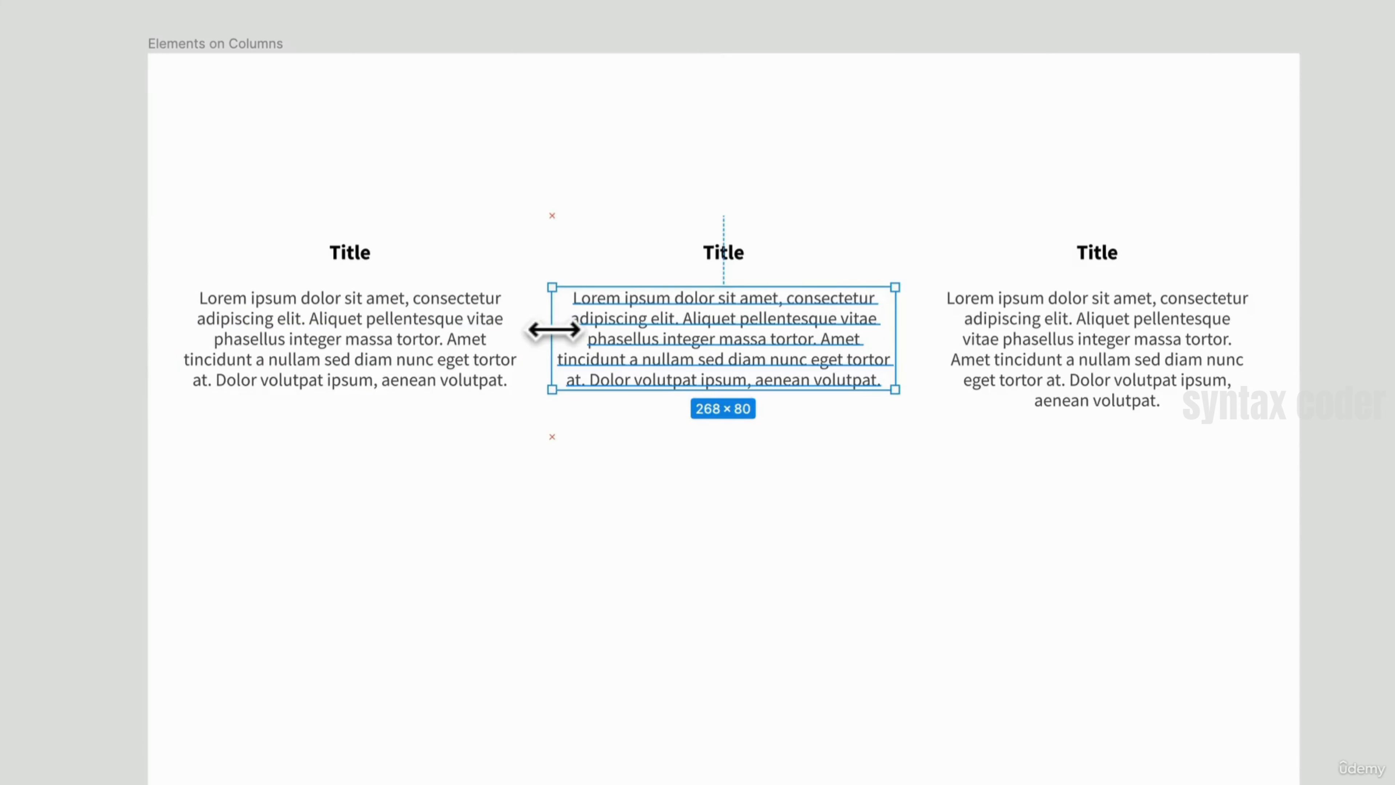
pyautogui.click(598, 479)
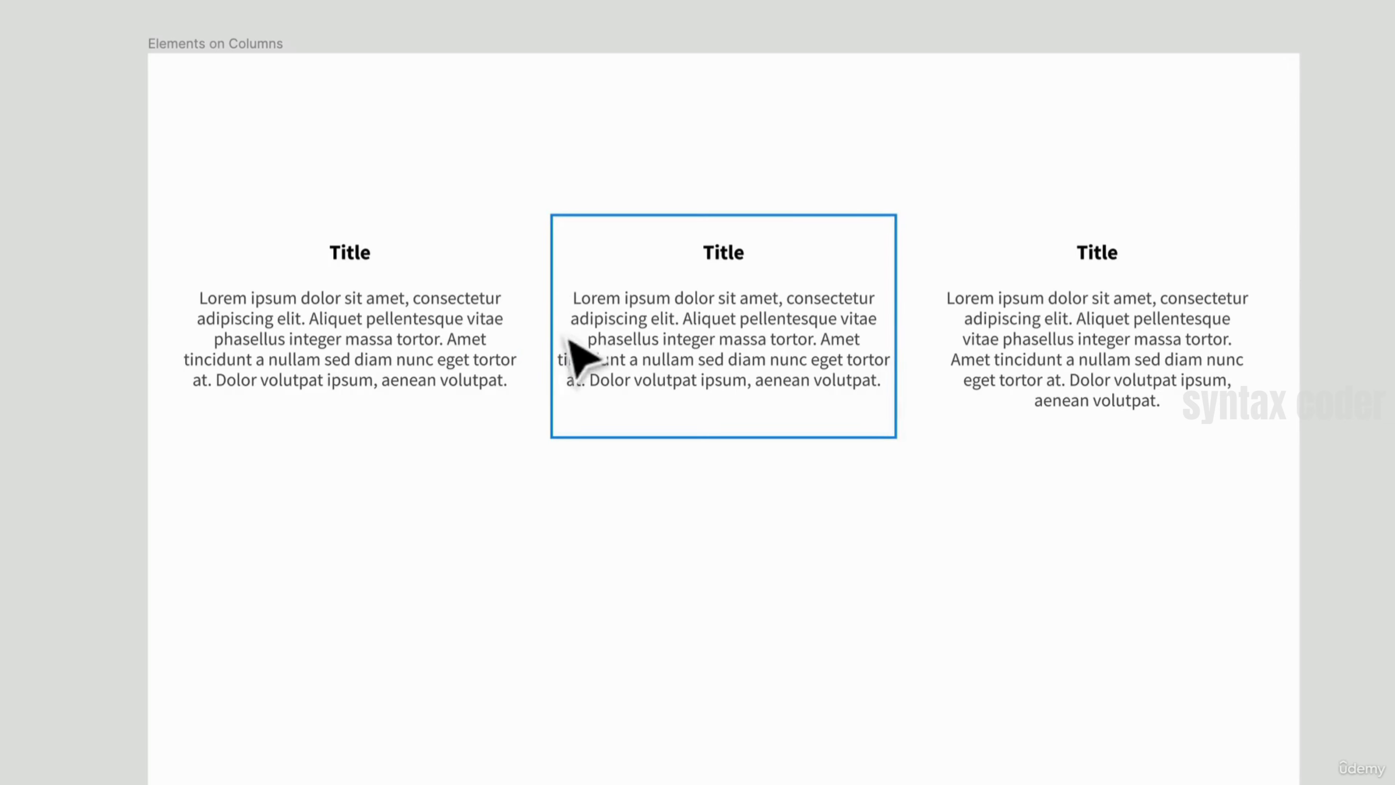
pyautogui.hotkey('ctrl', 'z')
pyautogui.hotkey('ctrl', 'z')
pyautogui.hotkey('ctrl', 'z')
pyautogui.hotkey('ctrl', 'z')
pyautogui.hotkey('ctrl', 'z')
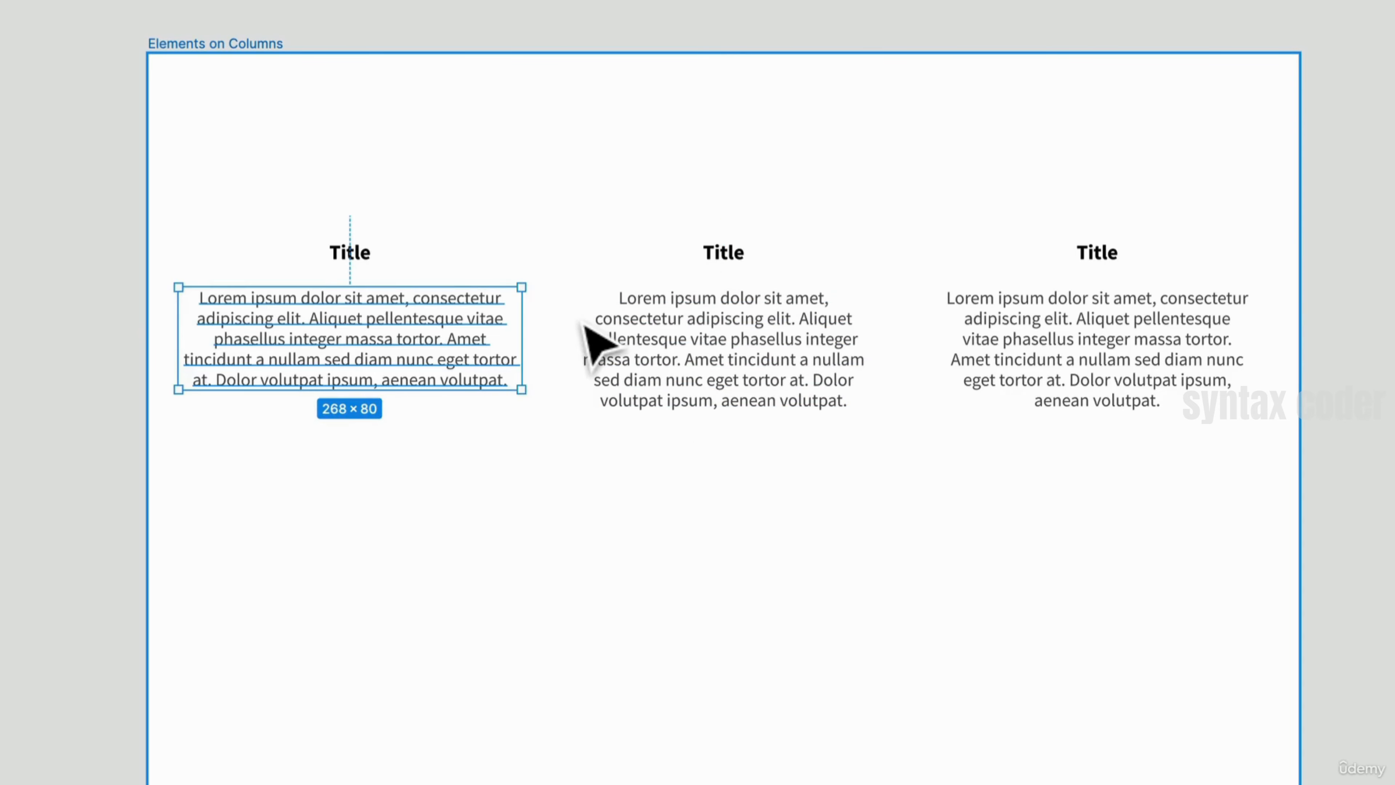
# - Select all three Title cards and give them a solid F3F3F3 fill
pyautogui.click(520, 286)
pyautogui.keyDown('shift'); pyautogui.click(788, 321); pyautogui.keyUp('shift')
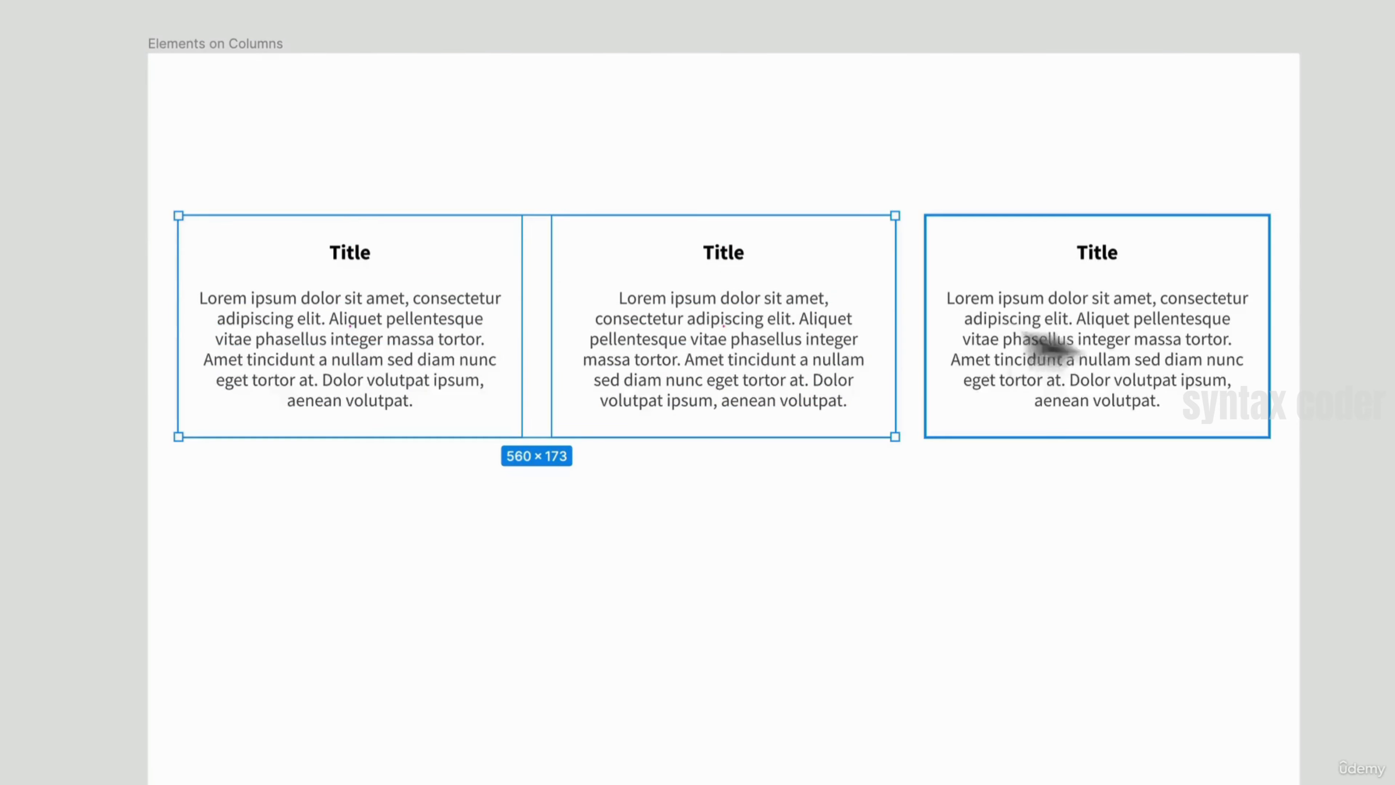
pyautogui.keyDown('shift'); pyautogui.click(1042, 350); pyautogui.keyUp('shift')
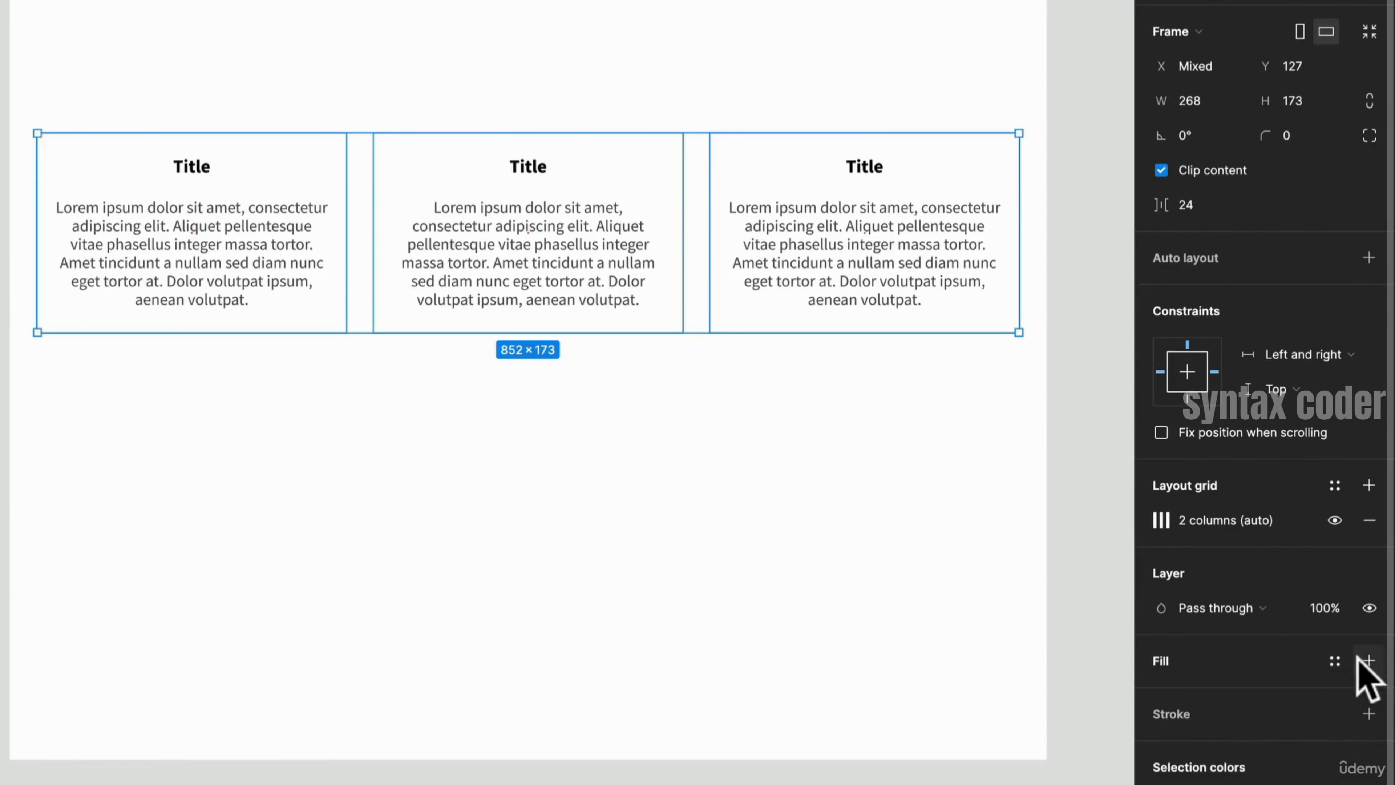
pyautogui.click(1367, 661)
pyautogui.click(1161, 693)
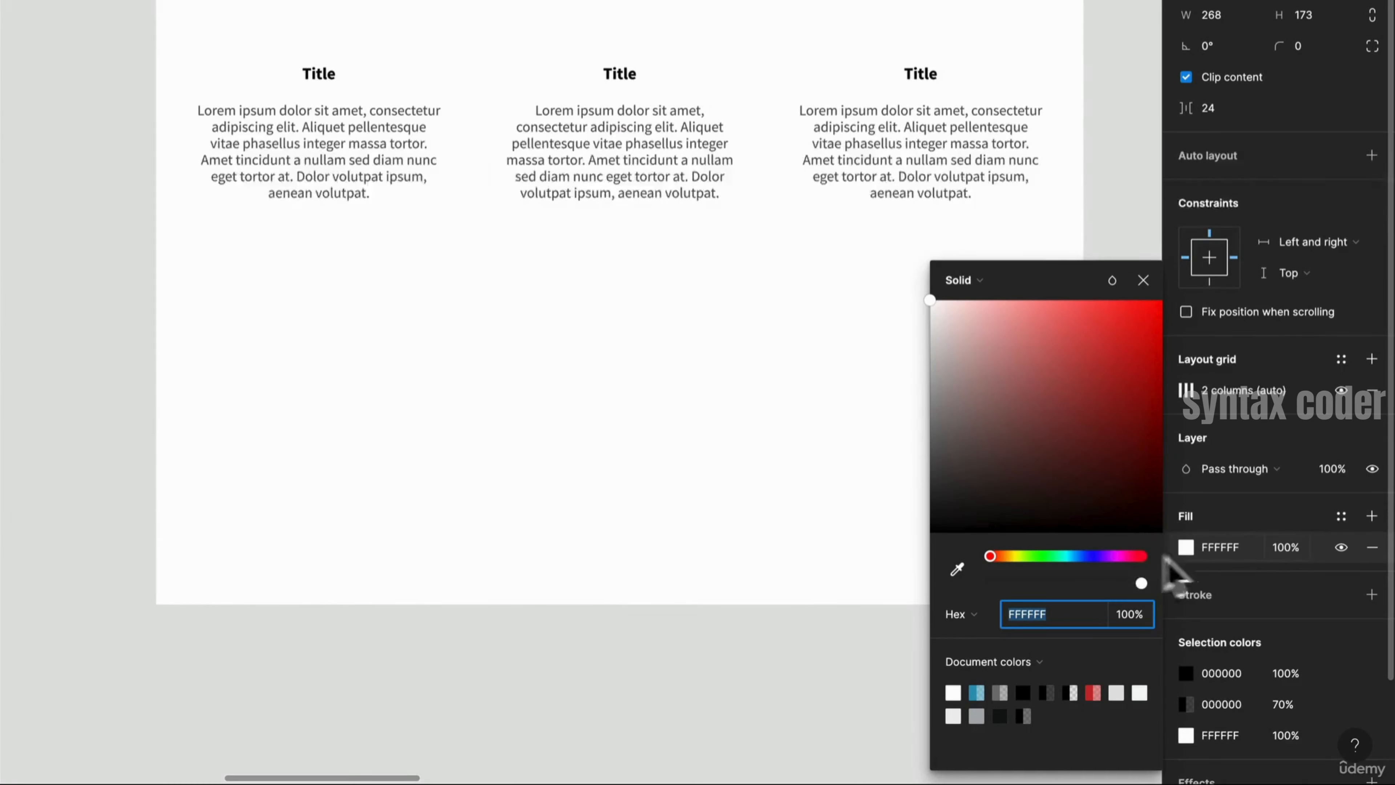
pyautogui.click(967, 602)
pyautogui.moveTo(1013, 466); pyautogui.dragTo(920, 322)
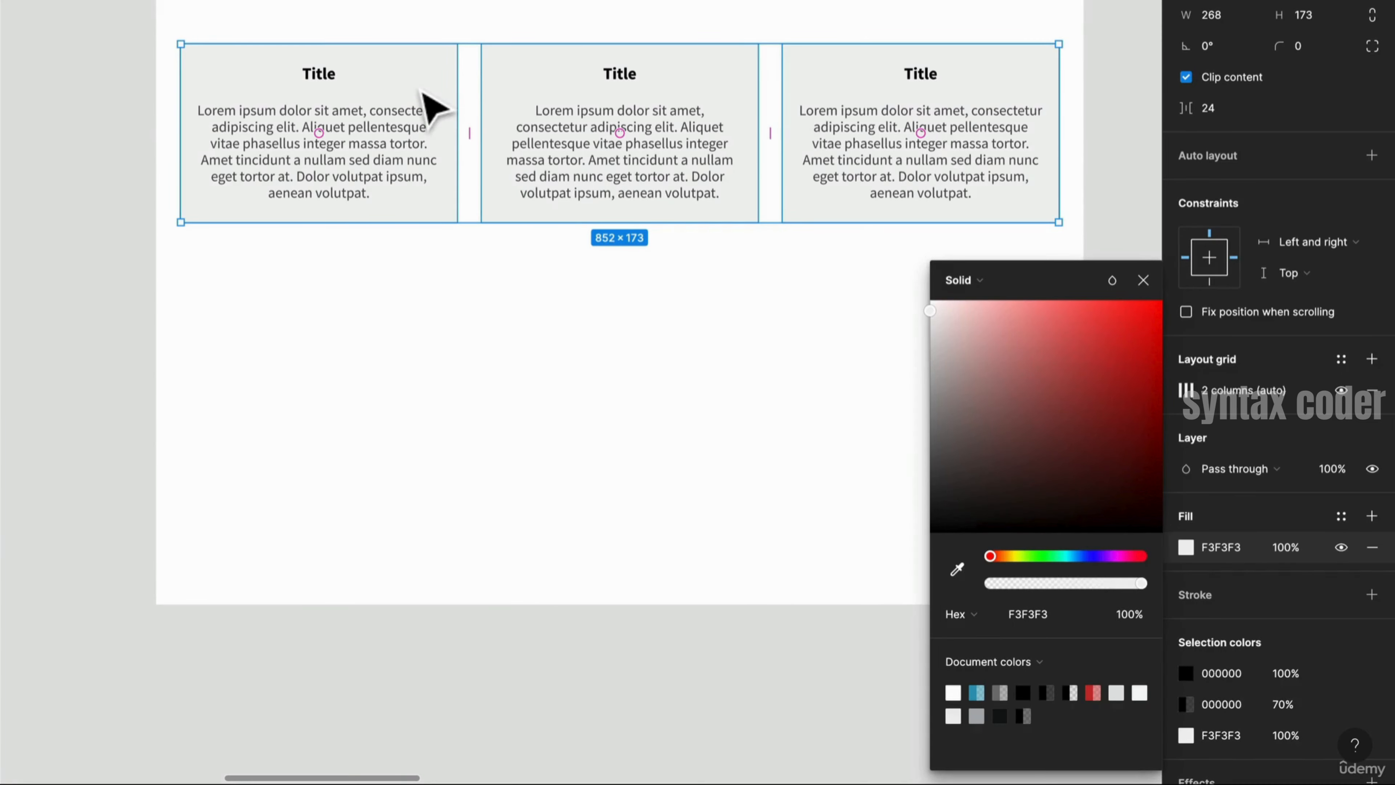
# - Show the layout grids again and select the first Title card
pyautogui.click(401, 144)
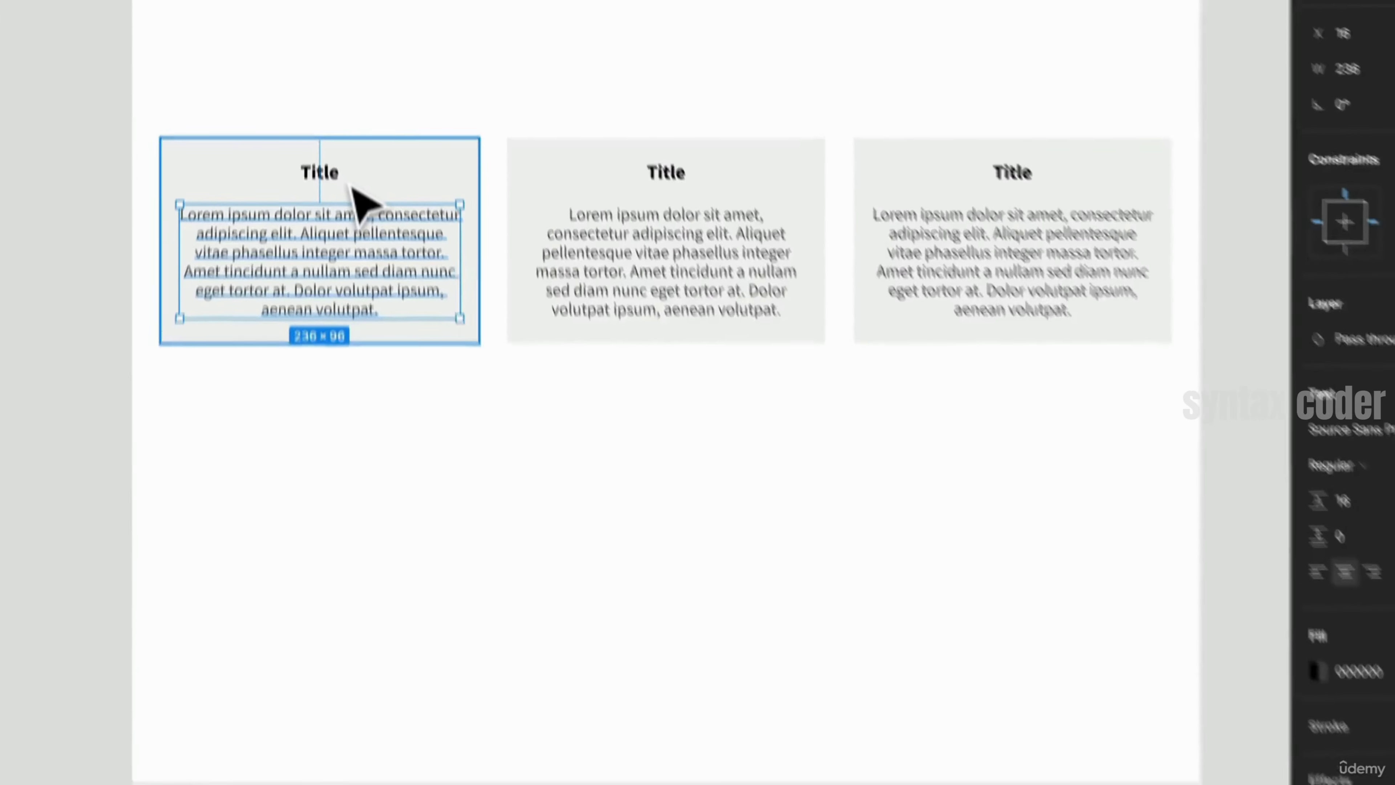
pyautogui.hotkey('ctrl', 'g')
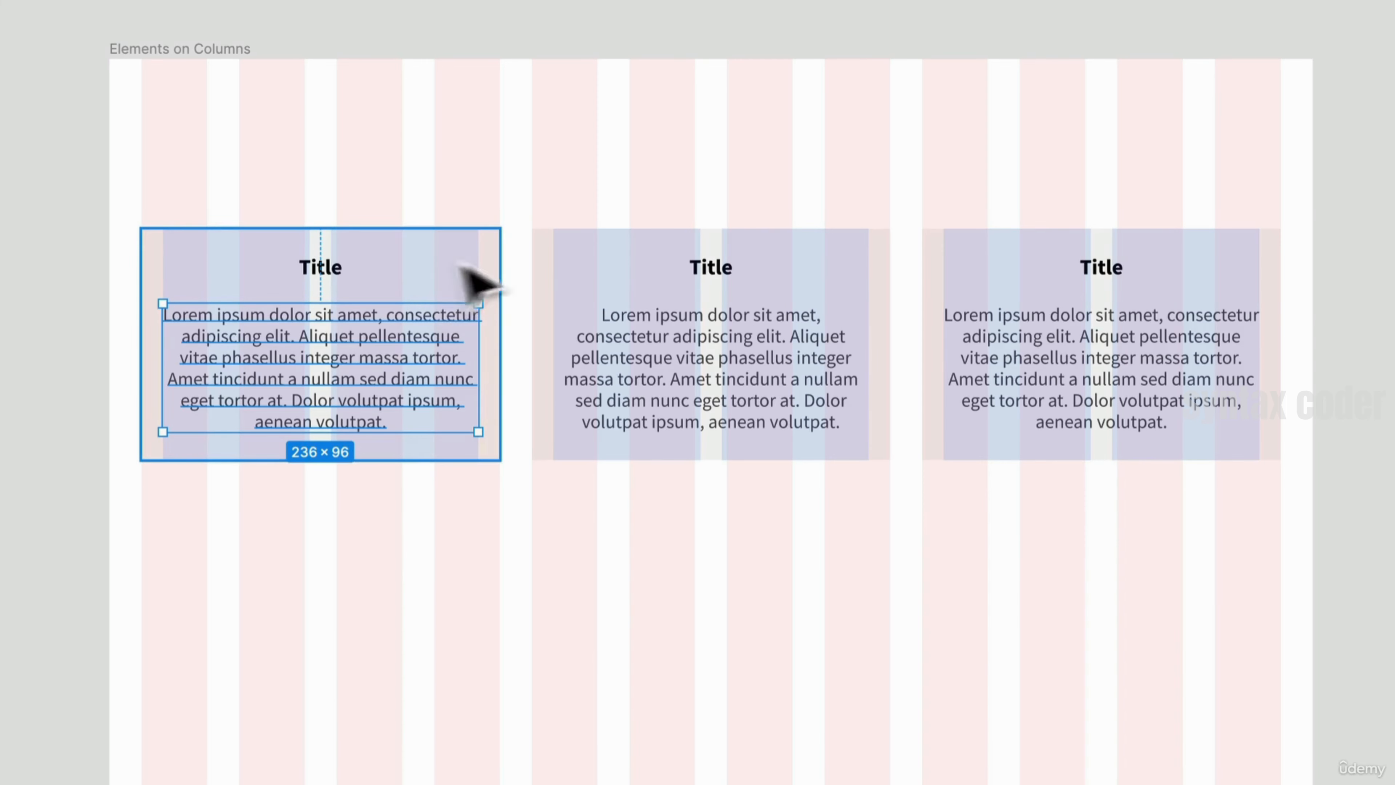
pyautogui.click(493, 270)
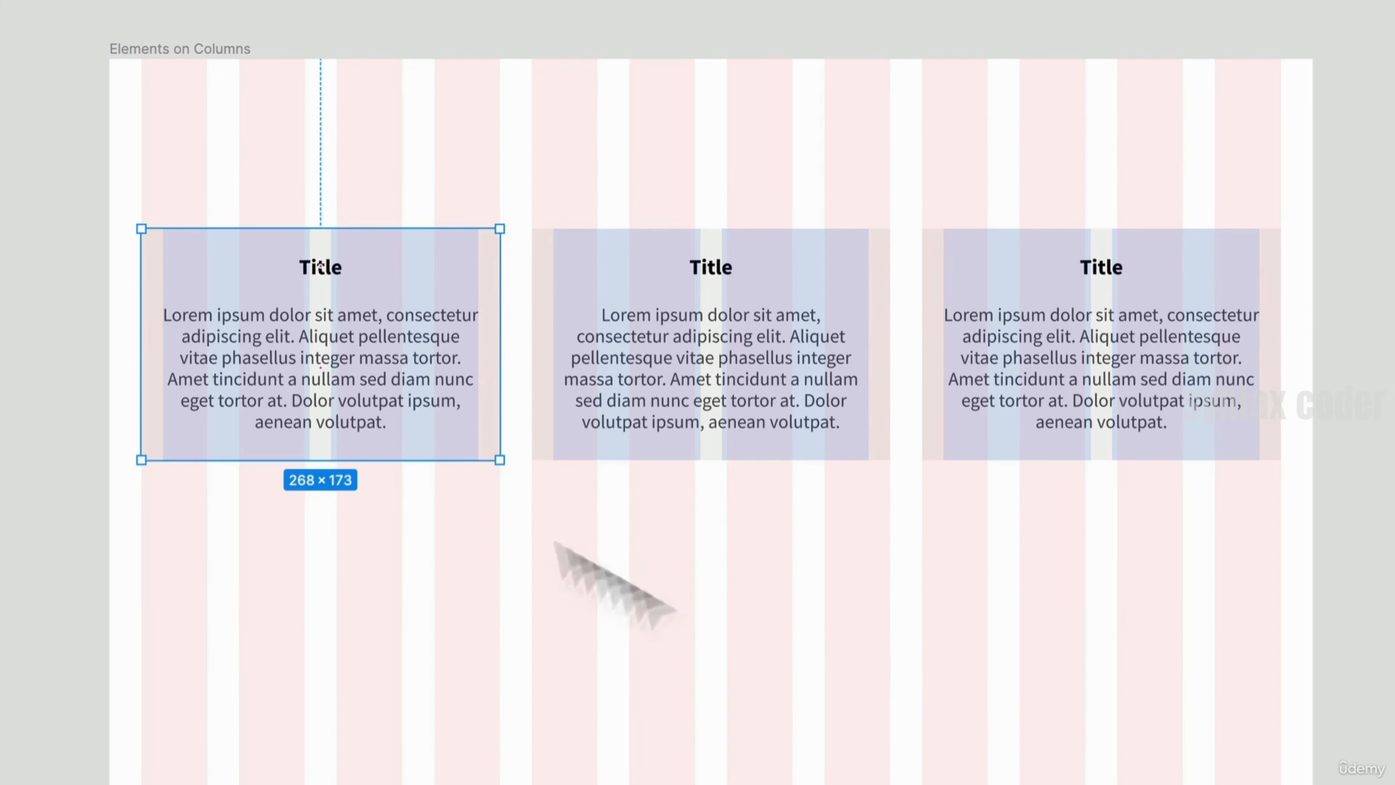
# - Inspect the image card's layout grids in the Parent Container frame and move over to the Not Padding testimonials
pyautogui.moveTo(1261, 700); pyautogui.dragTo(855, 642)
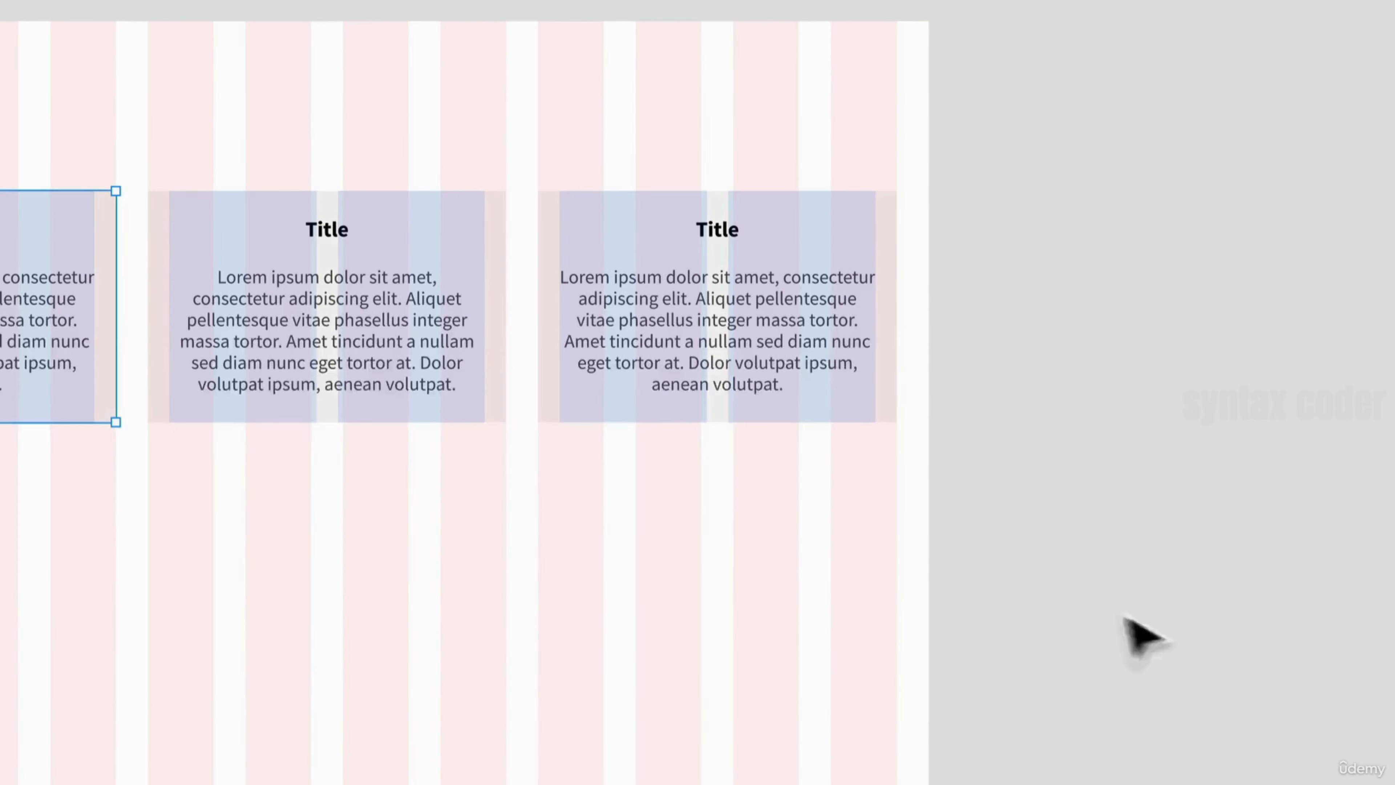
pyautogui.scroll(-1, 948, 565)
pyautogui.moveTo(1164, 654); pyautogui.dragTo(490, 614)
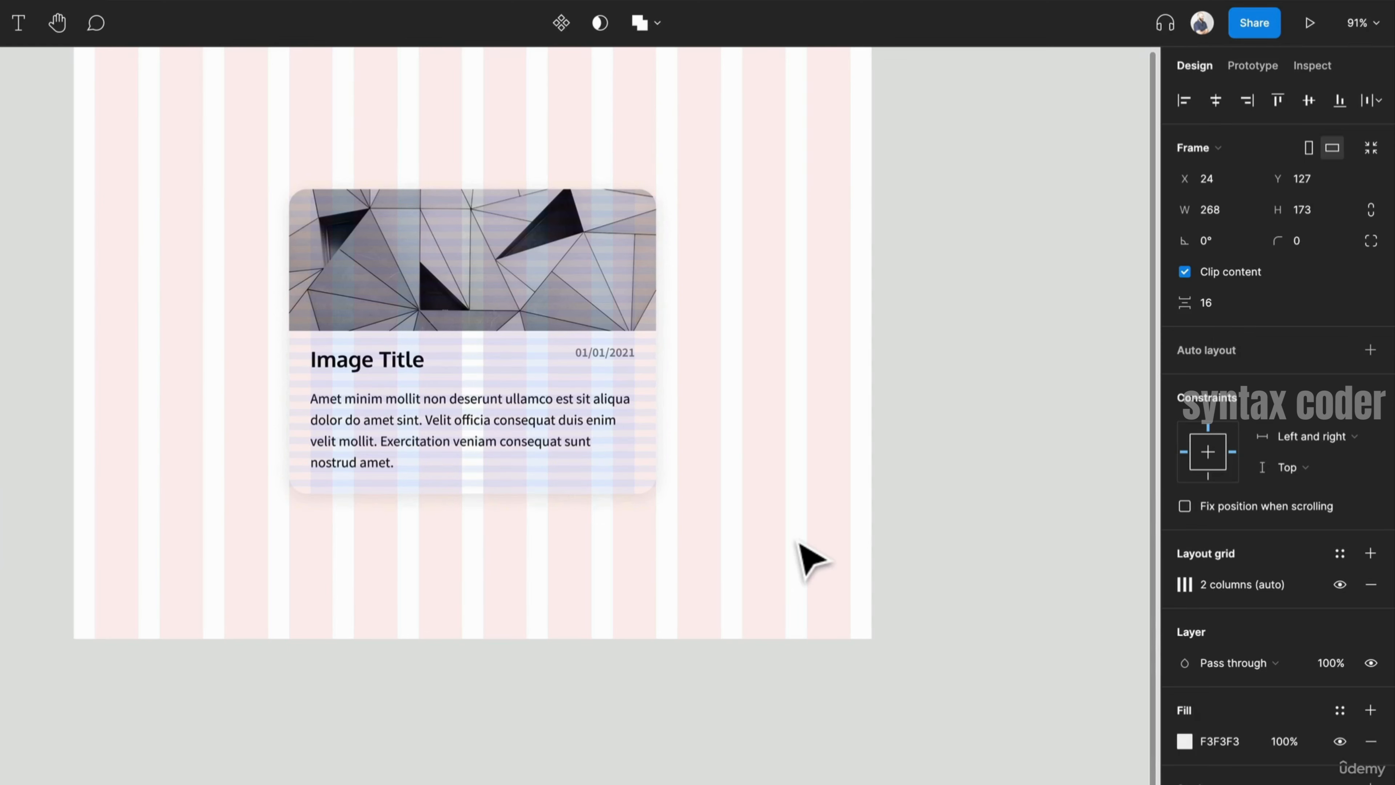
pyautogui.click(622, 446)
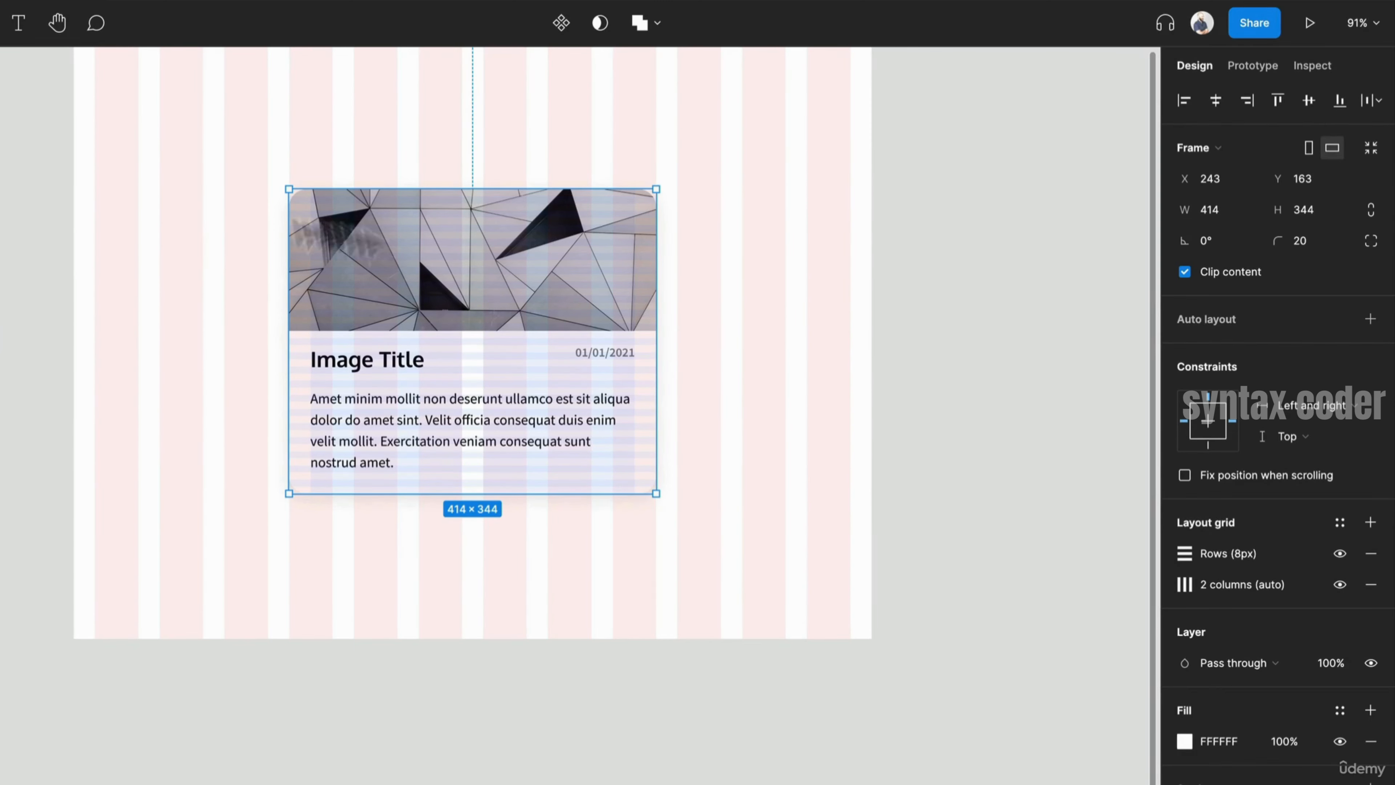
pyautogui.scroll(-5, 513, 367)
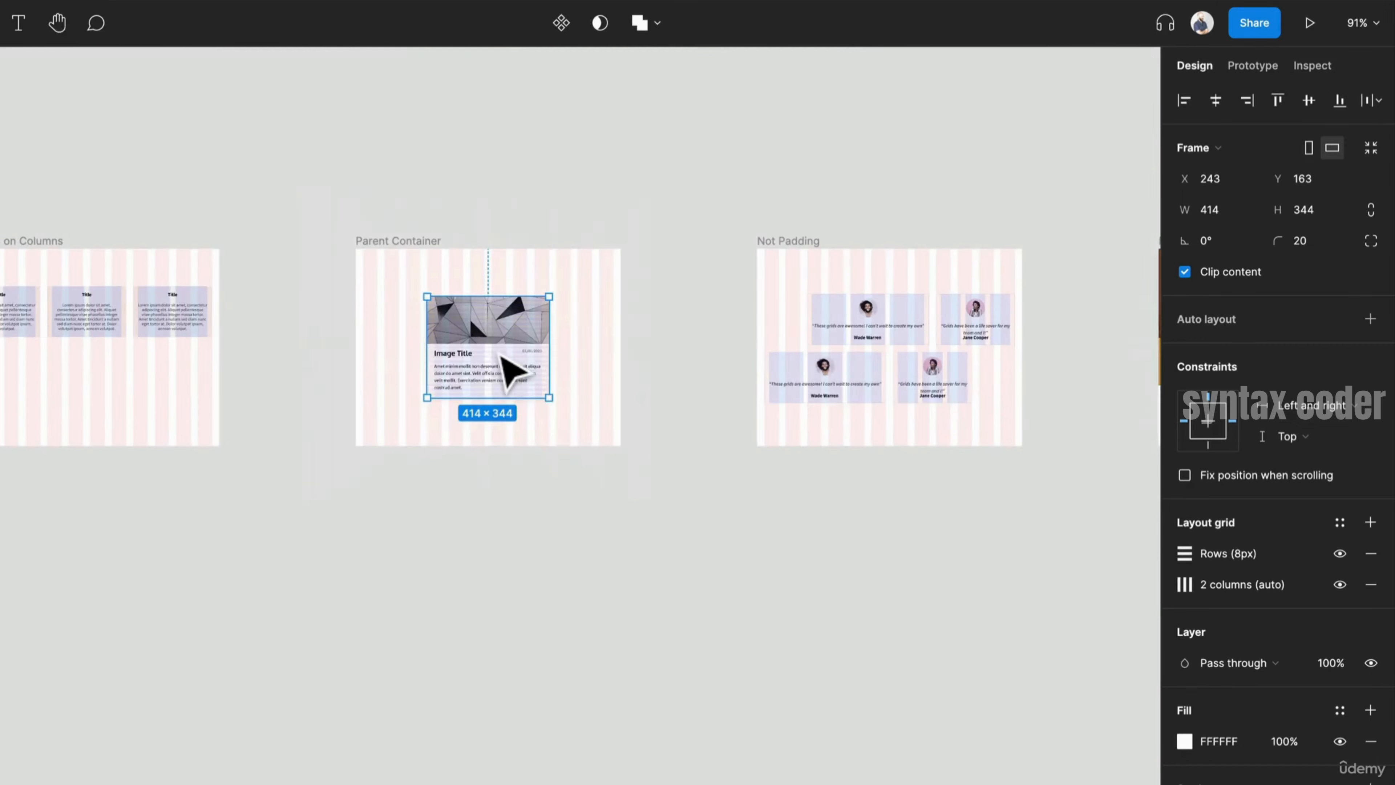
pyautogui.scroll(-1, 499, 355)
pyautogui.moveTo(783, 442); pyautogui.dragTo(261, 415)
pyautogui.scroll(5, 236, 288)
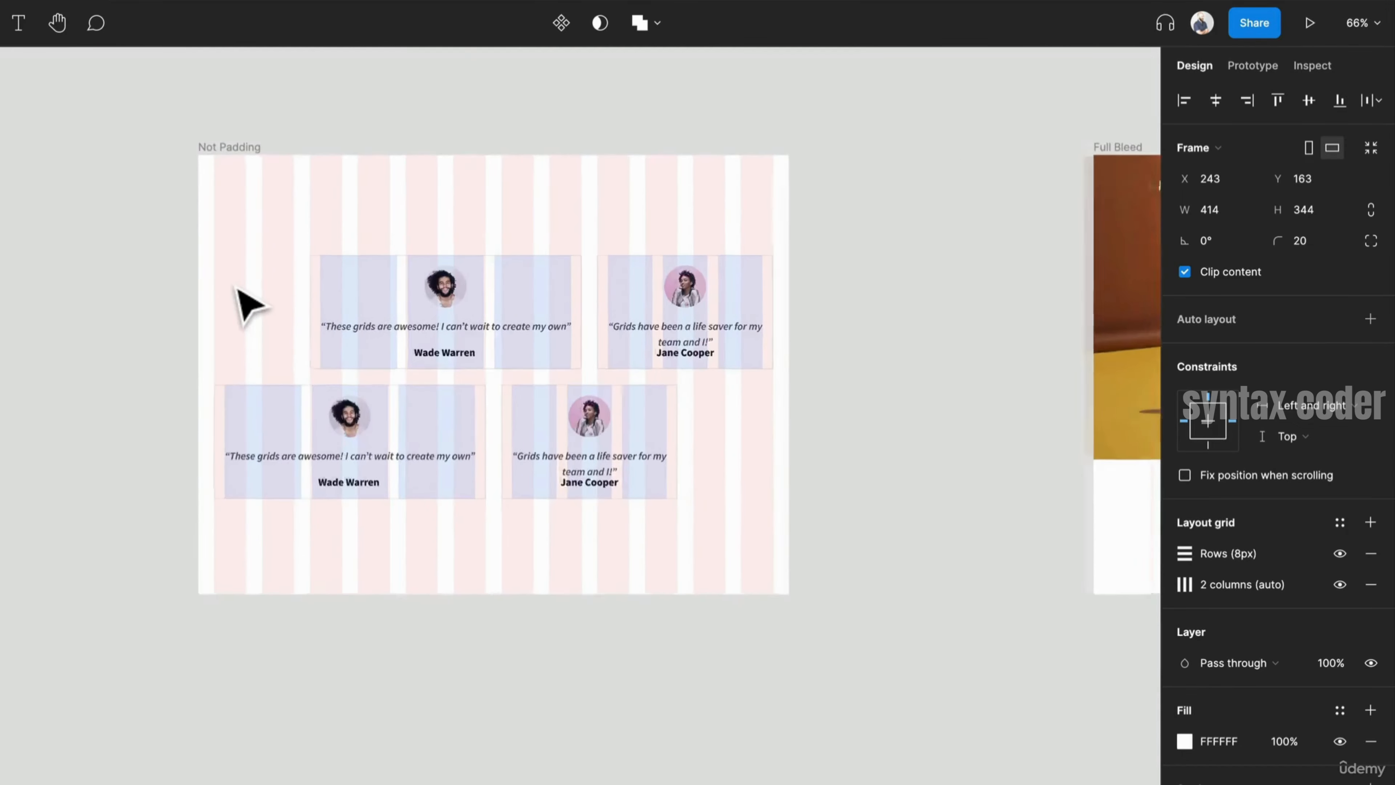
pyautogui.scroll(2, 248, 305)
pyautogui.scroll(2, 856, 523)
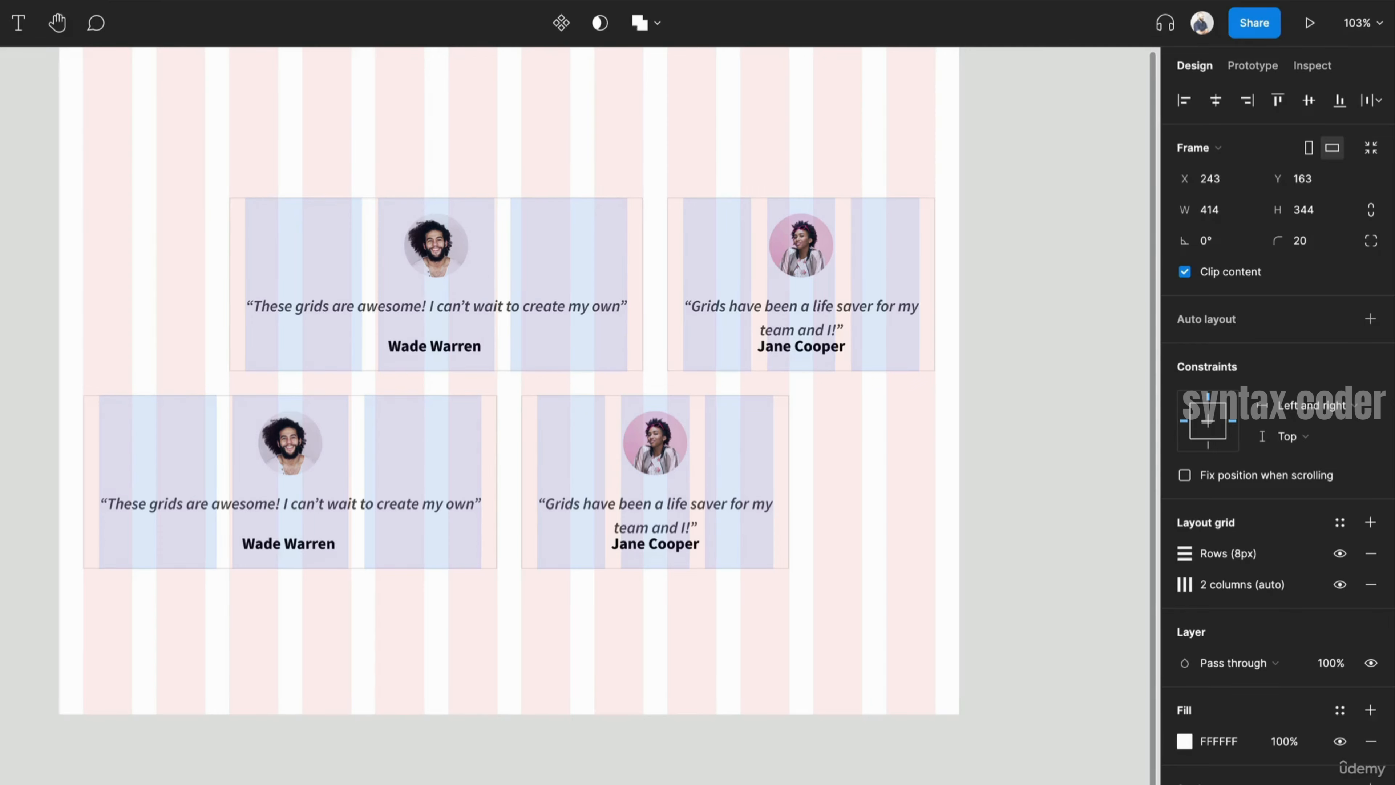
pyautogui.scroll(5, 157, 236)
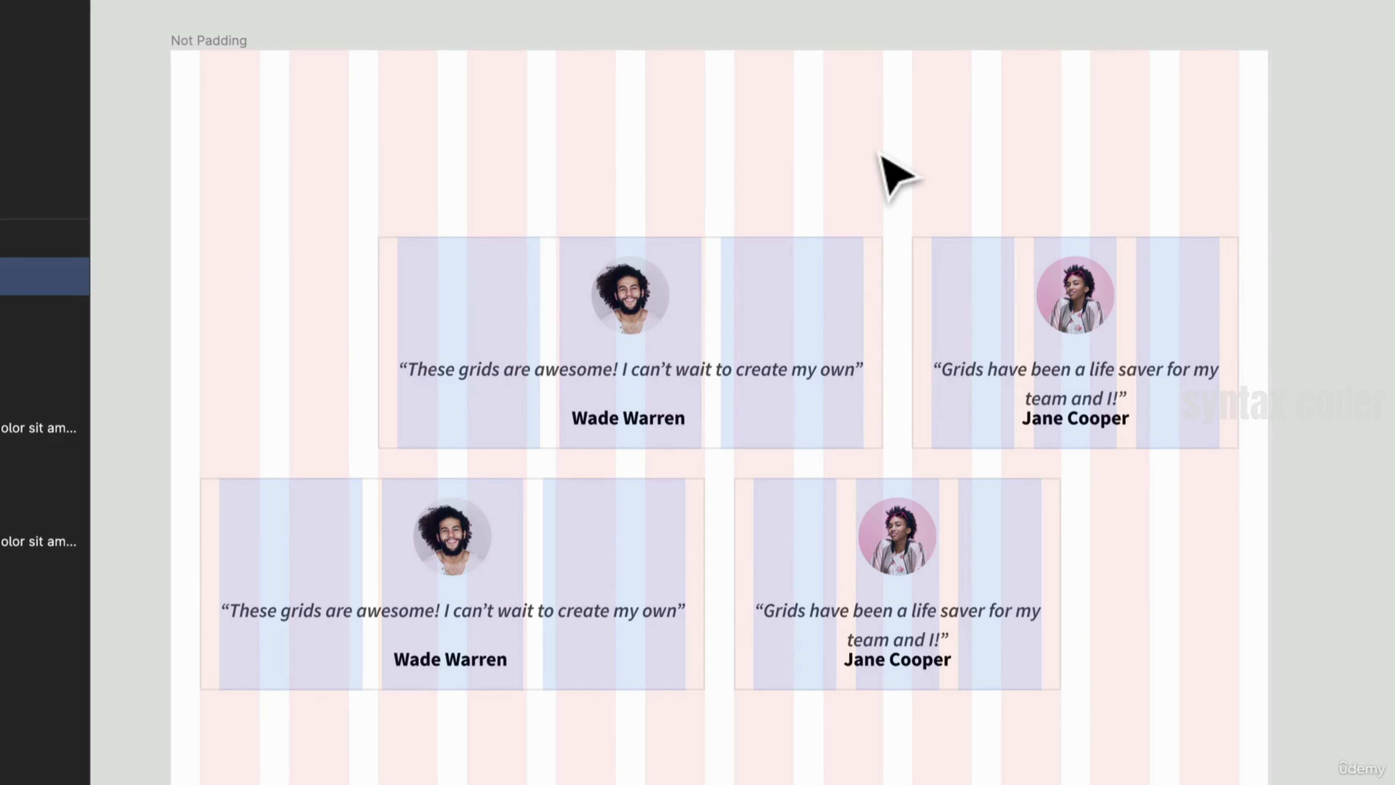
pyautogui.click(884, 528)
pyautogui.click(1104, 347)
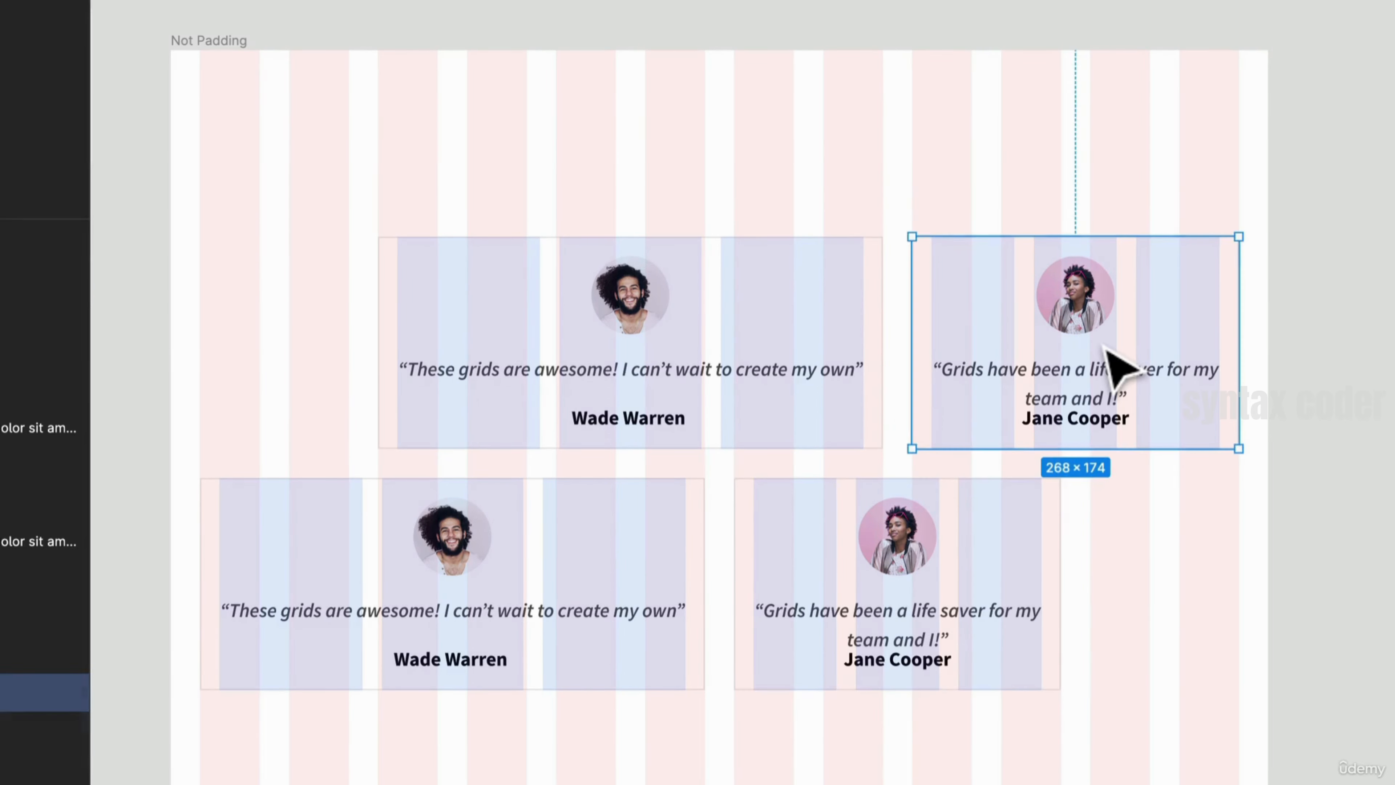
pyautogui.press('Delete')
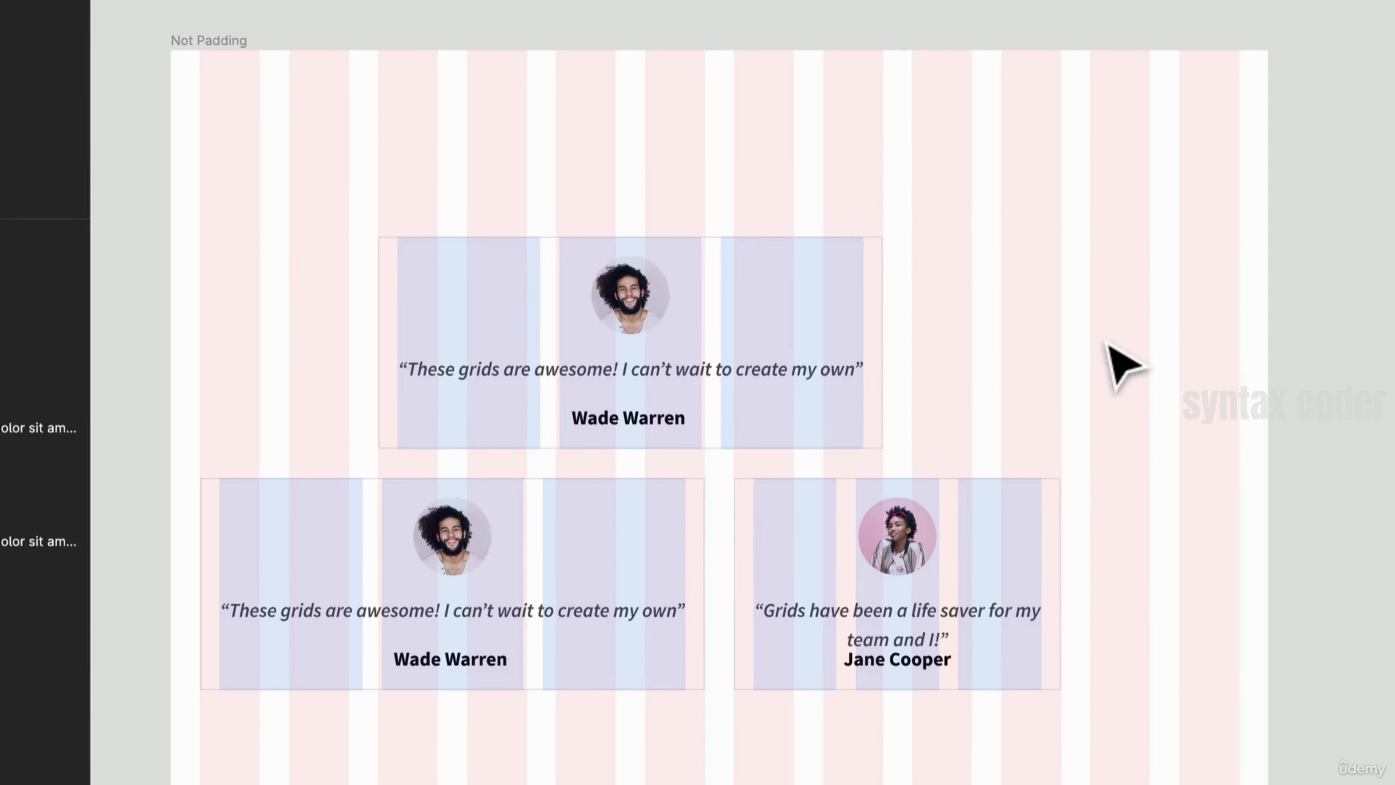
pyautogui.click(868, 379)
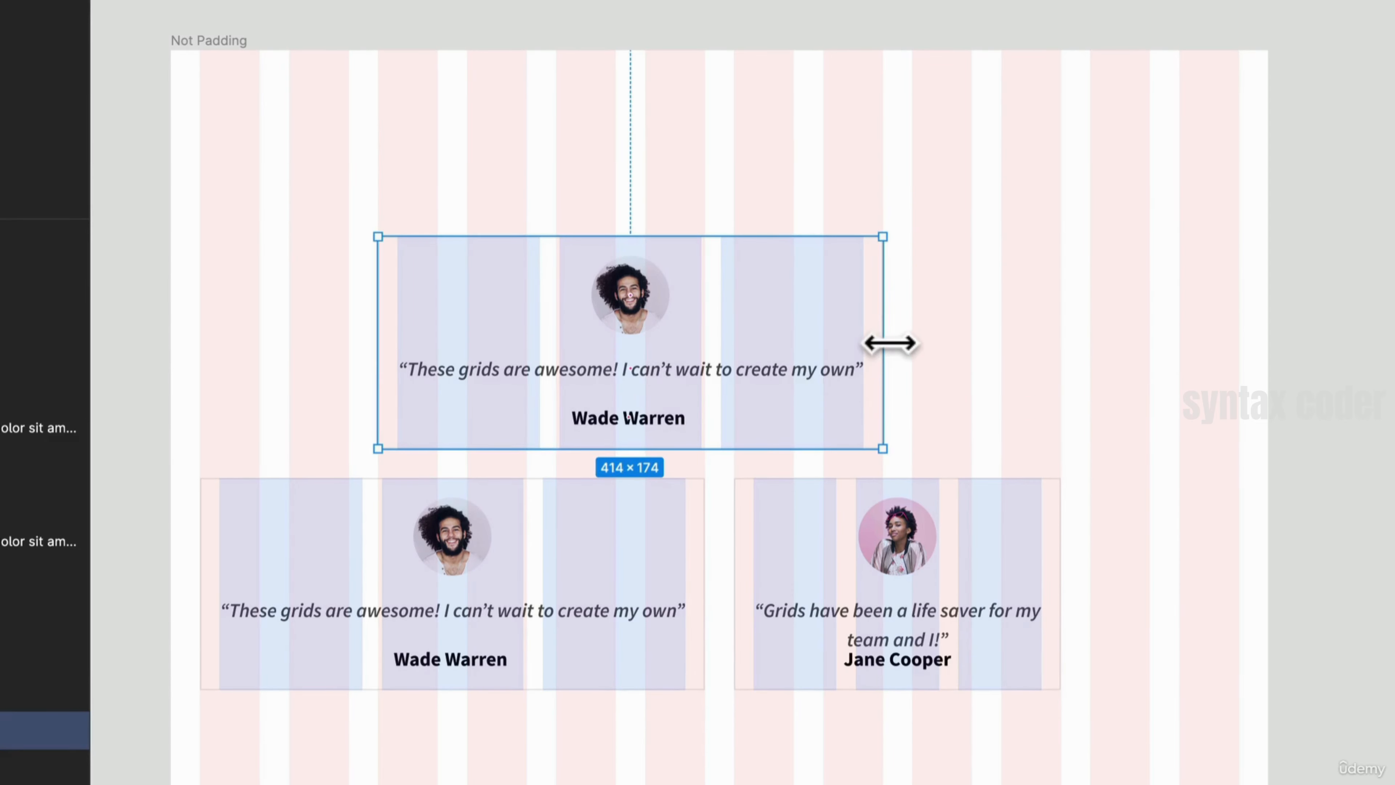
pyautogui.moveTo(884, 348); pyautogui.dragTo(971, 355)
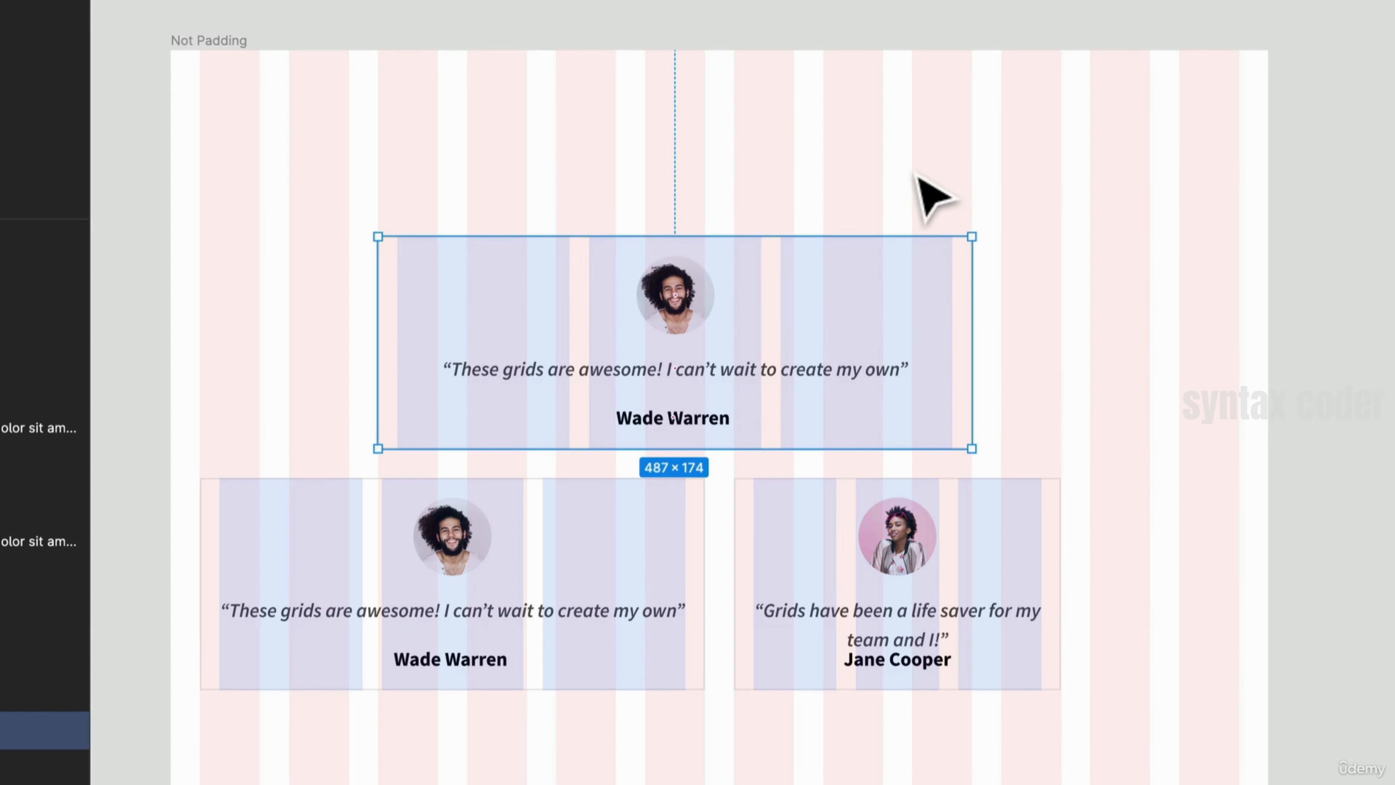
pyautogui.hotkey('ctrl', 'z')
pyautogui.hotkey('ctrl', 'z')
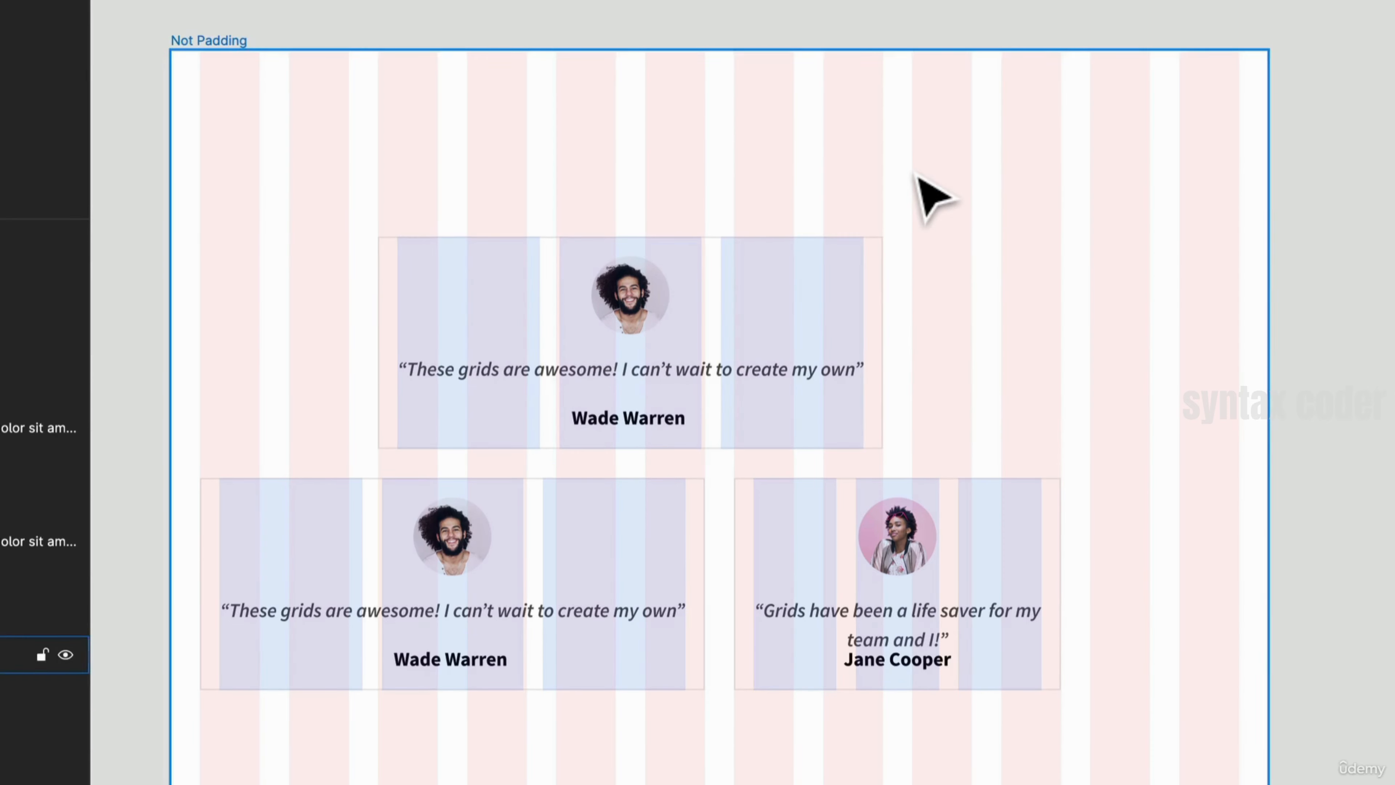
pyautogui.hotkey('ctrl', 'z')
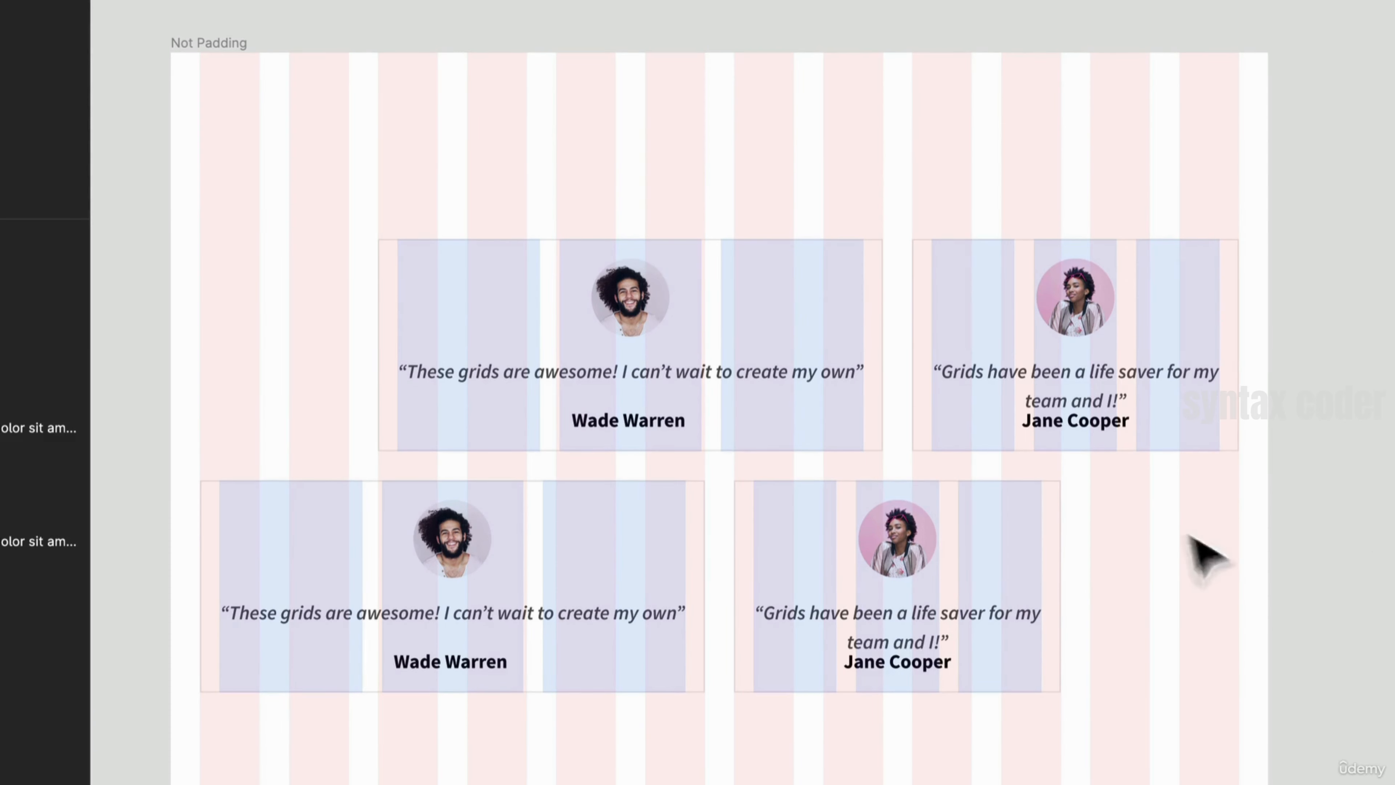
# - Examine how the Full Bleed hero's logo, heading and View Products button sit on its layout grid
pyautogui.scroll(1, 1191, 575)
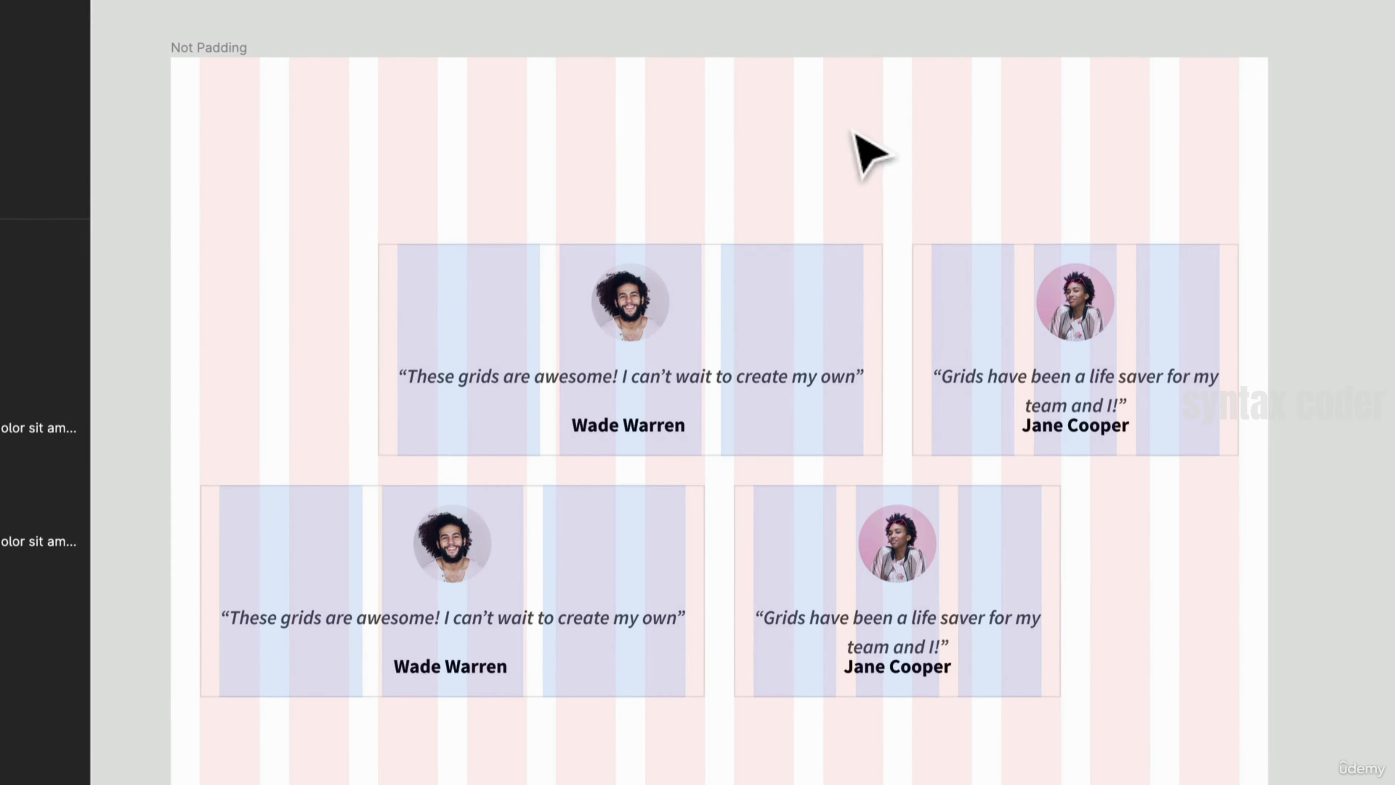
pyautogui.scroll(-2, 451, 124)
pyautogui.scroll(-2, 453, 110)
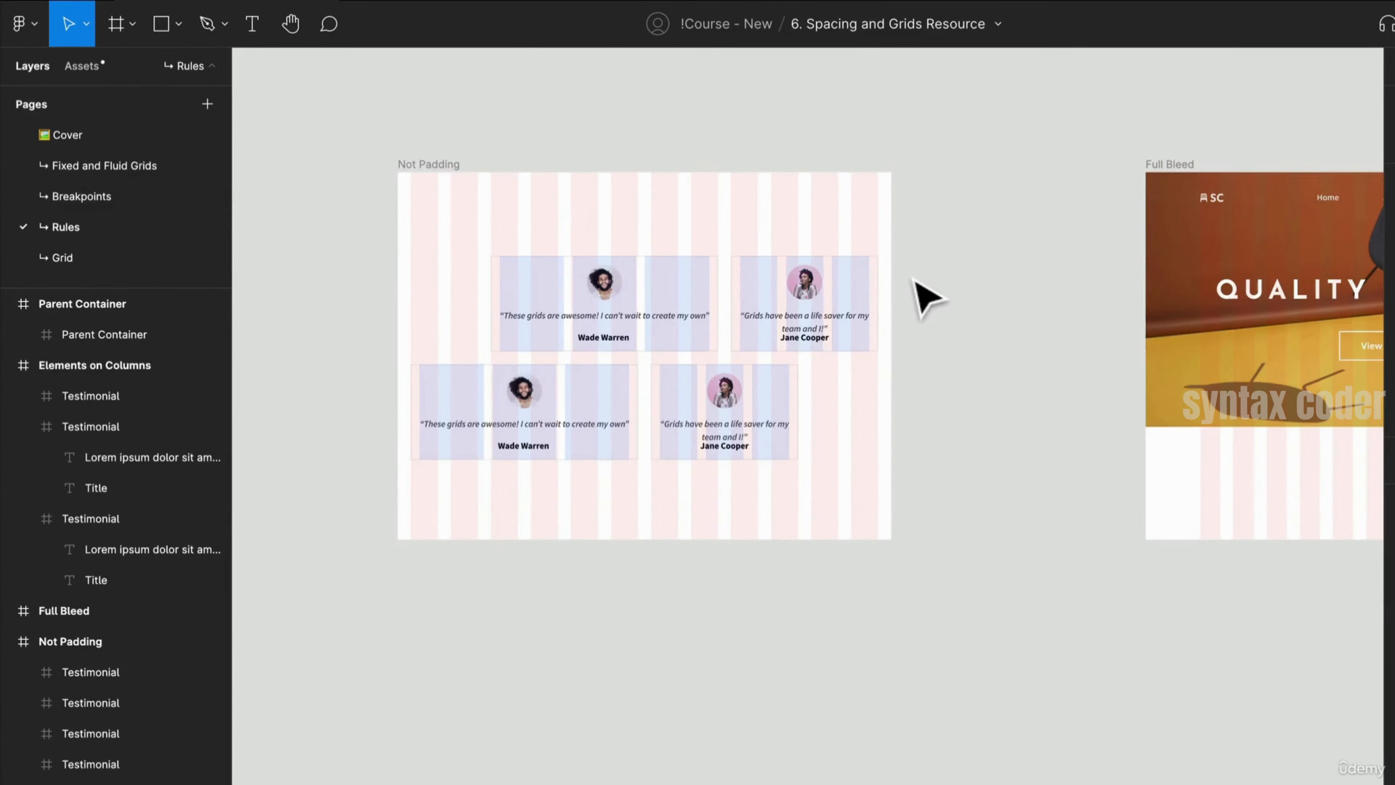
pyautogui.moveTo(923, 297); pyautogui.dragTo(780, 313)
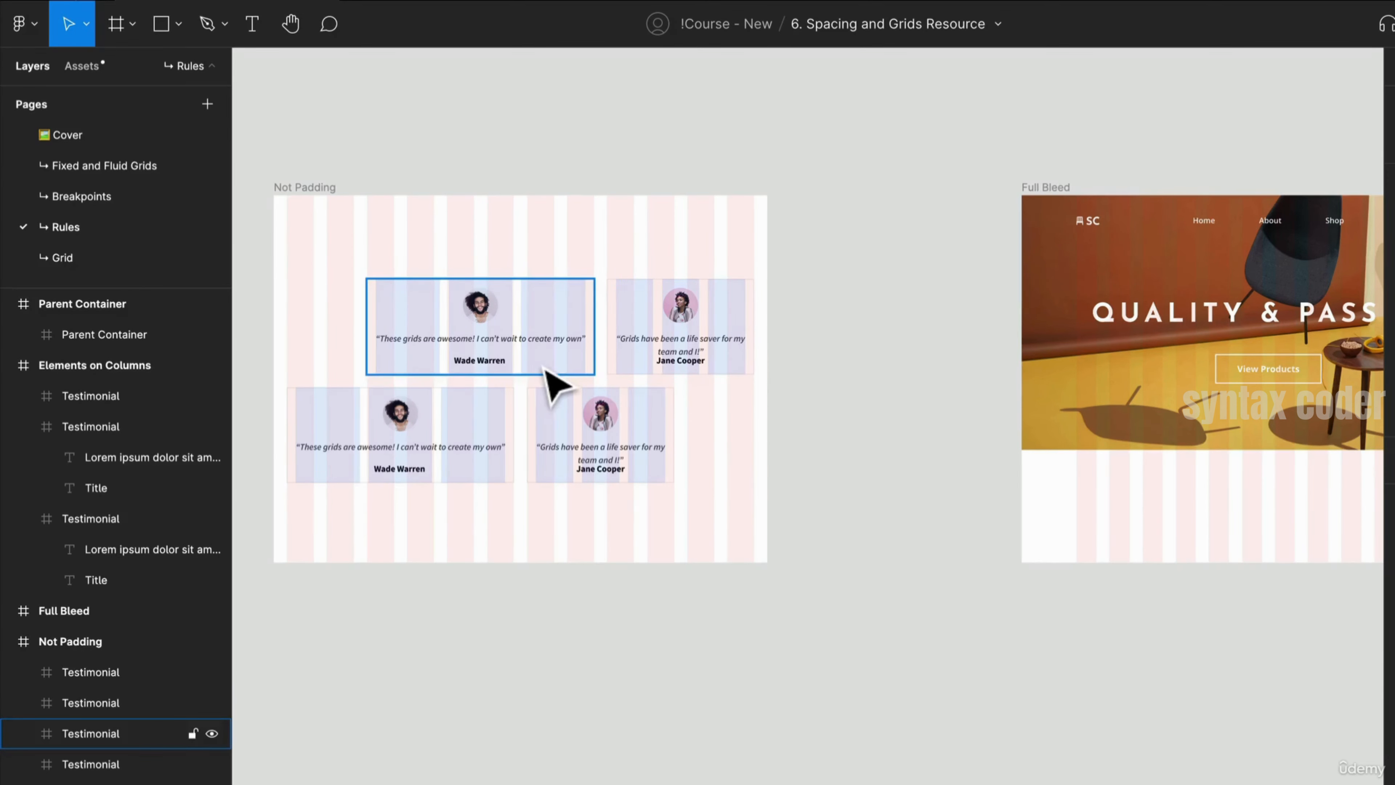
pyautogui.moveTo(1121, 399); pyautogui.dragTo(414, 373)
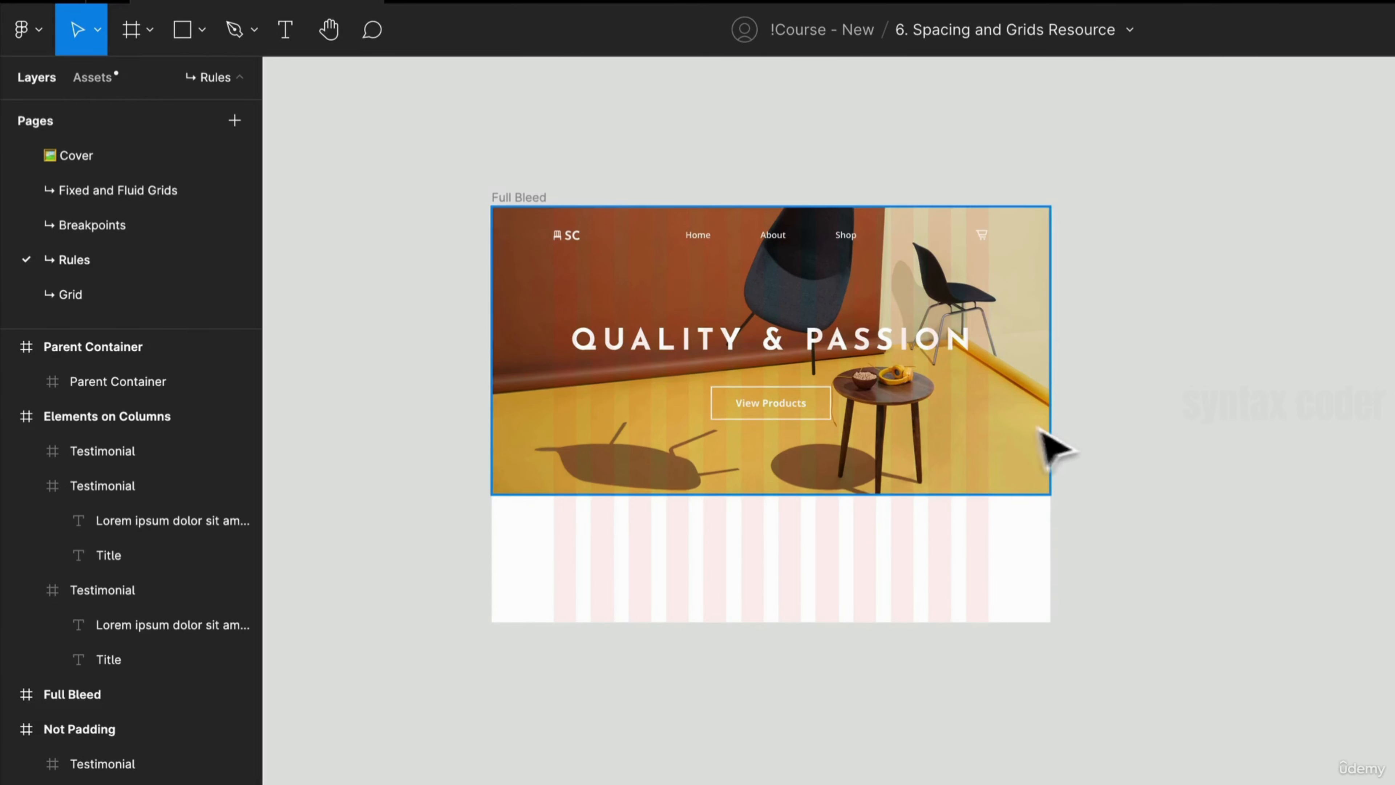
pyautogui.scroll(5, 1043, 446)
pyautogui.scroll(-3, 1038, 459)
pyautogui.scroll(5, 1006, 461)
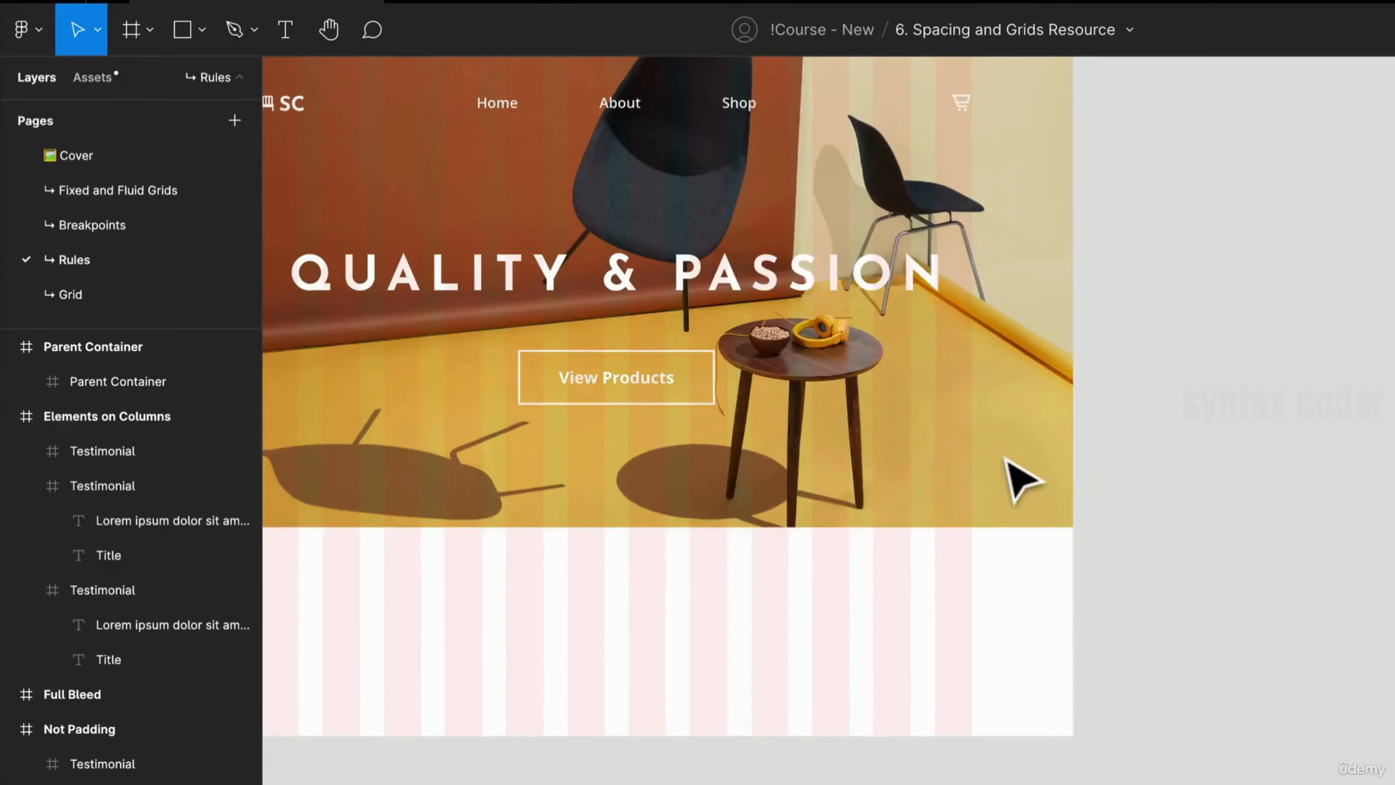
pyautogui.moveTo(1007, 462); pyautogui.dragTo(1181, 577)
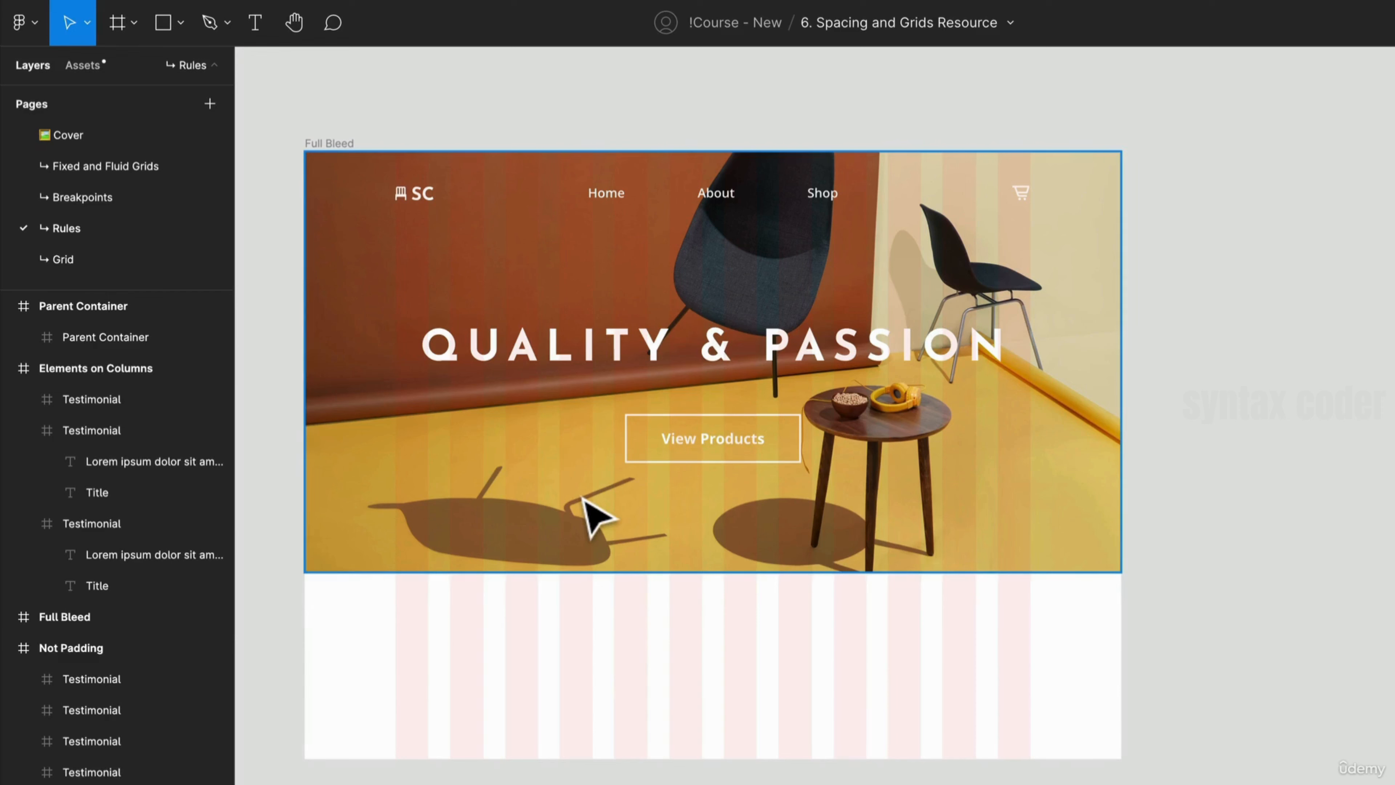
pyautogui.click(492, 551)
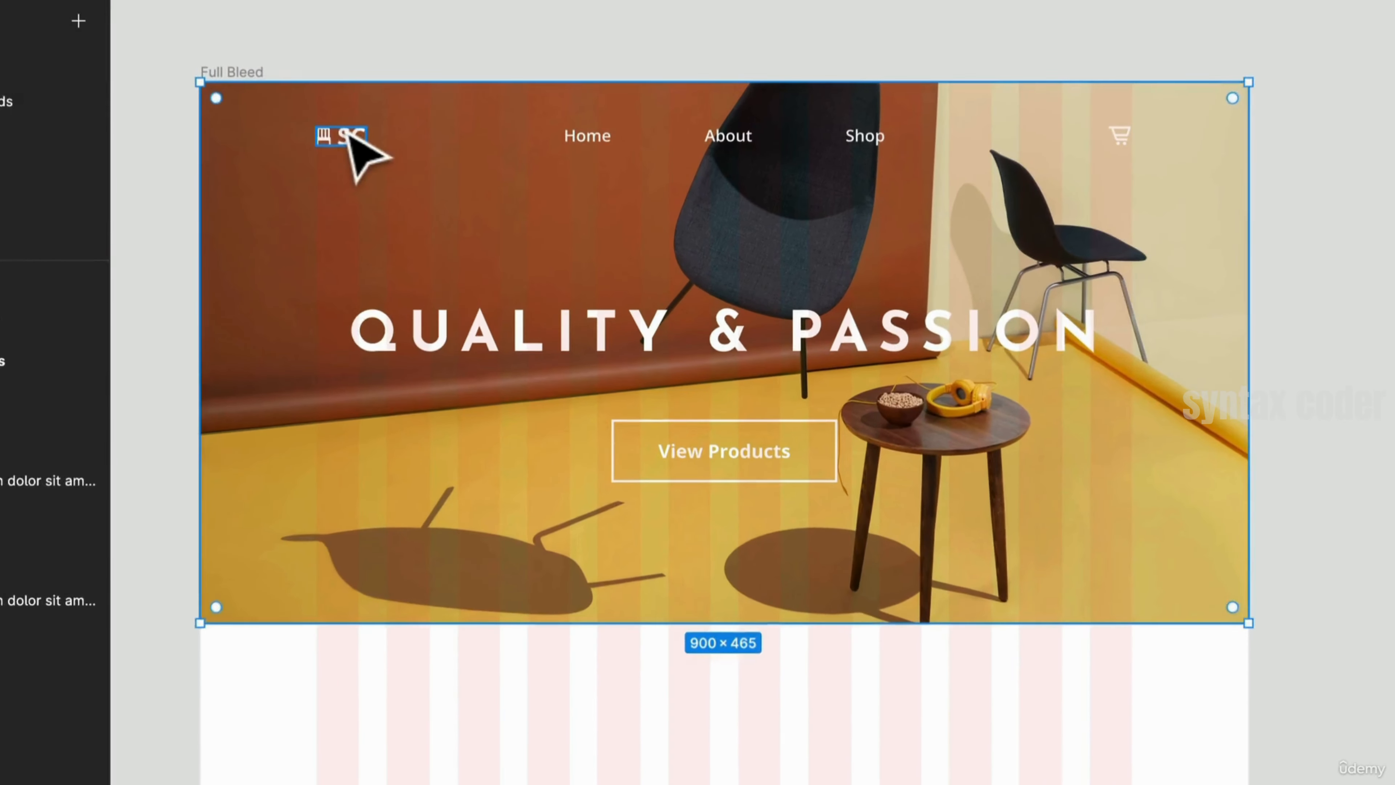
pyautogui.click(418, 192)
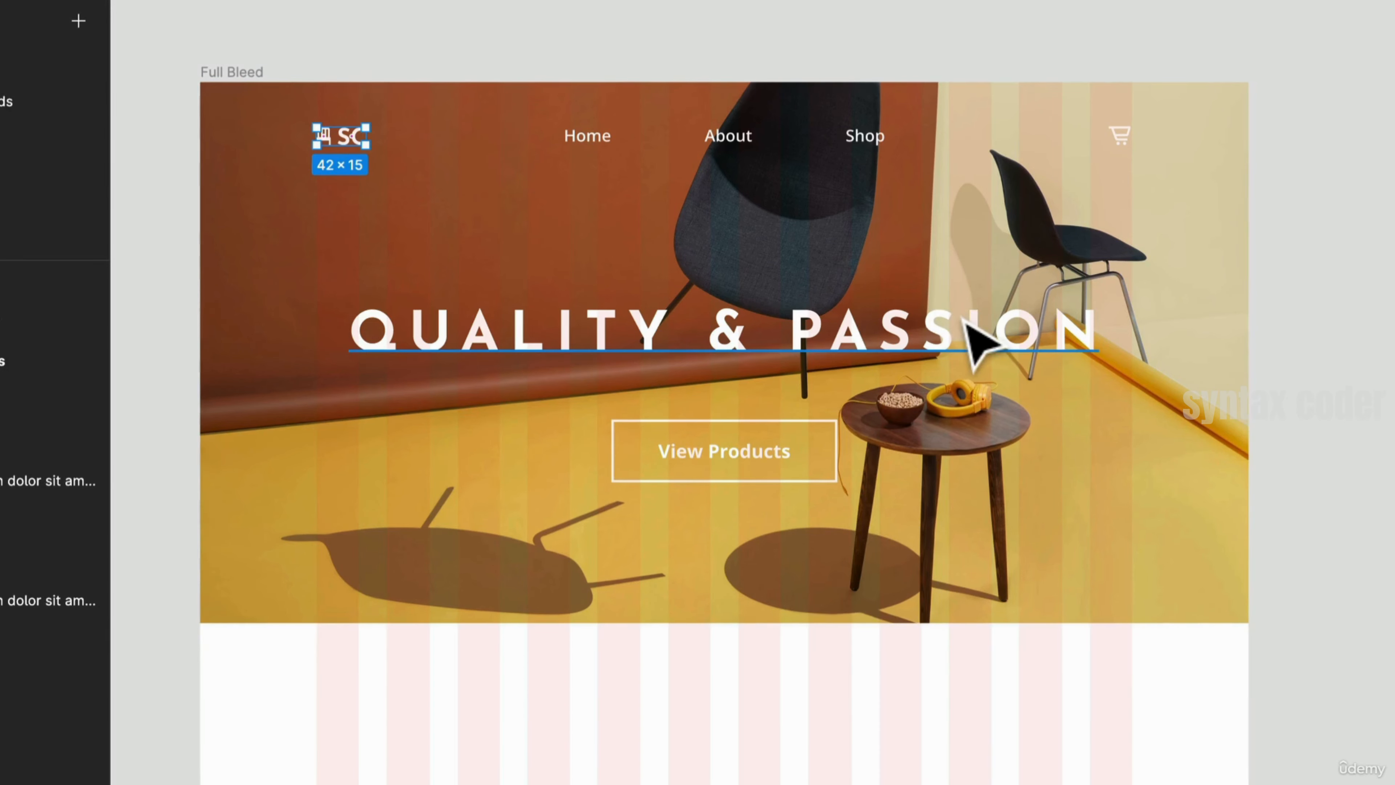
pyautogui.click(972, 336)
pyautogui.click(640, 472)
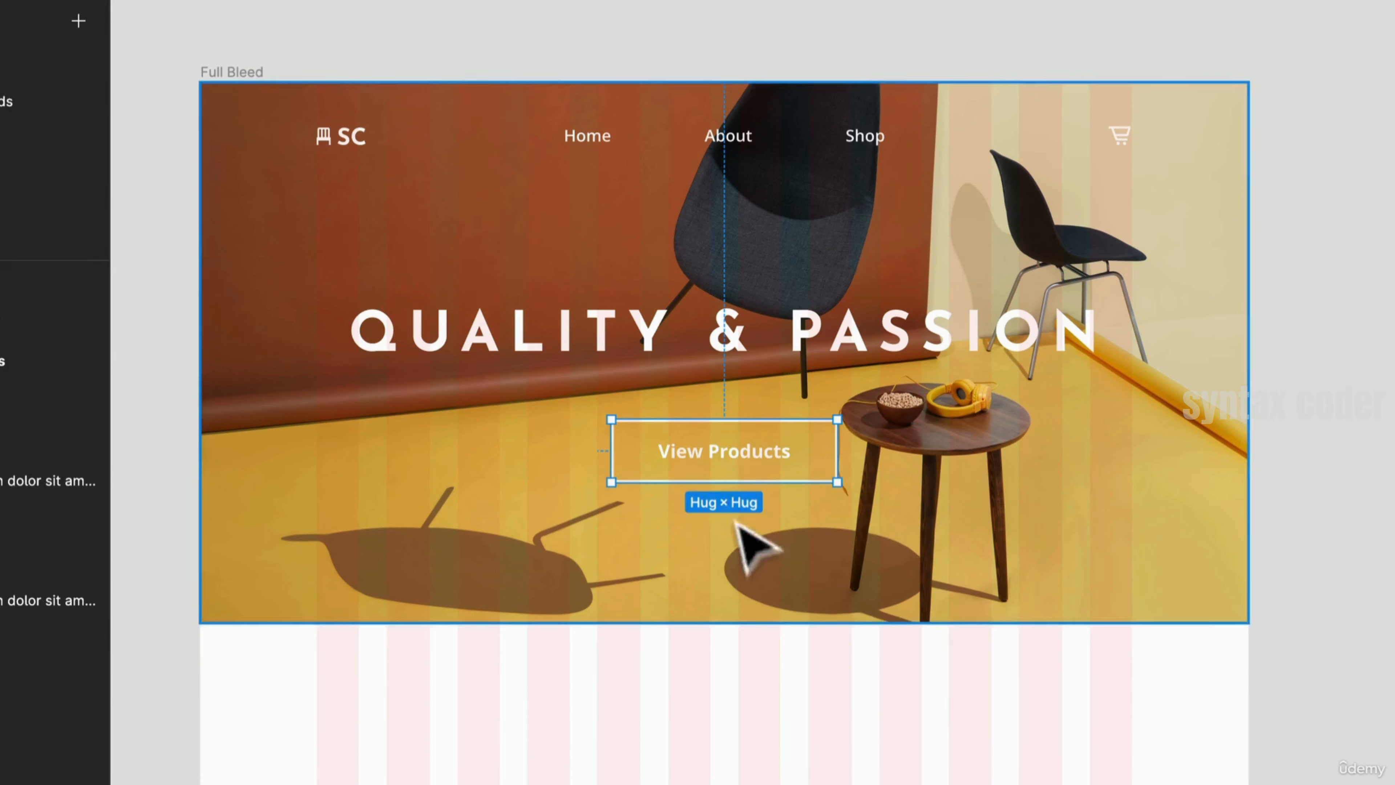